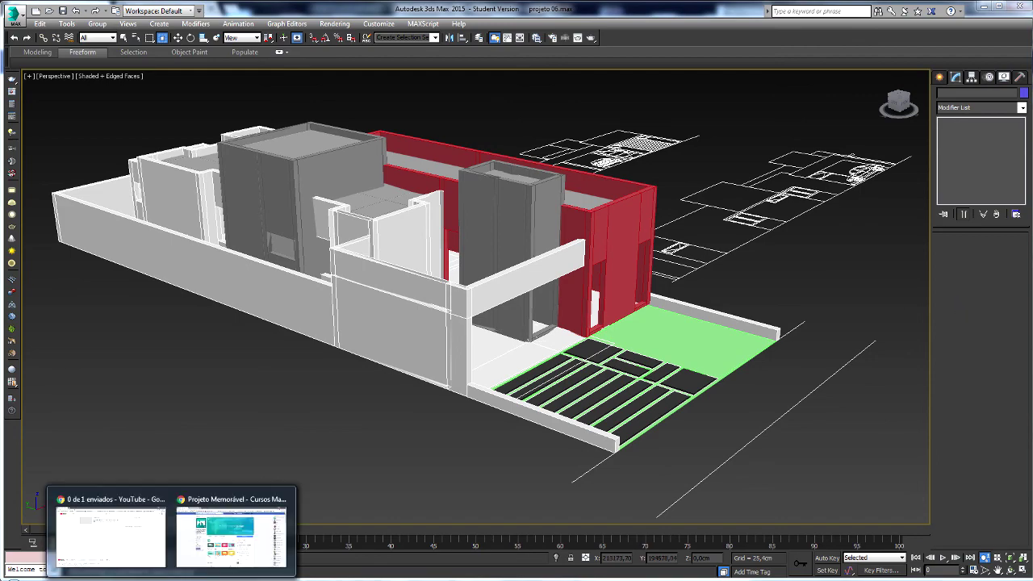
- Bring up the Projeto Memorável Facebook page, scroll through it, and open its Seguindo options
left_click(202, 546)
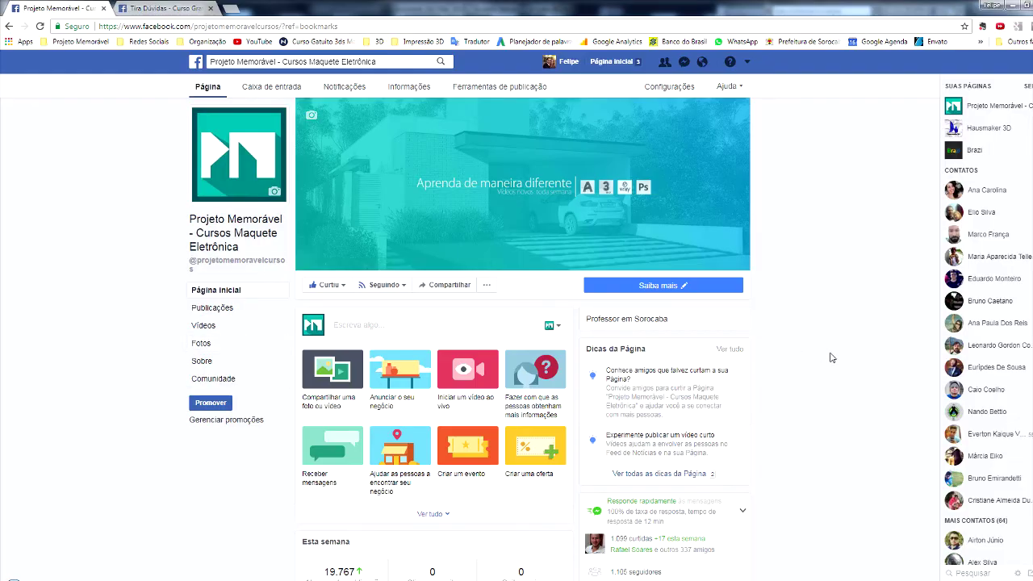
scroll(832, 358, "down", 1)
scroll(832, 359, "down", 3)
scroll(828, 364, "down", 4)
scroll(820, 370, "down", 4)
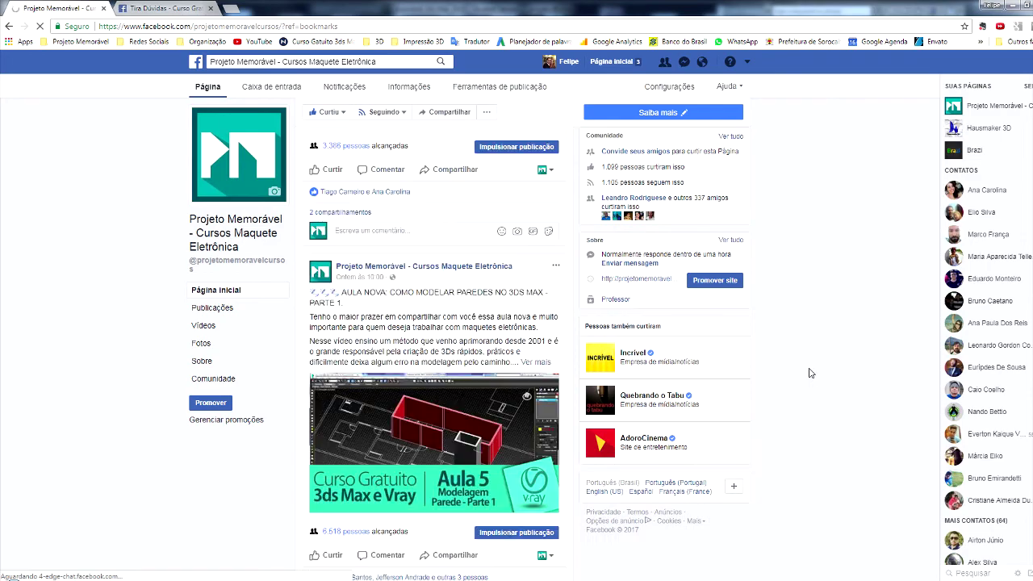
scroll(813, 374, "down", 2)
scroll(810, 376, "up", 5)
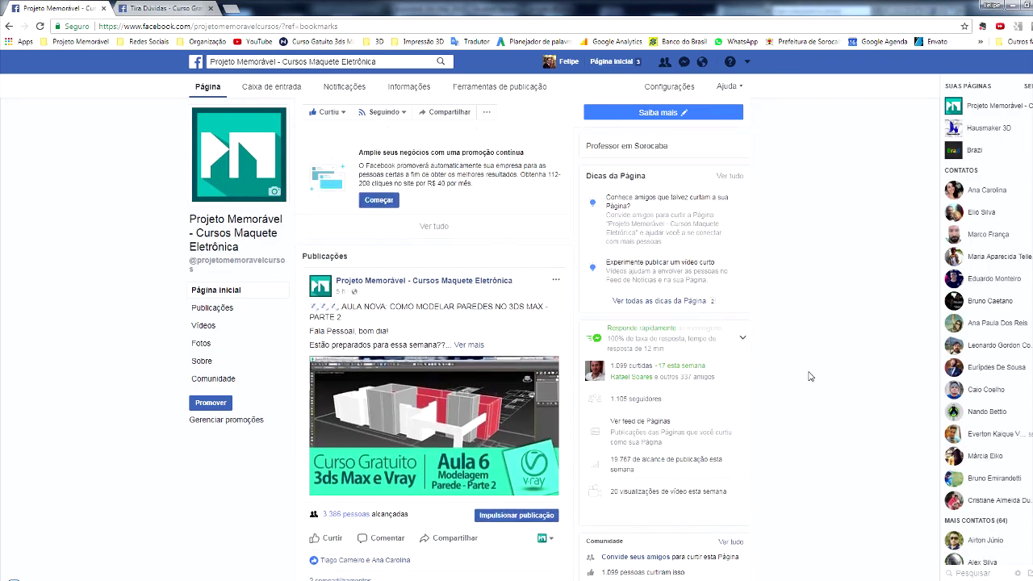
scroll(810, 373, "up", 3)
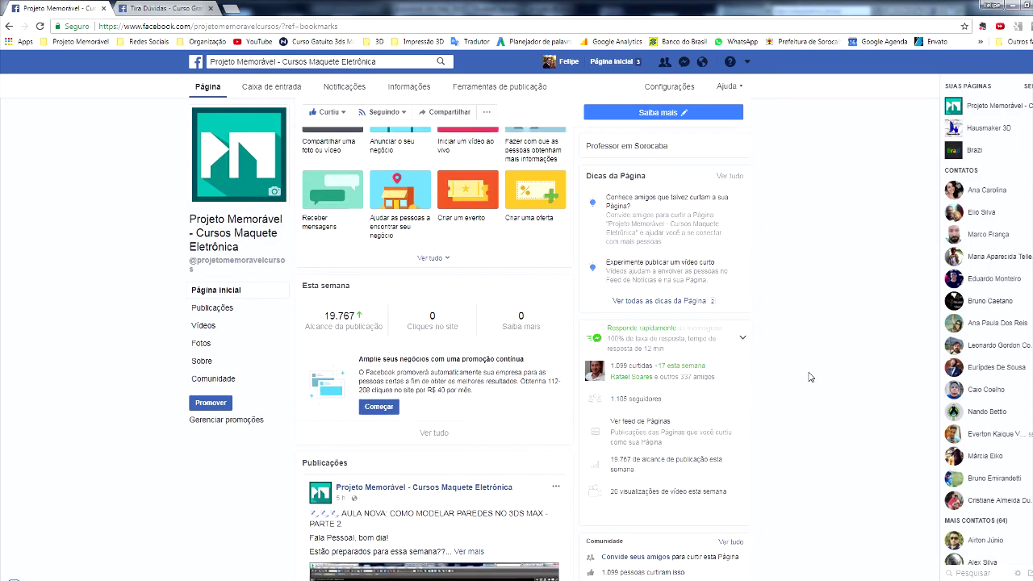
scroll(809, 373, "up", 4)
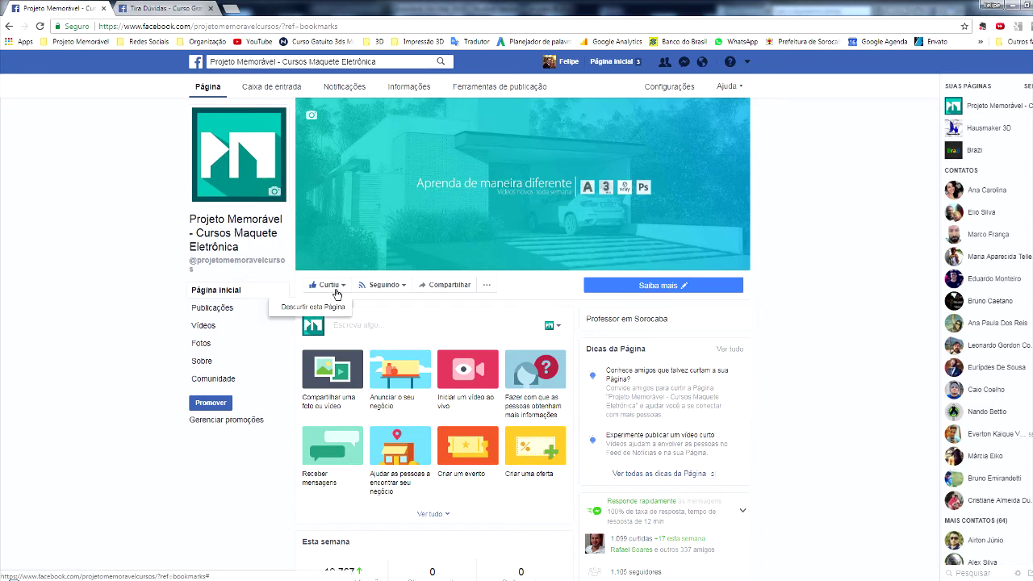
left_click(389, 287)
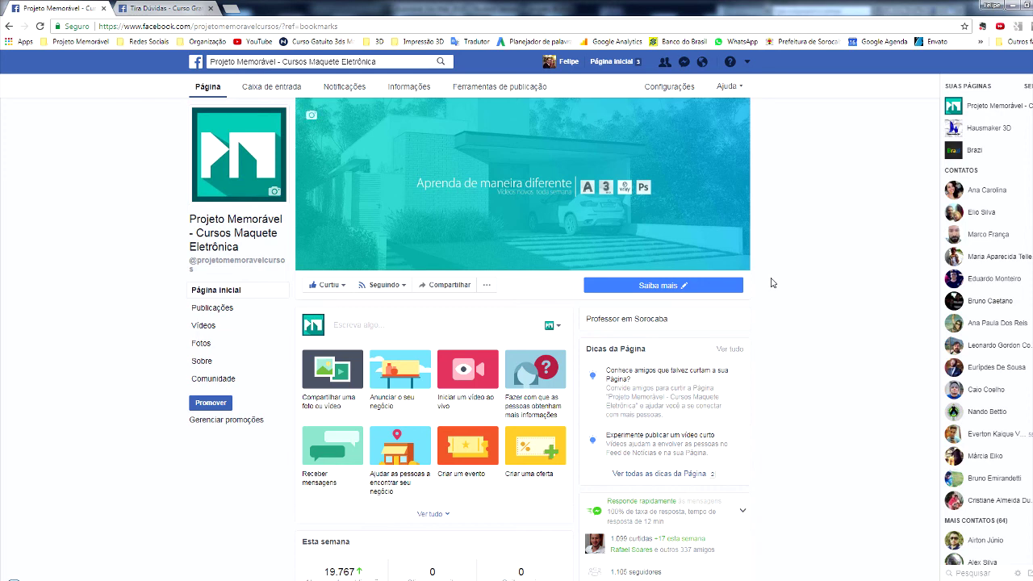
- Switch between the Projeto Memorável and Tira Dúvidas tabs, ending on the group page
left_click(181, 6)
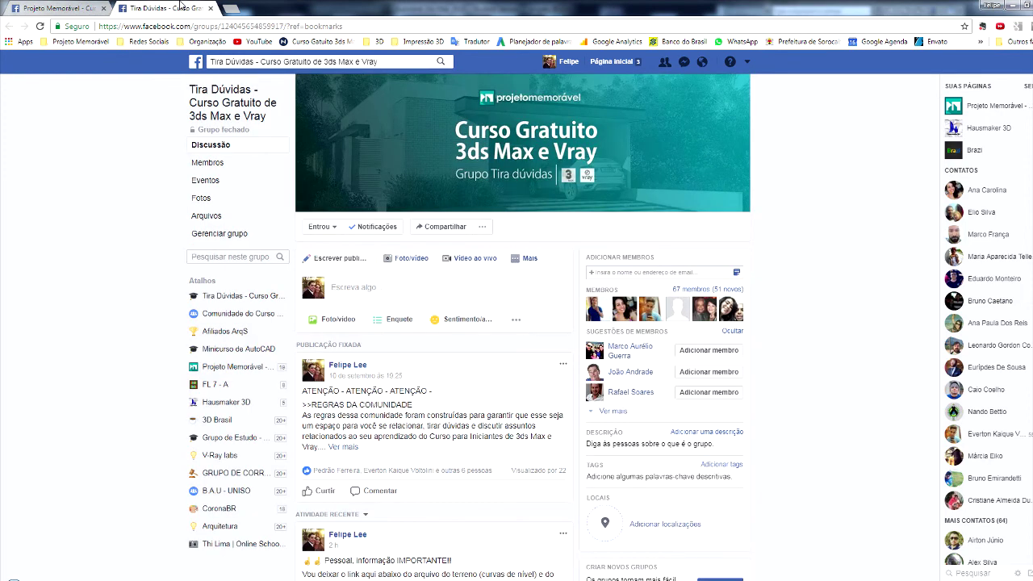
left_click(81, 8)
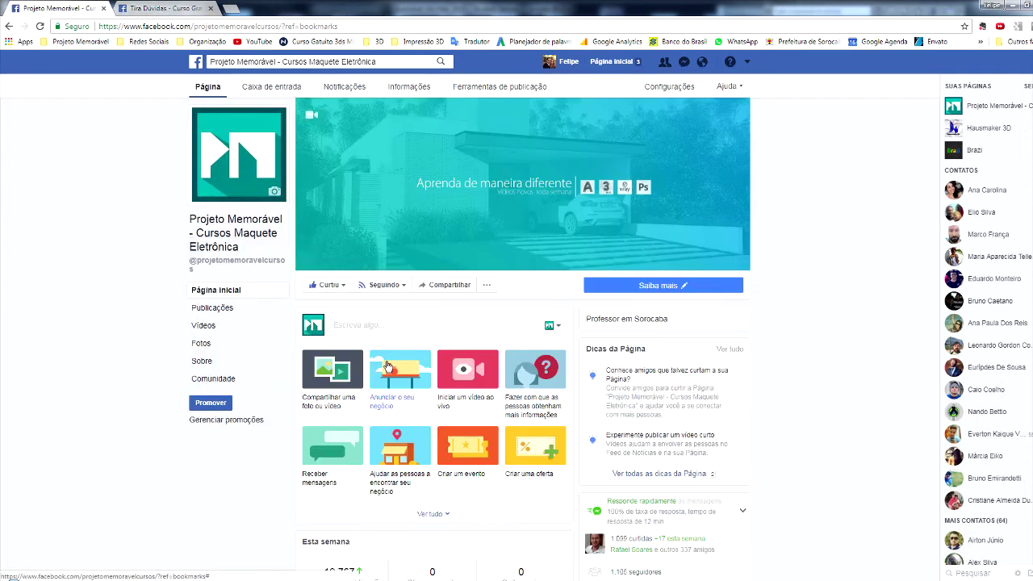
left_click(148, 7)
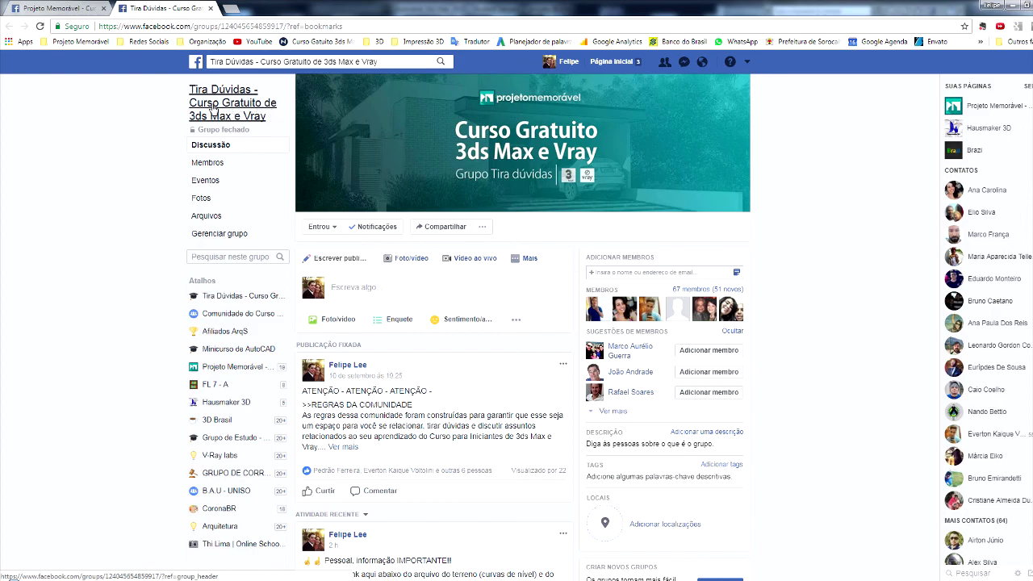
- Scroll the Tira Dúvidas group feed down to the Aula 6 post and back
scroll(474, 391, "down", 3)
scroll(475, 391, "down", 3)
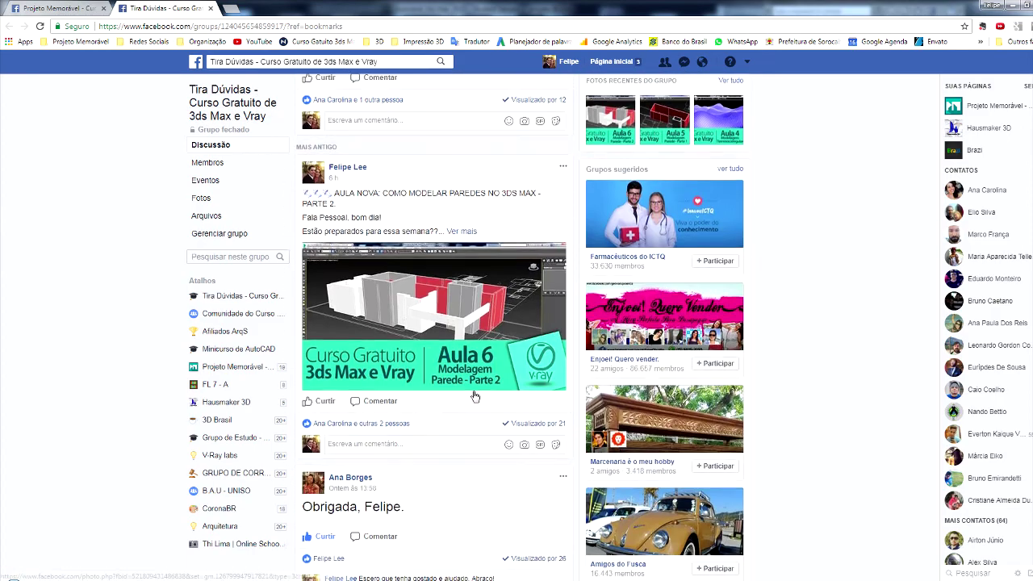
scroll(475, 390, "down", 3)
scroll(476, 386, "up", 3)
scroll(475, 384, "up", 1)
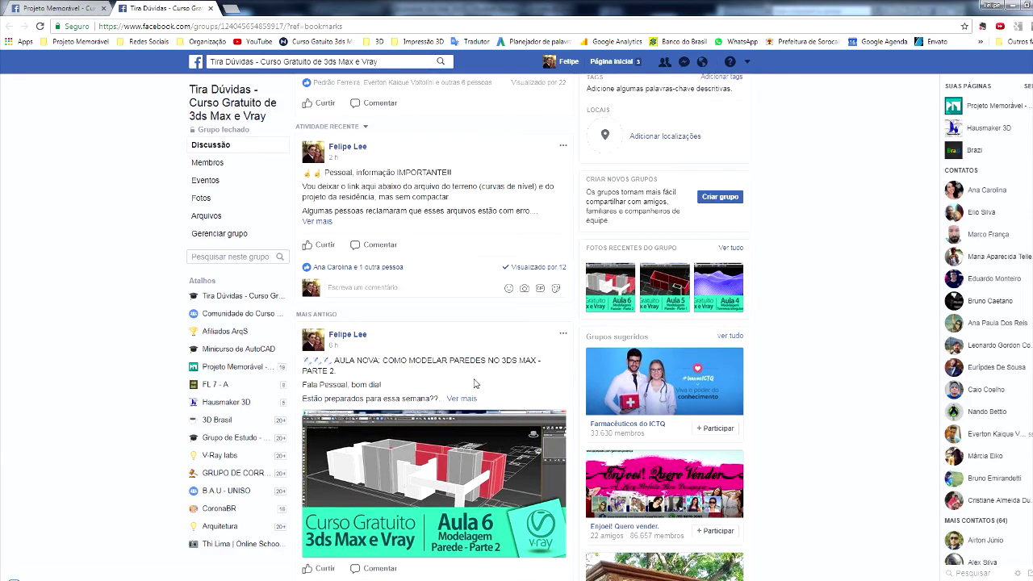
scroll(475, 384, "up", 3)
scroll(480, 385, "up", 2)
scroll(479, 386, "down", 1)
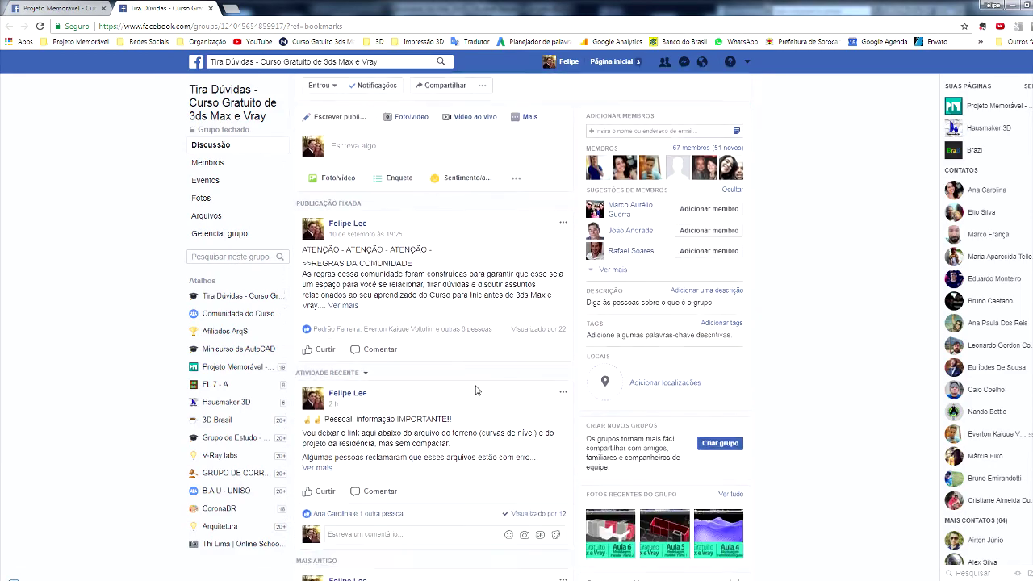
scroll(480, 385, "down", 4)
scroll(724, 394, "down", 3)
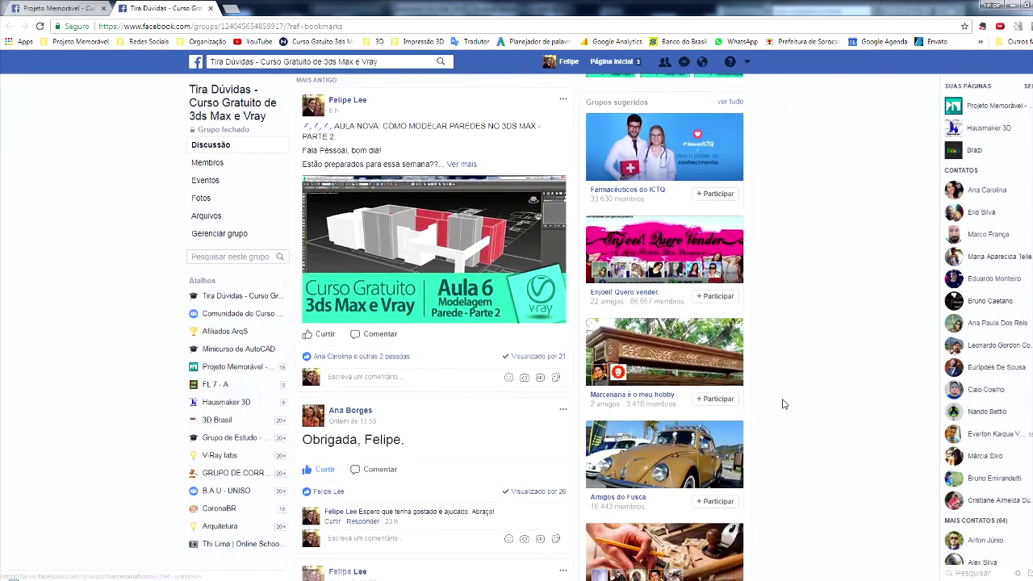
scroll(720, 407, "down", 3)
scroll(789, 415, "up", 4)
scroll(789, 418, "up", 1)
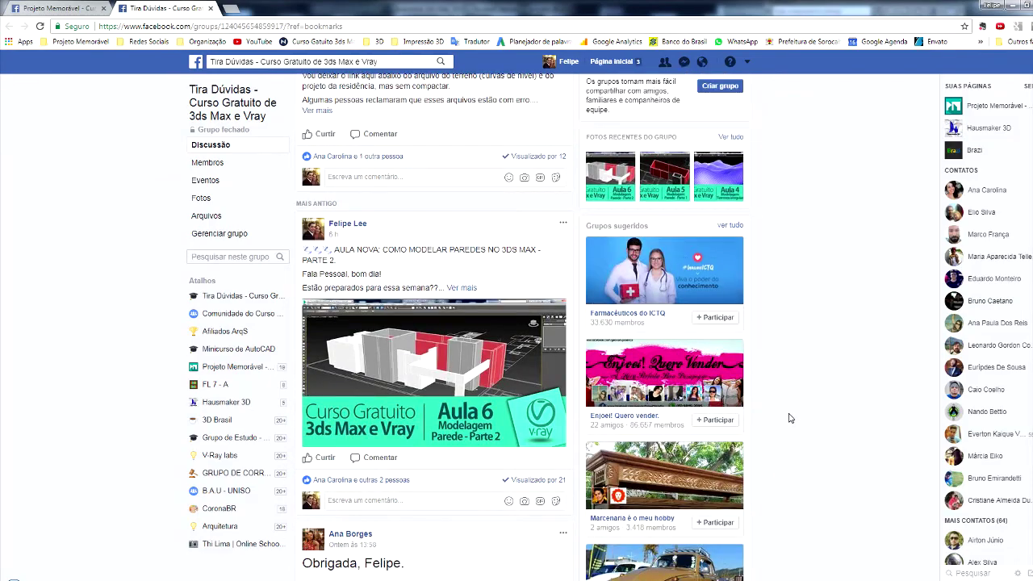
scroll(790, 418, "up", 8)
scroll(789, 418, "up", 2)
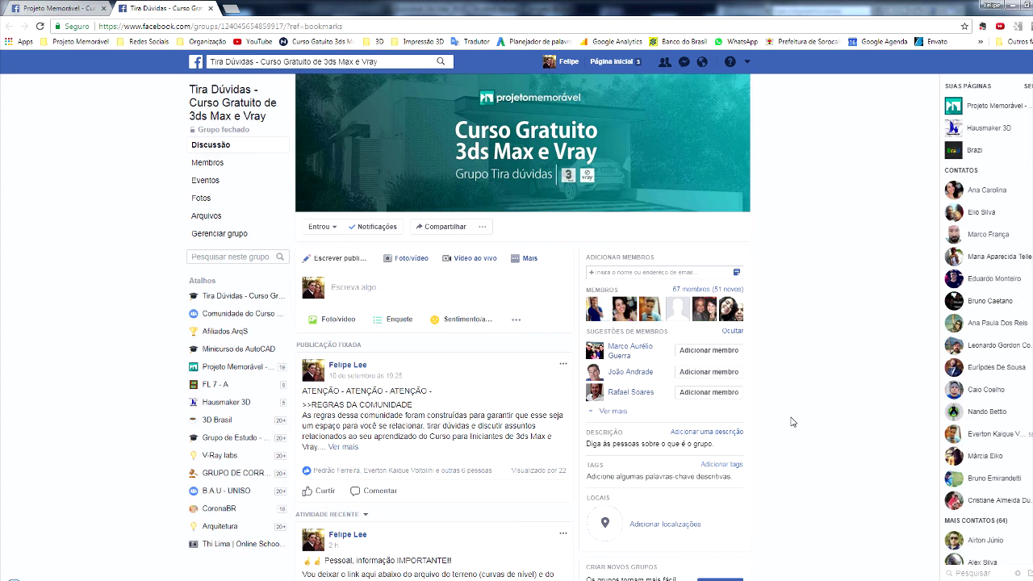
scroll(792, 421, "down", 1)
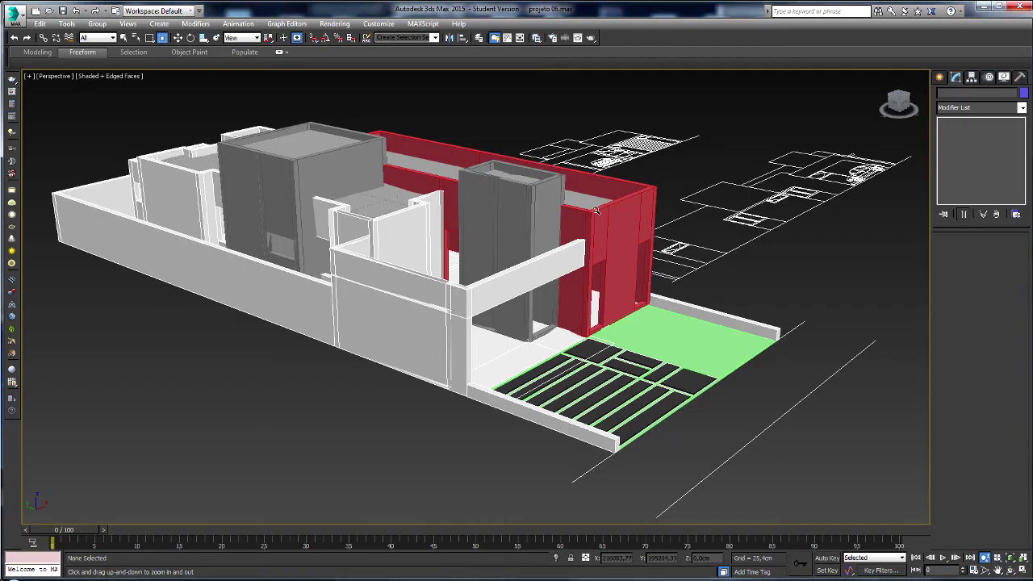
- Zoom and orbit the Perspective view to close in on the red wall's two door openings
left_click_drag(554, 212, 564, 224)
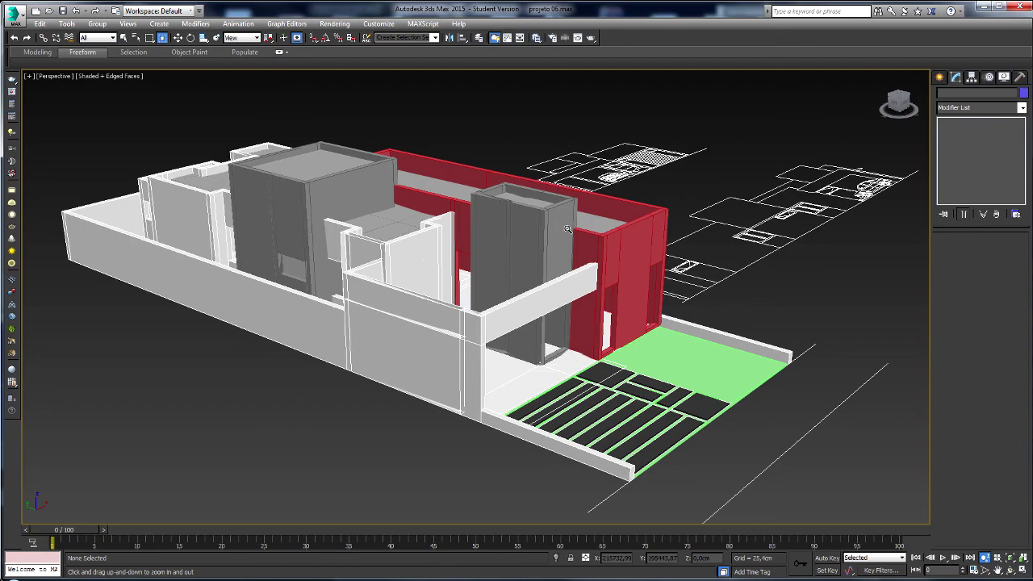
mouse_move(578, 255)
middle_mouse_down("alt")
mouse_move(481, 268)
mouse_move(399, 231)
mouse_move(493, 269)
mouse_move(467, 255)
mouse_move(491, 244)
mouse_move(592, 296)
mouse_move(455, 311)
mouse_move(504, 324)
middle_mouse_up("alt")
scroll(503, 324, "up", 5)
mouse_move(477, 223)
middle_mouse_down("alt")
mouse_move(402, 216)
mouse_move(484, 250)
mouse_move(518, 302)
mouse_move(539, 312)
mouse_move(546, 302)
middle_mouse_up("alt")
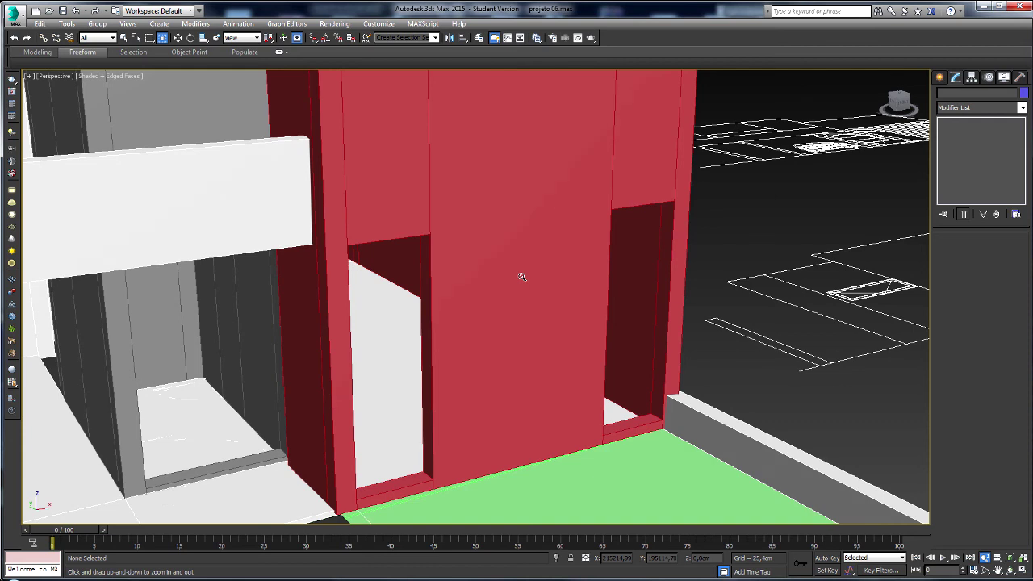
- Start a Fixed window from the Create panel's Windows category
left_click(941, 77)
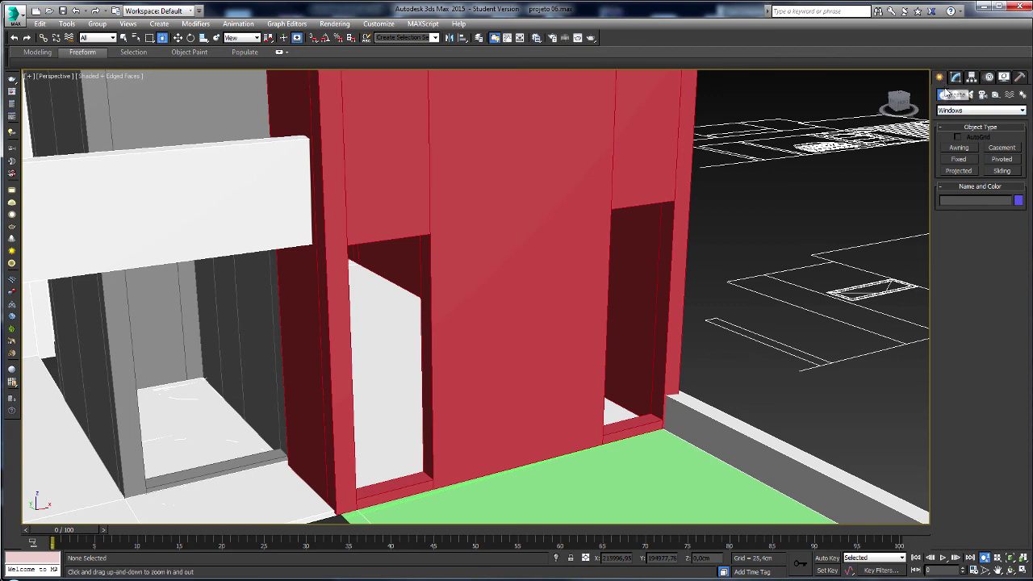
left_click(954, 111)
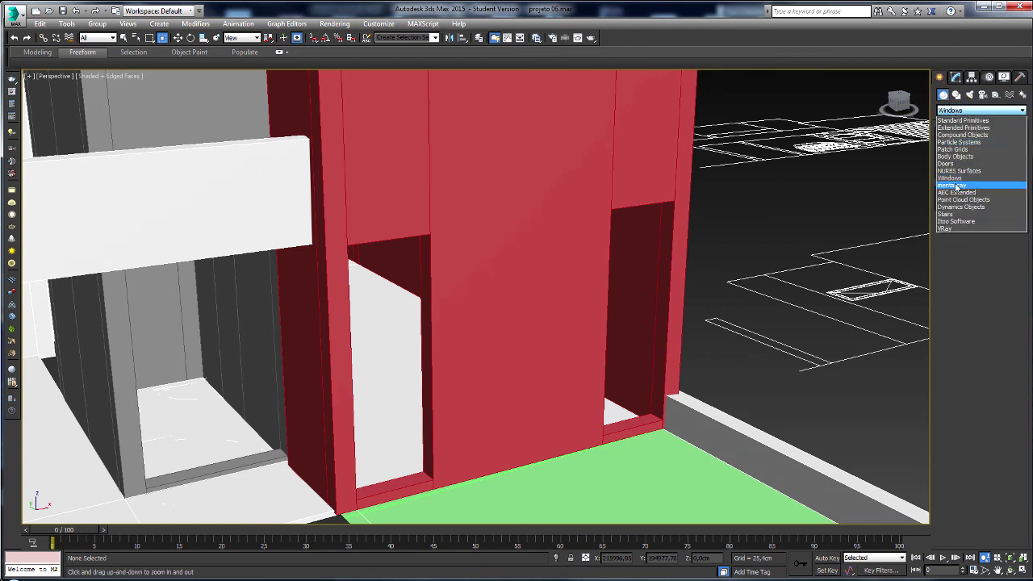
left_click(960, 165)
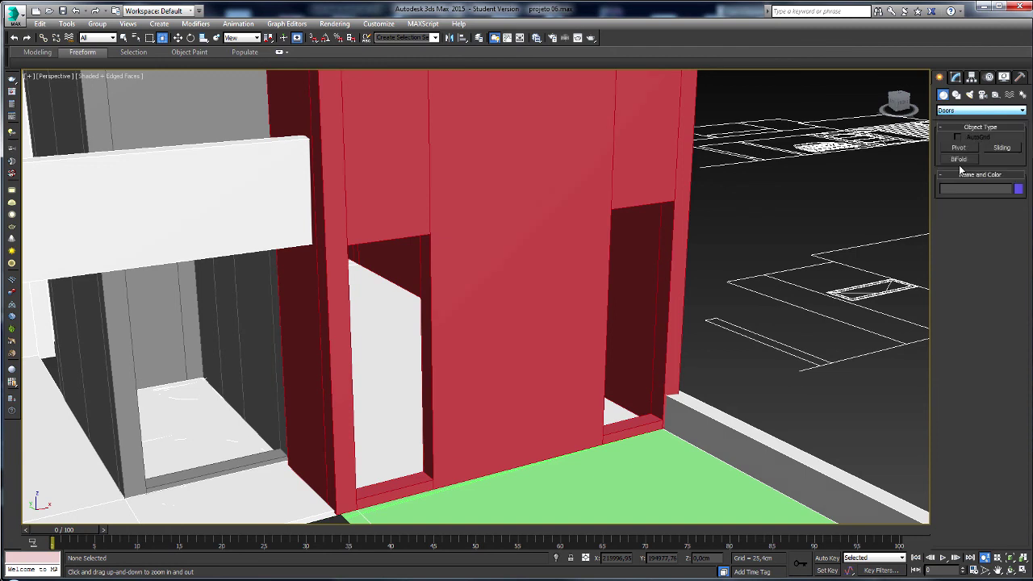
left_click(964, 111)
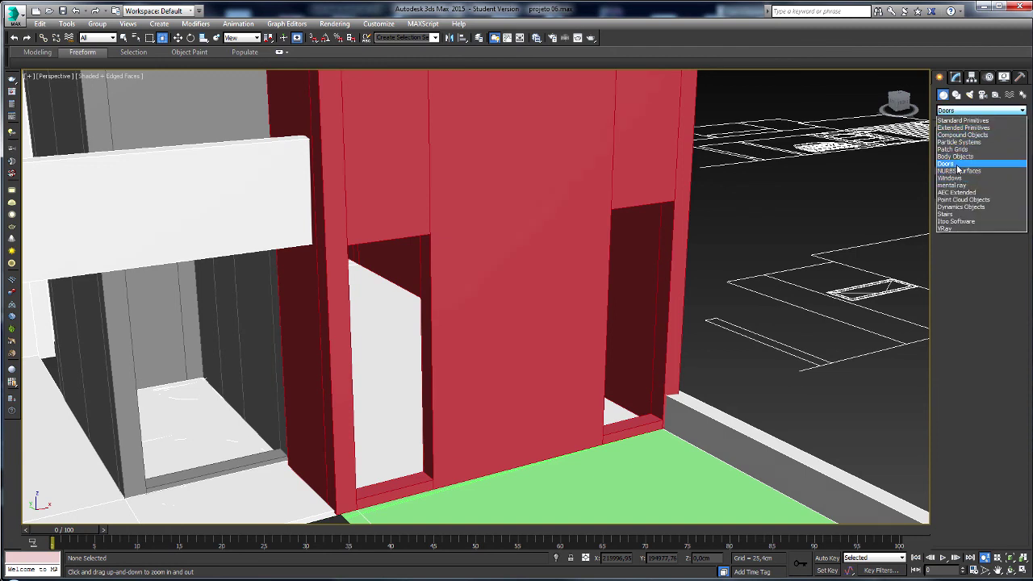
left_click(952, 178)
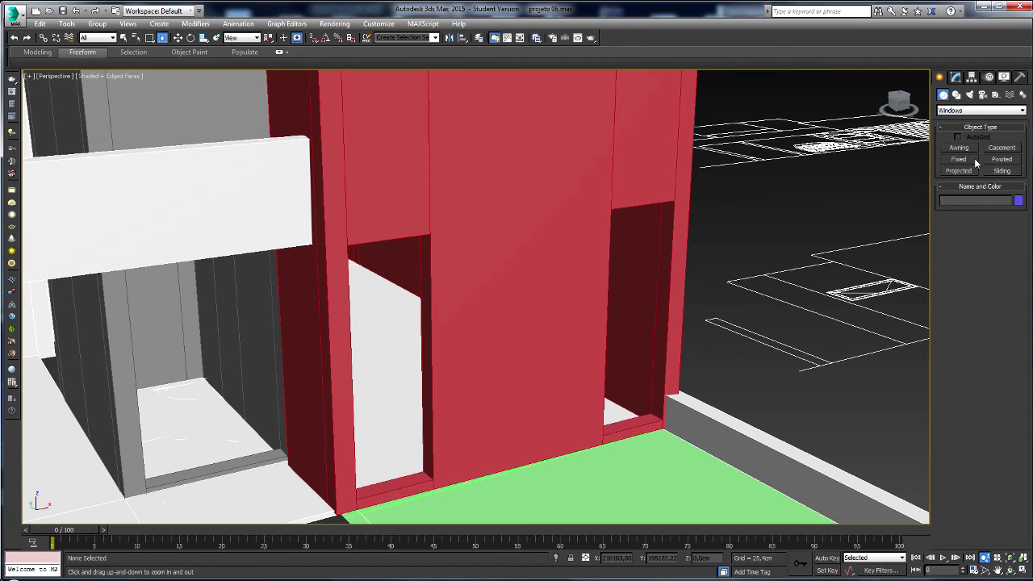
scroll(710, 202, "up", 5)
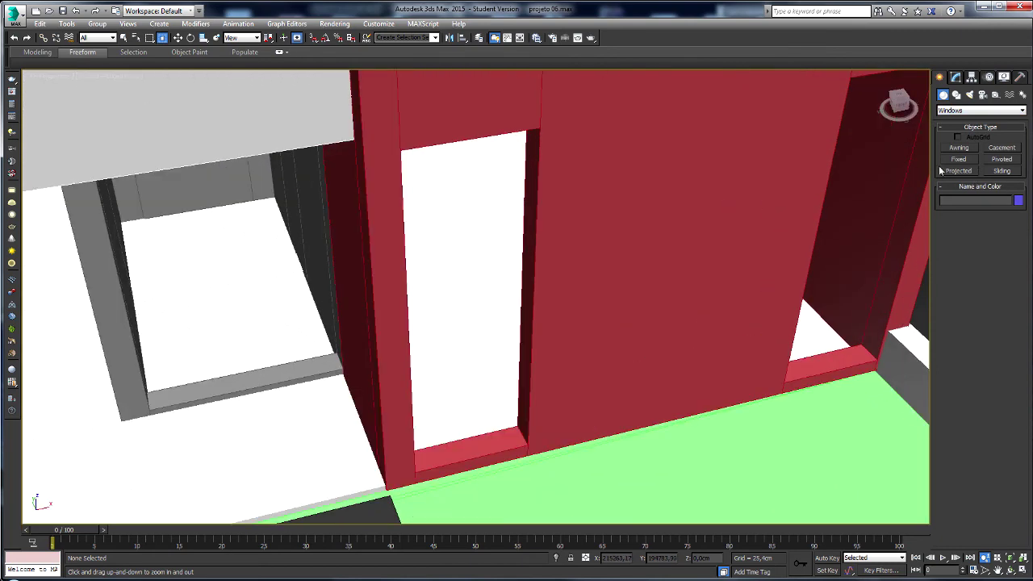
left_click(958, 159)
- With wireframe and snaps on, draw the fixed window into the left opening, about 80 cm wide, 240 cm tall
middle_click_drag(499, 375, 499, 353)
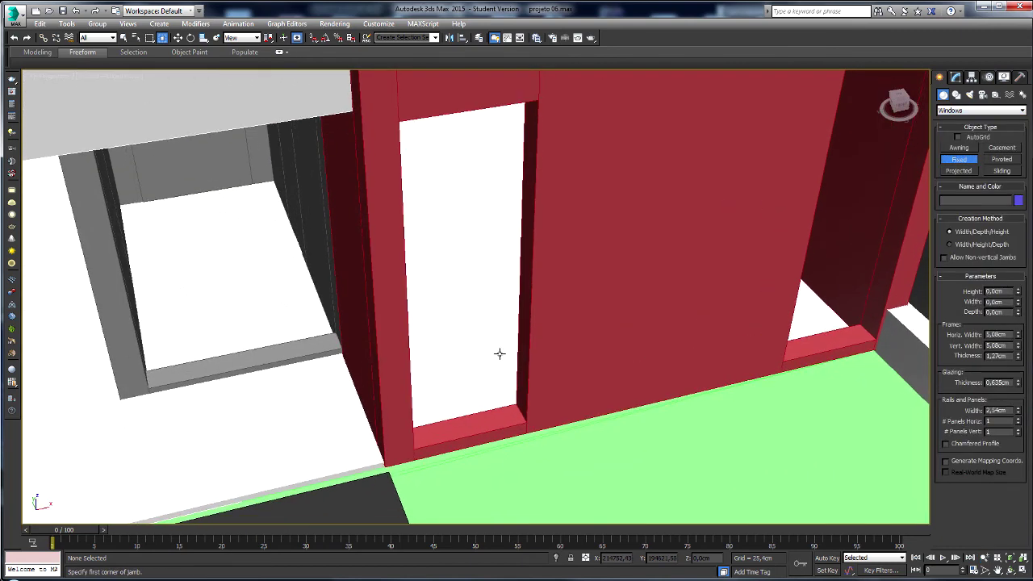
key("F3")
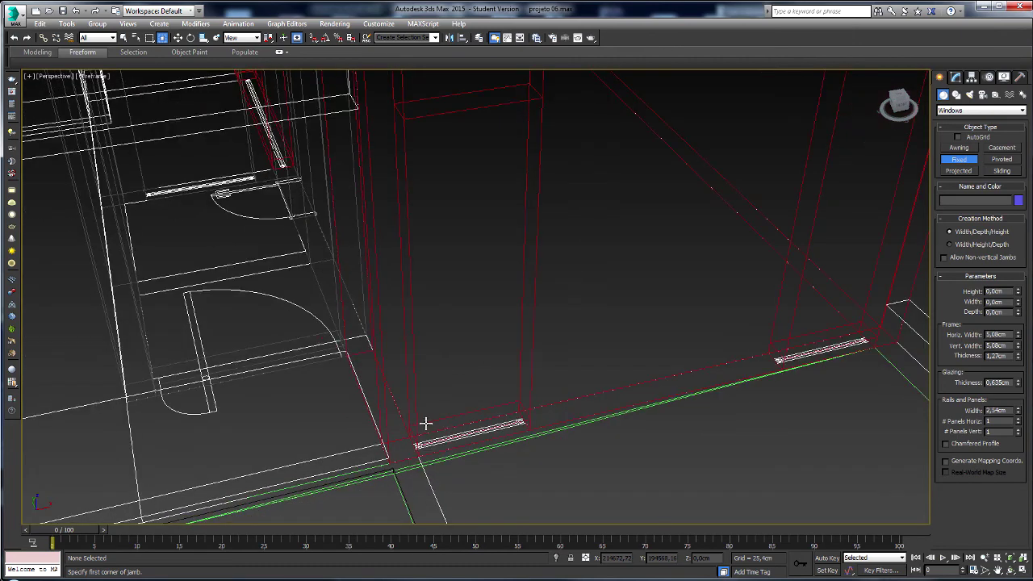
key("F3")
key("F3")
key("s")
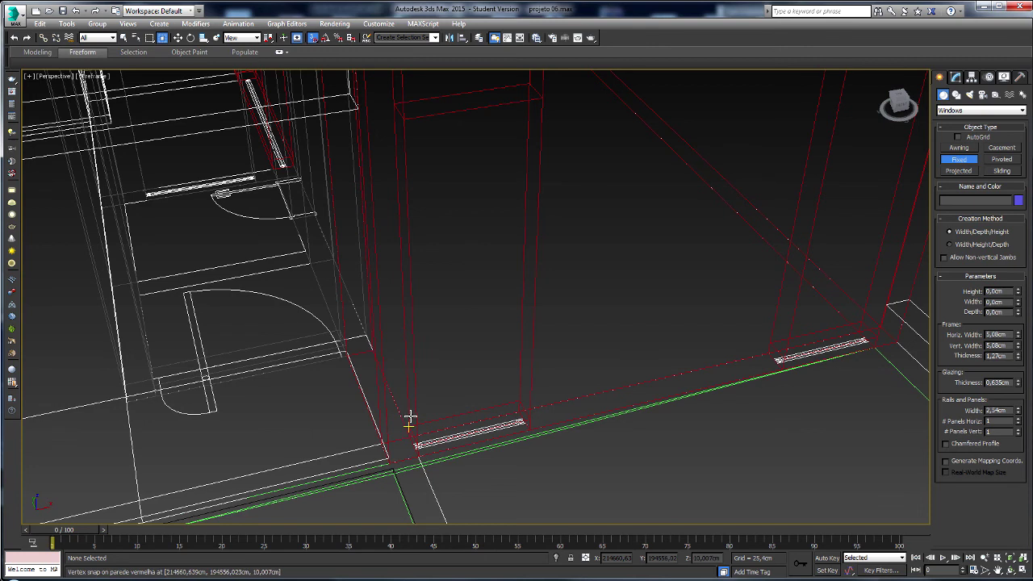
left_click_drag(410, 417, 521, 398)
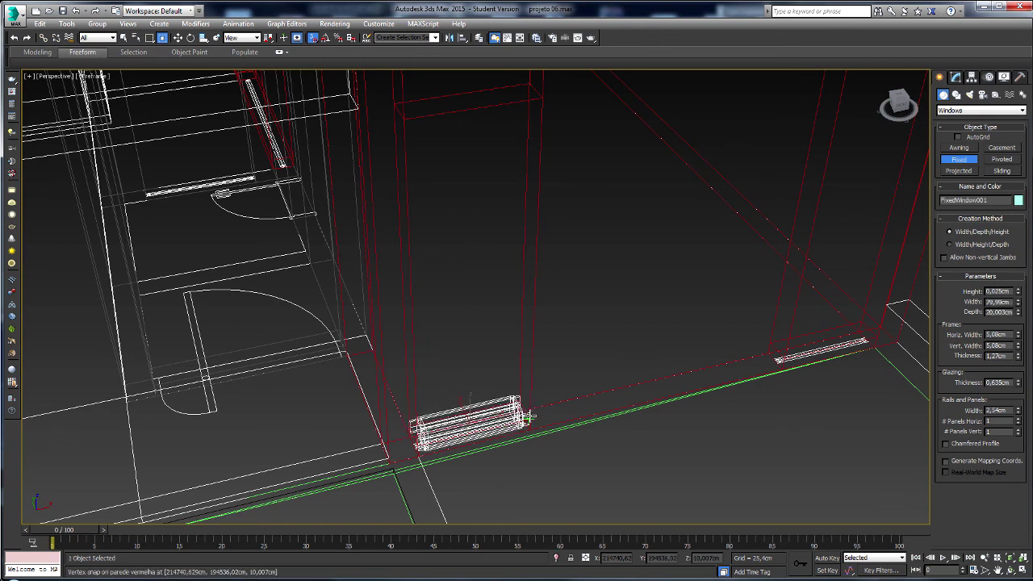
left_click(529, 417)
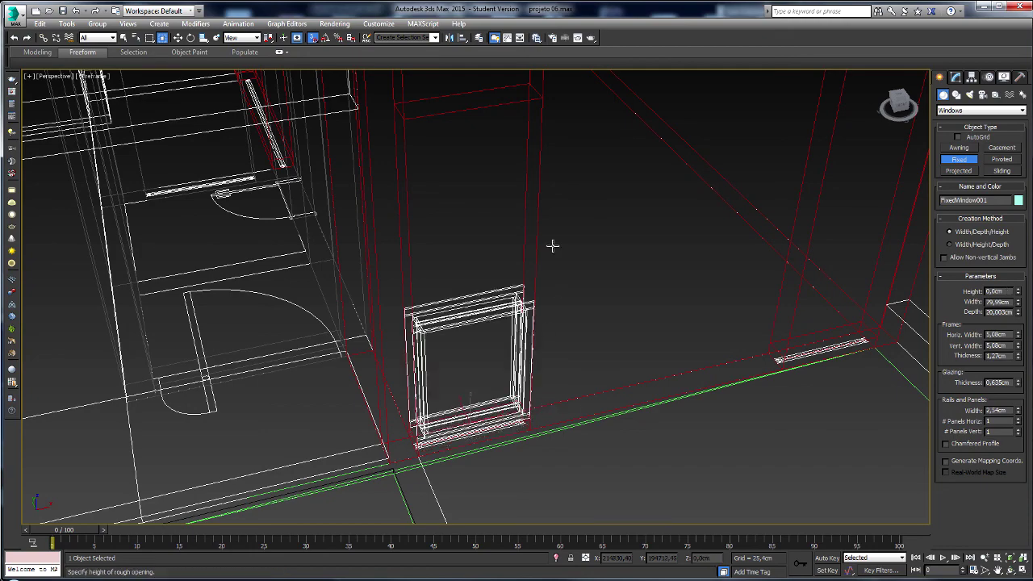
left_click(538, 102)
key("F3")
mouse_move(599, 272)
middle_mouse_down("alt")
mouse_move(584, 285)
mouse_move(526, 279)
mouse_move(561, 279)
mouse_move(526, 269)
mouse_move(551, 279)
mouse_move(686, 274)
middle_mouse_up("alt")
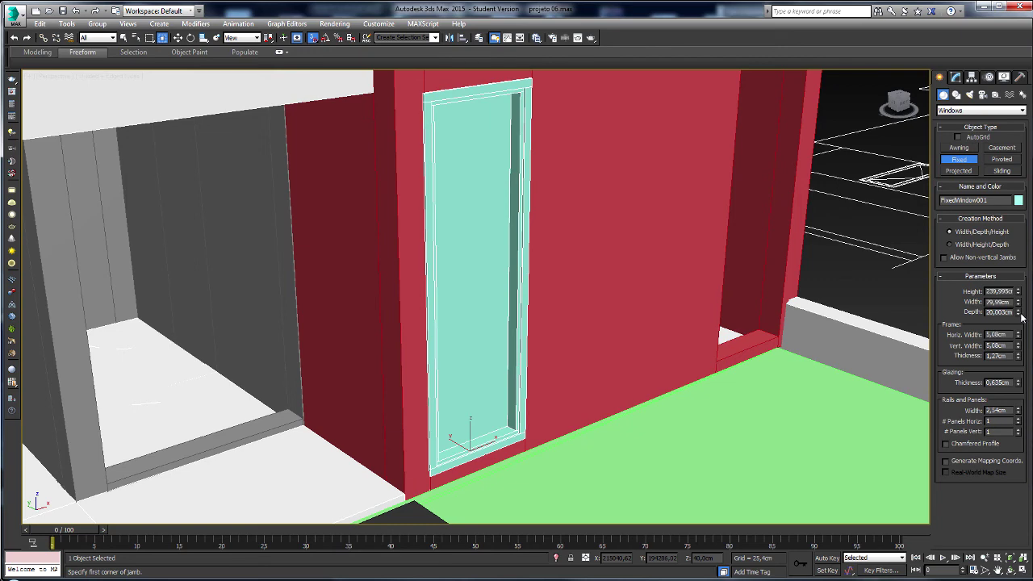
- Set the new fixed window's depth to 12 cm
middle_click_drag(629, 243, 739, 281, "alt")
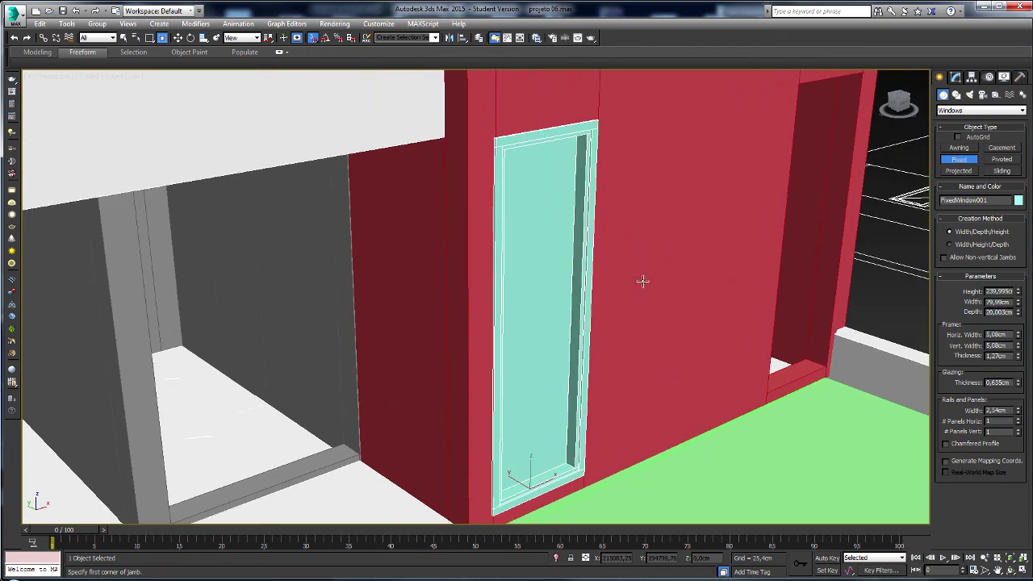
left_click_drag(1019, 312, 1025, 331)
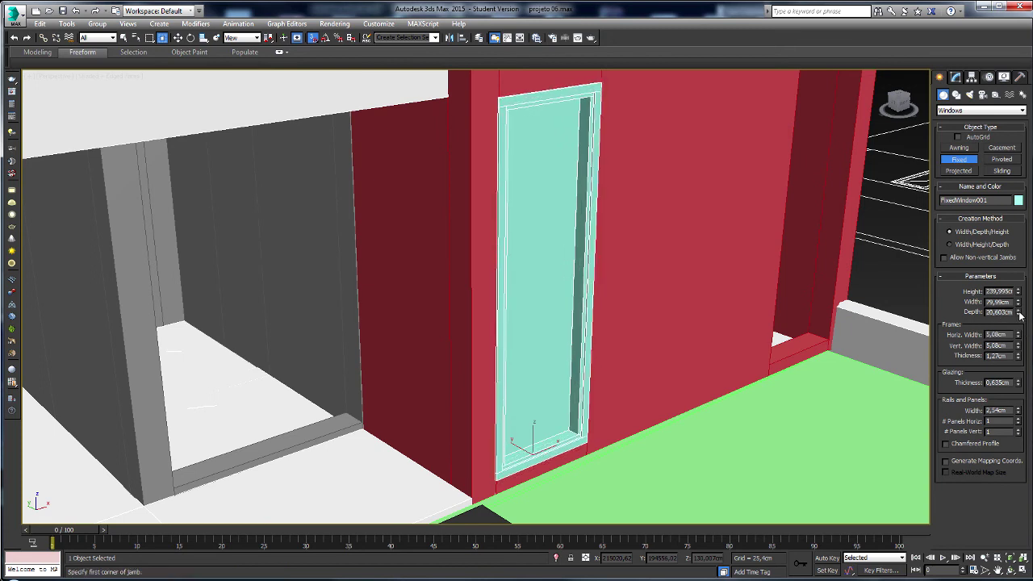
left_click_drag(1024, 331, 1023, 337)
left_click(1009, 313)
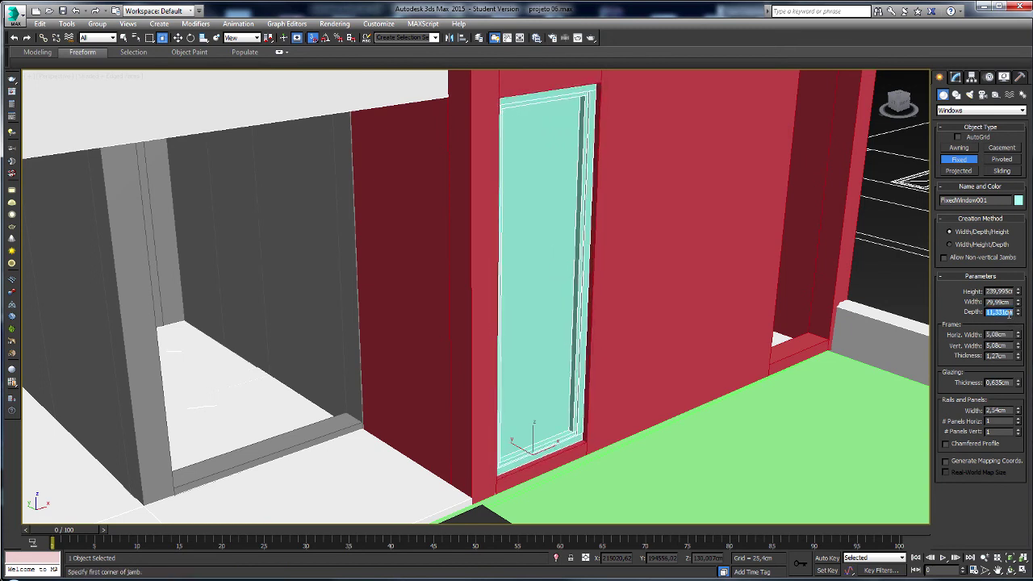
type("12")
key("Return")
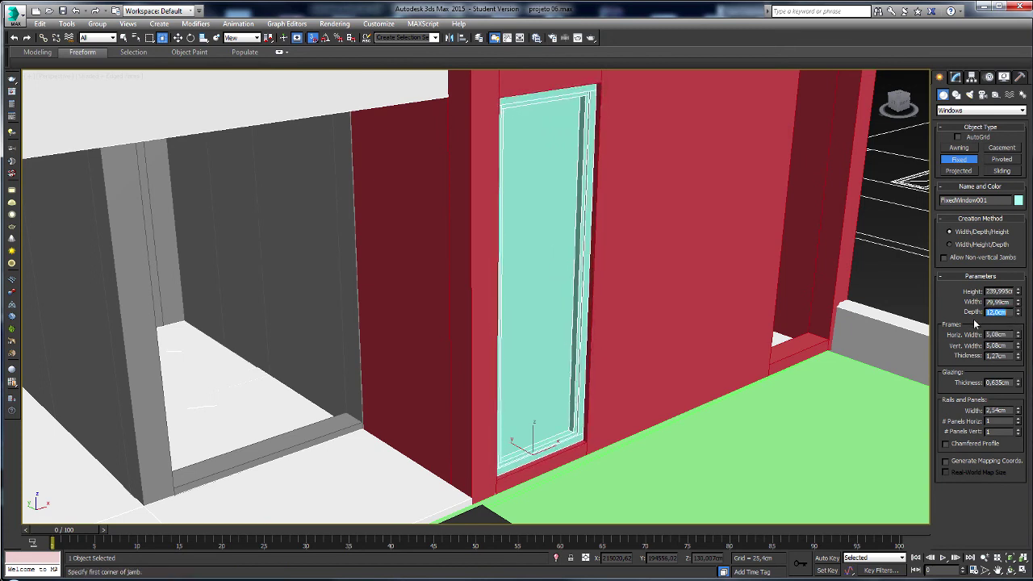
middle_click_drag(689, 346, 714, 355)
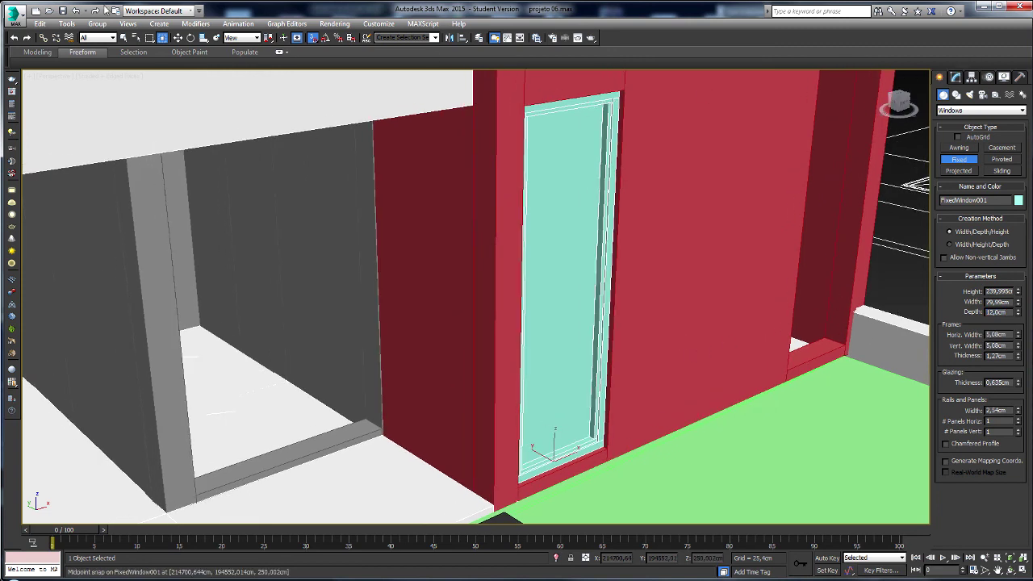
- In the Modify panel, set the glass to 1 horizontal and 2 vertical panels
left_click(123, 38)
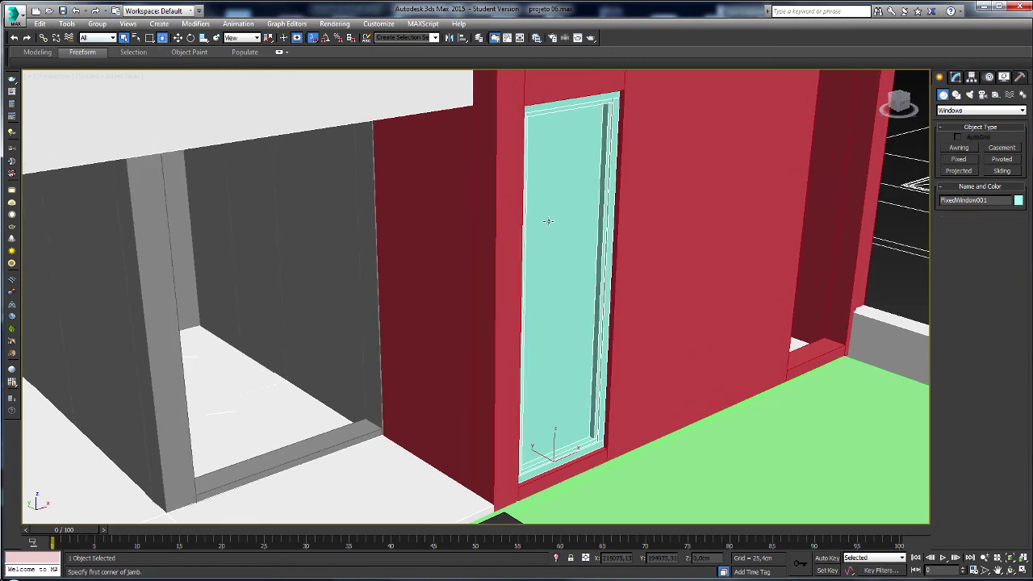
left_click(956, 77)
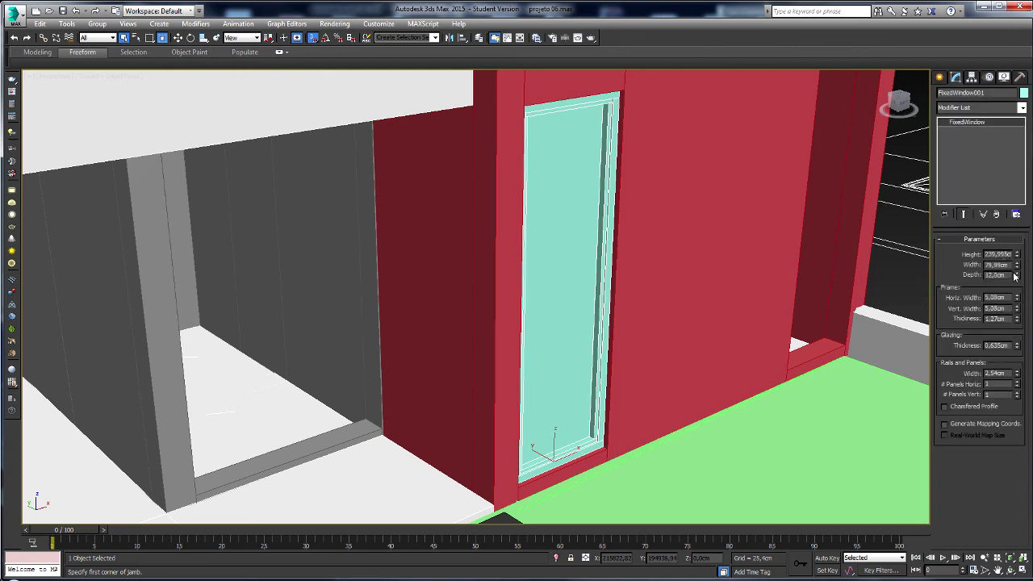
left_click_drag(1017, 275, 1021, 274)
mouse_move(635, 253)
middle_mouse_down()
mouse_move(664, 260)
mouse_move(680, 239)
mouse_move(673, 305)
middle_mouse_up()
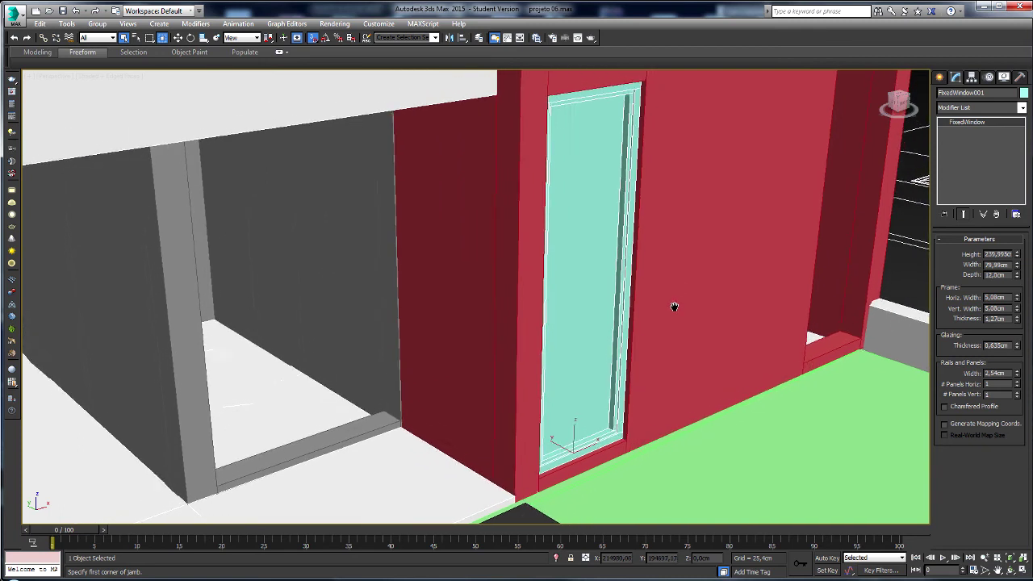
left_click(1018, 383)
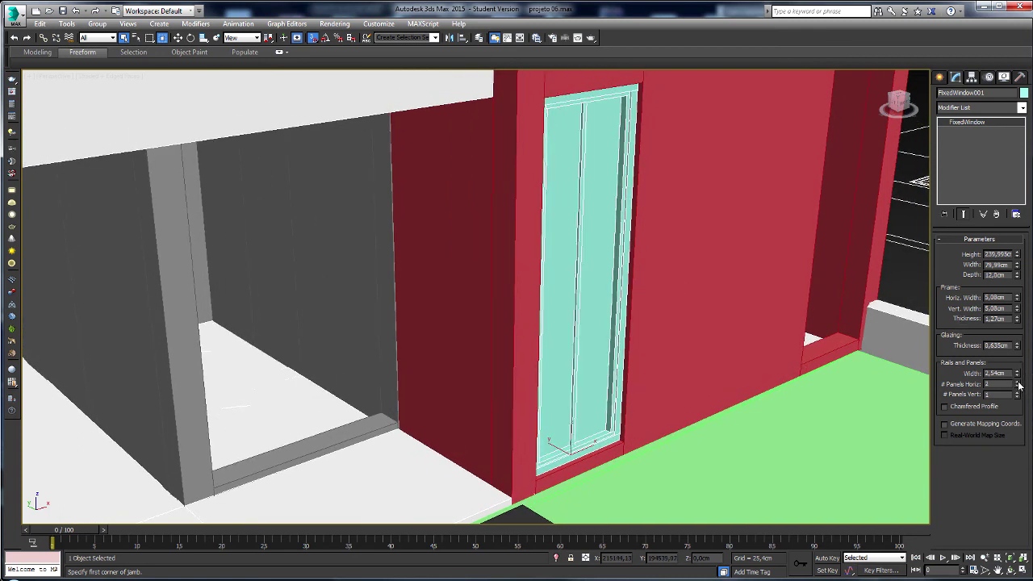
left_click(1018, 383)
left_click(1017, 388)
left_click(1017, 387)
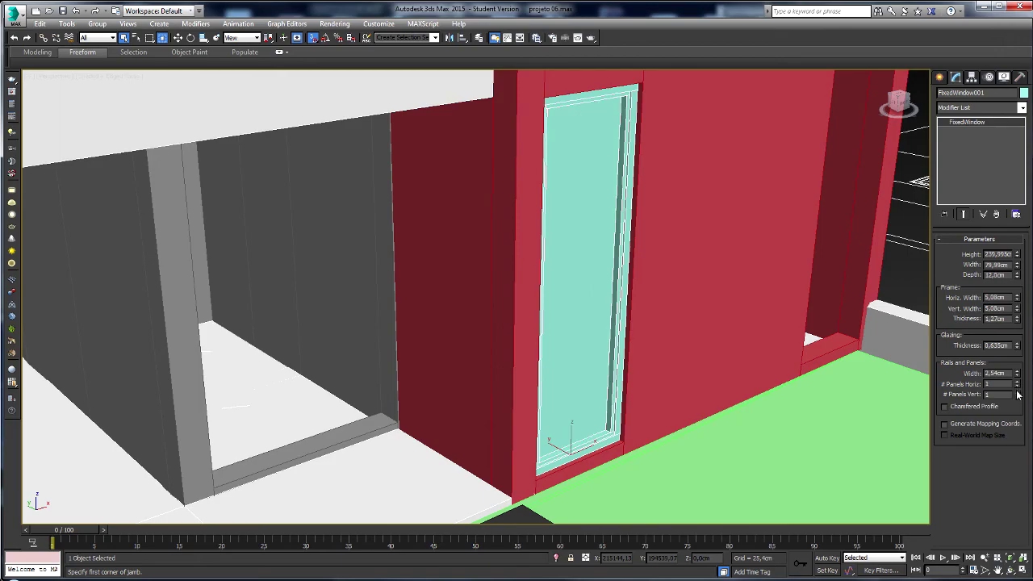
left_click(1017, 392)
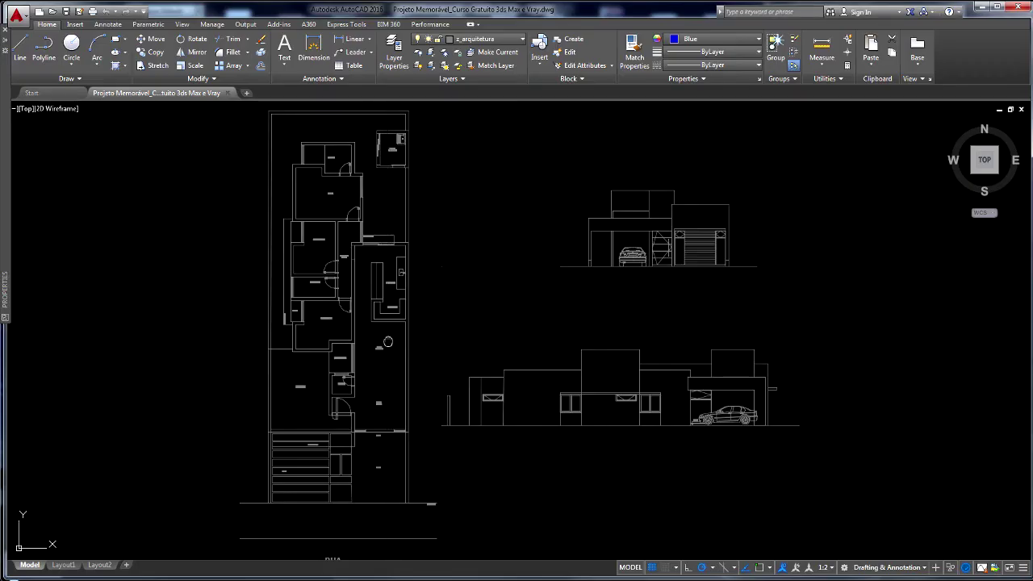
scroll(546, 315, "up", 2)
scroll(547, 314, "up", 2)
middle_click_drag(546, 315, 505, 422)
scroll(669, 247, "up", 3)
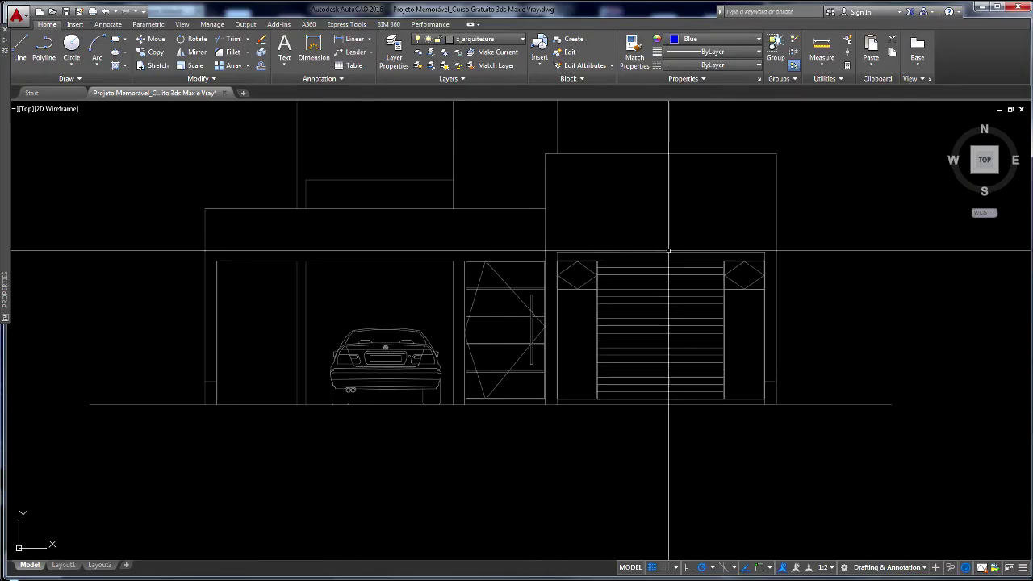
middle_click_drag(589, 357, 590, 398)
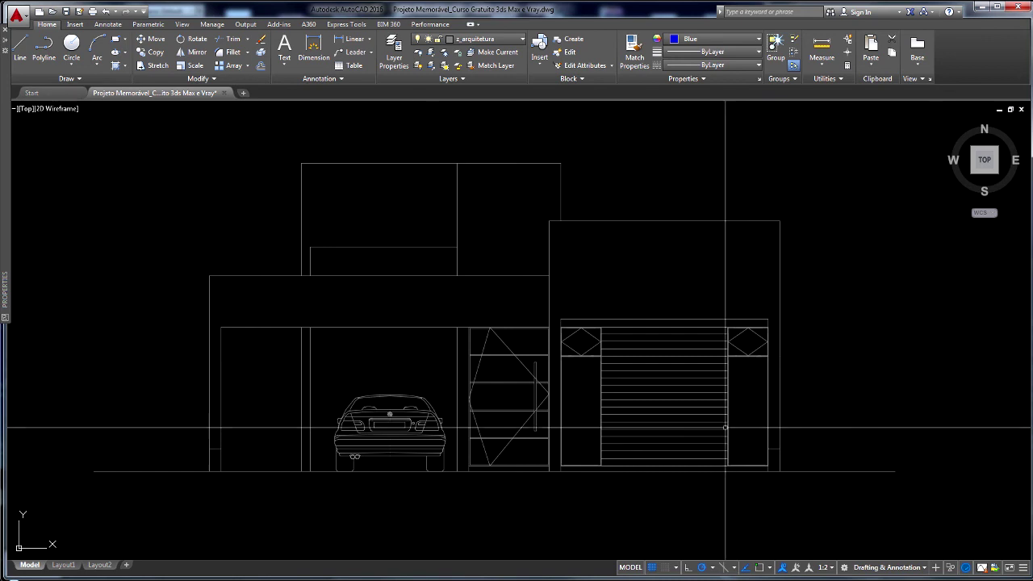
scroll(638, 411, "up", 2)
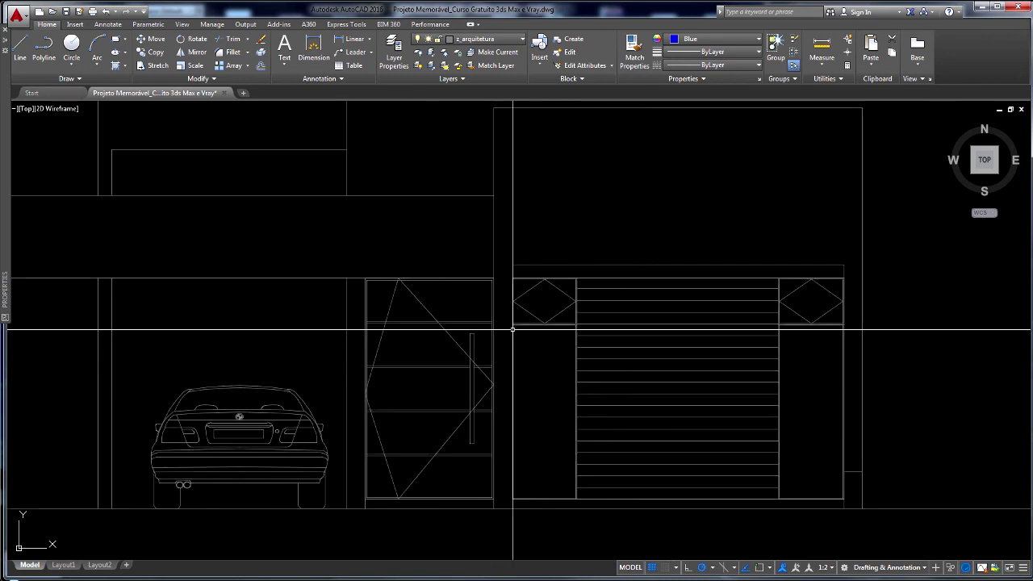
scroll(806, 324, "up", 2)
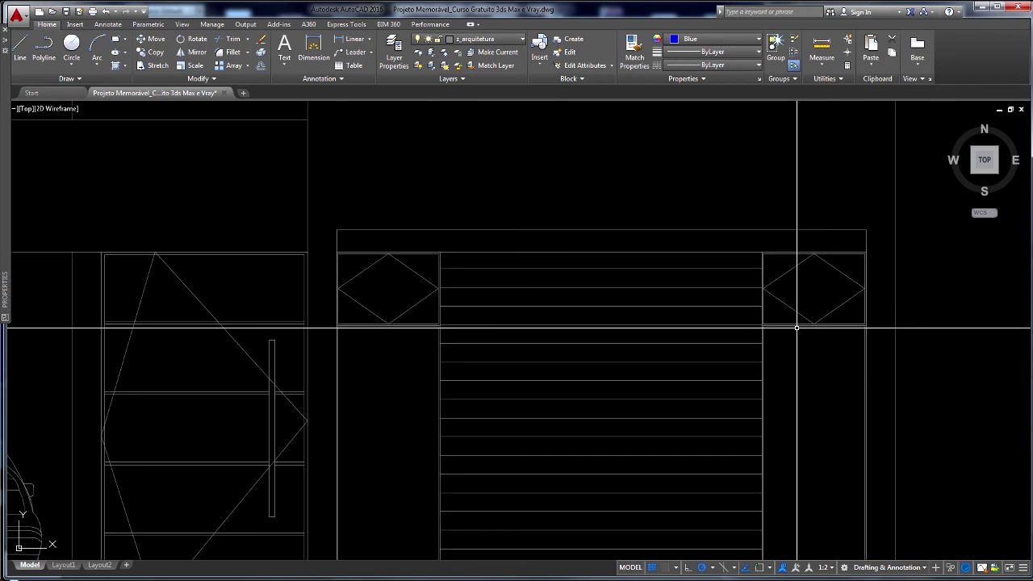
middle_click_drag(806, 325, 761, 265)
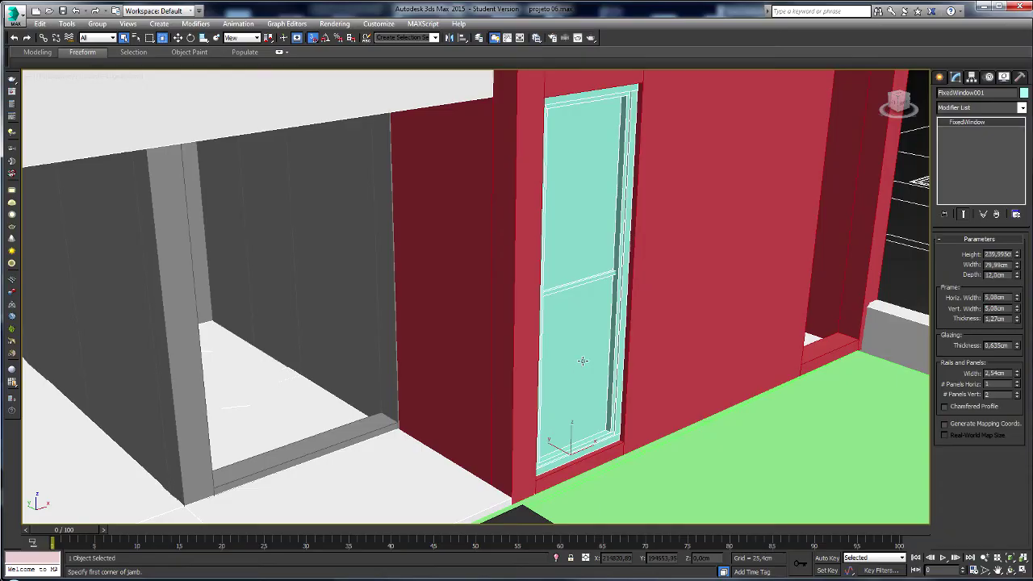
middle_click_drag(583, 361, 525, 371)
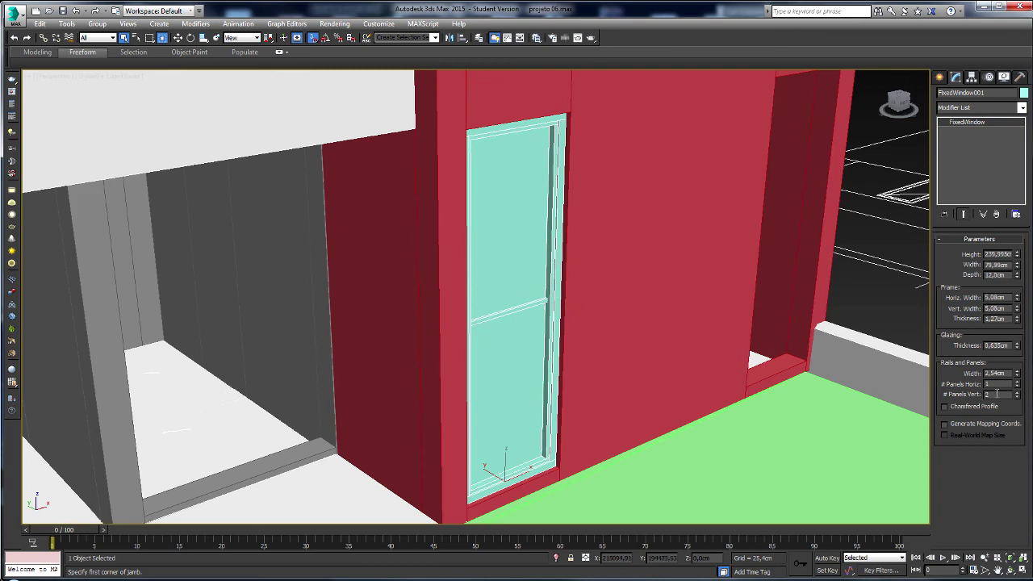
- Set the frame's horizontal width to 2 cm
scroll(567, 335, "up", 5)
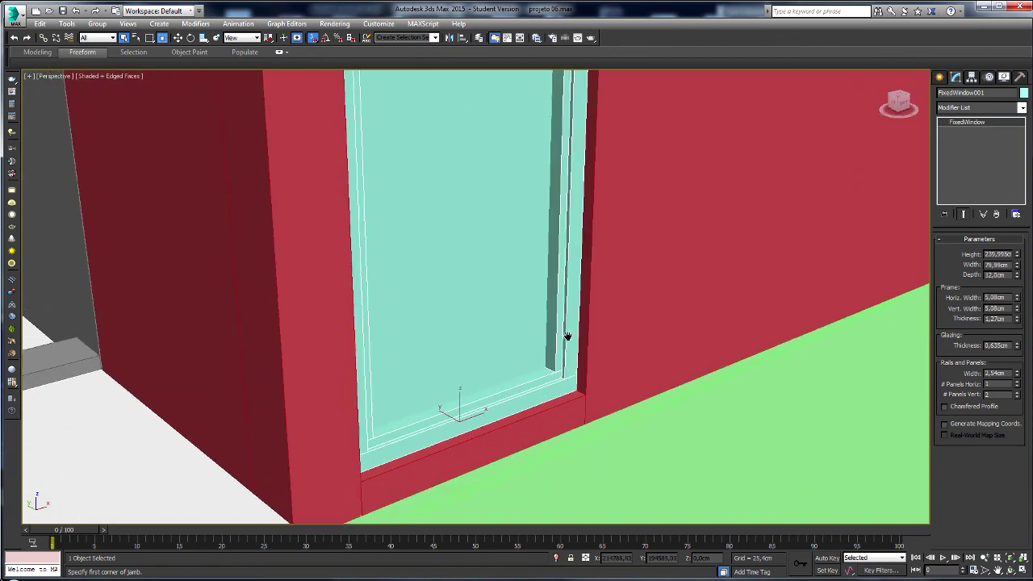
scroll(576, 398, "down", 2)
scroll(578, 407, "up", 2)
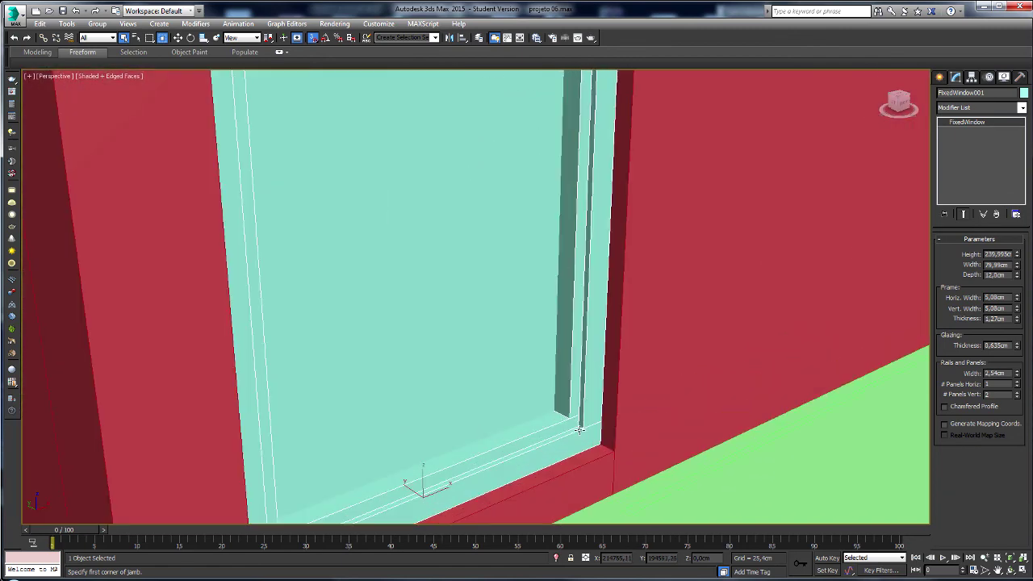
scroll(580, 415, "up", 2)
left_click_drag(1017, 300, 1009, 298)
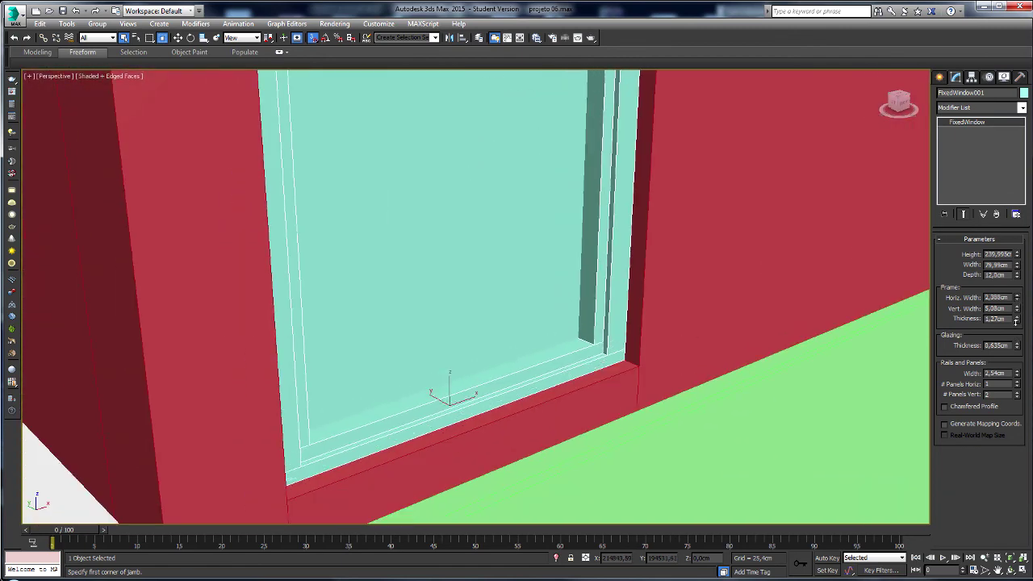
double_click(1008, 299)
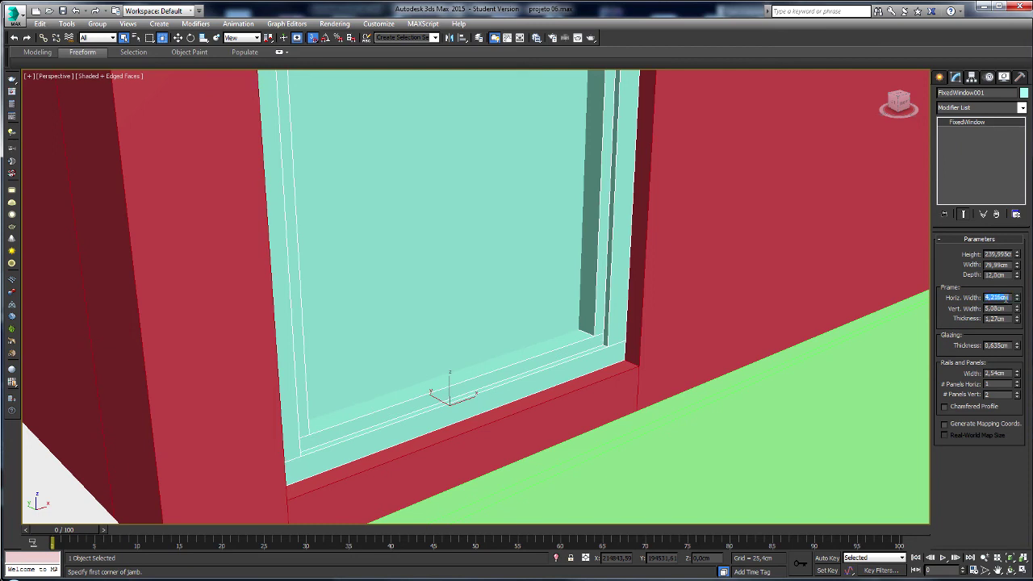
type("3")
key("Return")
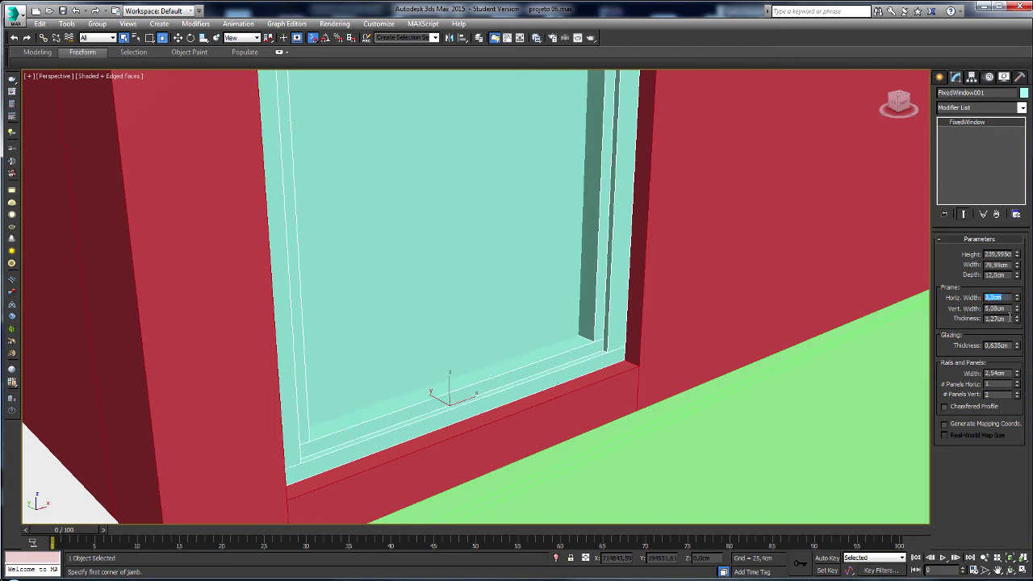
type("2")
key("Return")
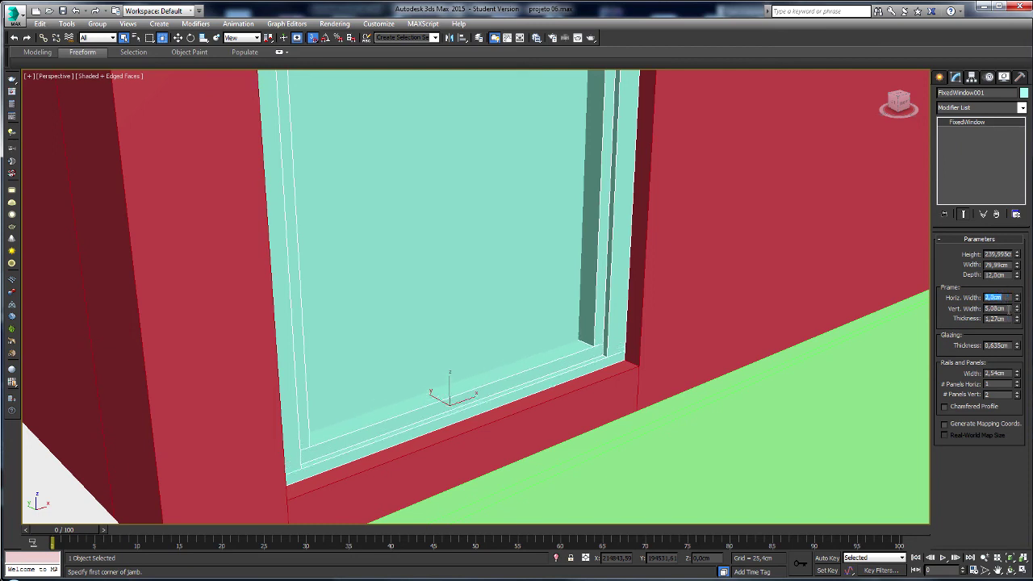
- Set the frame's vertical width to 2 cm
left_click(1008, 309)
type("5")
key("Return")
left_click_drag(1017, 309, 1017, 347)
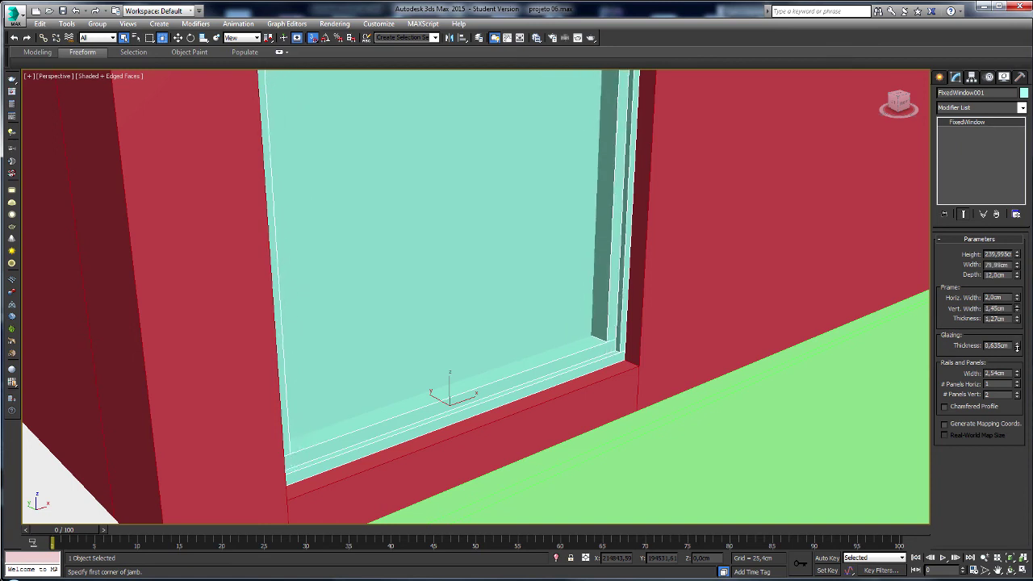
left_click(1007, 308)
type("2")
key("Return")
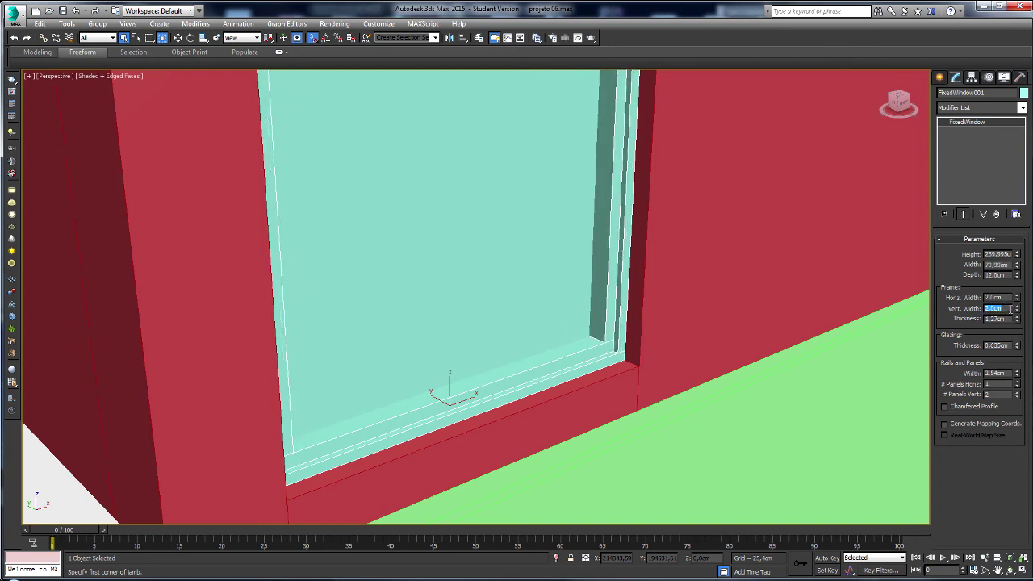
- Make the window frame 5 cm thick
left_click_drag(1017, 322, 1017, 254)
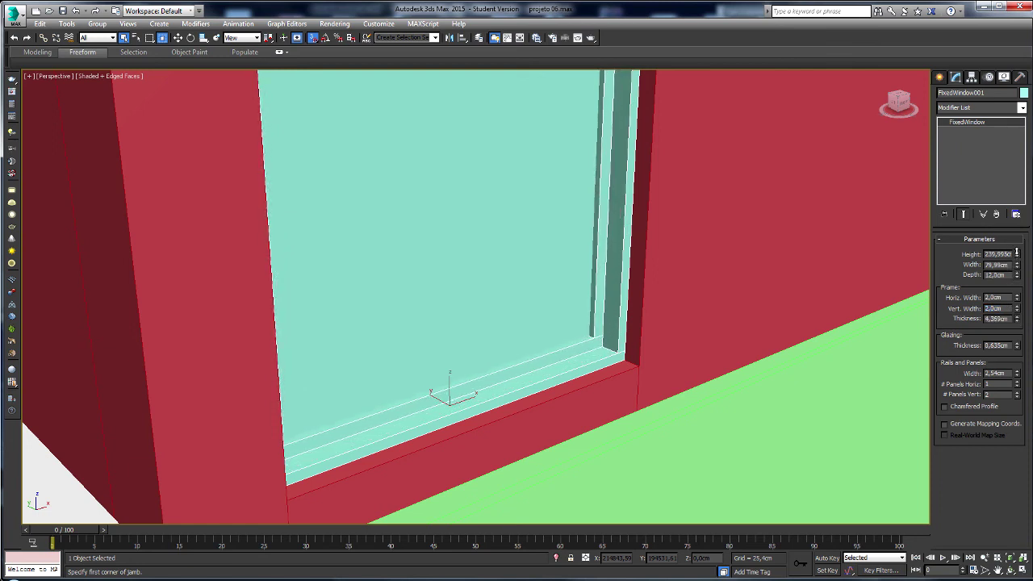
double_click(1009, 318)
type("4")
key("Return")
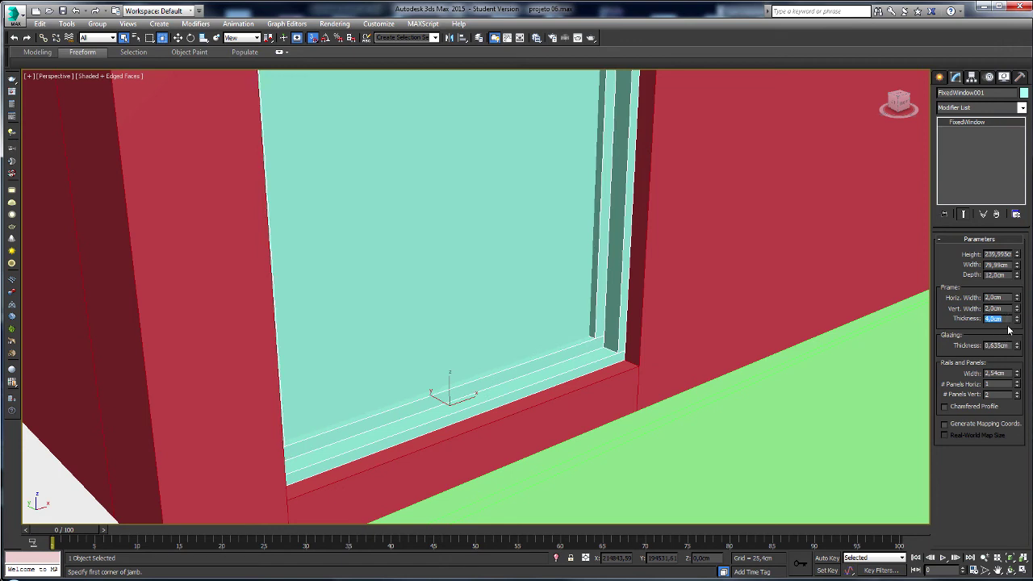
type("3")
key("Return")
type("5")
key("Return")
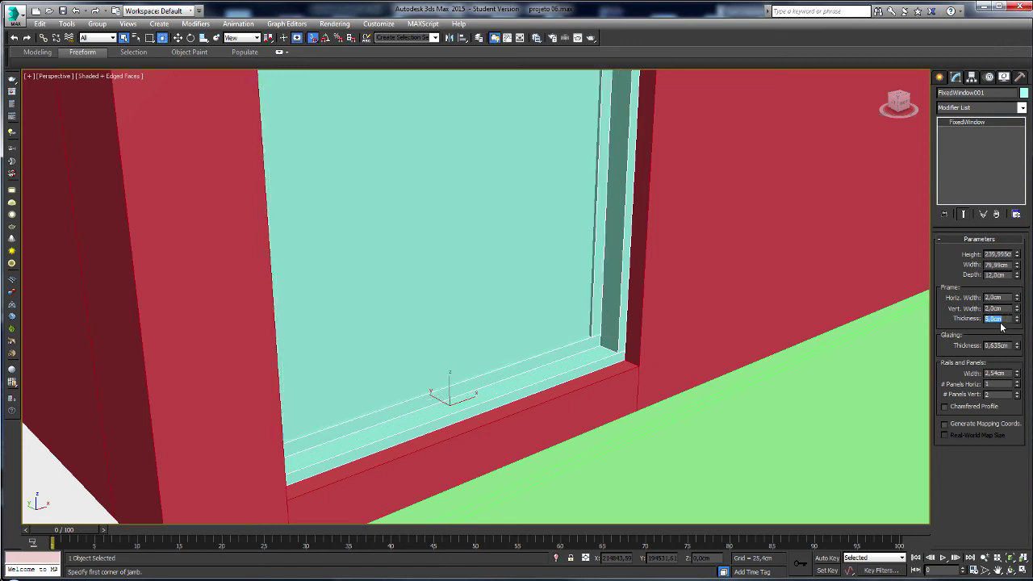
mouse_move(618, 341)
middle_mouse_down("alt")
mouse_move(641, 379)
mouse_move(565, 487)
middle_mouse_up("alt")
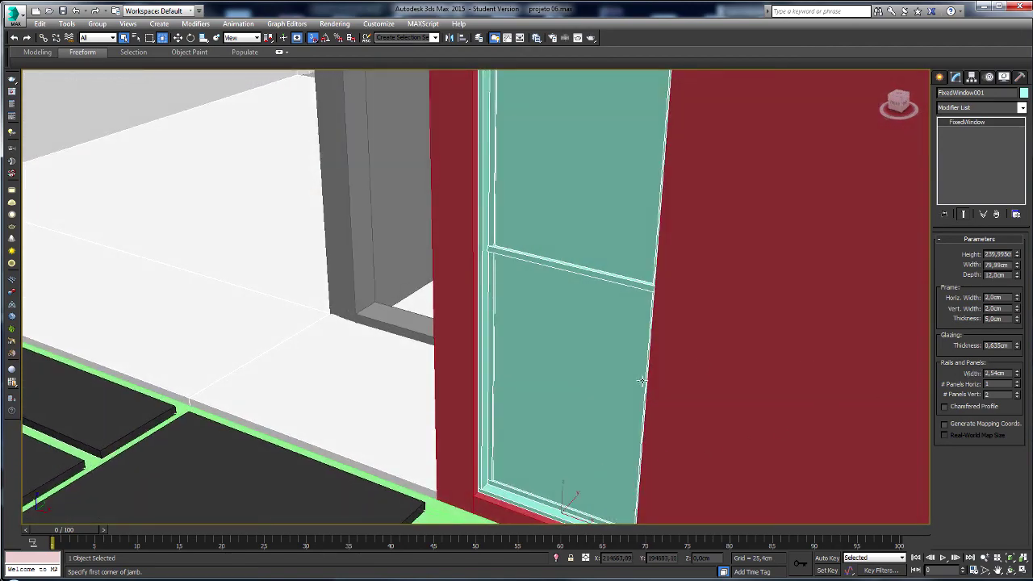
- Set the glazing thickness to 0,15 cm
scroll(519, 290, "up", 2)
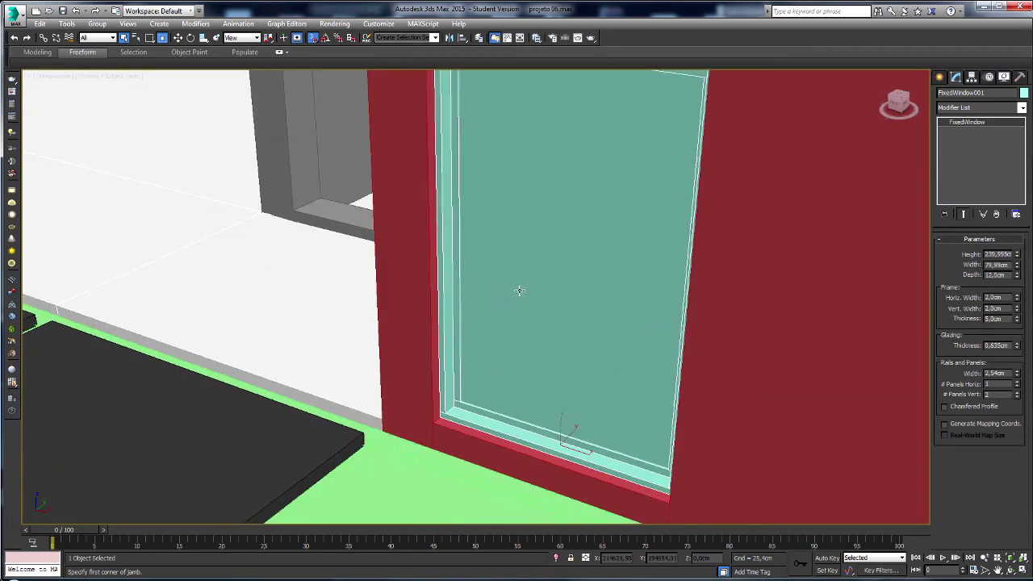
scroll(538, 286, "up", 2)
scroll(460, 357, "up", 2)
scroll(462, 356, "up", 1)
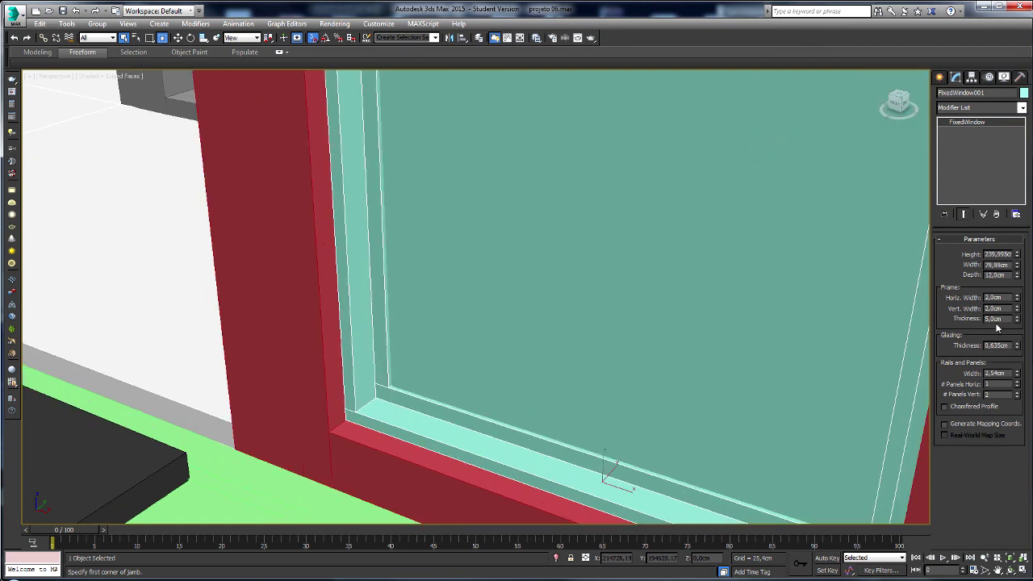
mouse_move(1019, 347)
left_mouse_down()
mouse_move(1022, 371)
mouse_move(1031, 345)
left_mouse_up()
left_click_drag(1027, 347, 1014, 346)
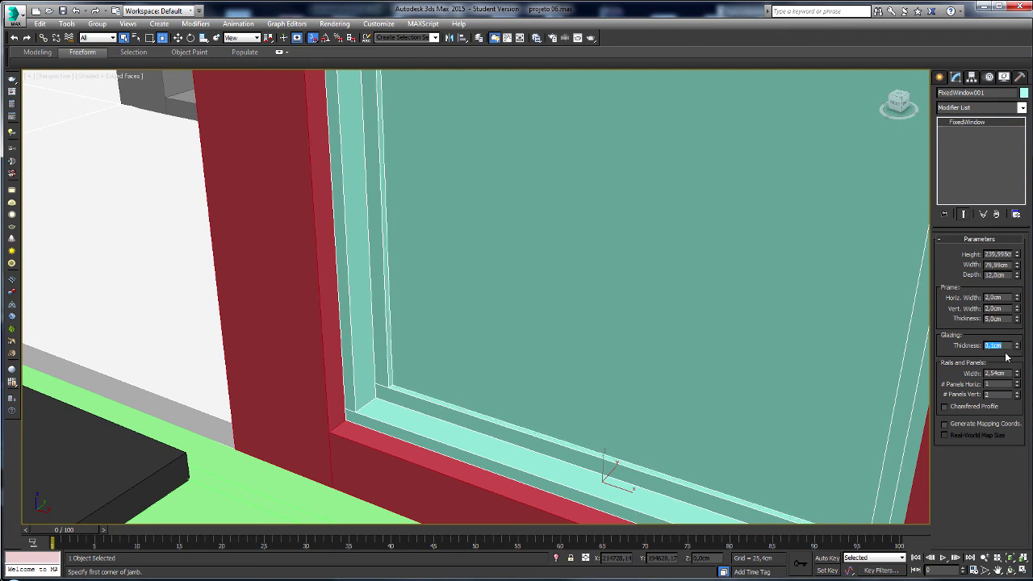
type("2")
key("Return")
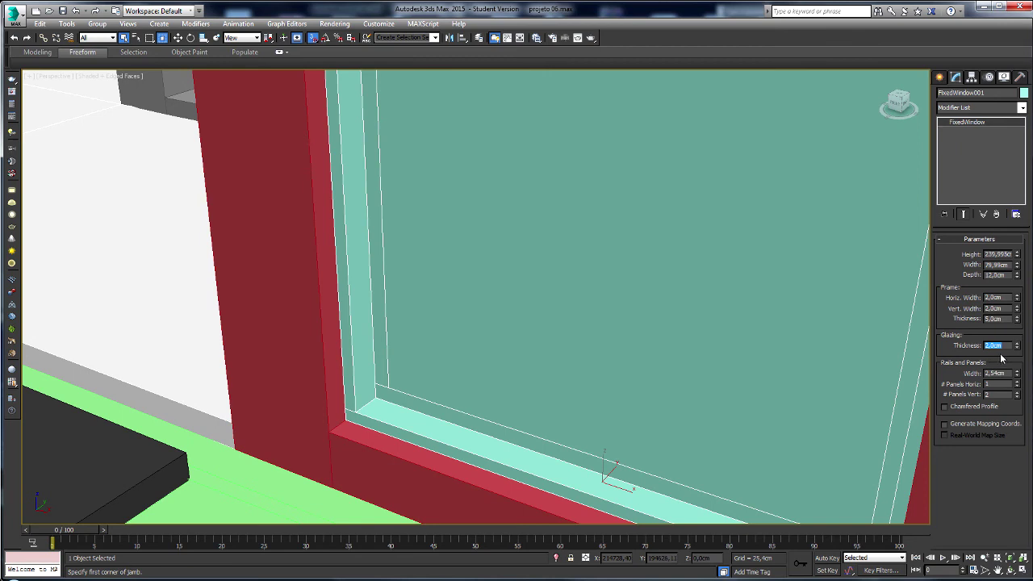
type("1")
key("Return")
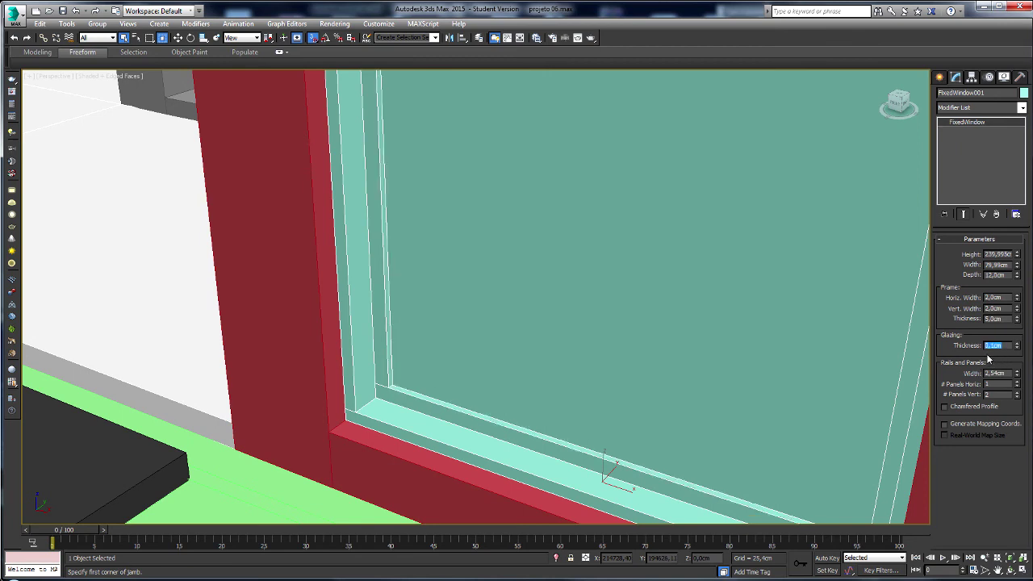
type("0,12")
key("Return")
type("0,15")
key("Return")
- Widen the rails to about 5,03 cm for a bolder panel divider
mouse_move(659, 320)
middle_mouse_down("alt")
mouse_move(538, 371)
mouse_move(518, 411)
mouse_move(505, 497)
middle_mouse_up("alt")
scroll(563, 358, "down", 3)
scroll(578, 396, "up", 3)
middle_click_drag(578, 396, 452, 379, "alt")
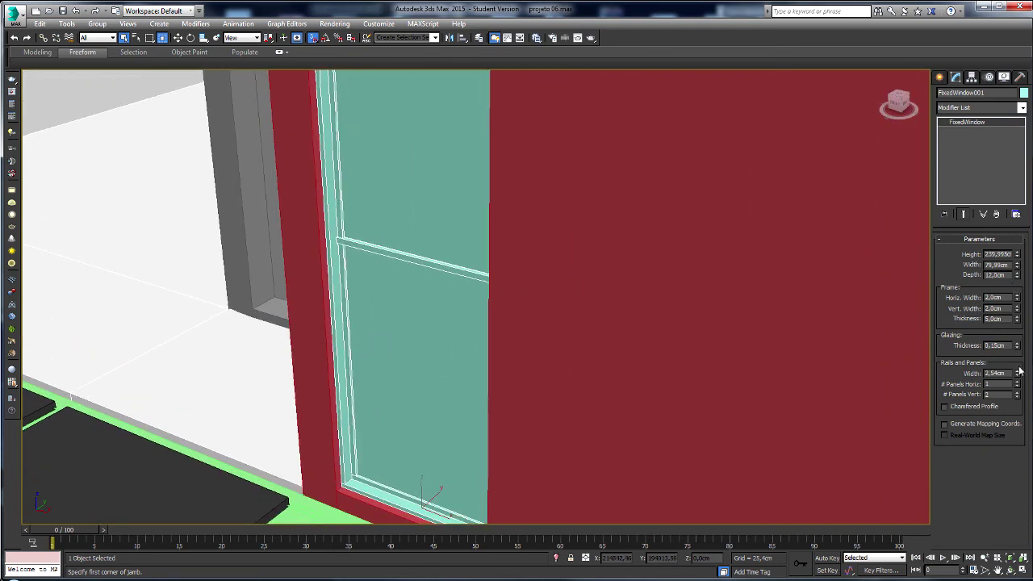
mouse_move(1017, 374)
left_mouse_down()
mouse_move(1029, 310)
mouse_move(1030, 320)
left_mouse_up()
mouse_move(528, 304)
middle_mouse_down("alt")
mouse_move(466, 295)
mouse_move(520, 301)
mouse_move(508, 270)
middle_mouse_up("alt")
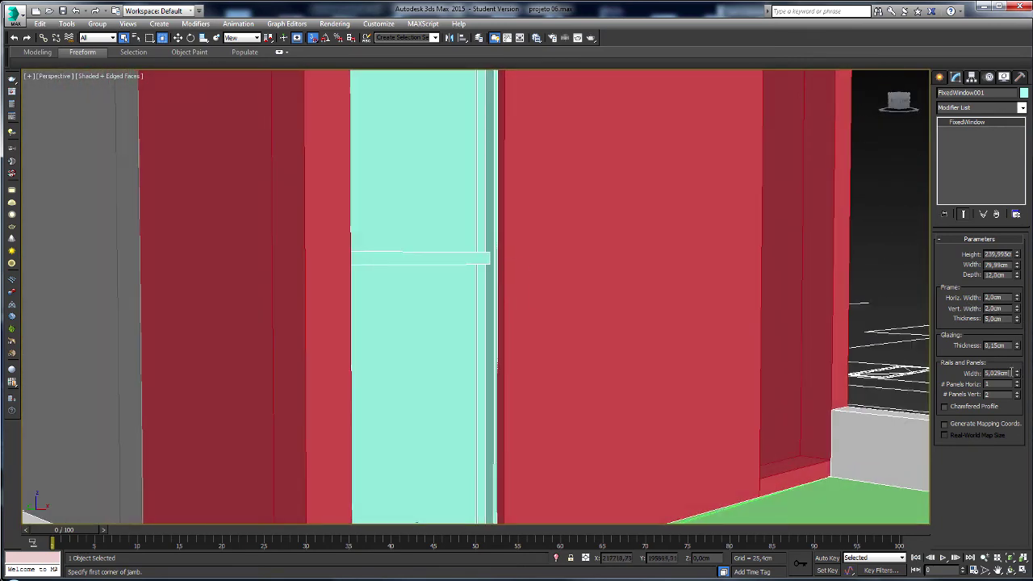
- Set both horizontal and vertical frame widths to 2 cm
double_click(1012, 373)
mouse_move(554, 288)
middle_mouse_down("alt")
mouse_move(669, 188)
mouse_move(671, 239)
middle_mouse_up("alt")
scroll(671, 240, "up", 2)
scroll(673, 280, "up", 2)
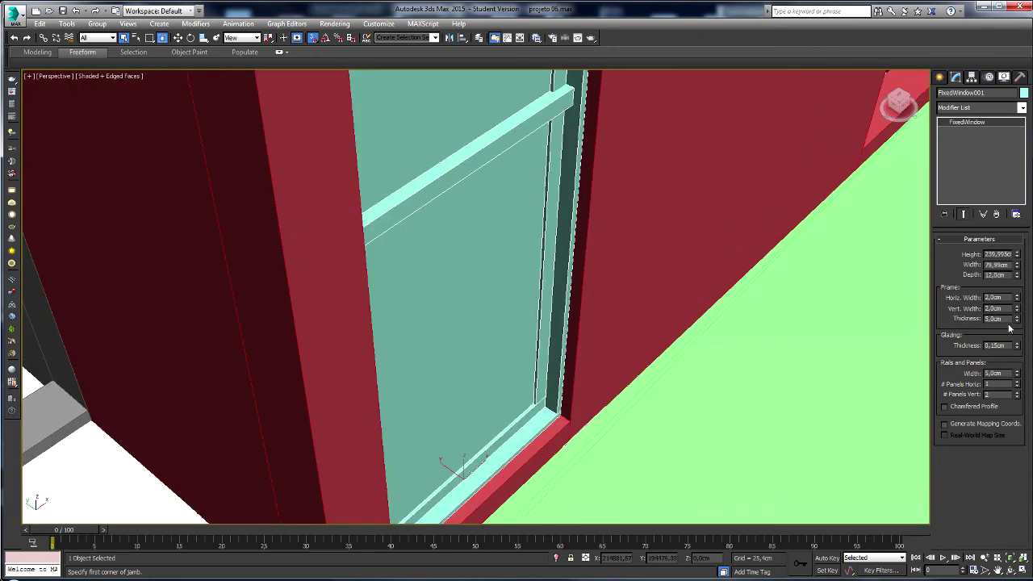
mouse_move(1019, 323)
left_mouse_down()
mouse_move(1020, 334)
mouse_move(1019, 299)
left_mouse_up()
double_click(1004, 297)
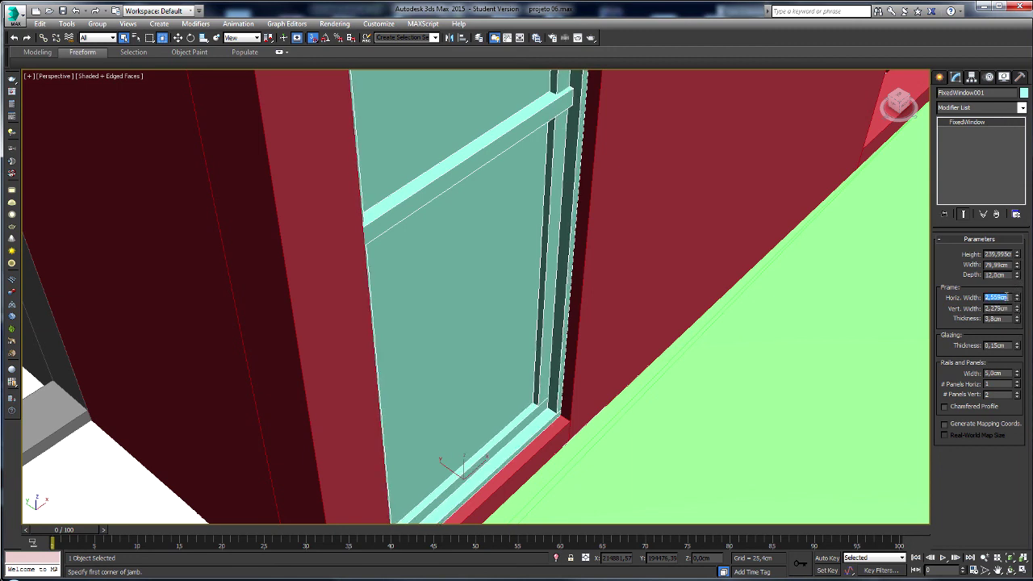
type("2")
key("Tab")
type("2")
key("Return")
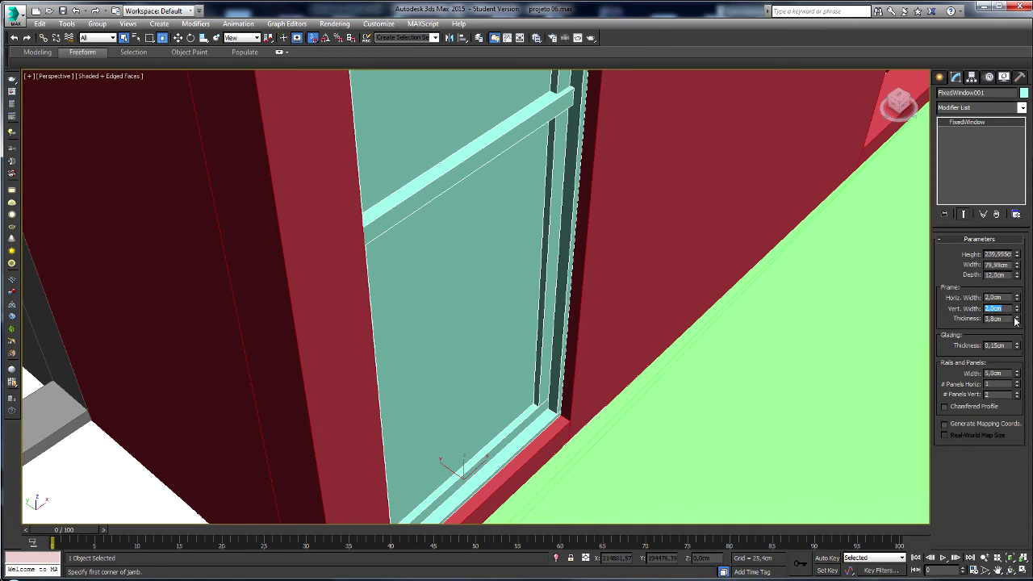
- Set the rails width to 2 cm
left_click_drag(1017, 319, 1017, 321)
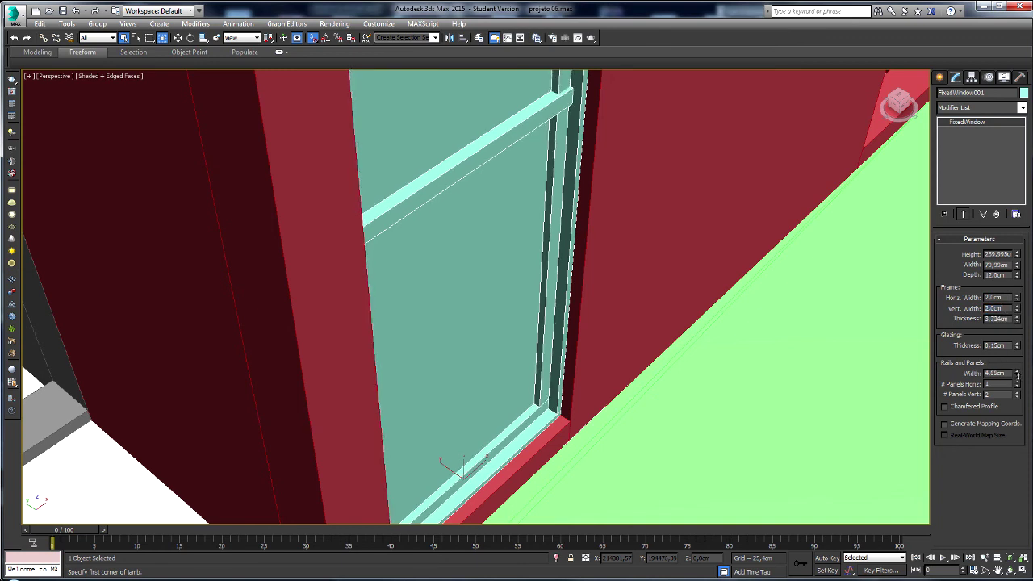
left_click_drag(1017, 373, 1022, 404)
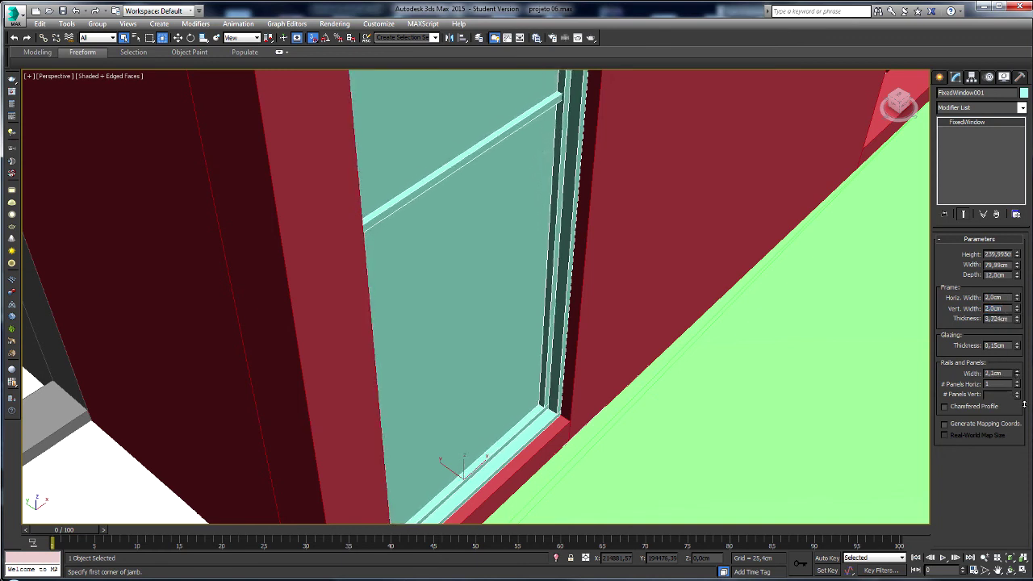
middle_click_drag(742, 348, 699, 267, "alt")
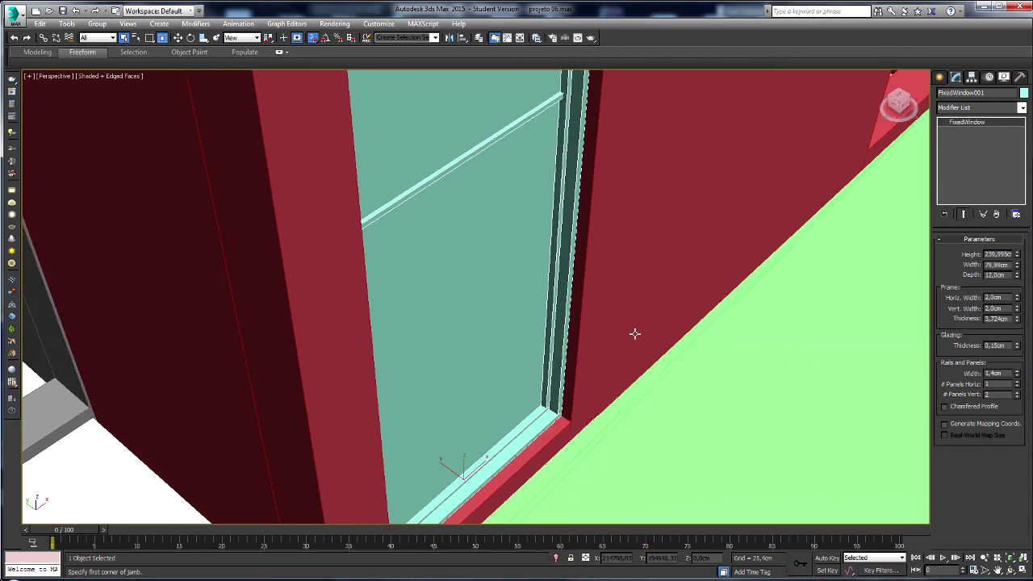
middle_click_drag(743, 317, 750, 390, "alt")
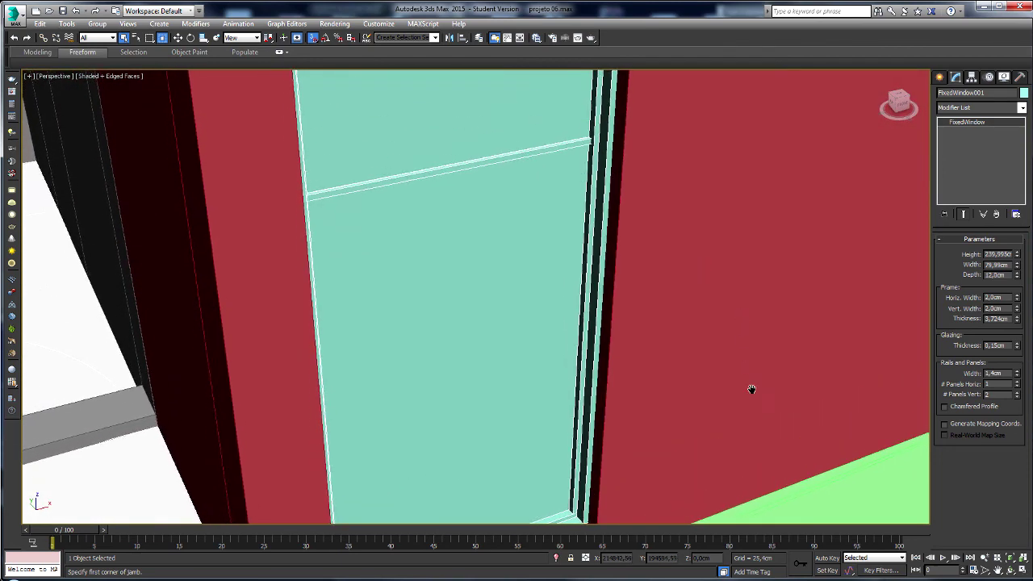
double_click(1005, 372)
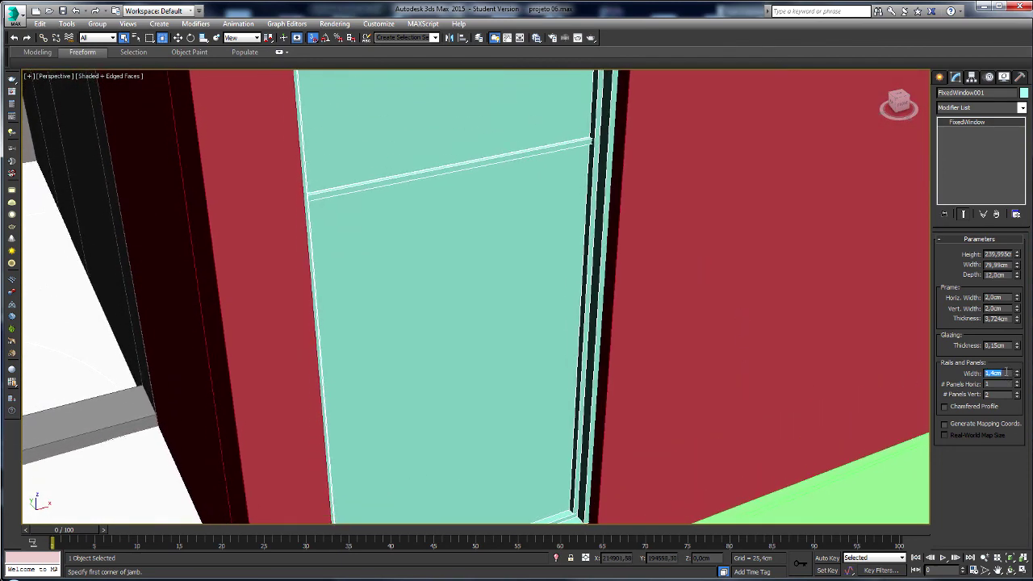
type("2")
key("Return")
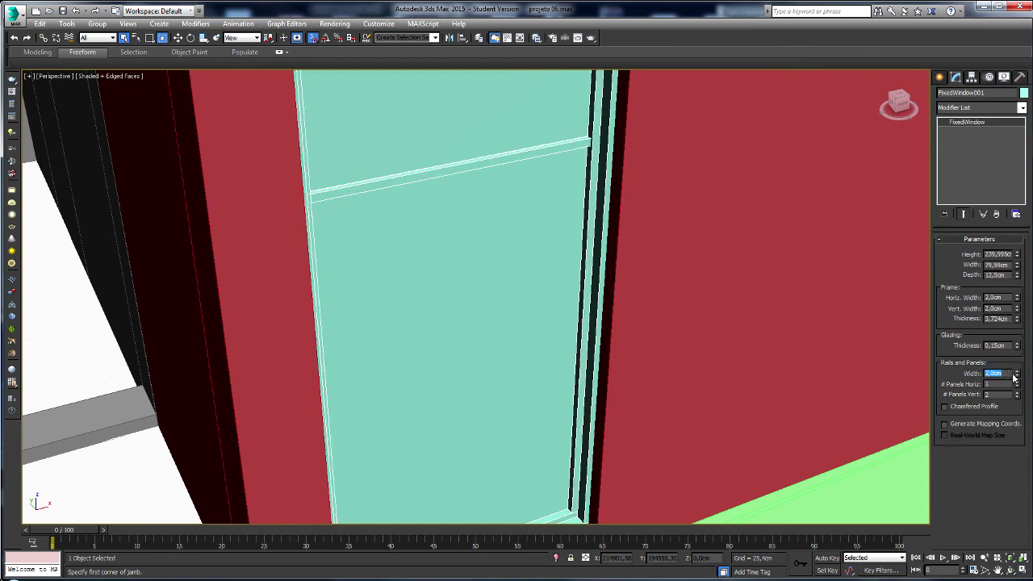
- Set the frame thickness to 3,5 cm and the glazing thickness to 0,2 cm
left_click_drag(1018, 321, 1021, 318)
double_click(1000, 318)
type("2")
type(",5")
key("Return")
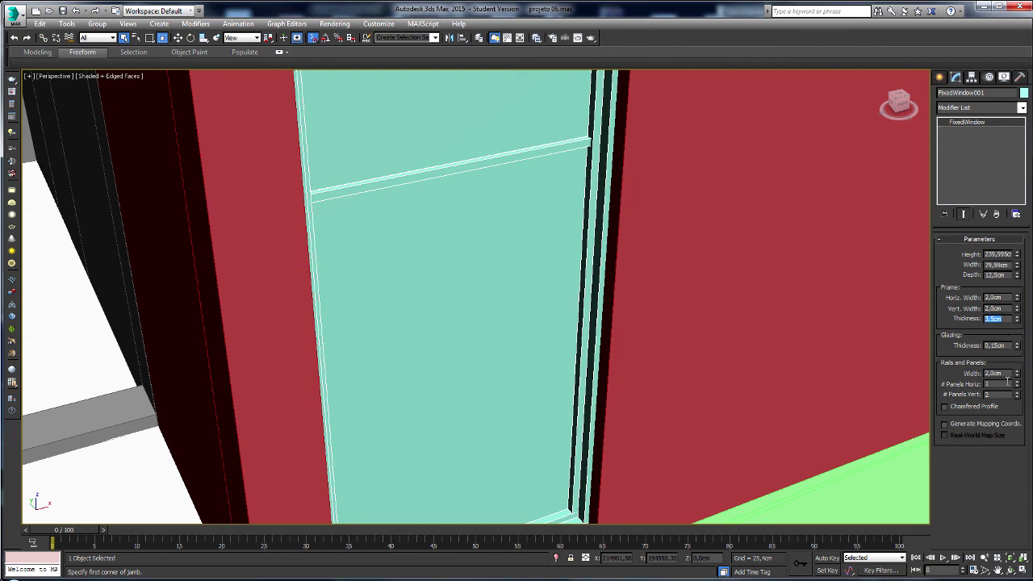
left_click_drag(1017, 345, 1028, 331)
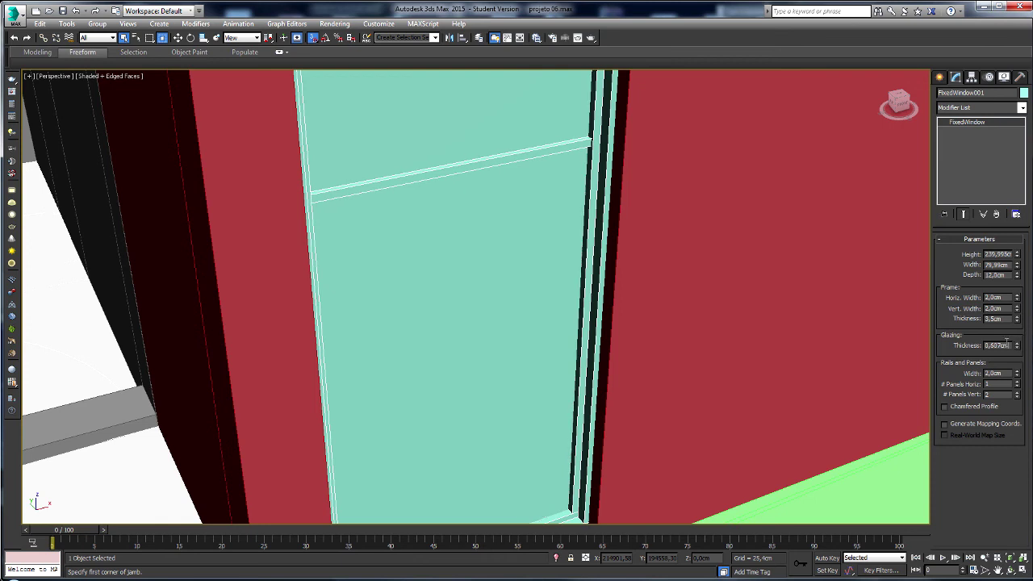
double_click(1006, 342)
type("0,2")
key("Return")
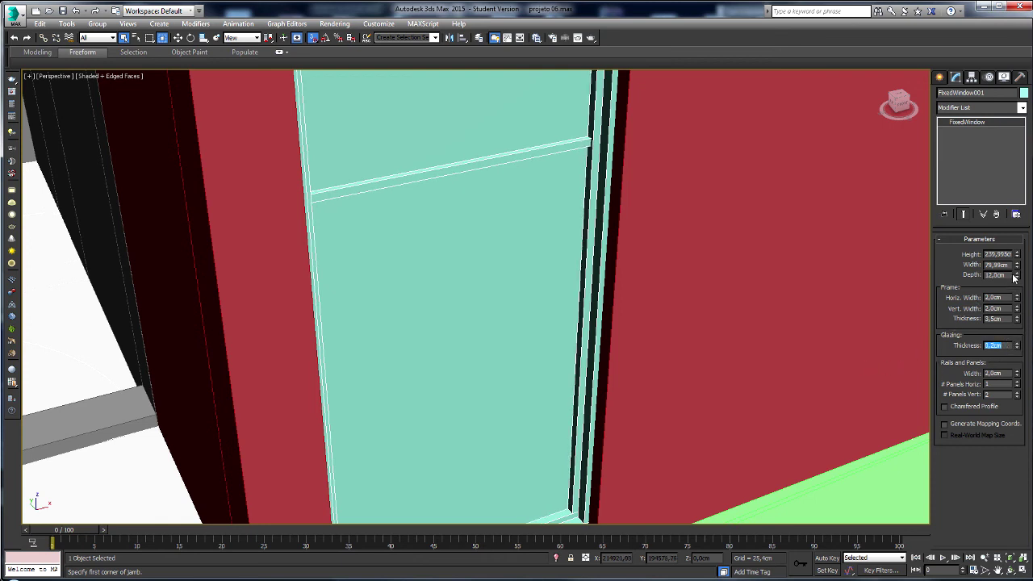
left_click_drag(1018, 275, 1017, 273)
- Set the window's frame thickness to 3 cm, keeping both frame widths at 2 cm
double_click(1002, 277)
scroll(683, 294, "down", 5)
middle_click_drag(616, 229, 682, 330, "alt")
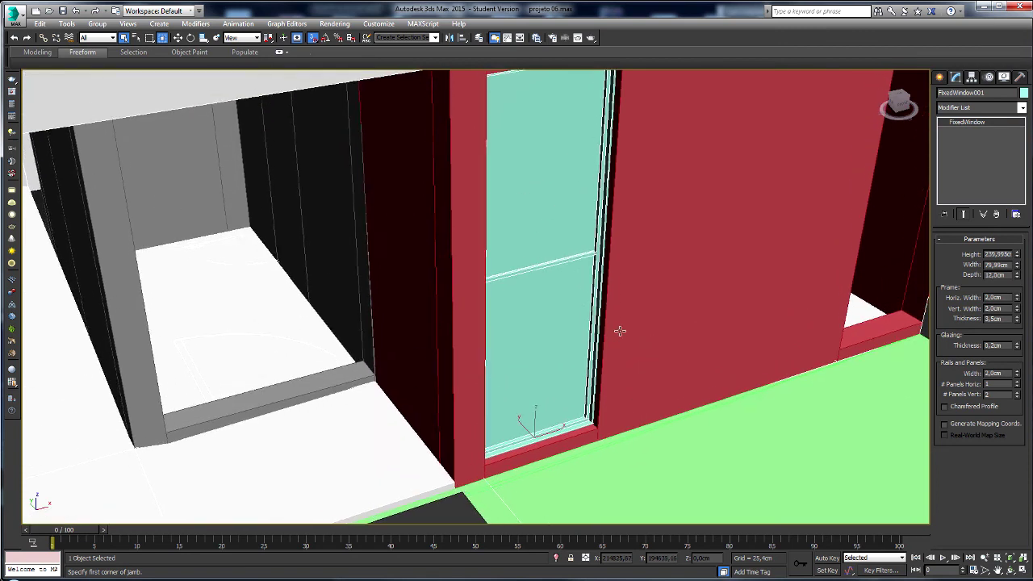
scroll(682, 330, "up", 4)
left_click_drag(1017, 297, 1011, 273)
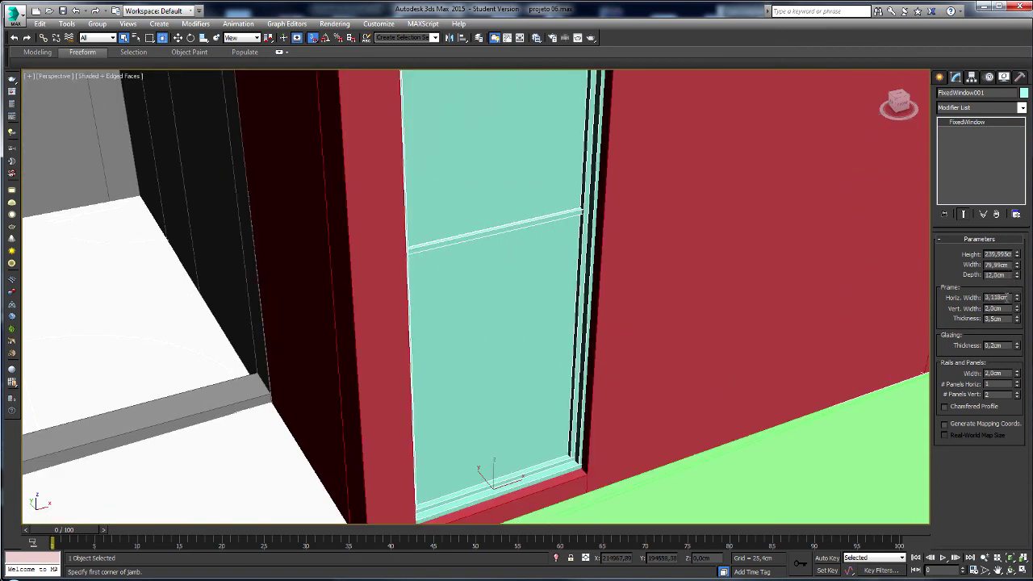
key("ctrl+z")
mouse_move(1017, 308)
left_mouse_down()
mouse_move(1015, 284)
mouse_move(1015, 322)
left_mouse_up()
key("ctrl+z")
middle_click_drag(645, 284, 665, 293)
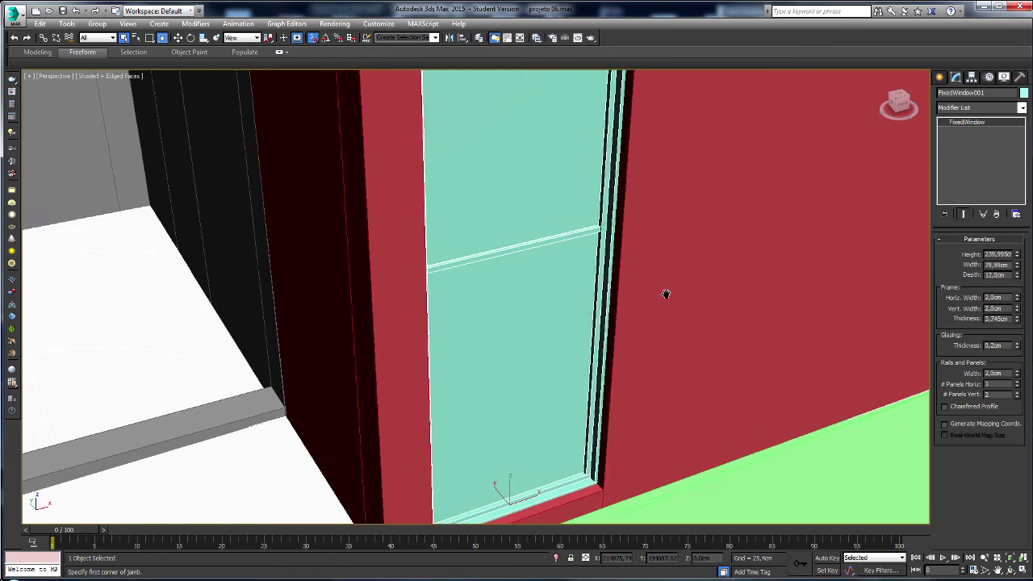
scroll(665, 294, "up", 3)
double_click(1006, 319)
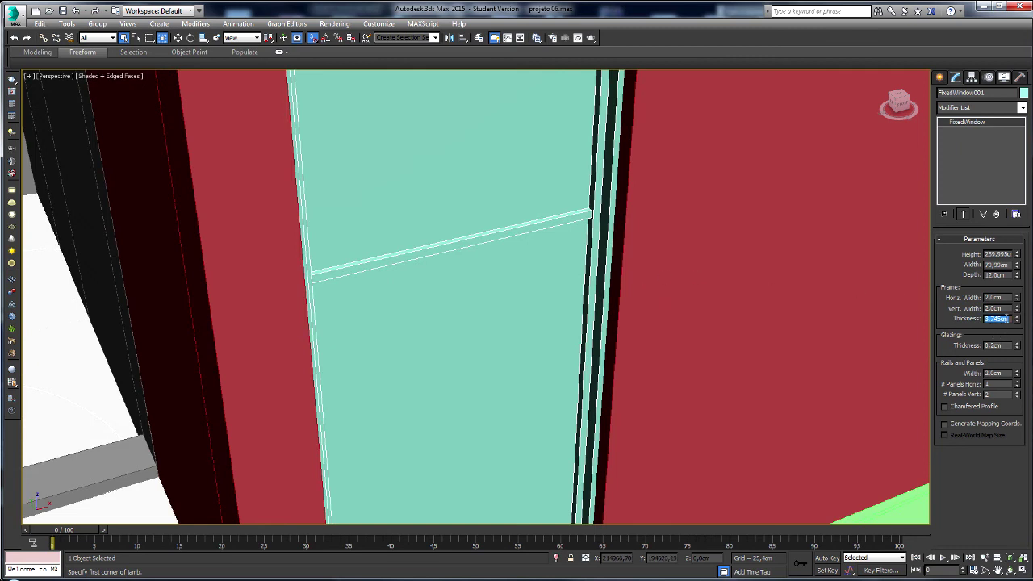
type("3")
key("Return")
- Set the glass thickness to 0.2 cm and the rail width to 3 cm
left_click_drag(1018, 345, 1020, 330)
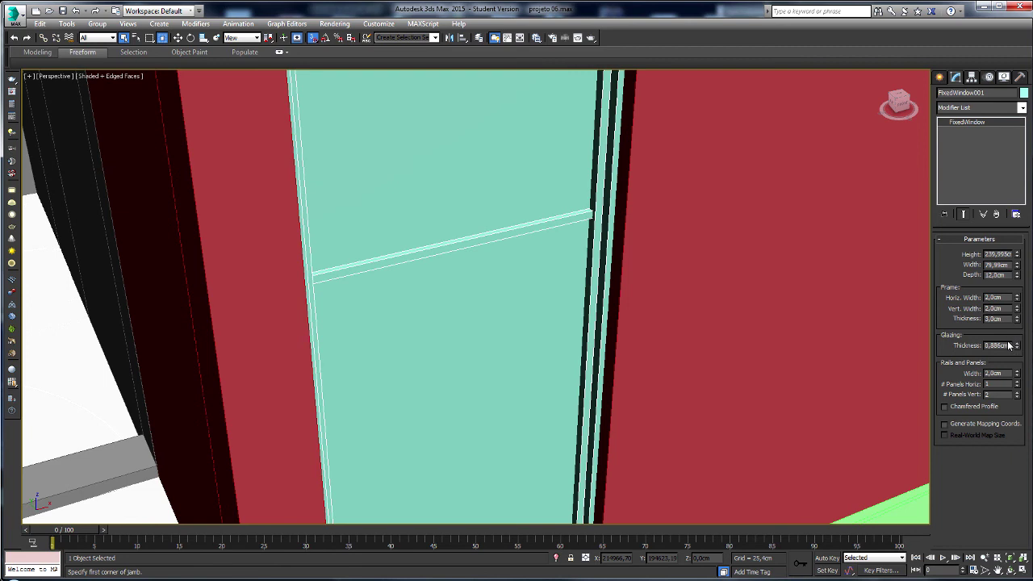
double_click(1007, 346)
type("0,2")
key("Return")
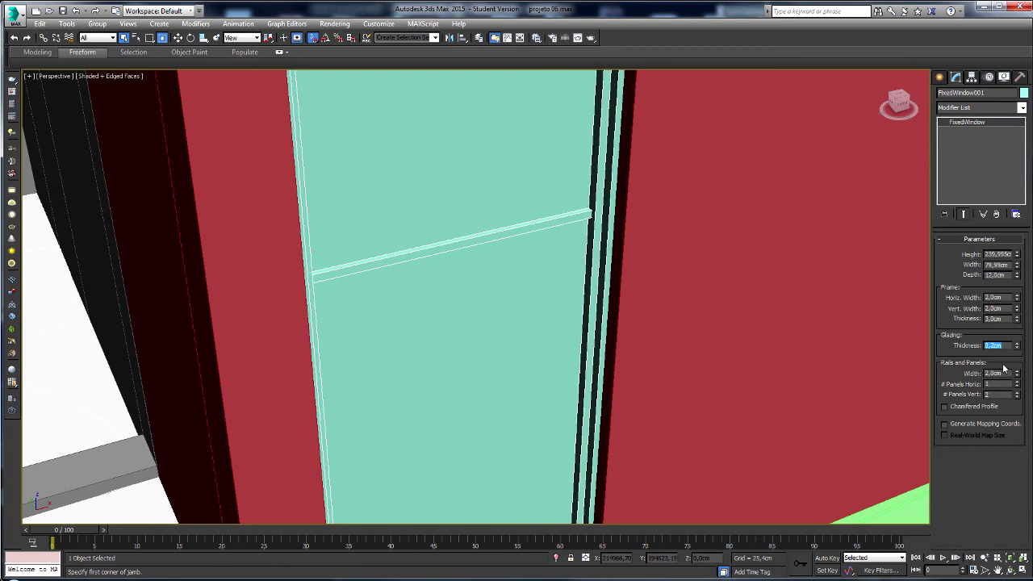
left_click_drag(1018, 373, 1017, 355)
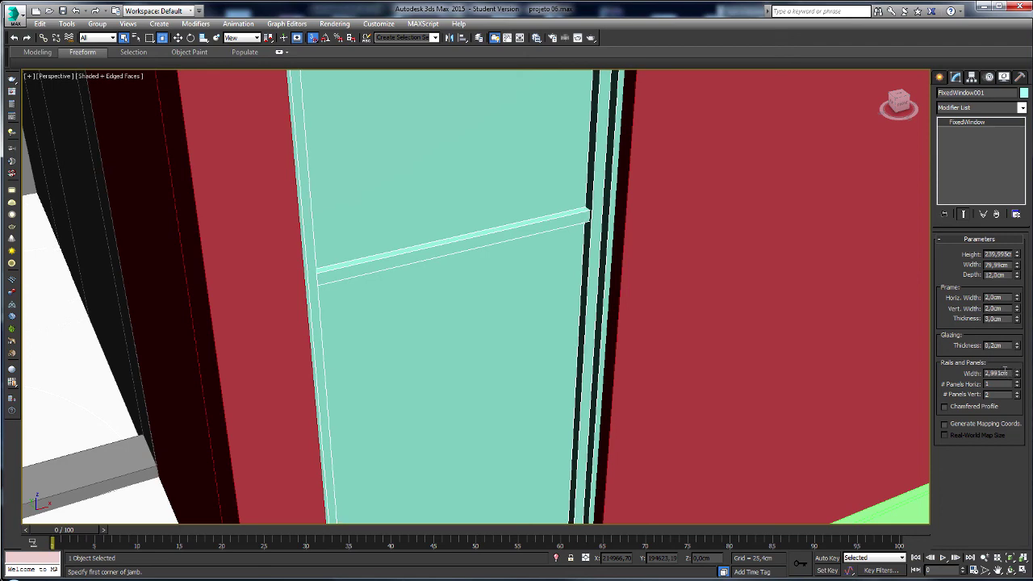
double_click(1007, 373)
type("2")
key("Return")
type("3")
key("Return")
scroll(590, 207, "down", 3)
scroll(611, 228, "down", 4)
- Switch the window to Move and lock the selection
mouse_move(611, 228)
middle_mouse_down()
mouse_move(575, 368)
mouse_move(505, 357)
mouse_move(432, 298)
middle_mouse_up()
right_click(432, 298)
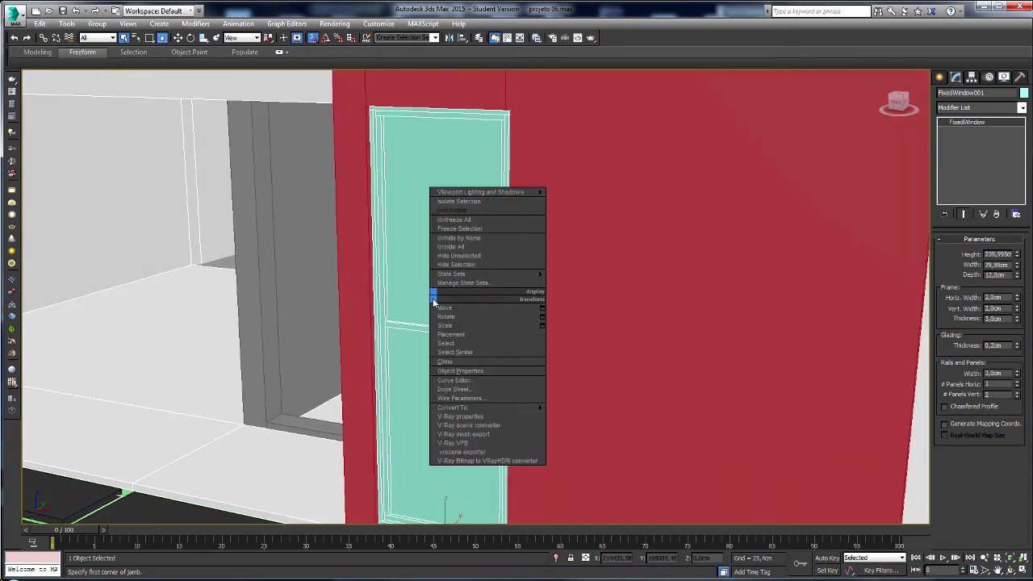
left_click(487, 402)
scroll(358, 272, "down", 2)
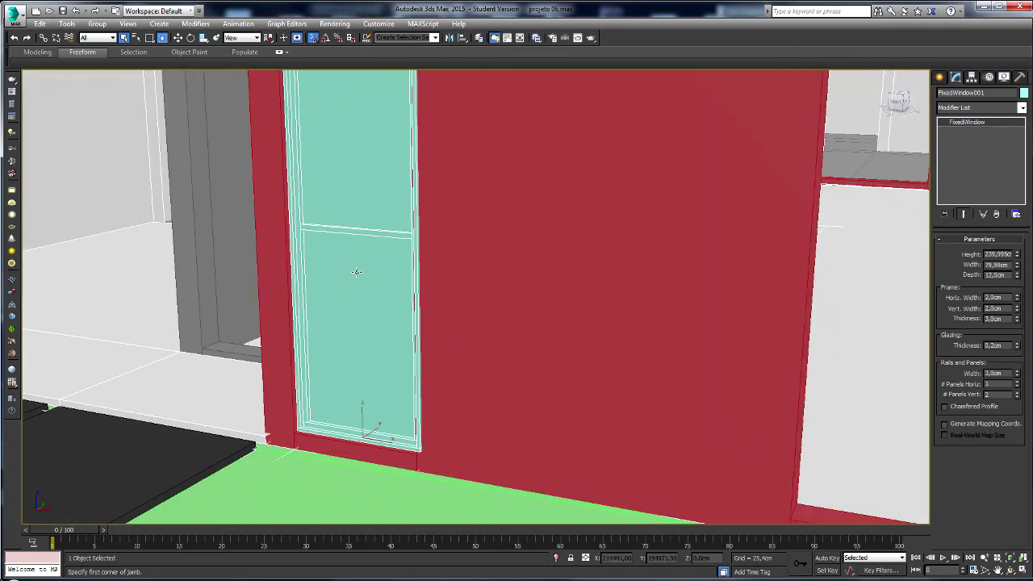
scroll(369, 299, "down", 1)
scroll(370, 309, "down", 1)
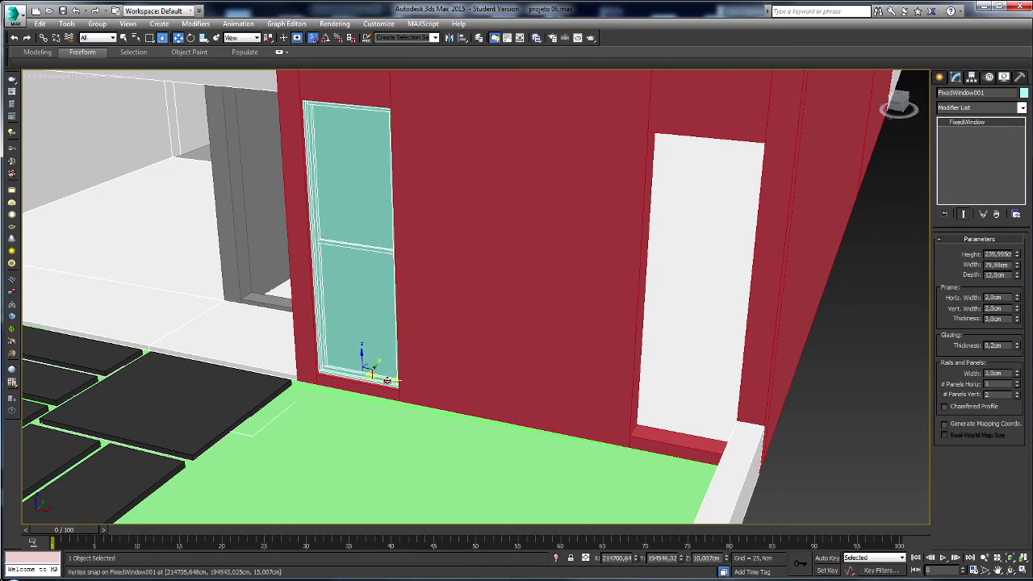
scroll(384, 386, "up", 1)
scroll(408, 386, "up", 2)
key("space")
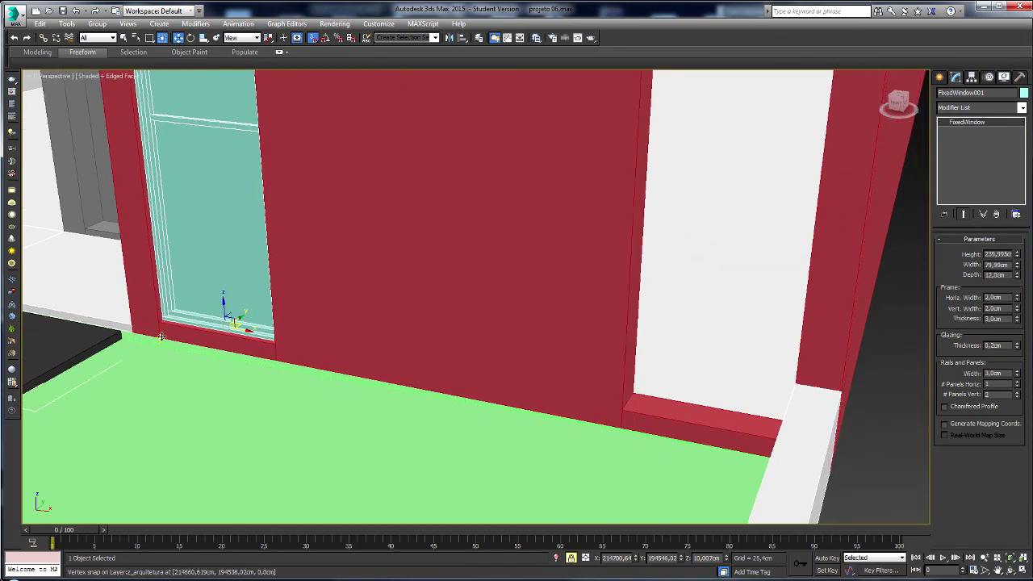
- Rename the window from FixedWindow001 to 'janela 1'
scroll(157, 323, "up", 4)
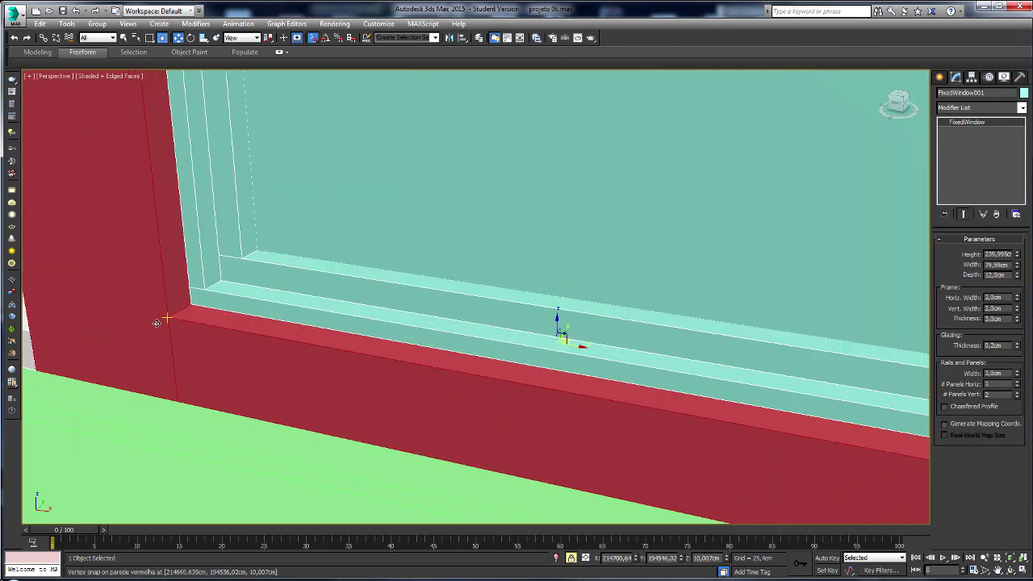
scroll(167, 314, "down", 3)
scroll(361, 355, "down", 1)
mouse_move(360, 355)
middle_mouse_down("alt")
mouse_move(491, 392)
mouse_move(247, 355)
mouse_move(134, 323)
middle_mouse_up("alt")
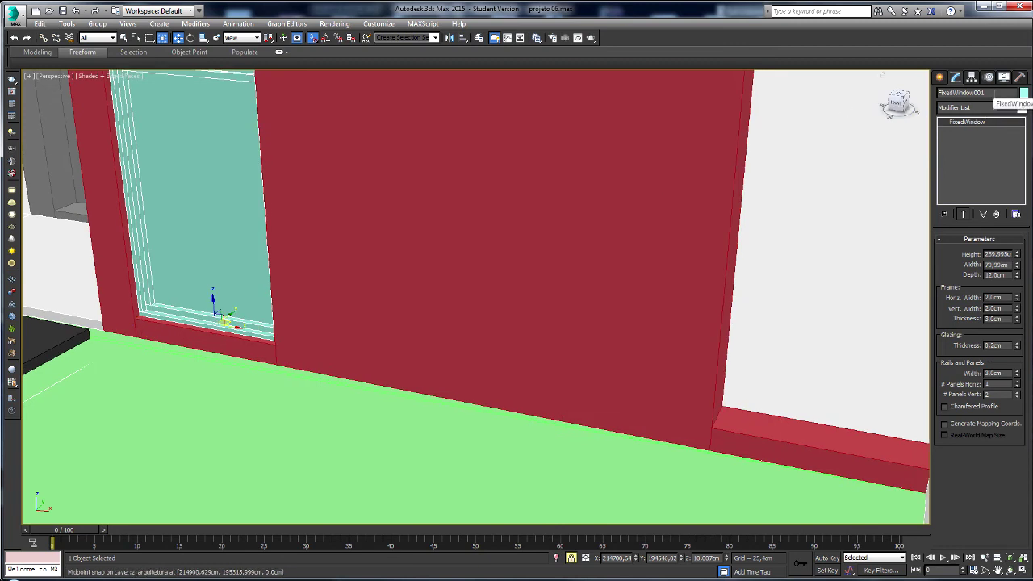
left_click(986, 94)
type("janela 1")
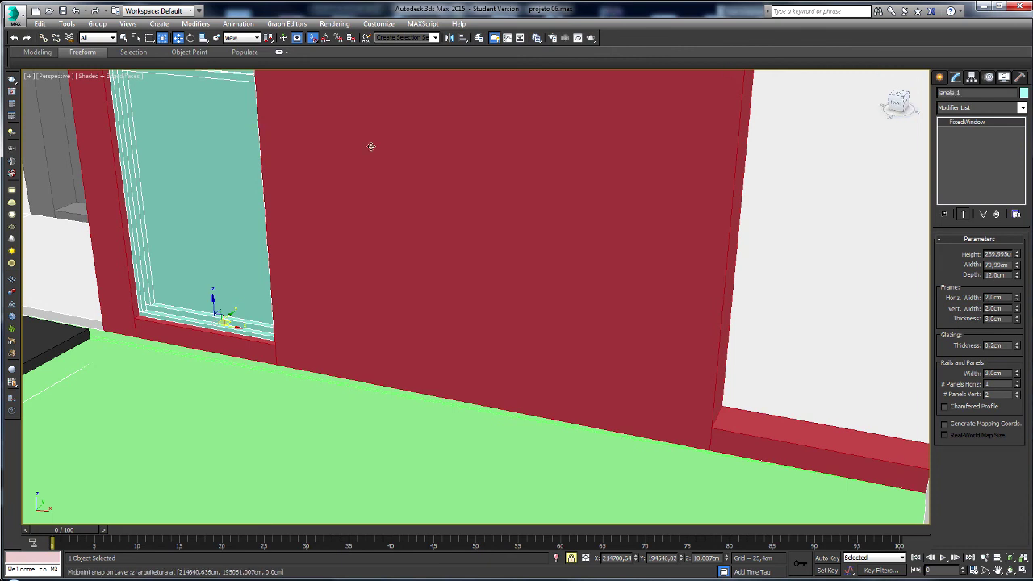
- Place an instance copy of the window, janela 002, at the wall's right end
left_click_drag(133, 319, 712, 428, "shift")
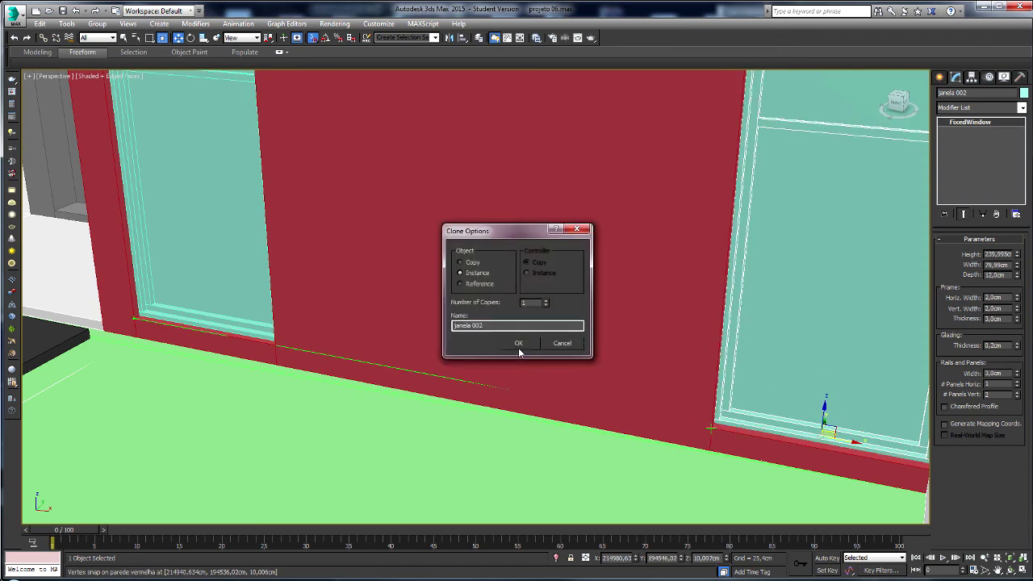
left_click(519, 343)
scroll(489, 392, "down", 5)
scroll(546, 322, "up", 3)
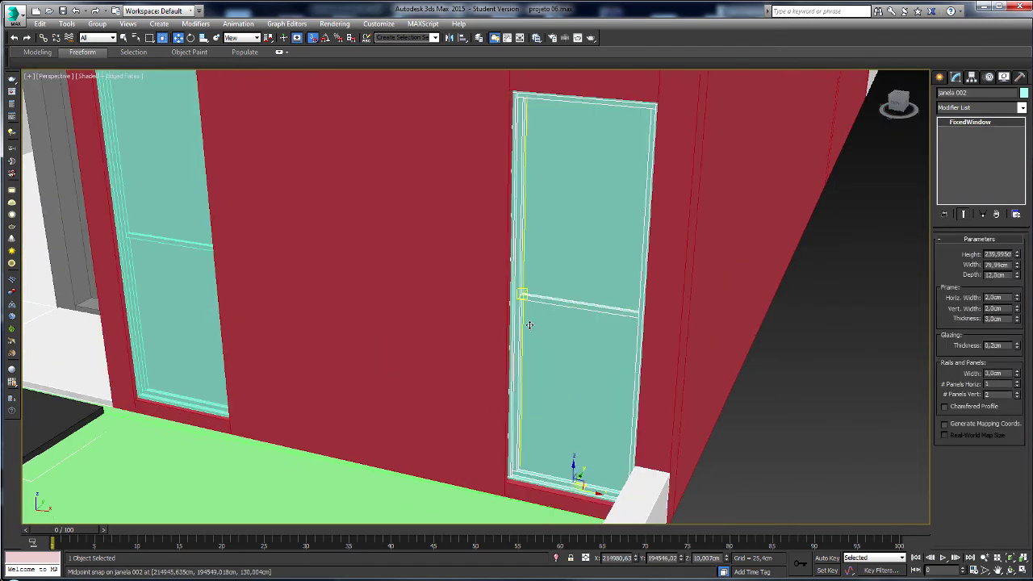
middle_click_drag(143, 249, 161, 293)
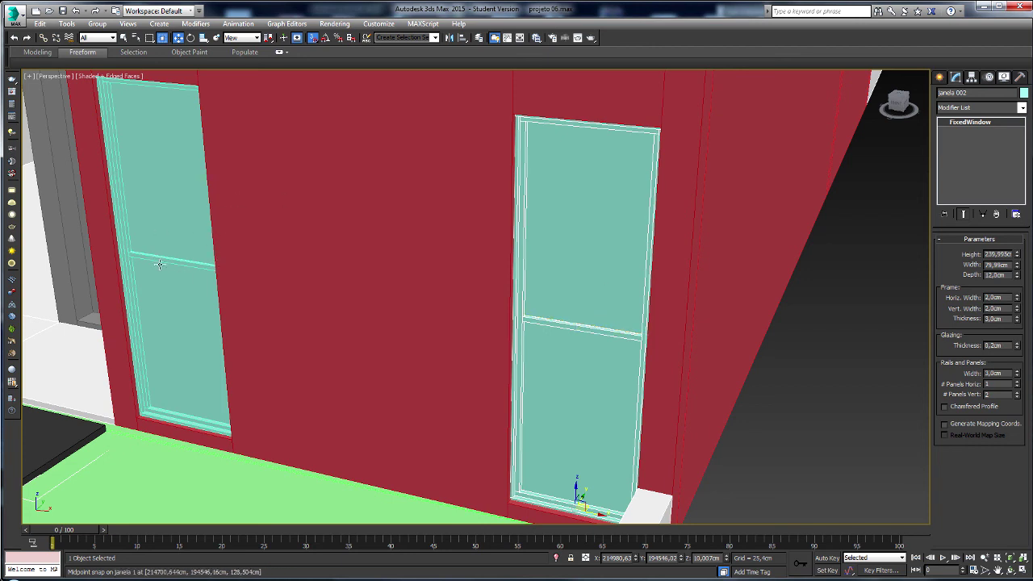
- Delete the janela 002 copy from the right wall opening
right_click(593, 309)
left_click(572, 322)
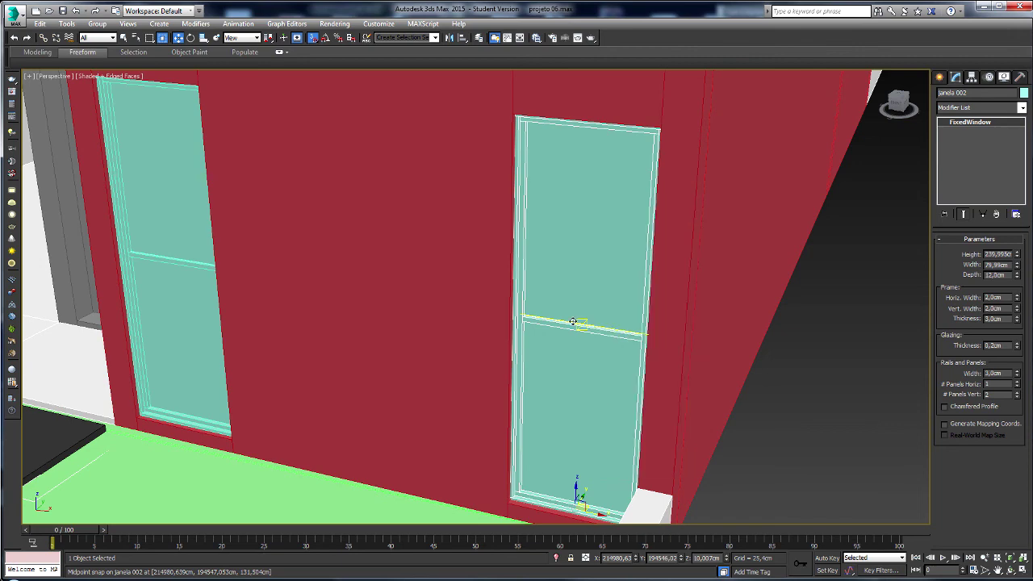
middle_click_drag(568, 321, 601, 328)
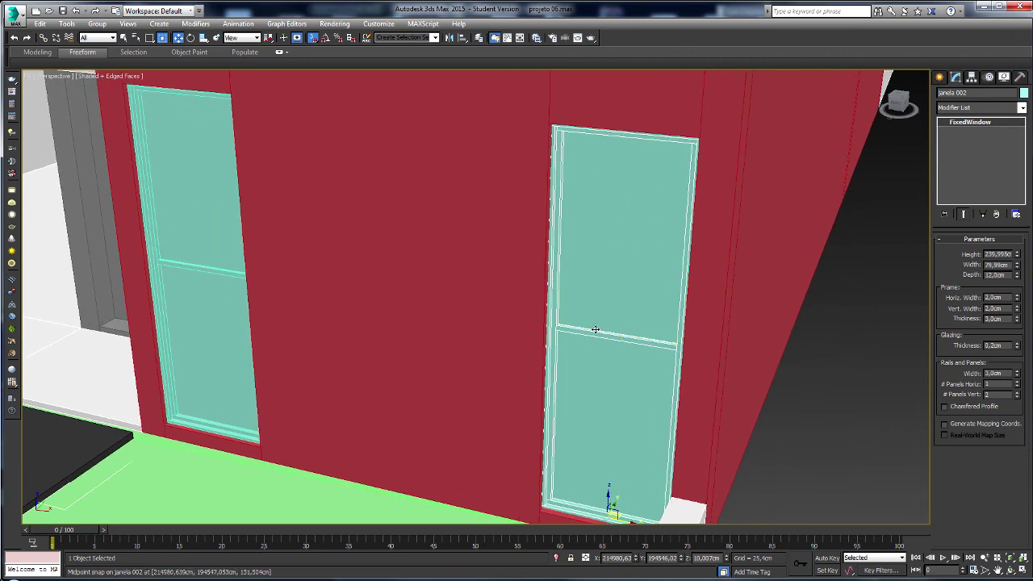
key("Delete")
- Convert the left window to an Editable Poly
right_click(219, 253)
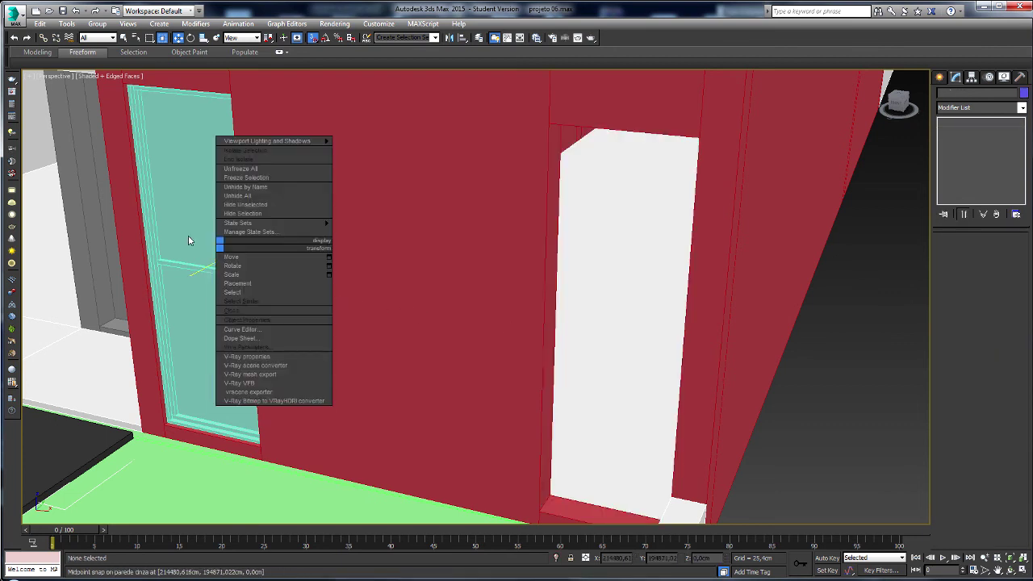
left_click(189, 237)
right_click(188, 234)
mouse_move(206, 345)
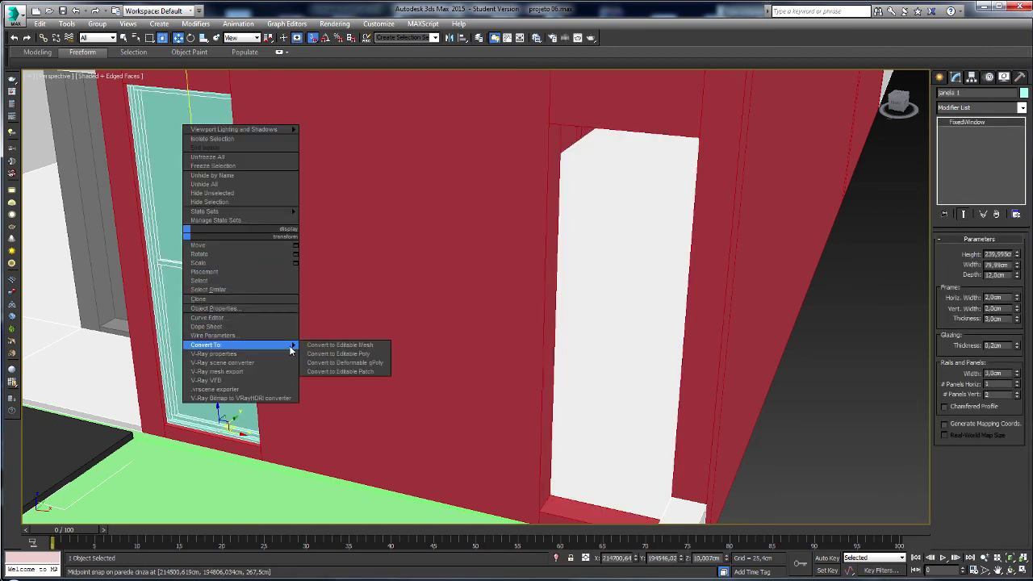
left_click(342, 358)
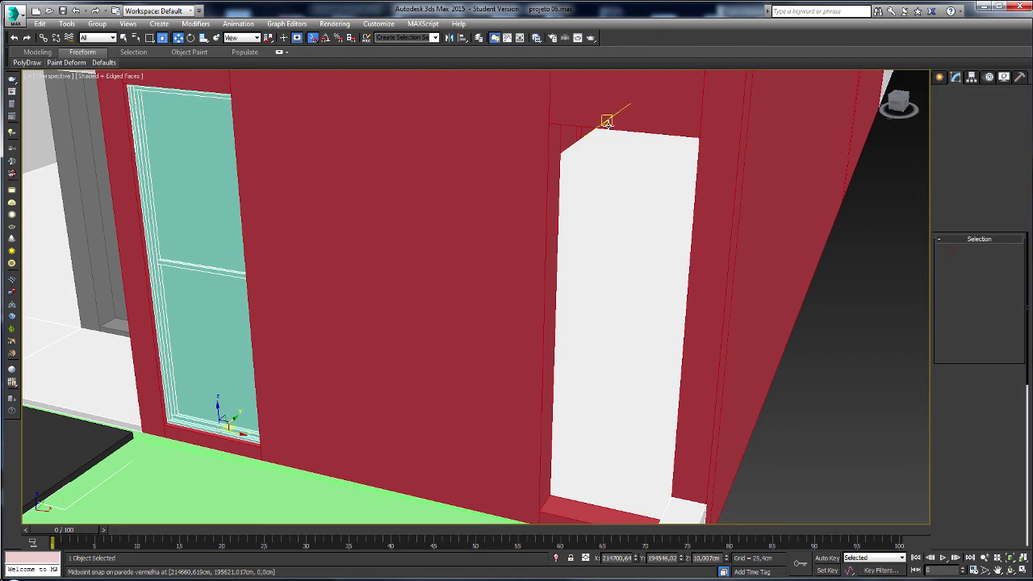
- Create a new layer 'janelas' and move janela 1 into it from the cobertura layer
left_click(478, 38)
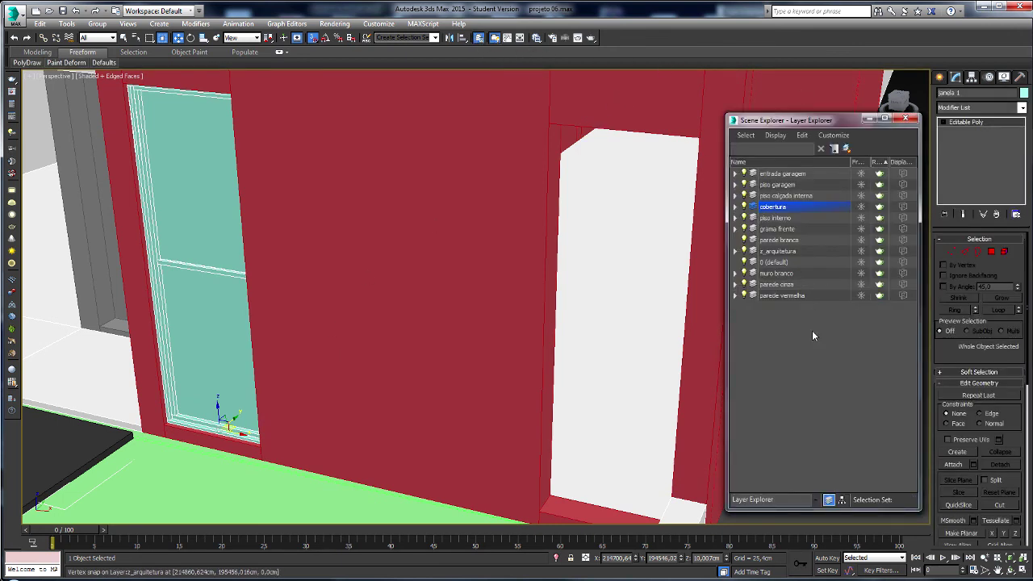
left_click(812, 331)
left_click(848, 149)
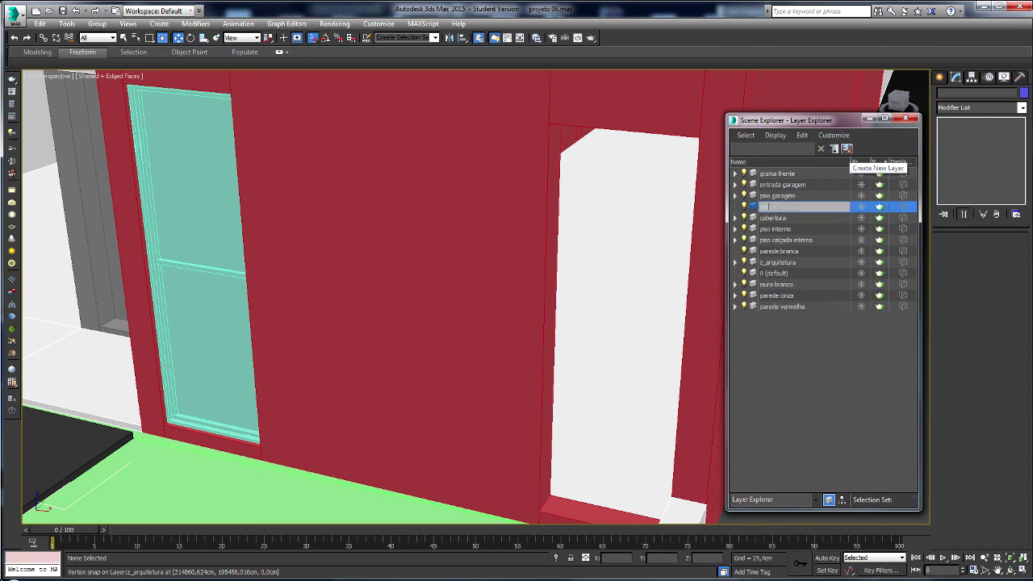
key("Return")
left_click(334, 201)
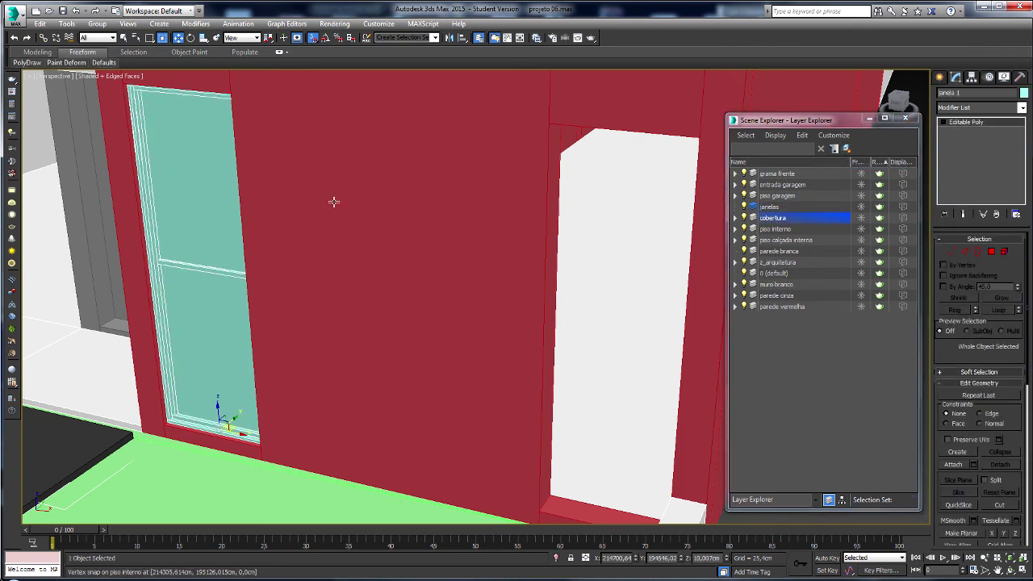
left_click(736, 218)
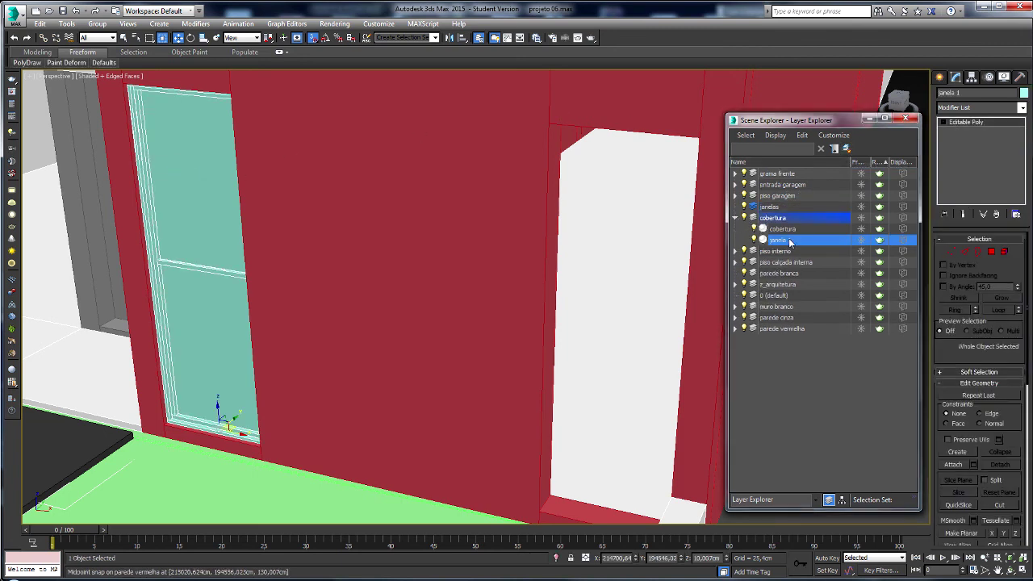
left_click_drag(796, 308, 773, 207)
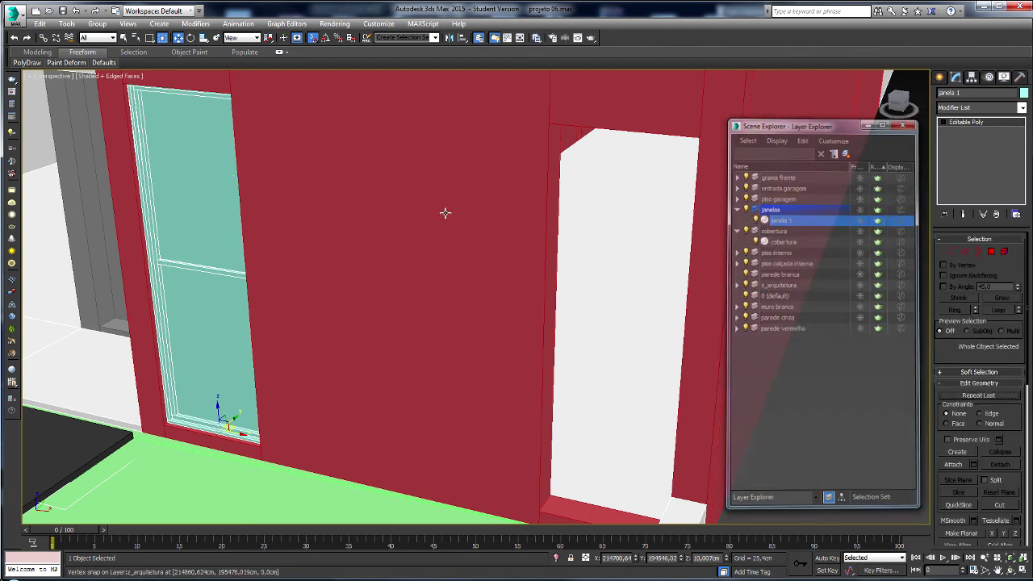
scroll(110, 375, "up", 2)
- Clone the window as instance janela 002 into the right wall opening, then enter Vertex mode
scroll(106, 384, "up", 3)
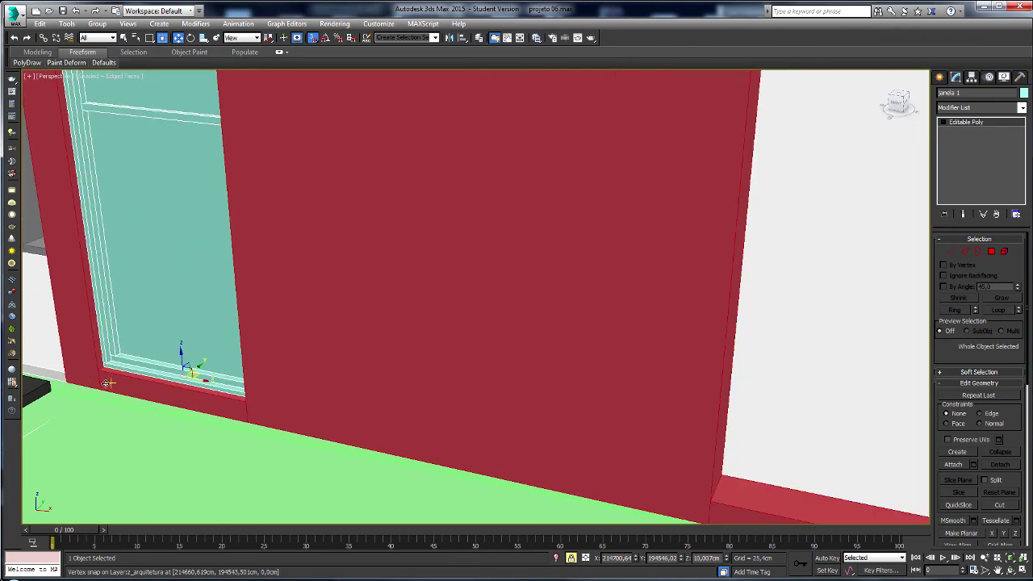
left_click_drag(96, 370, 709, 497, "shift")
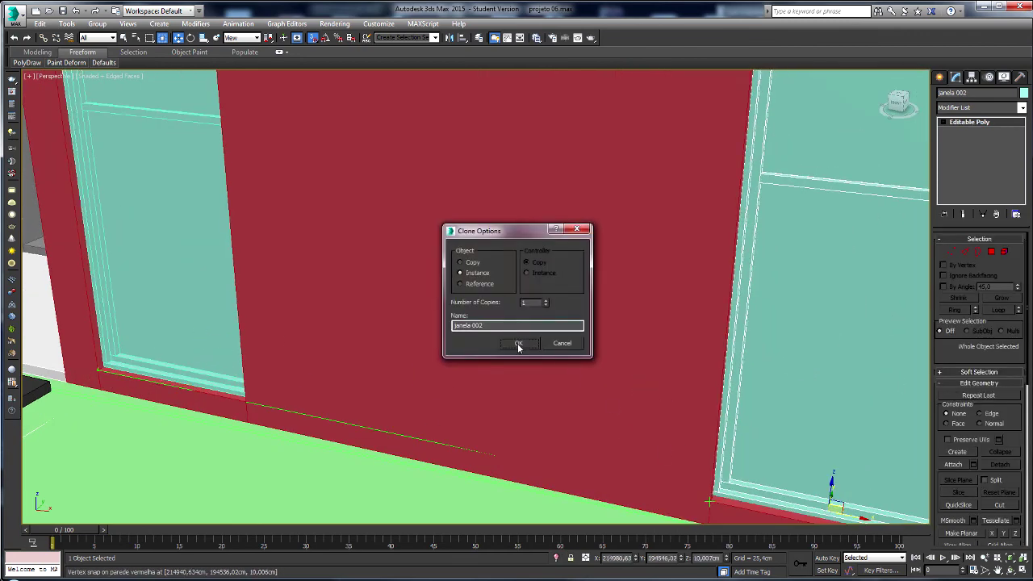
left_click(518, 344)
scroll(394, 381, "down", 2)
scroll(395, 380, "down", 3)
scroll(471, 342, "up", 3)
scroll(470, 341, "up", 2)
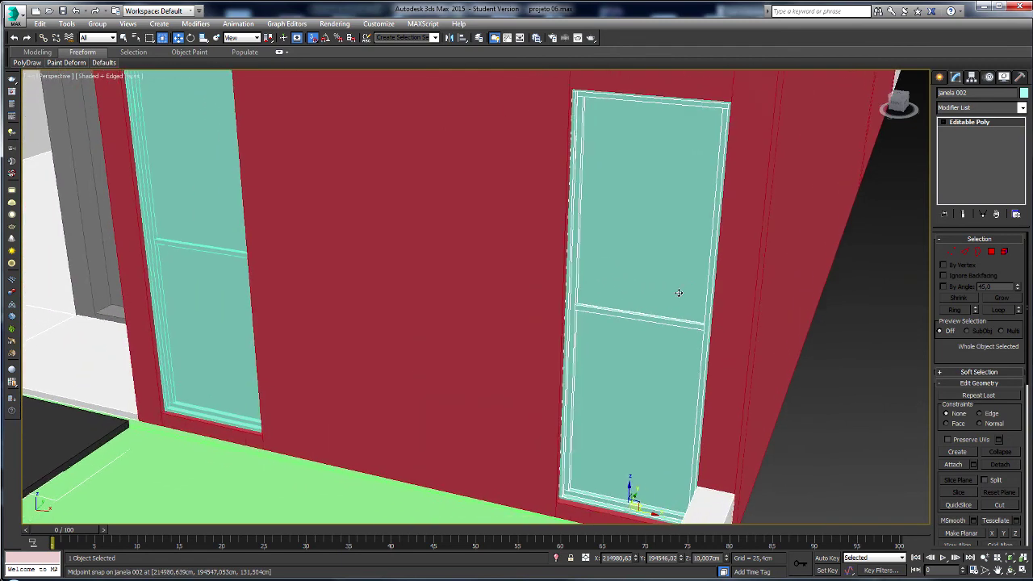
left_click(951, 251)
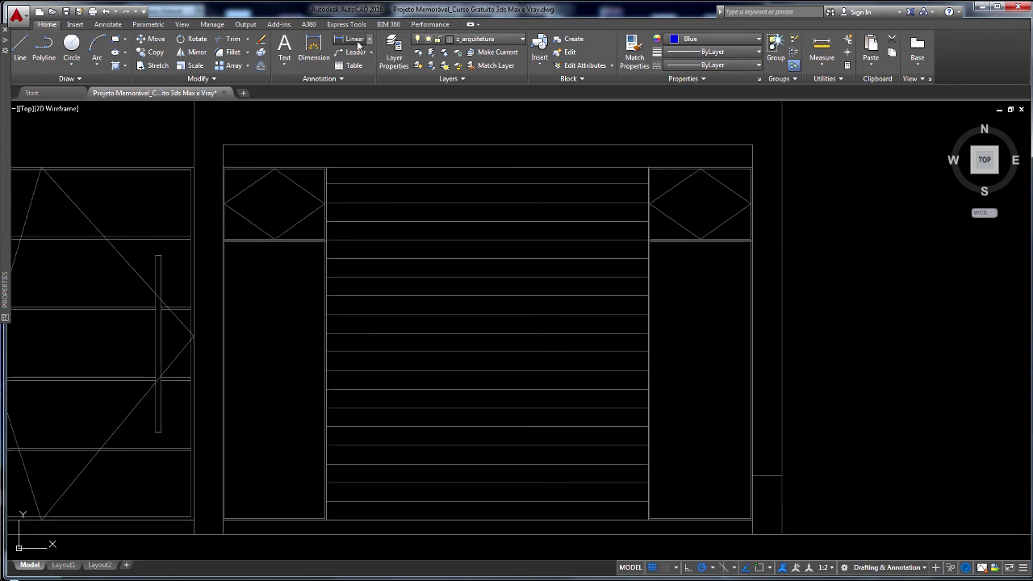
- Add a vertical linear dimension reading 0,7 across the elevation's right-hand panel
left_click(354, 39)
right_click(796, 339, "shift")
left_click(839, 131)
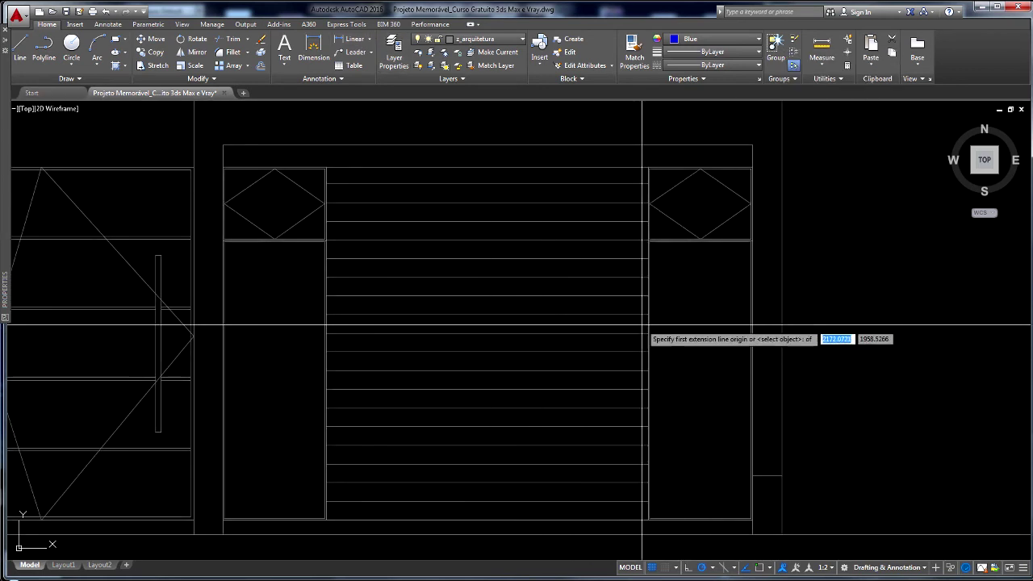
left_click(650, 339)
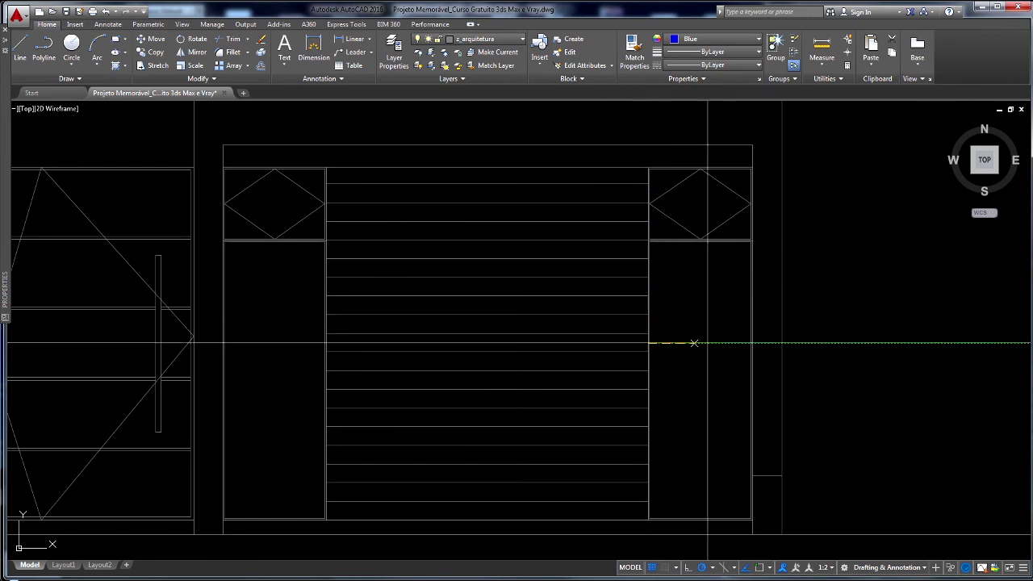
scroll(661, 323, "up", 6)
right_click(626, 144, "shift")
left_click(657, 224)
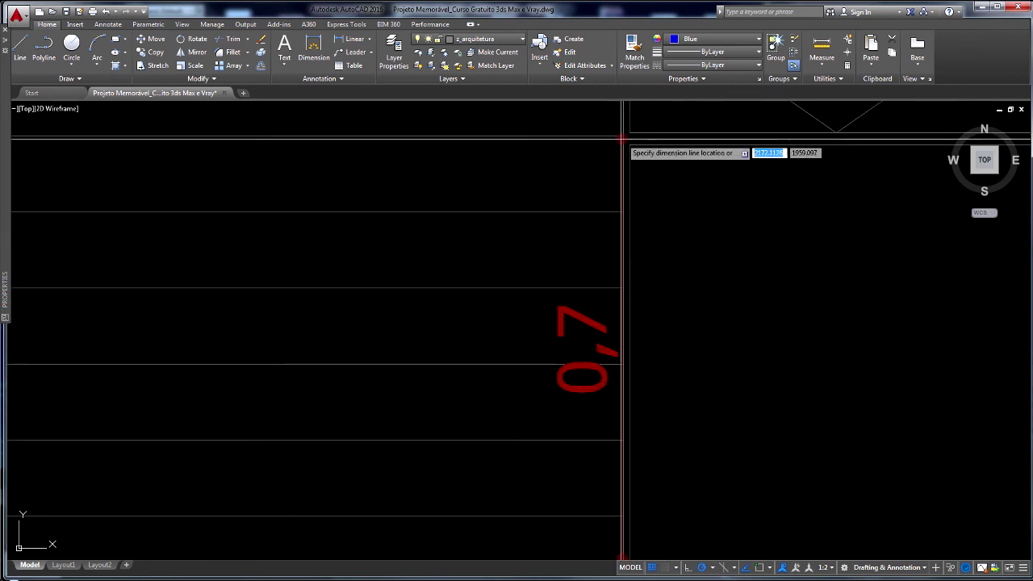
scroll(605, 193, "down", 5)
left_click(613, 251)
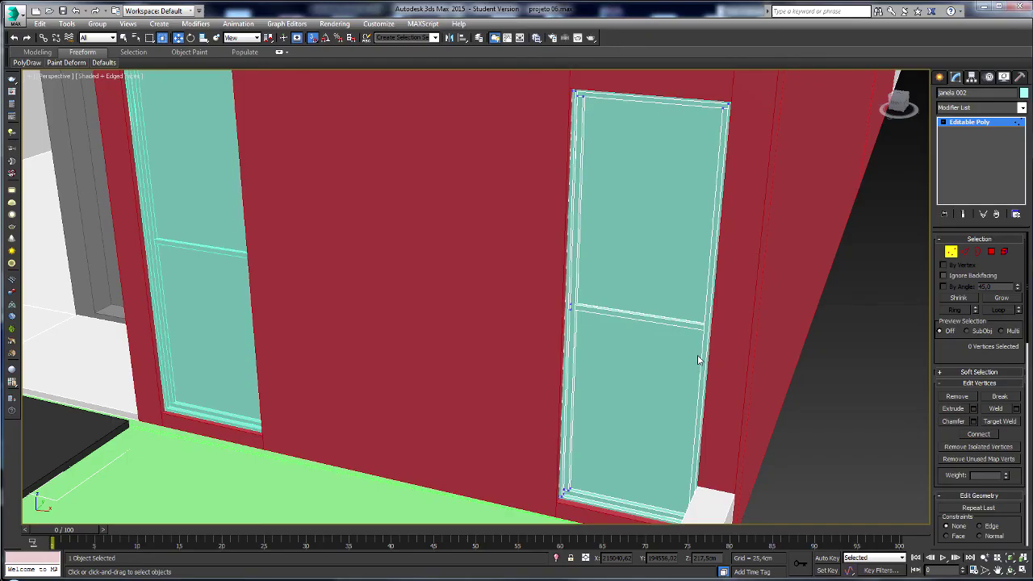
- Raise the crossbar vertices by Offset Z 70 cm, from 130 to 200 cm, then exit Vertex mode
left_click_drag(803, 396, 807, 394)
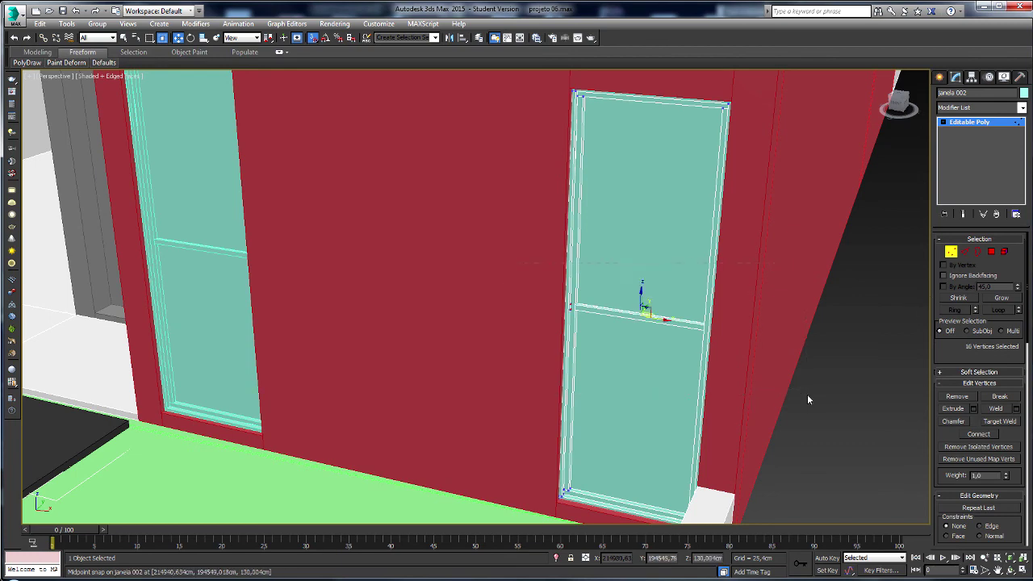
key("F3")
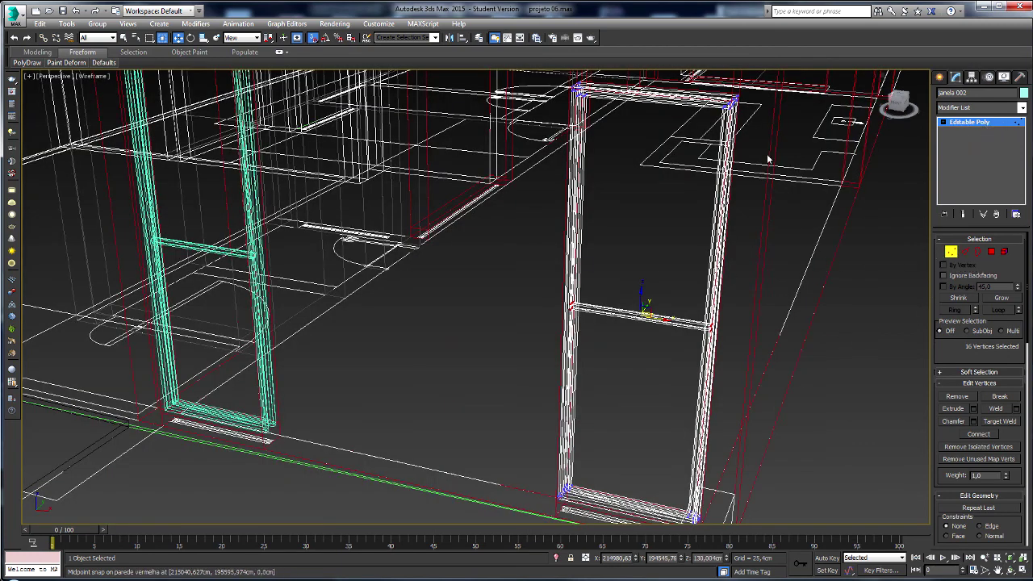
left_click_drag(509, 219, 707, 347)
right_click(179, 38)
type("70")
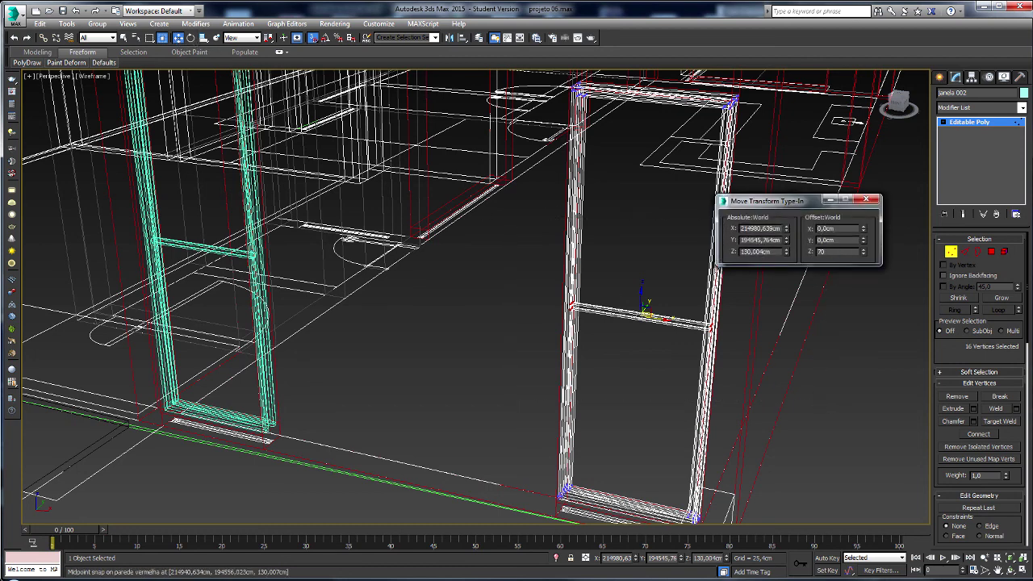
key("Return")
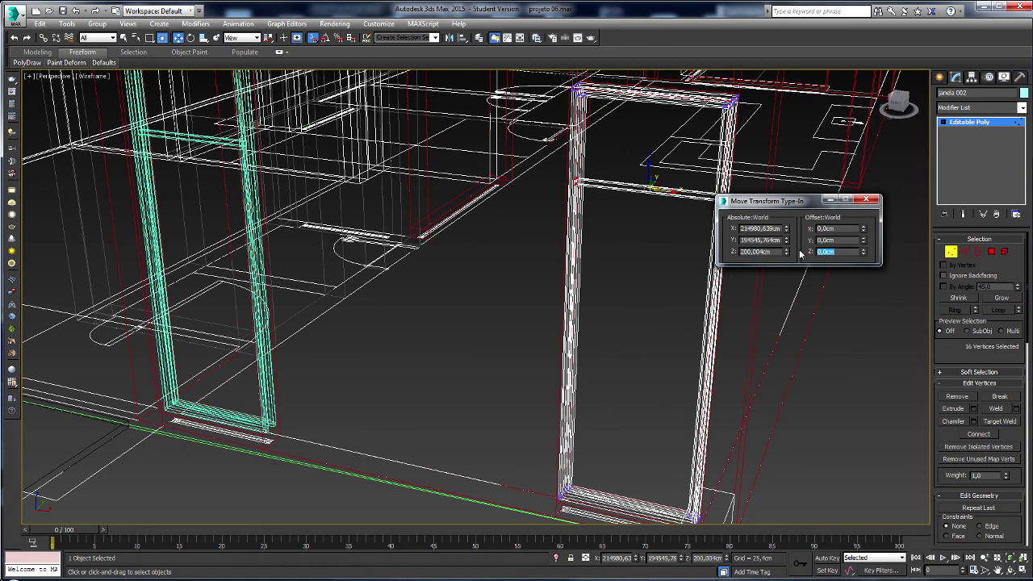
left_click(866, 199)
key("F3")
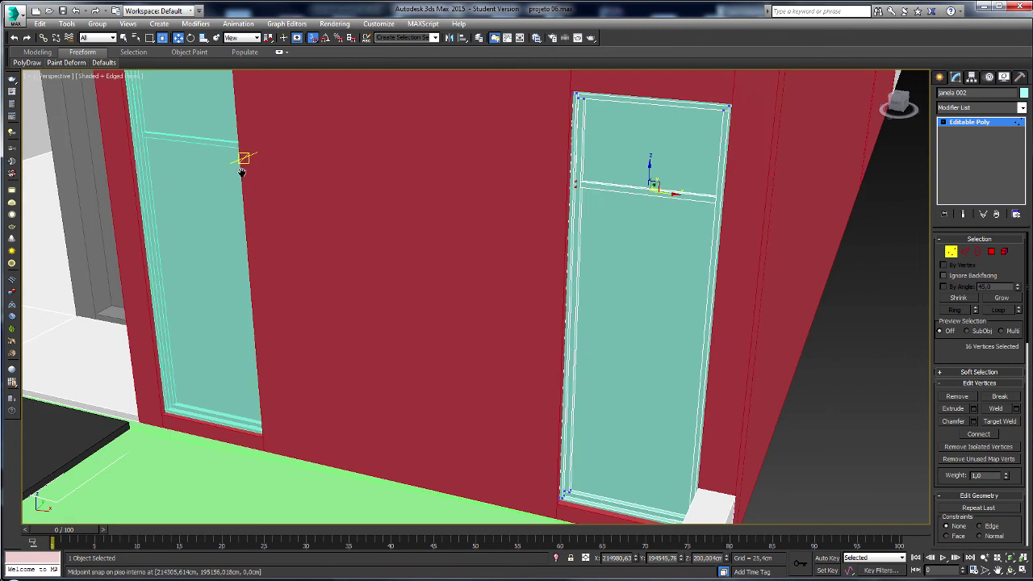
scroll(284, 254, "down", 3)
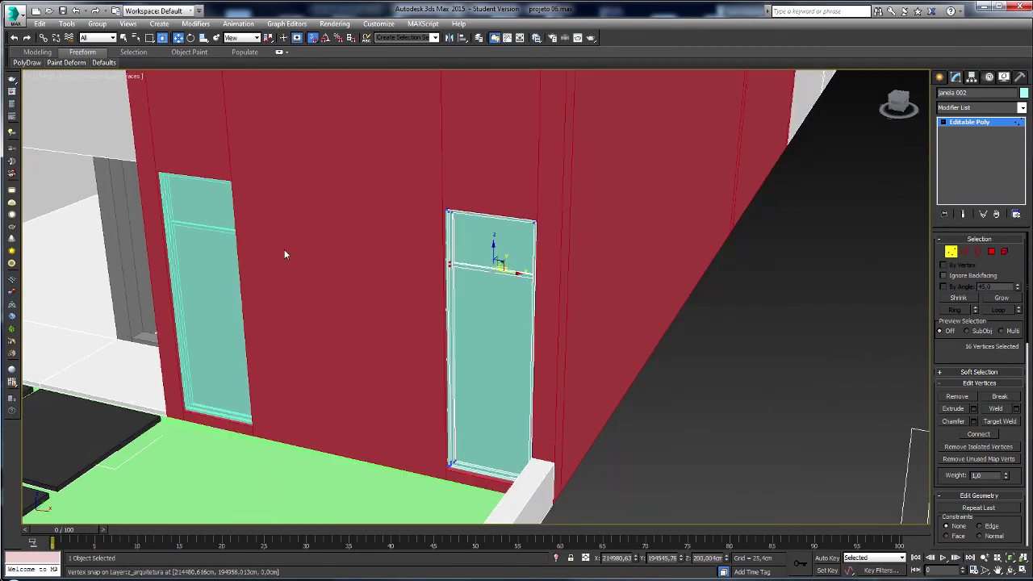
left_click(951, 252)
- Select both windows and set their object colour to white
scroll(240, 191, "up", 2)
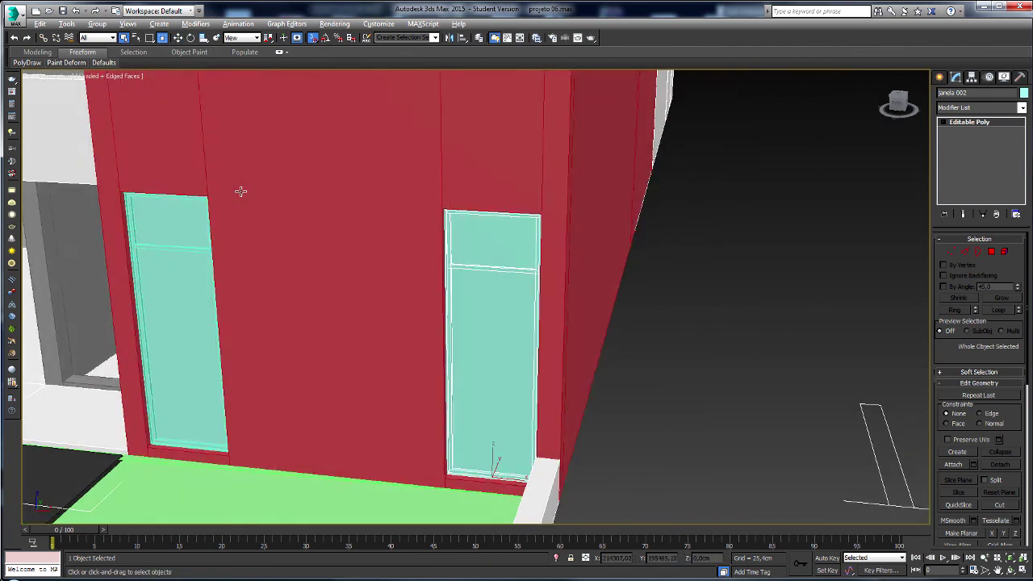
middle_click_drag(241, 192, 269, 186, "alt")
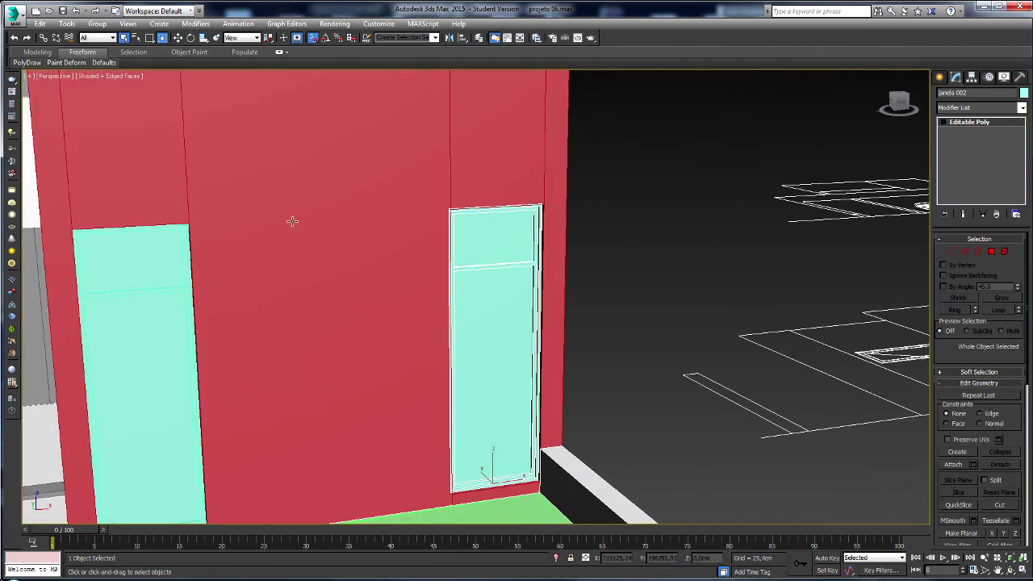
left_click(170, 259, "ctrl")
left_click(1024, 93)
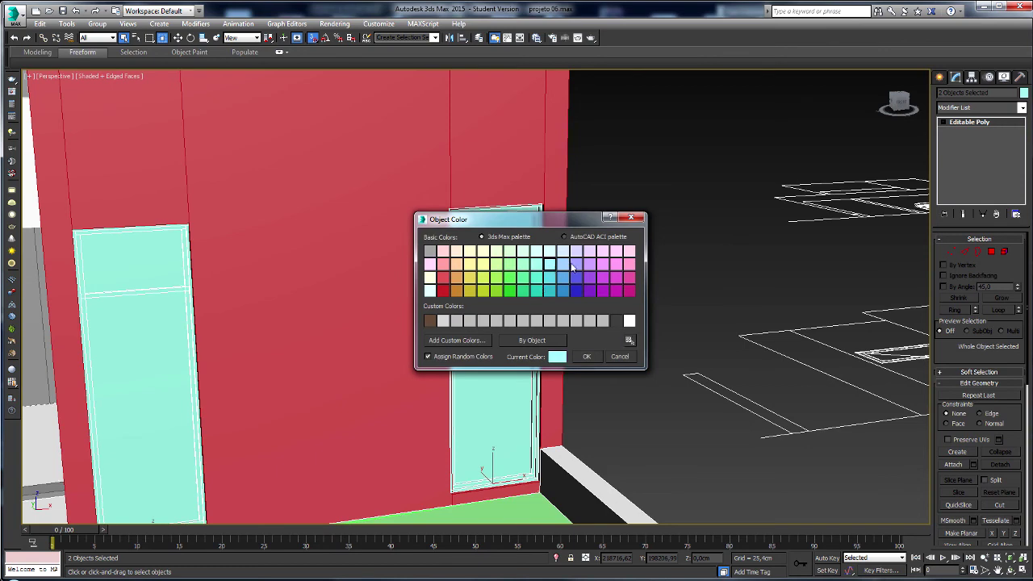
left_click(628, 322)
left_click(587, 356)
- Orbit out to view the white windows across the whole house
middle_click_drag(586, 356, 555, 337, "alt")
scroll(555, 337, "down", 5)
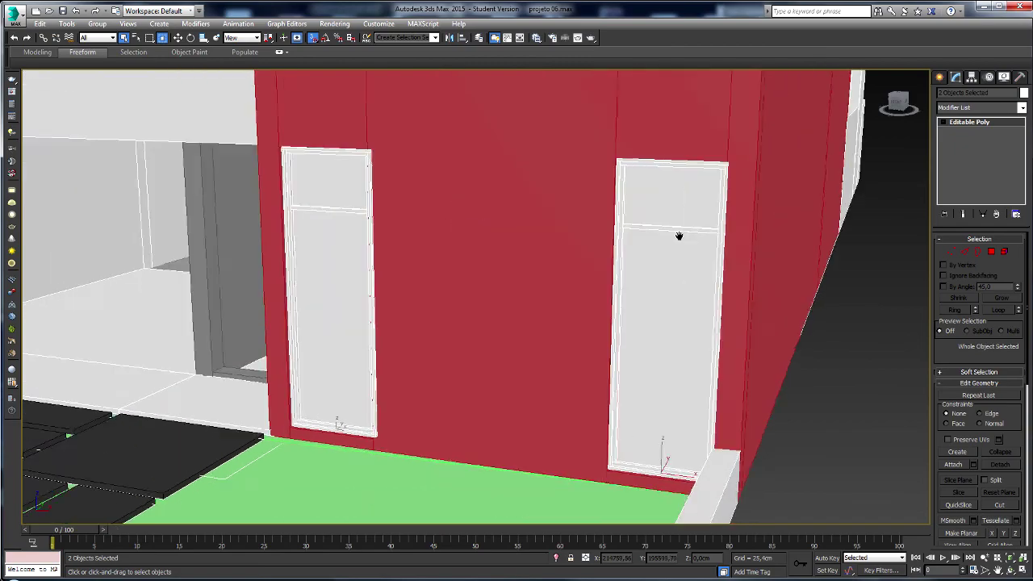
scroll(572, 253, "down", 3)
mouse_move(572, 253)
middle_mouse_down("alt")
mouse_move(752, 303)
mouse_move(606, 334)
mouse_move(560, 284)
mouse_move(571, 291)
middle_mouse_up("alt")
scroll(606, 334, "up", 3)
scroll(613, 351, "up", 3)
scroll(604, 306, "up", 3)
scroll(560, 283, "down", 2)
scroll(571, 291, "up", 3)
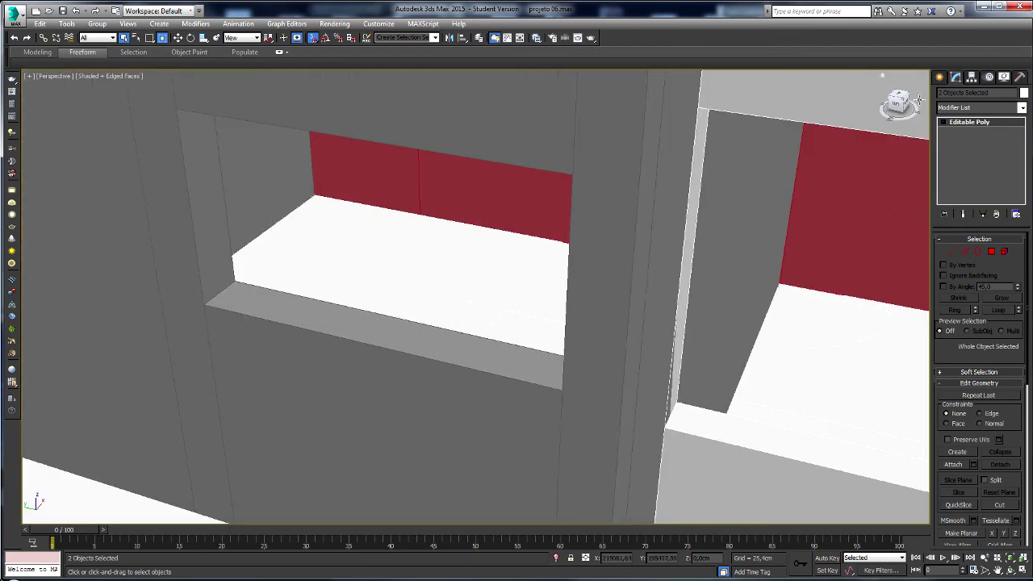
- Create a fixed window in the opening, drawing its width along the sill and height to the top
left_click(939, 79)
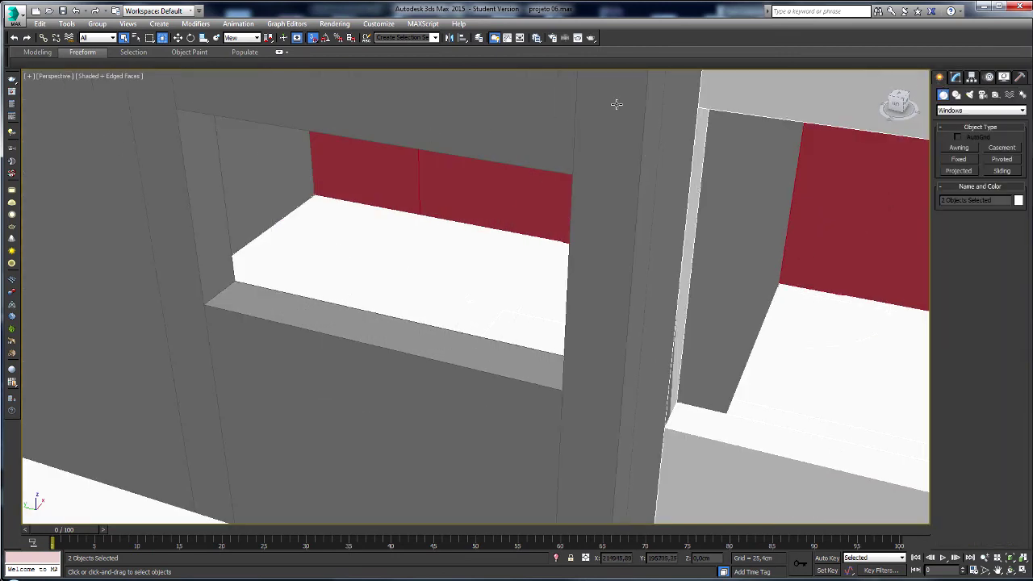
left_click(960, 160)
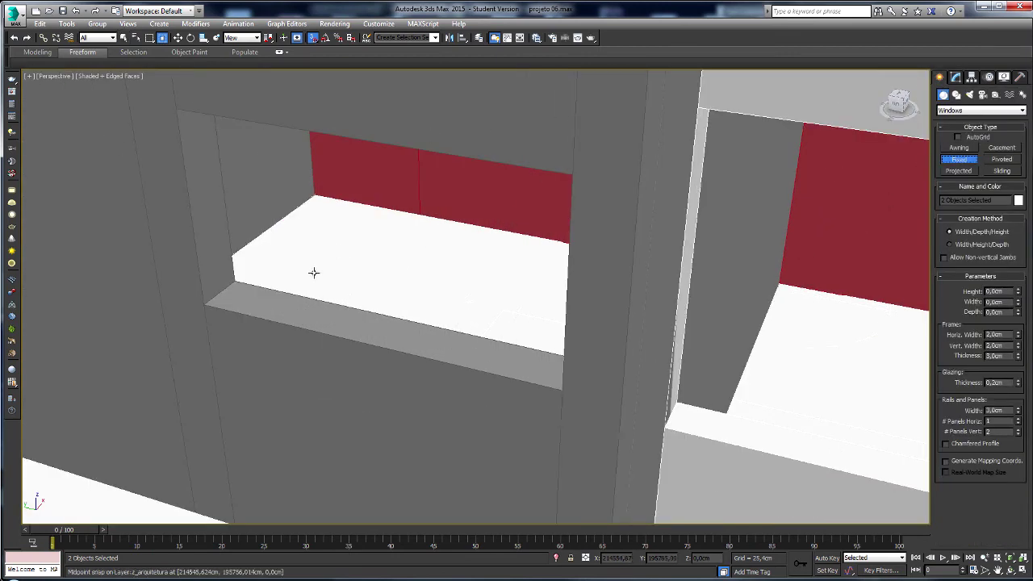
mouse_move(204, 304)
left_mouse_down()
mouse_move(573, 389)
mouse_move(562, 393)
mouse_move(572, 374)
left_mouse_up()
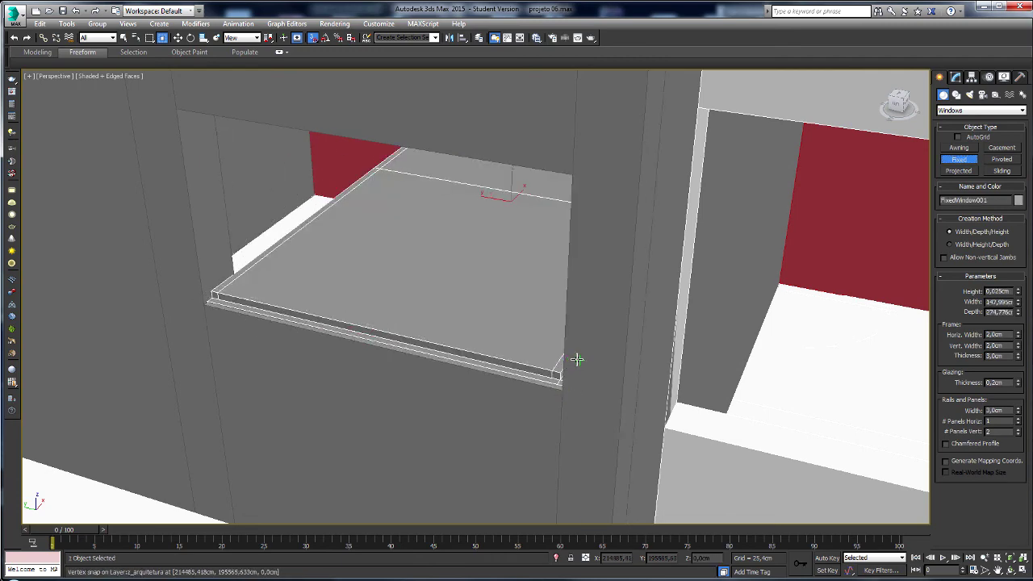
key("F3")
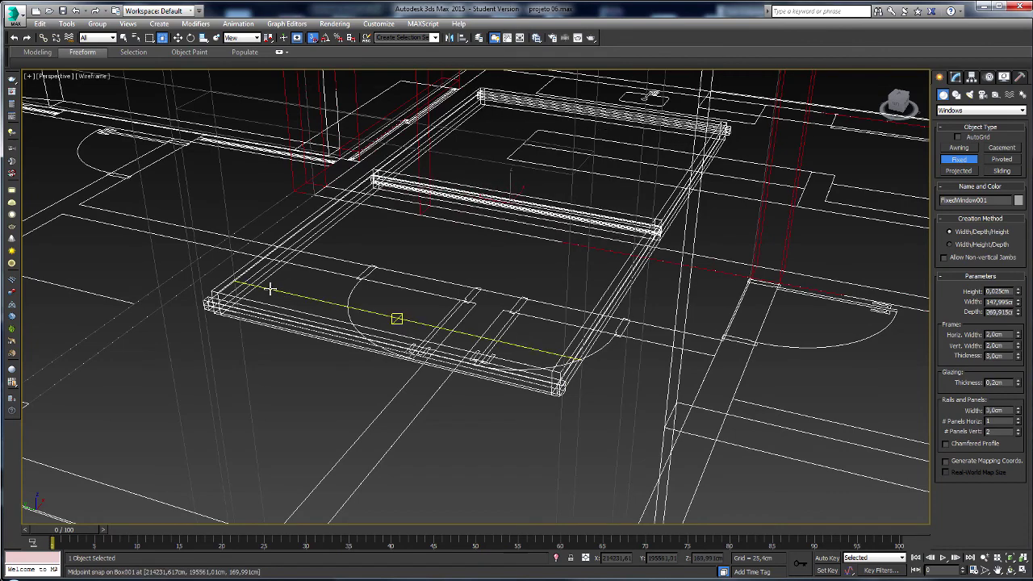
left_click(234, 280)
key("F3")
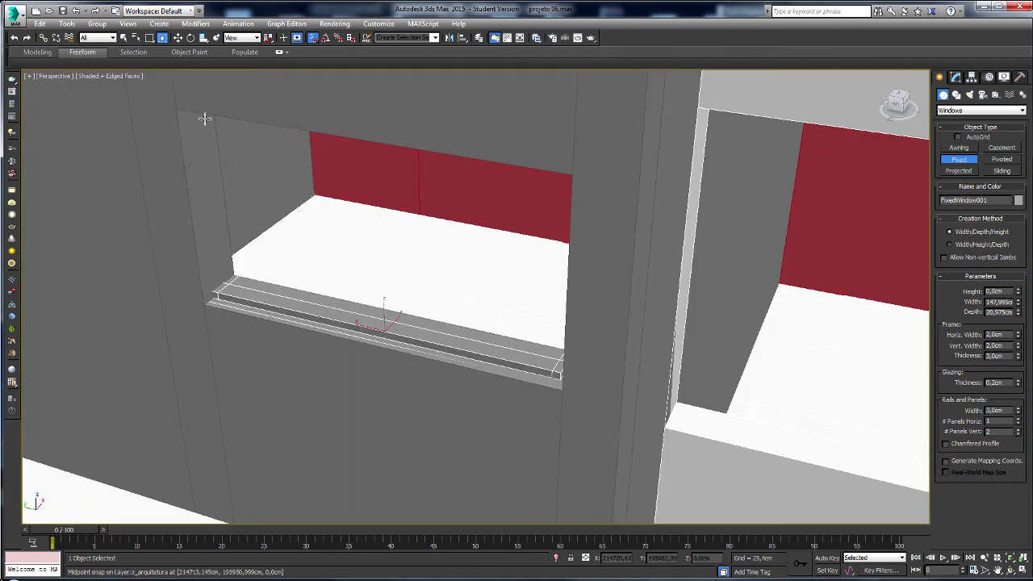
left_click(179, 113)
middle_click_drag(313, 262, 399, 261, "alt")
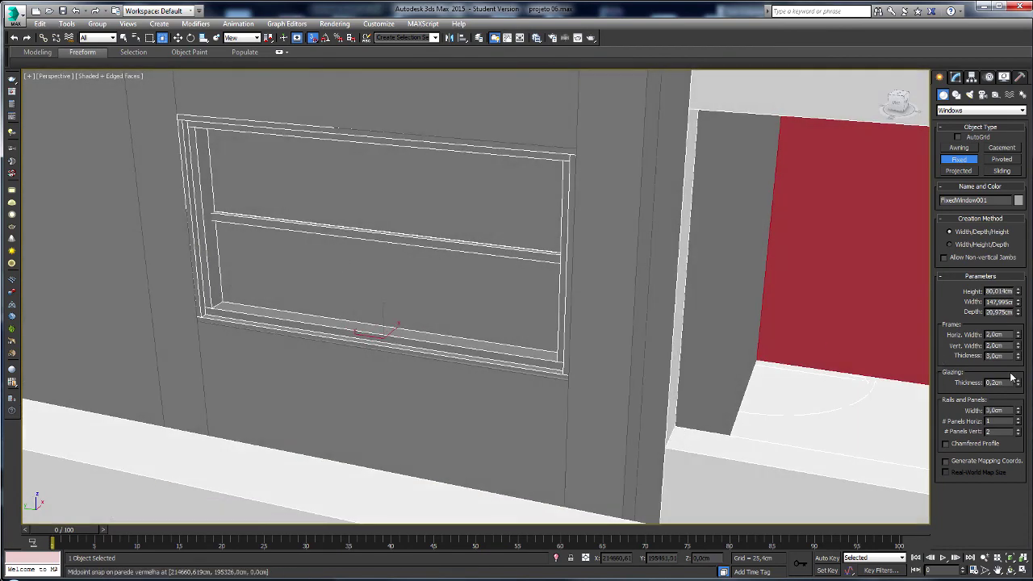
- Reduce the new window to a single vertical panel
left_click(1018, 434)
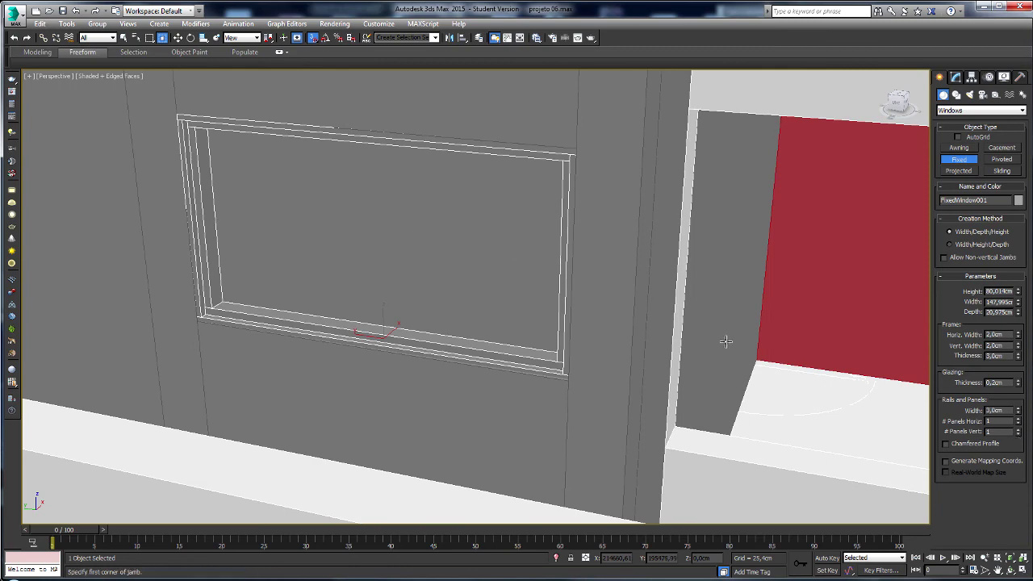
middle_click_drag(727, 342, 673, 341, "alt")
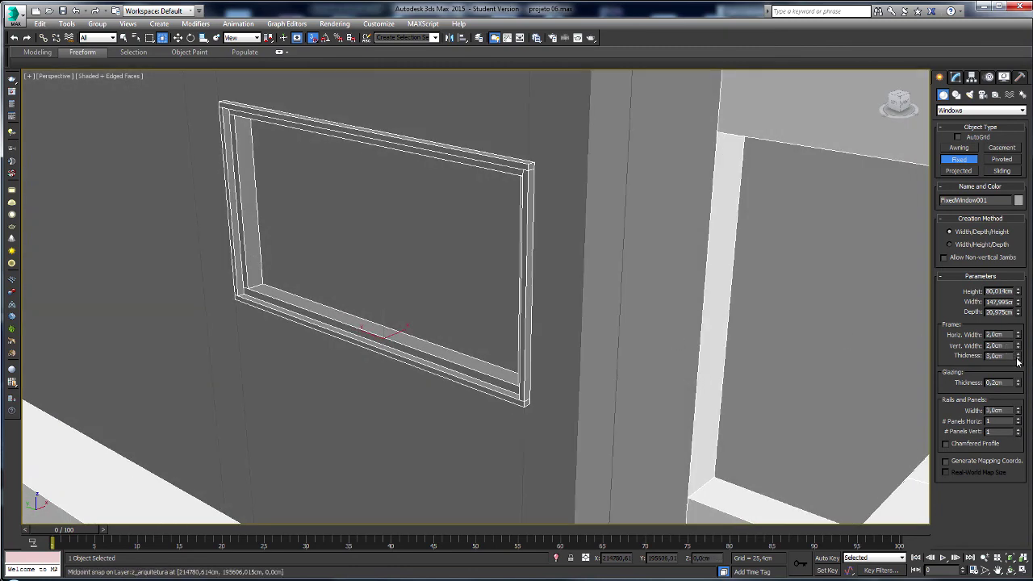
middle_click_drag(863, 348, 637, 323)
scroll(636, 323, "down", 5)
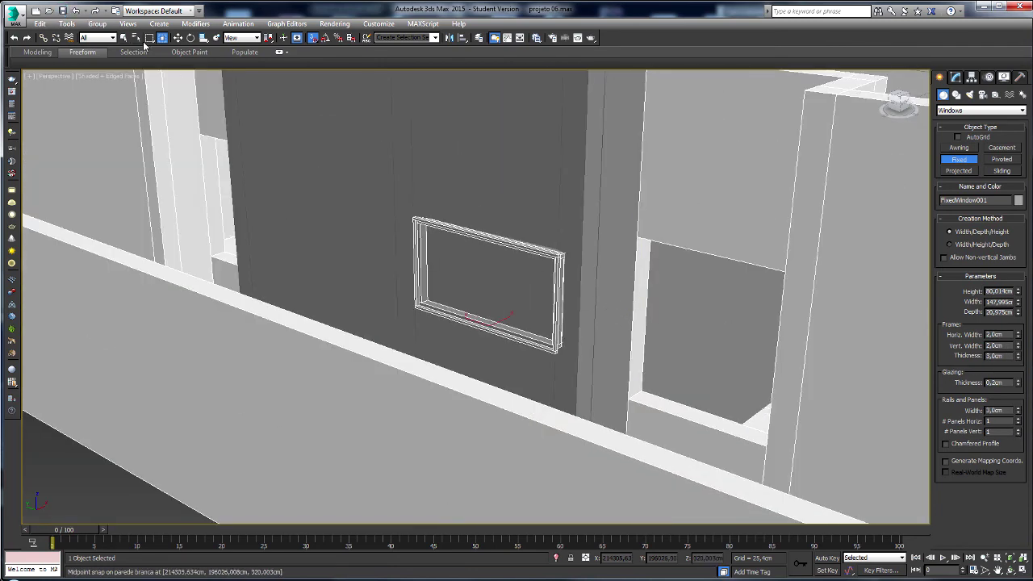
left_click(123, 38)
scroll(484, 267, "up", 5)
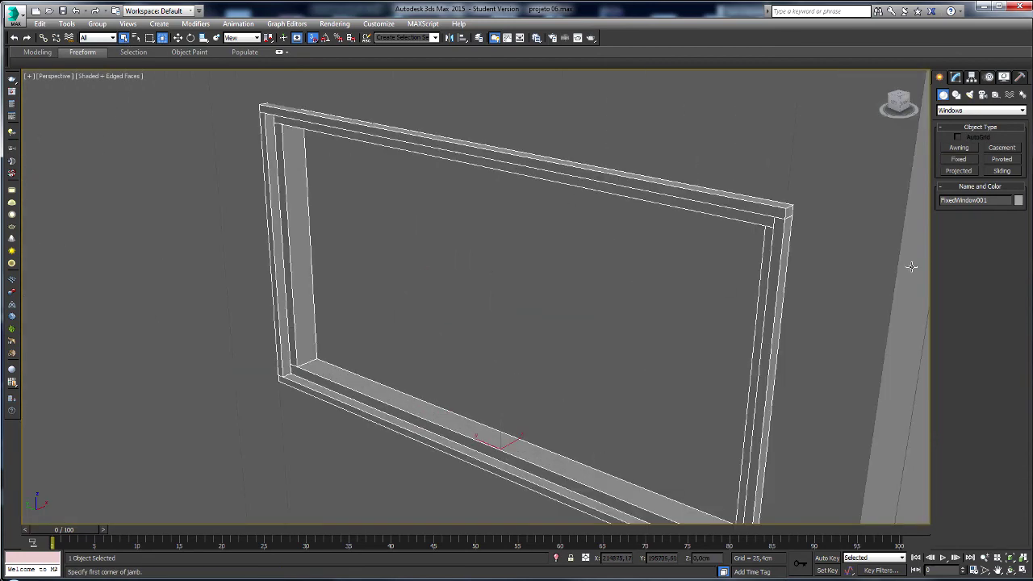
- Set the window depth to 12 cm and its object colour to white
left_click(957, 76)
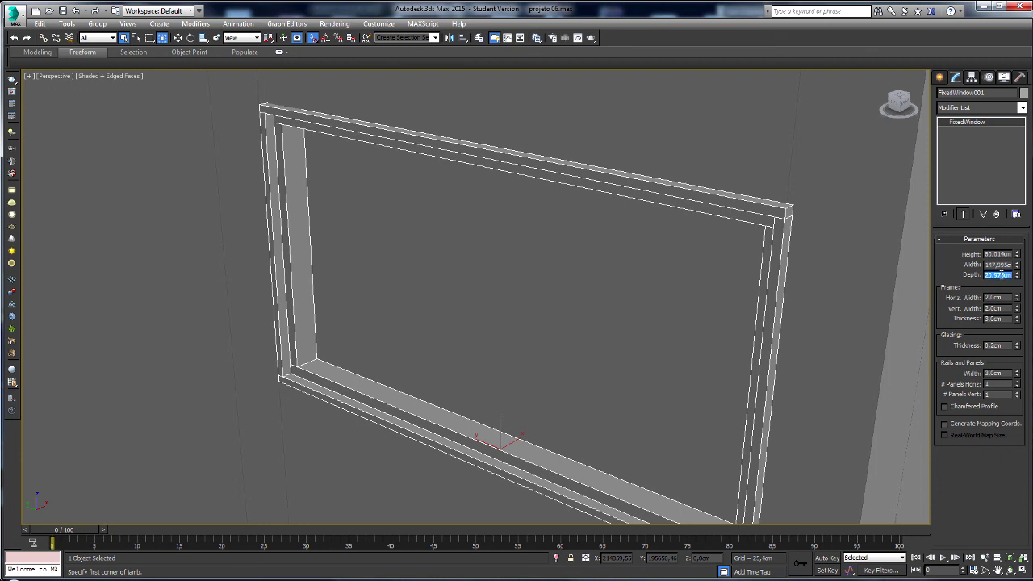
type("12")
key("Return")
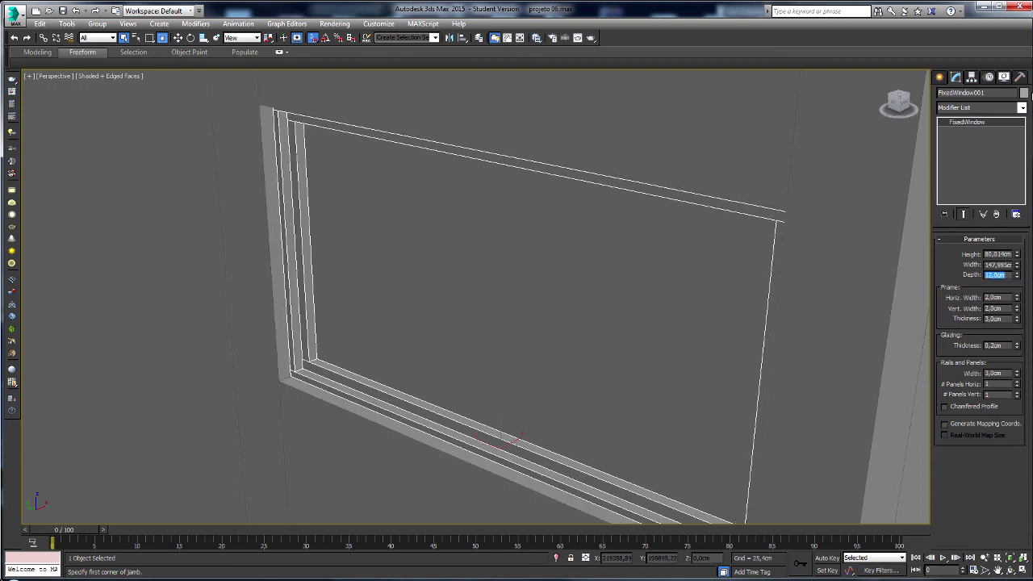
left_click(1023, 93)
left_click(626, 326)
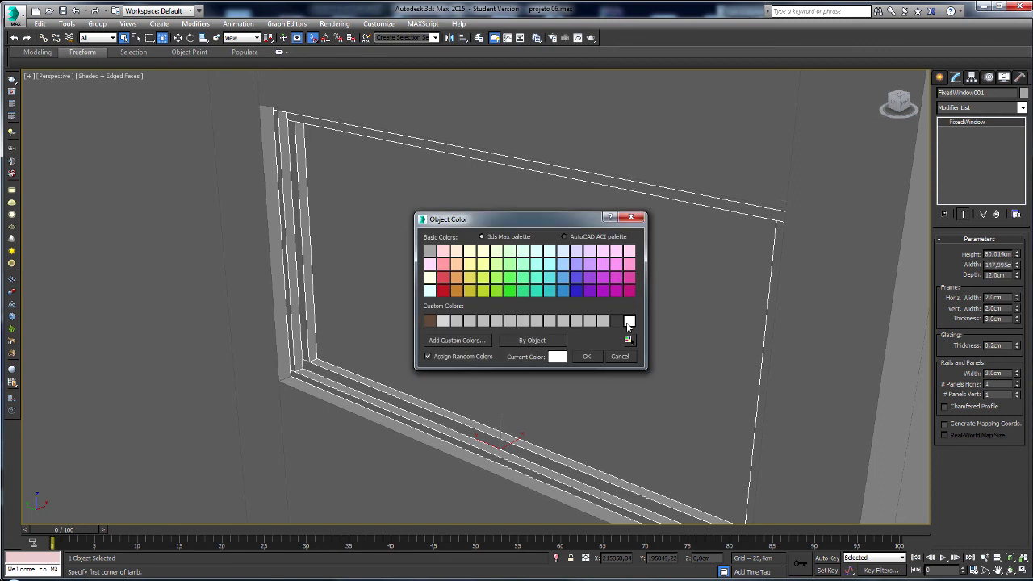
left_click(596, 359)
- Pan and orbit around the window to check it within the surrounding walls
middle_click_drag(629, 355, 582, 305)
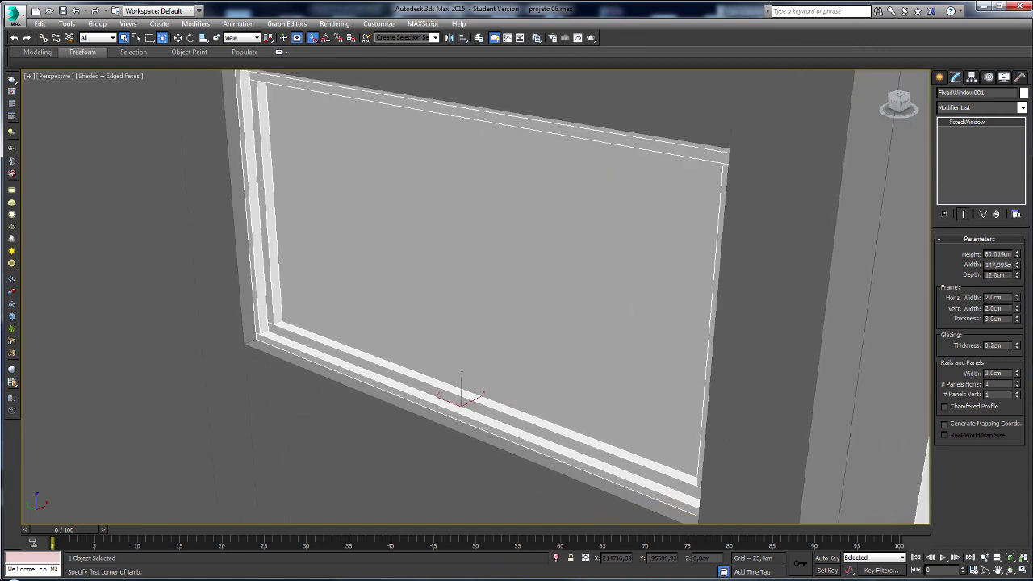
scroll(759, 301, "down", 2)
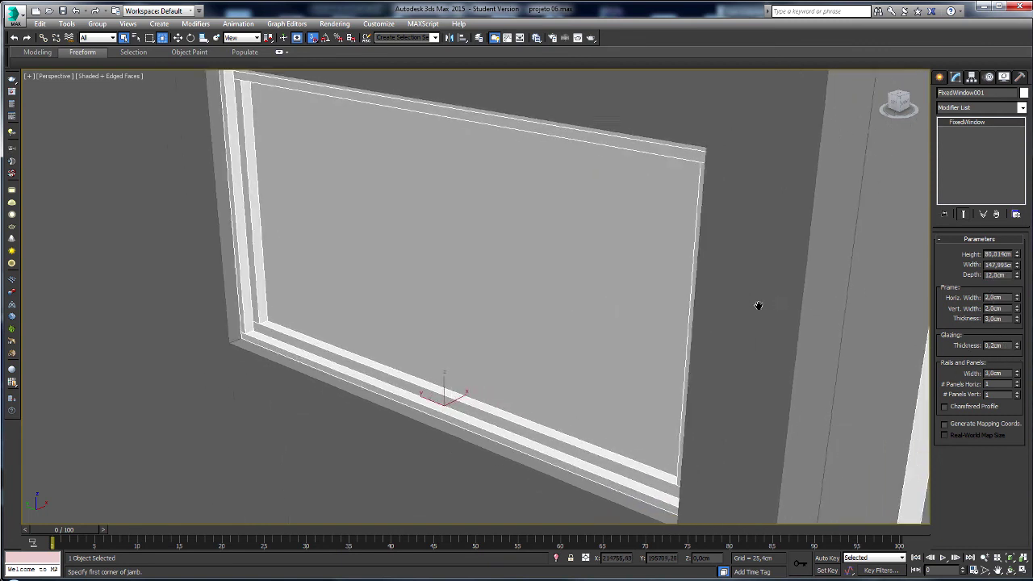
scroll(741, 312, "down", 3)
middle_click_drag(882, 348, 785, 343)
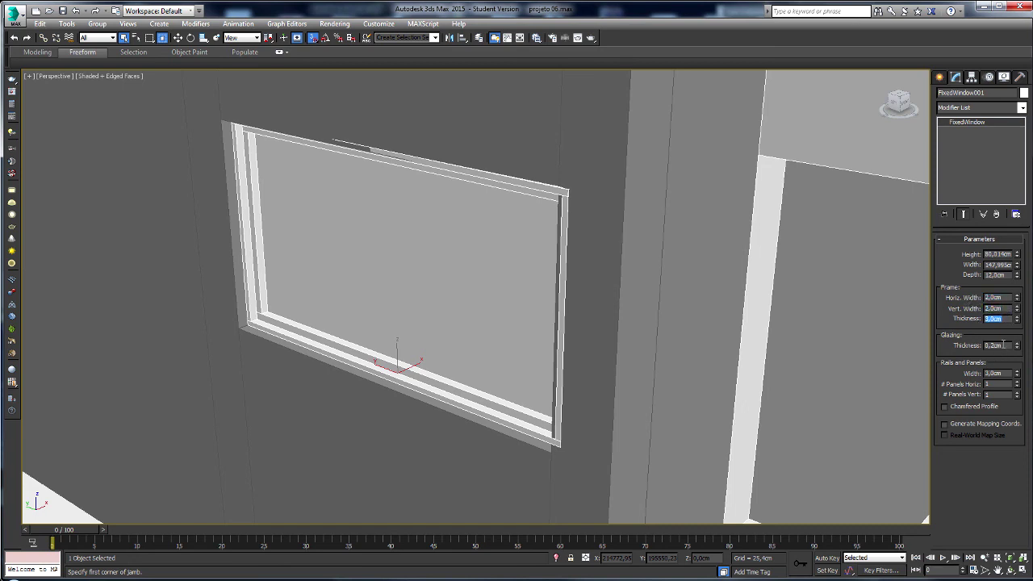
middle_click_drag(559, 315, 646, 324, "alt")
scroll(655, 324, "down", 8)
middle_click_drag(570, 334, 512, 333, "alt")
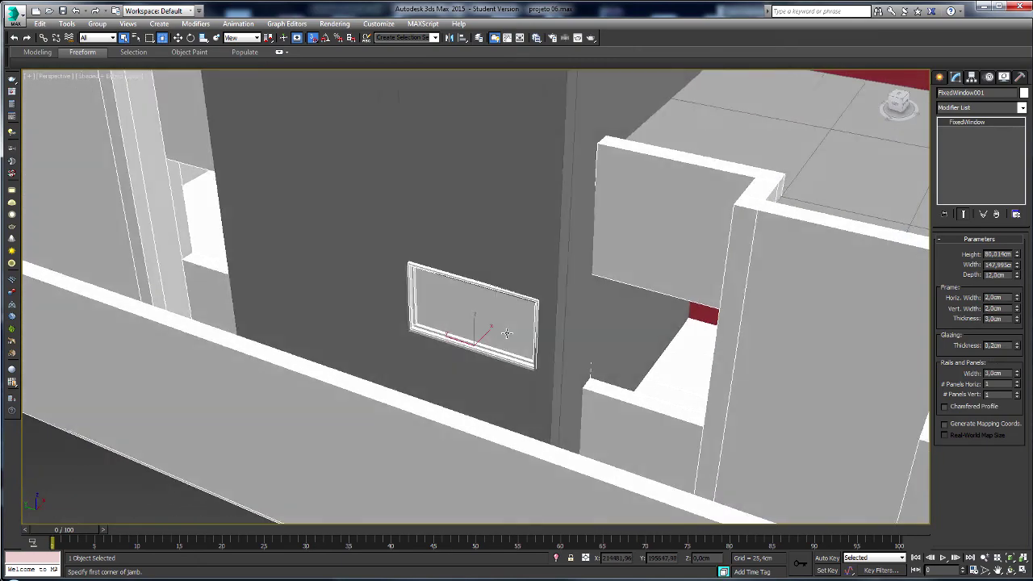
mouse_move(590, 352)
middle_mouse_down("alt")
mouse_move(637, 358)
mouse_move(576, 358)
mouse_move(546, 327)
middle_mouse_up("alt")
key("F3")
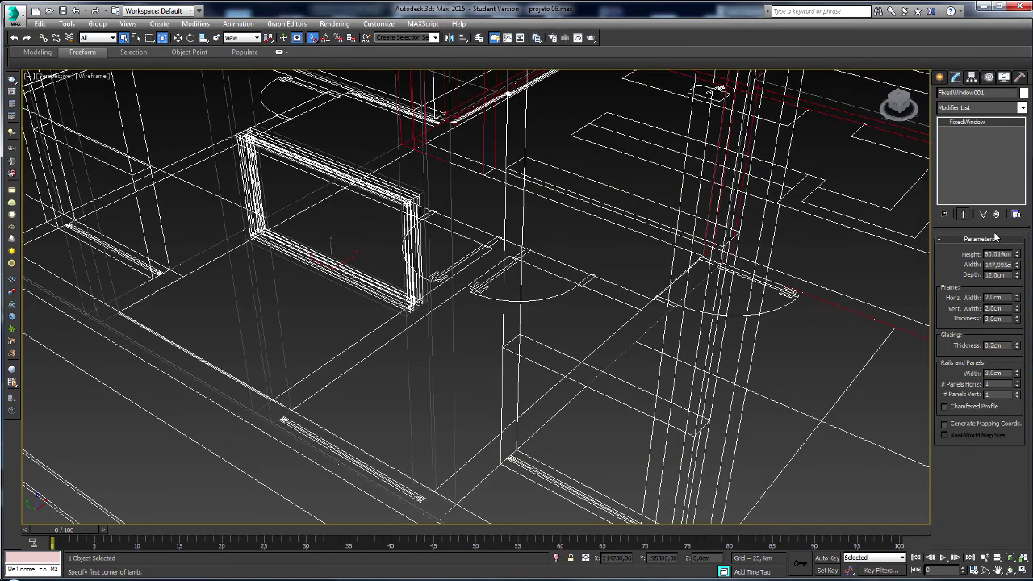
- Pick Sliding as the window type in shaded view
left_click(939, 76)
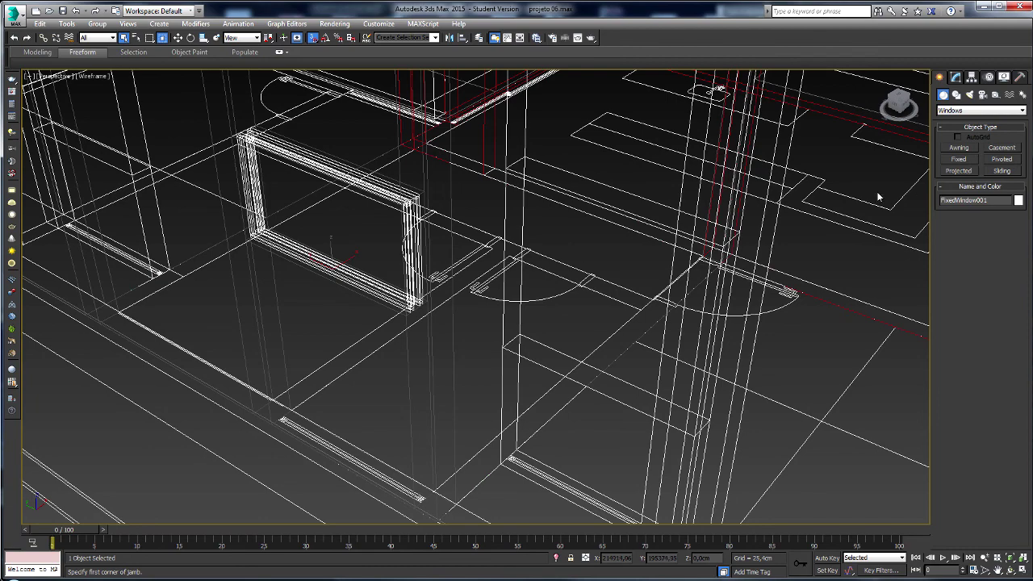
scroll(879, 197, "down", 5)
key("F3")
scroll(879, 197, "up", 3)
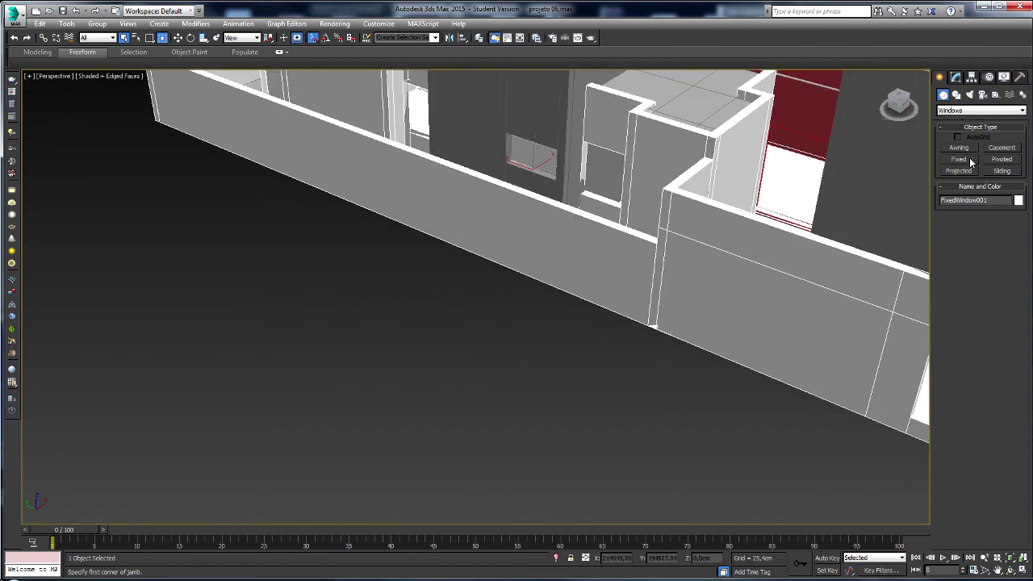
scroll(875, 189, "down", 2)
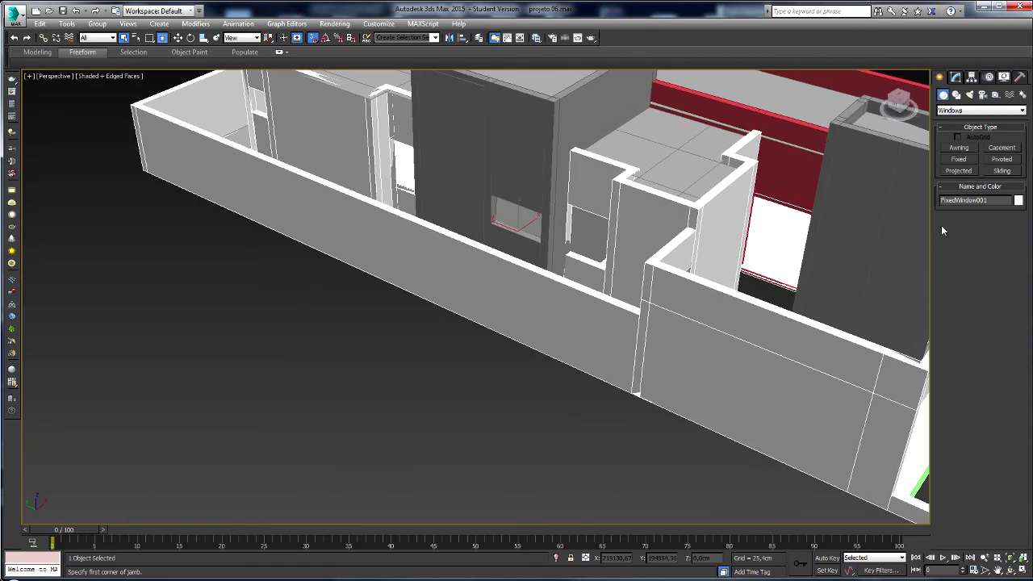
scroll(523, 276, "up", 2)
scroll(556, 337, "up", 2)
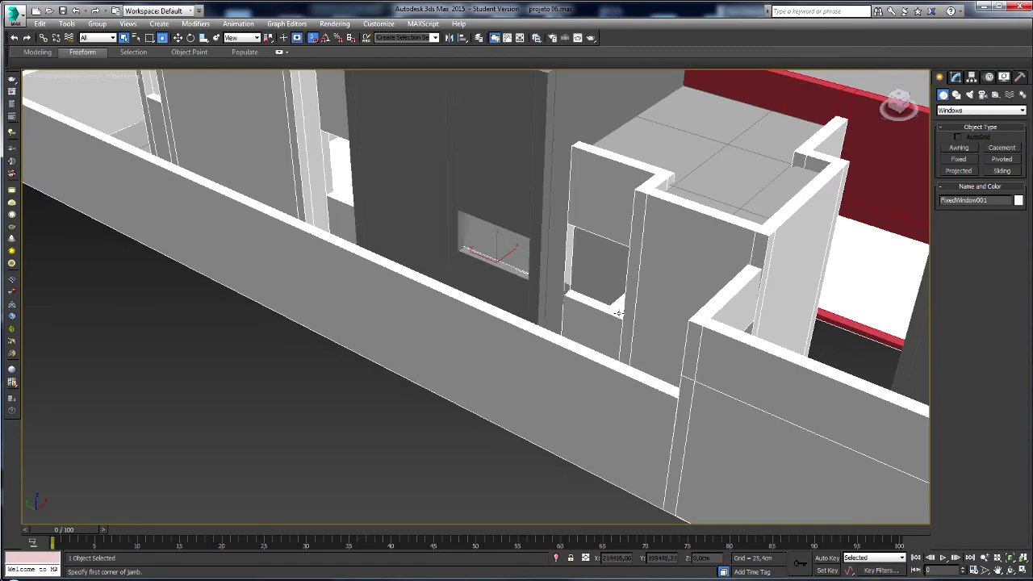
left_click(1001, 171)
scroll(360, 314, "down", 2)
scroll(323, 339, "up", 2)
- Draw a sliding window in the opening and set its Open value to 0
left_click_drag(263, 292, 427, 398)
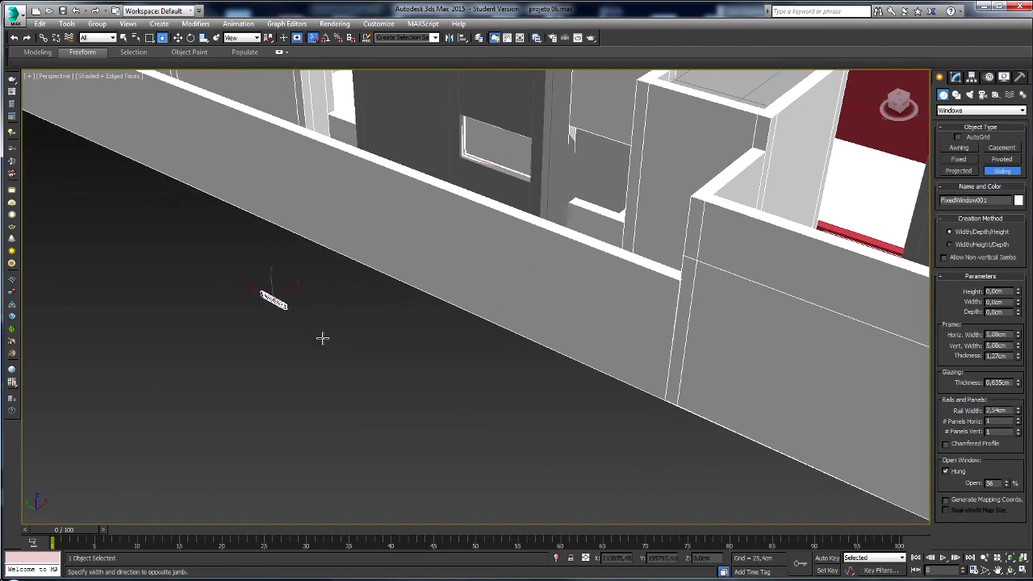
left_click(429, 397)
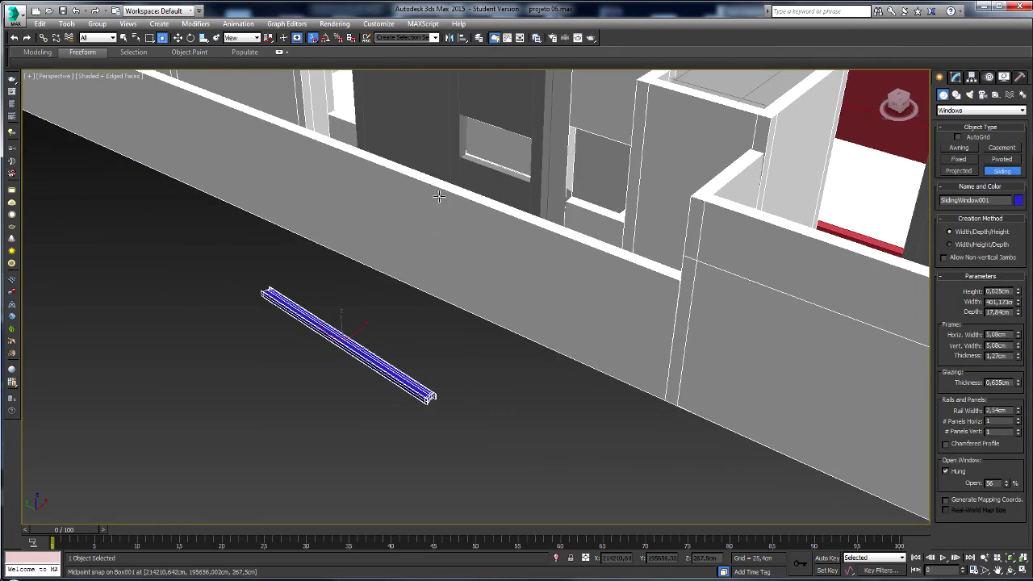
left_click(443, 231)
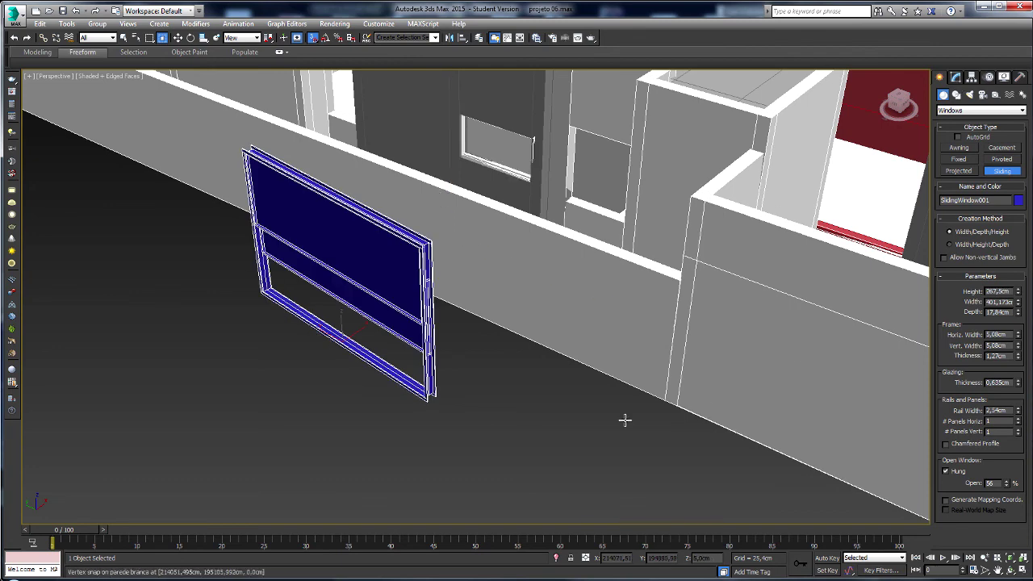
middle_click_drag(625, 420, 583, 412, "alt")
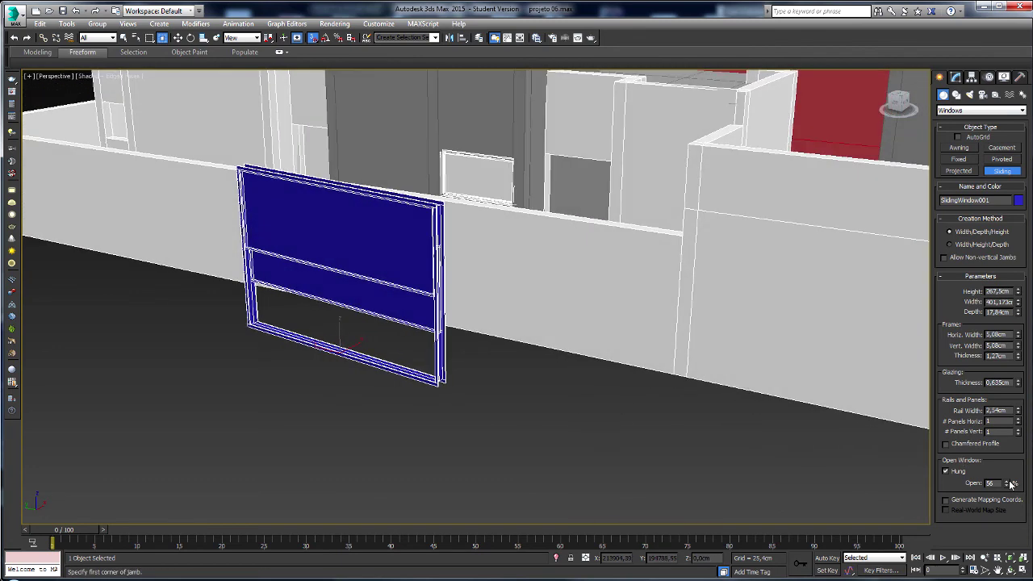
left_click_drag(1010, 483, 1010, 508)
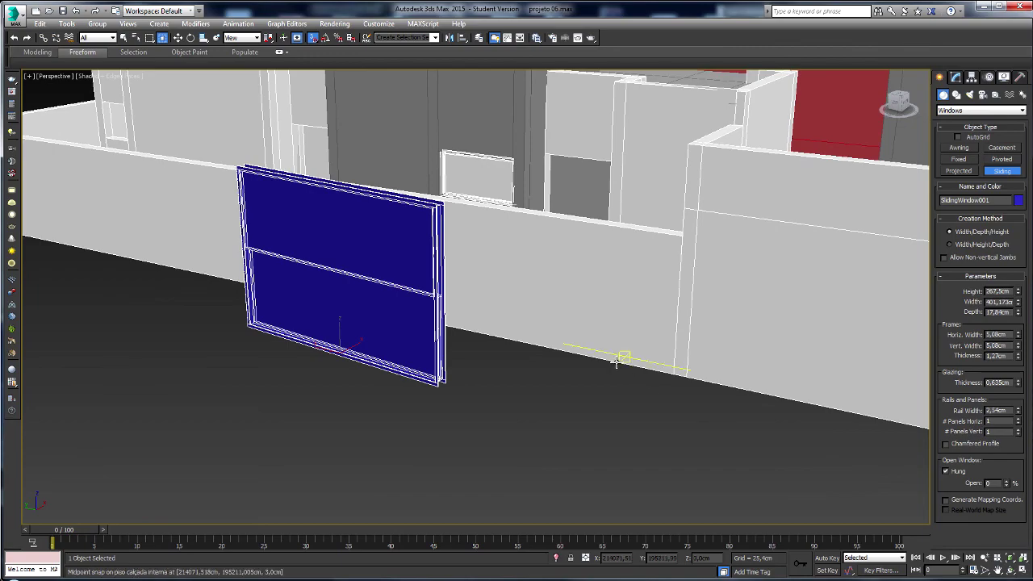
- In wireframe, start another sliding window across the next opening and cancel it
middle_click_drag(616, 362, 583, 376, "alt")
scroll(573, 335, "up", 3)
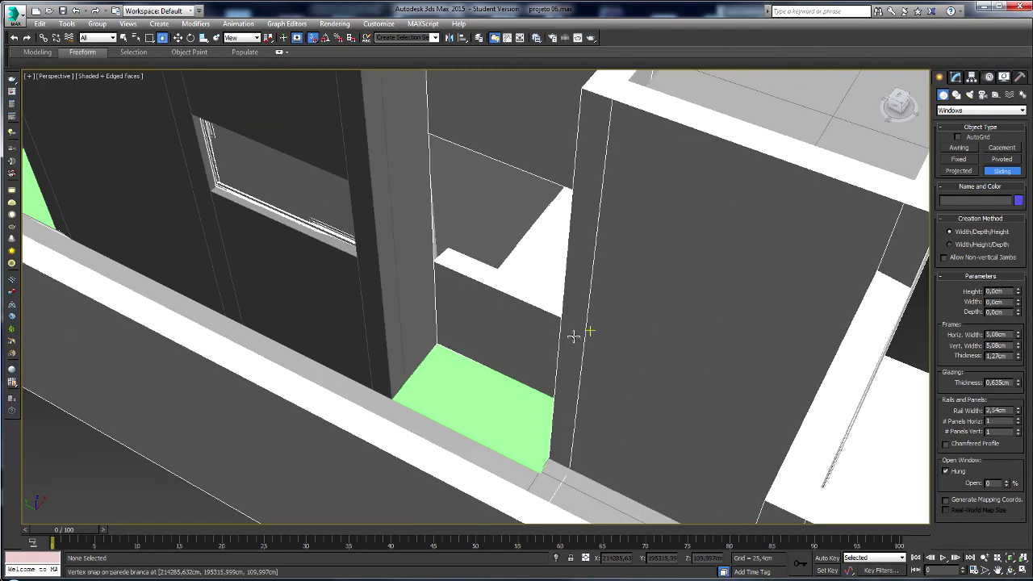
scroll(573, 336, "down", 3)
mouse_move(575, 332)
middle_mouse_down("alt")
mouse_move(576, 323)
mouse_move(567, 343)
middle_mouse_up("alt")
key("F3")
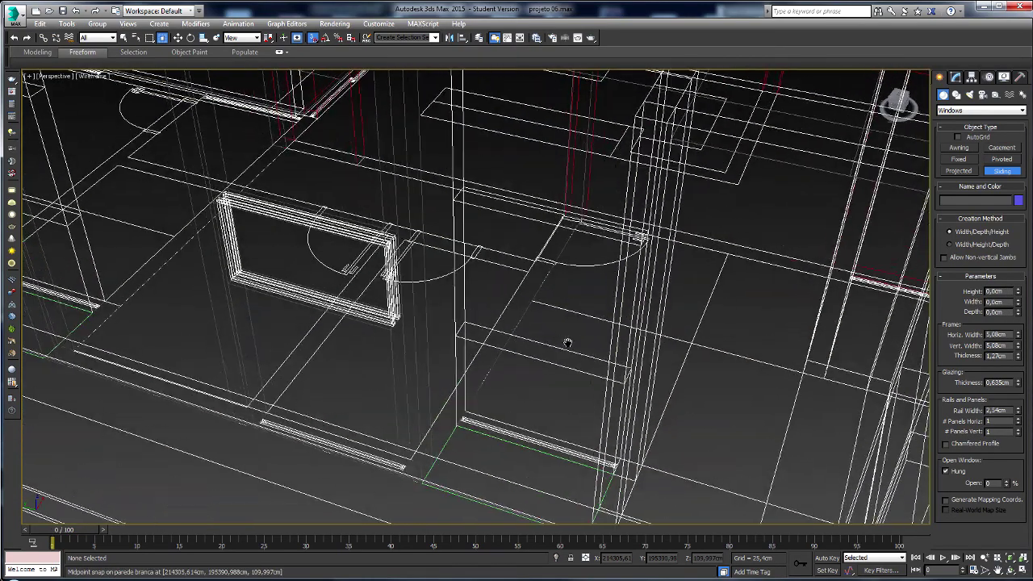
scroll(568, 342, "up", 3)
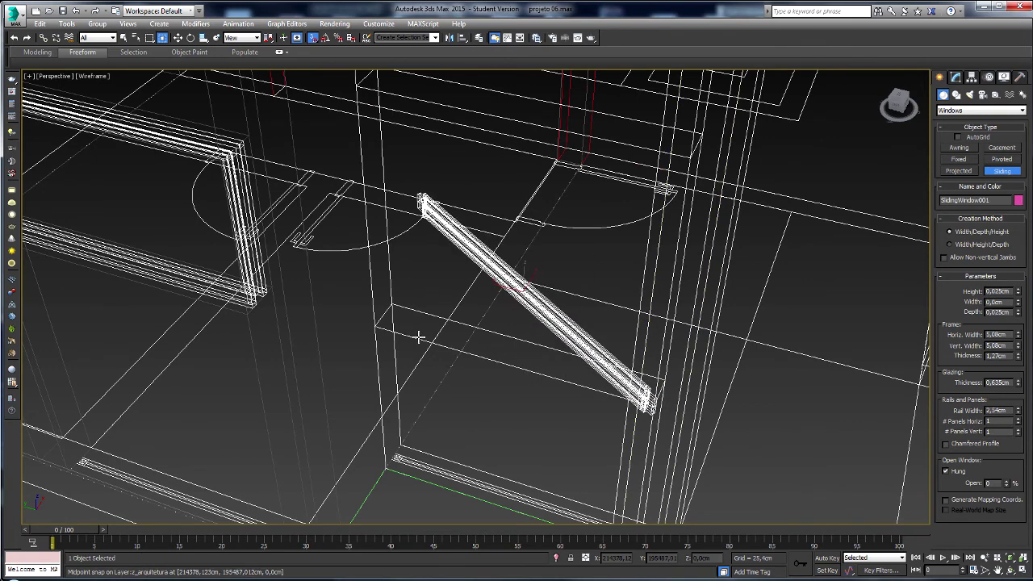
left_click_drag(656, 406, 376, 327)
right_click(377, 327)
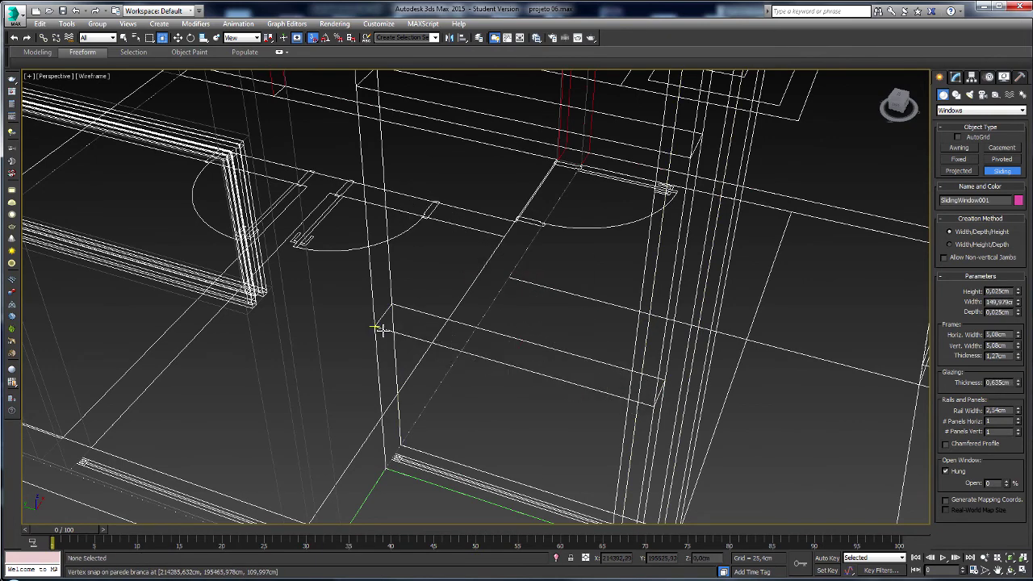
- Draw FixedWindow002 across the opening, 150 cm wide and 140 cm tall
left_click(960, 160)
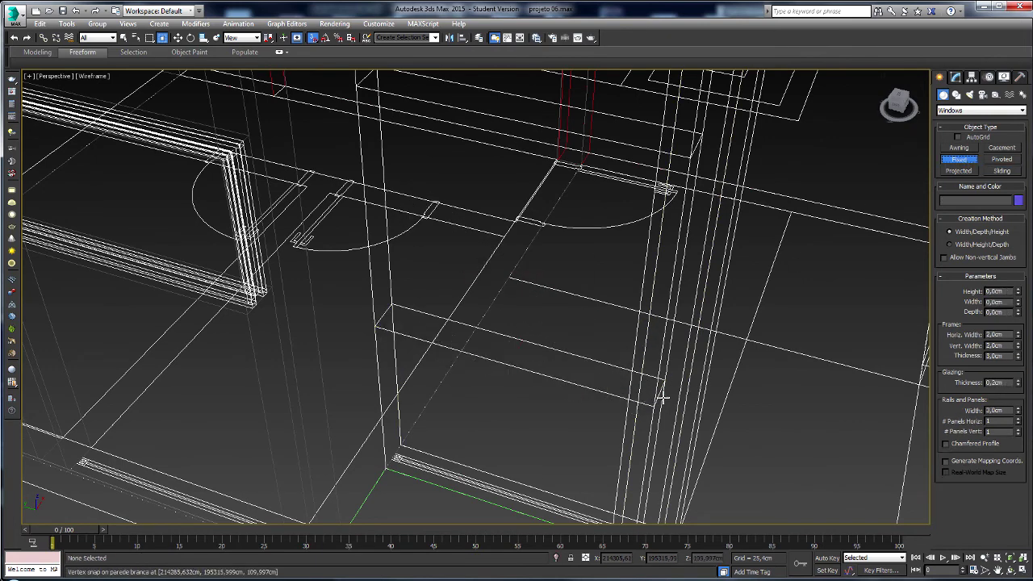
left_click_drag(657, 406, 376, 327)
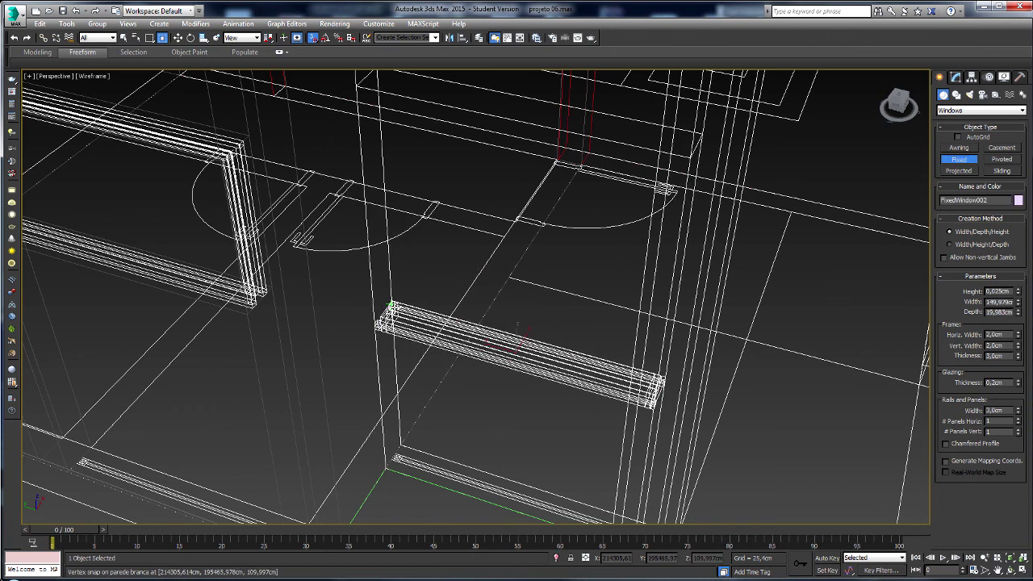
left_click(379, 311)
left_click(418, 164)
key("F3")
middle_click_drag(418, 165, 415, 231)
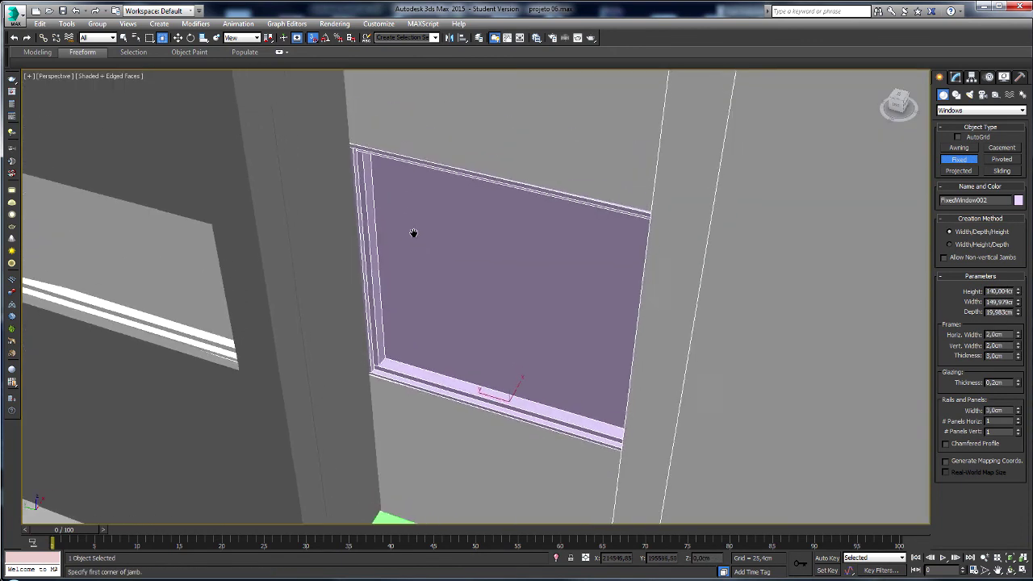
- Split FixedWindow002 into two panes with a vertical mullion and set its depth to 12 cm
left_click(1018, 432)
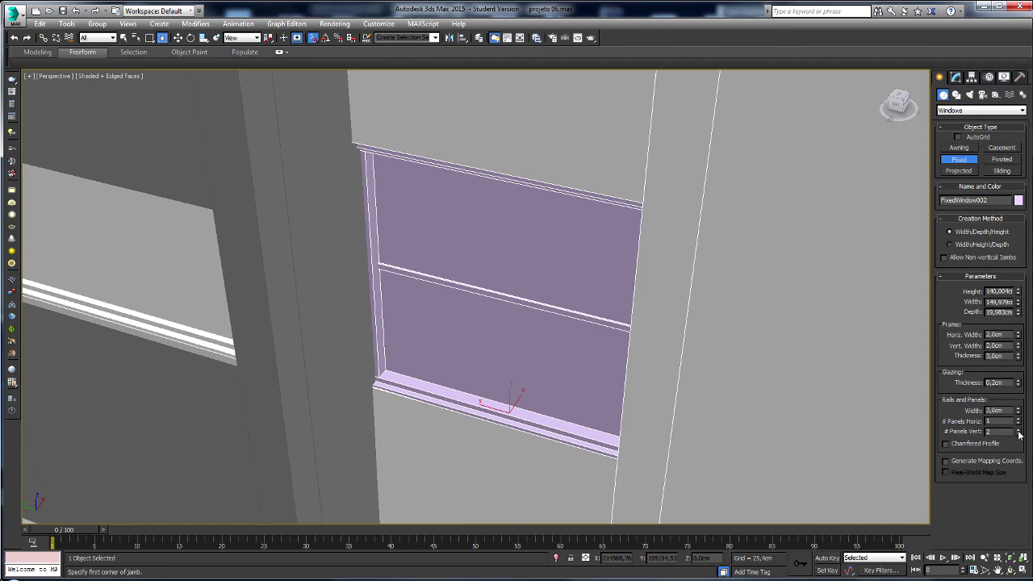
left_click(1019, 436)
left_click(1018, 419)
middle_click_drag(855, 396, 736, 380, "alt")
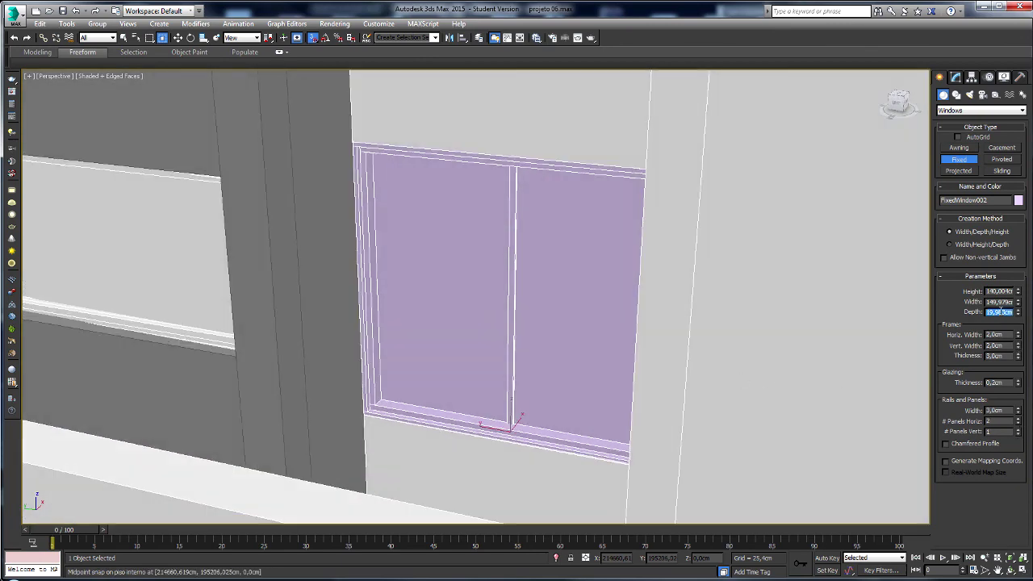
type("12")
key("Return")
- Zoom and orbit to the next wall opening and switch to wireframe
mouse_move(648, 295)
middle_mouse_down("alt")
mouse_move(533, 339)
mouse_move(487, 342)
middle_mouse_up("alt")
scroll(480, 339, "down", 2)
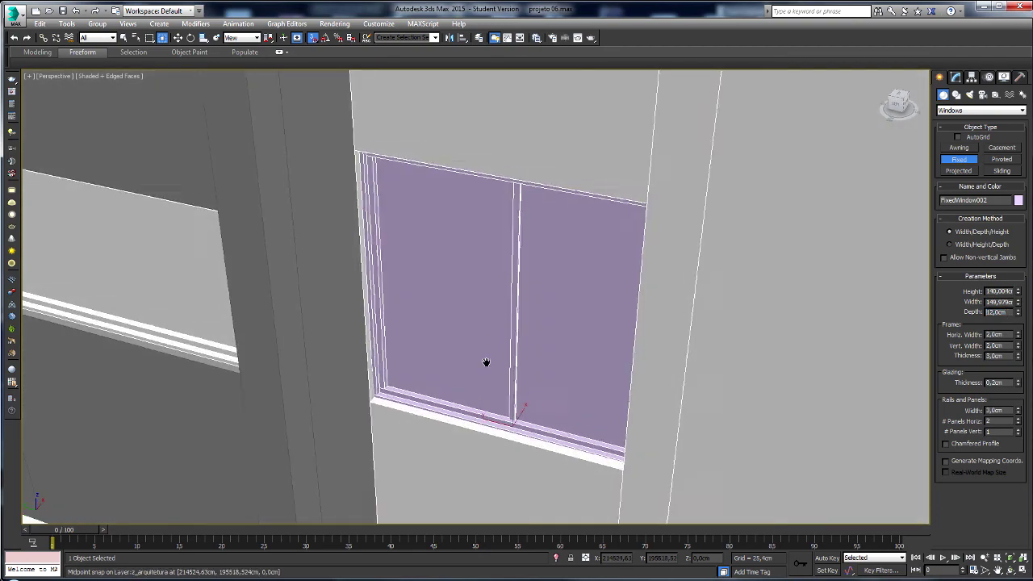
scroll(487, 363, "down", 5)
scroll(521, 409, "up", 2)
scroll(565, 403, "down", 3)
scroll(602, 402, "up", 3)
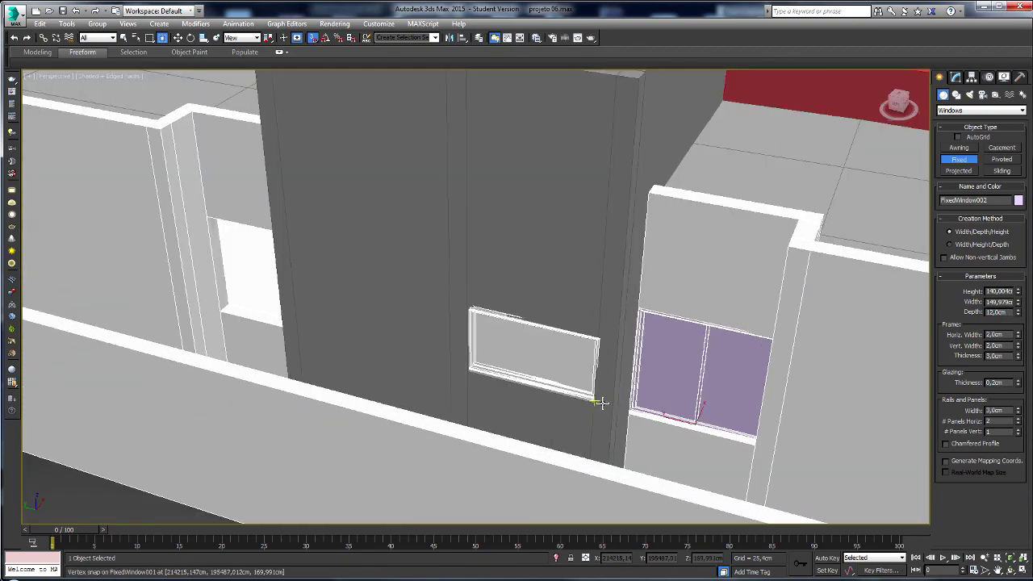
mouse_move(217, 292)
middle_mouse_down("alt")
mouse_move(415, 334)
mouse_move(526, 245)
mouse_move(384, 438)
mouse_move(463, 363)
middle_mouse_up("alt")
key("F3")
scroll(476, 368, "up", 2)
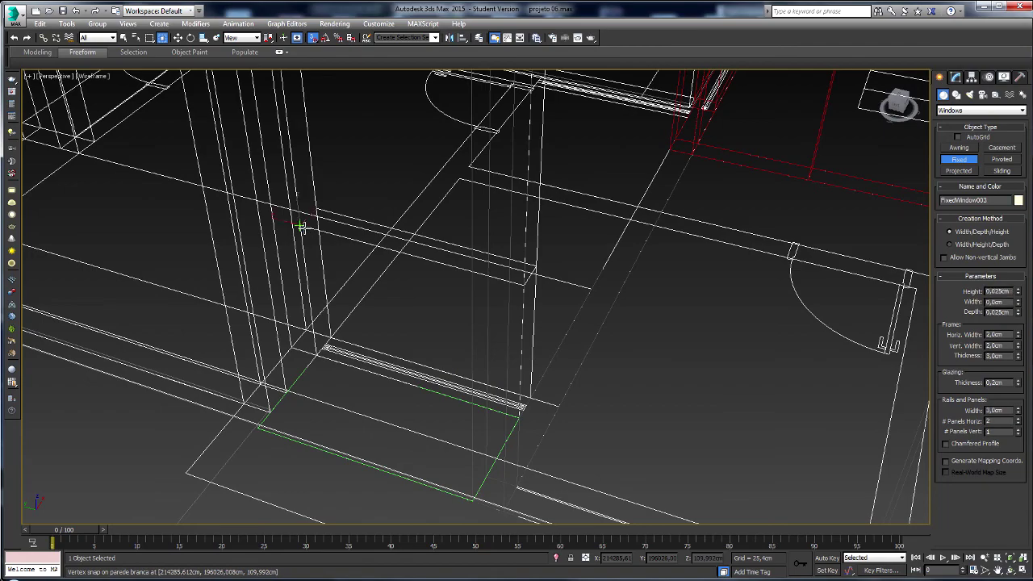
- Draw FixedWindow003 across the first opening using snaps
left_click_drag(301, 226, 460, 236)
left_click(546, 267)
scroll(457, 178, "down", 3)
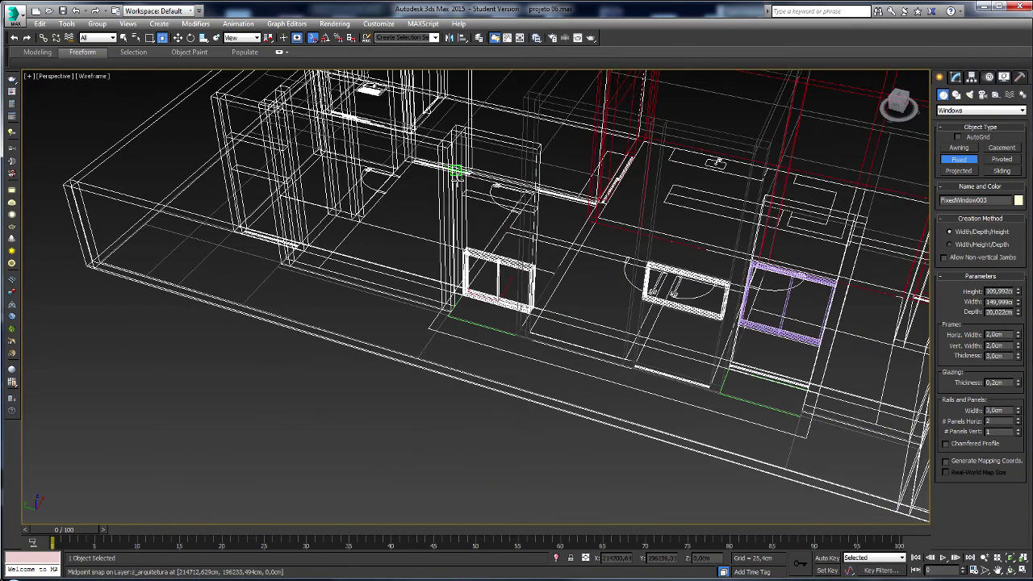
scroll(456, 178, "up", 3)
key("F3")
scroll(595, 299, "down", 2)
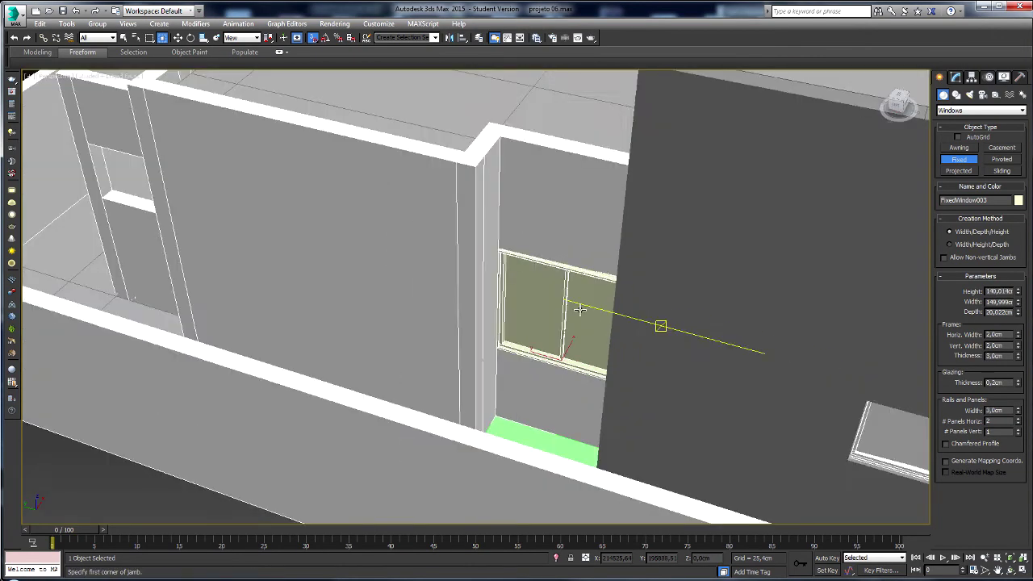
scroll(597, 307, "down", 4)
scroll(484, 302, "up", 1)
scroll(478, 302, "up", 3)
scroll(495, 265, "down", 2)
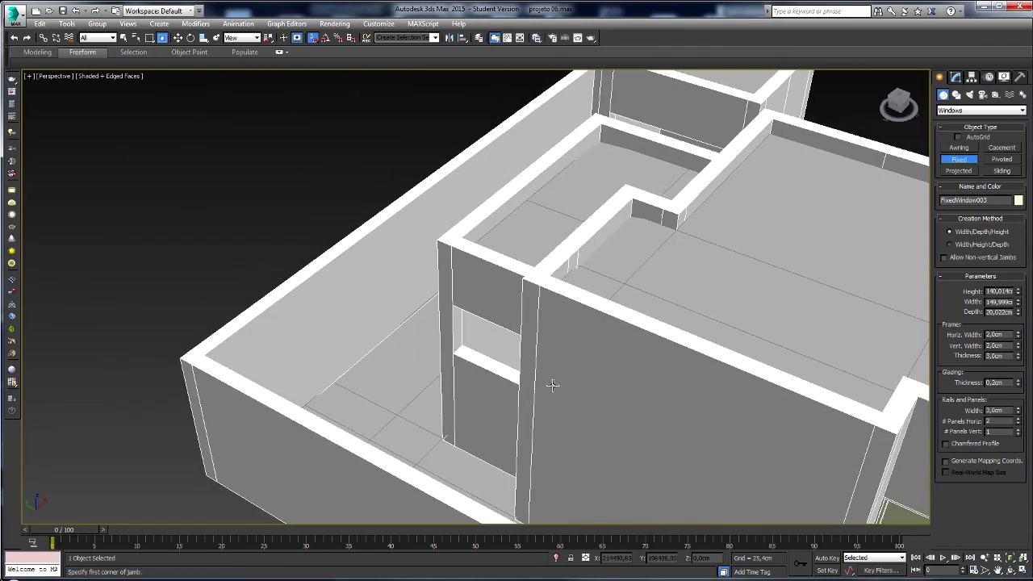
scroll(549, 385, "up", 3)
key("F3")
key("F3")
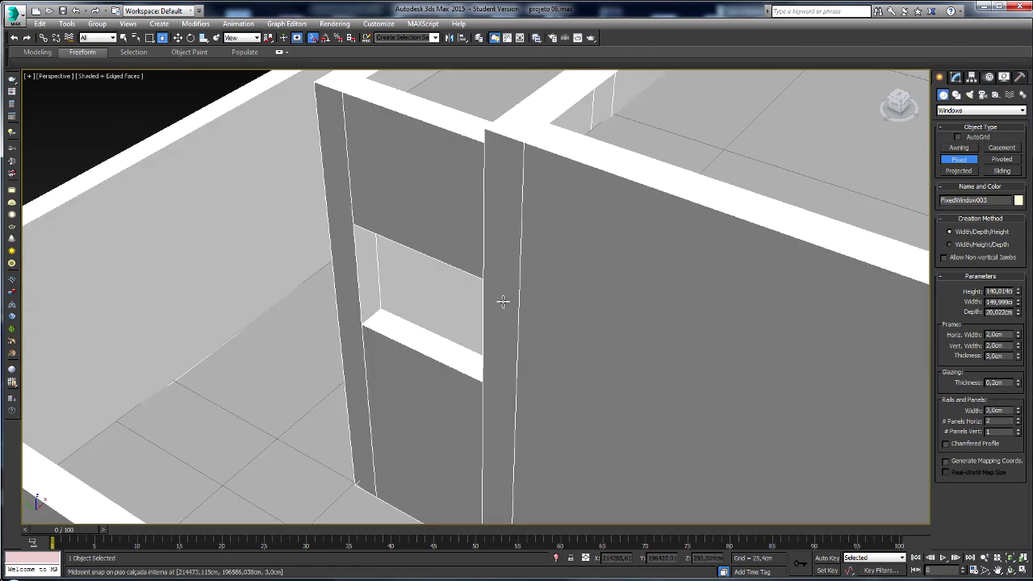
key("F3")
- Draw FixedWindow004 along the sill with a 12 cm depth
mouse_move(363, 322)
left_mouse_down()
mouse_move(539, 410)
mouse_move(557, 403)
left_mouse_up()
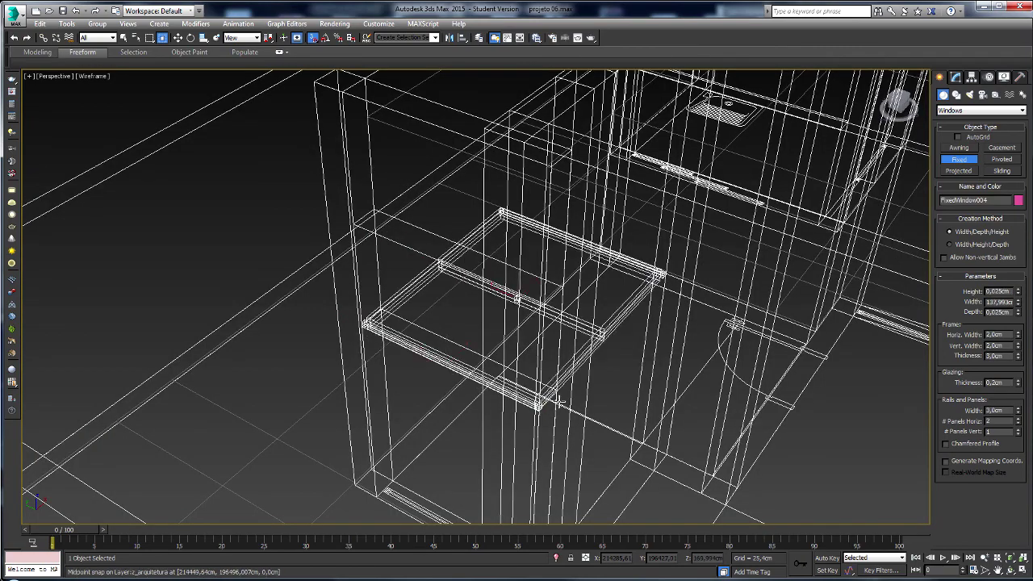
left_click(557, 387)
left_click(565, 339)
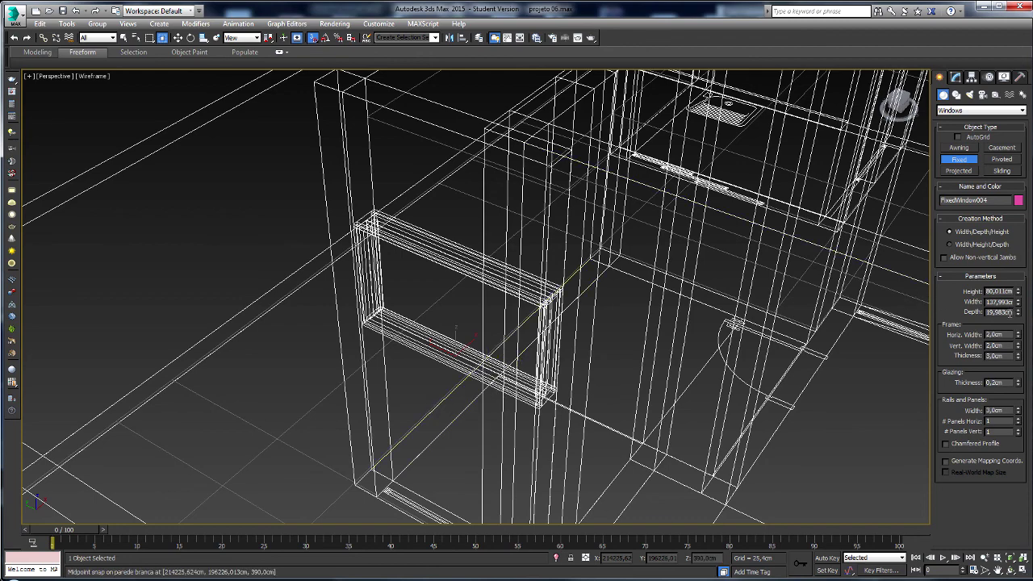
type("12")
key("Return")
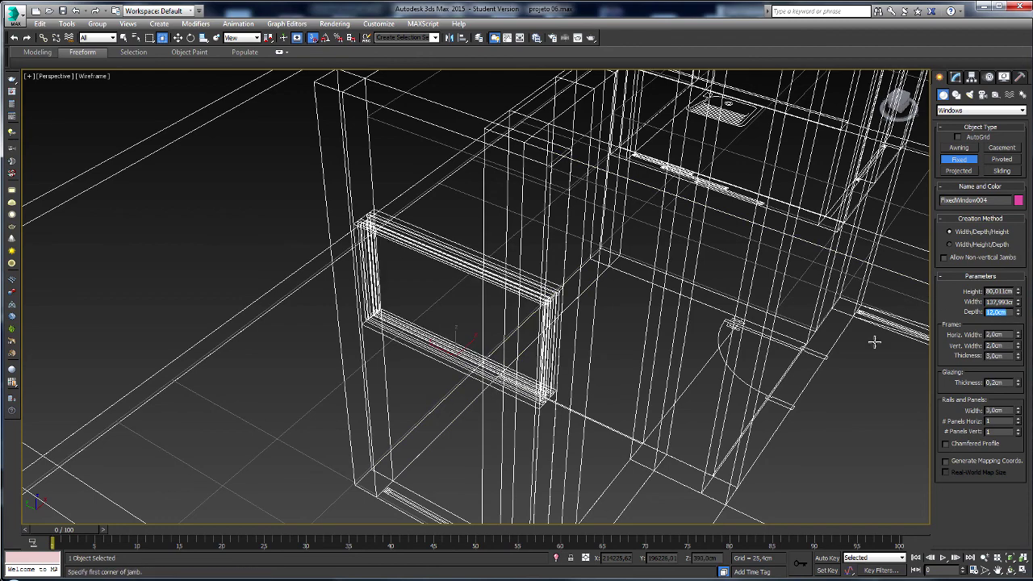
- Select FixedWindow003 and change its depth to 12 cm in the Modify panel
key("F3")
scroll(657, 320, "down", 3)
scroll(464, 159, "up", 3)
scroll(680, 286, "up", 3)
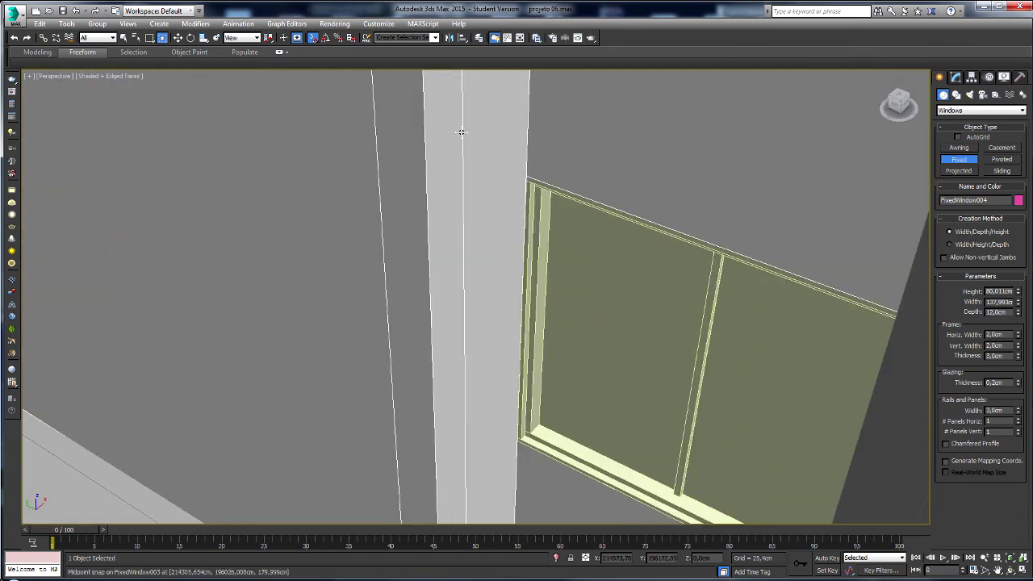
left_click(125, 40)
left_click(571, 272)
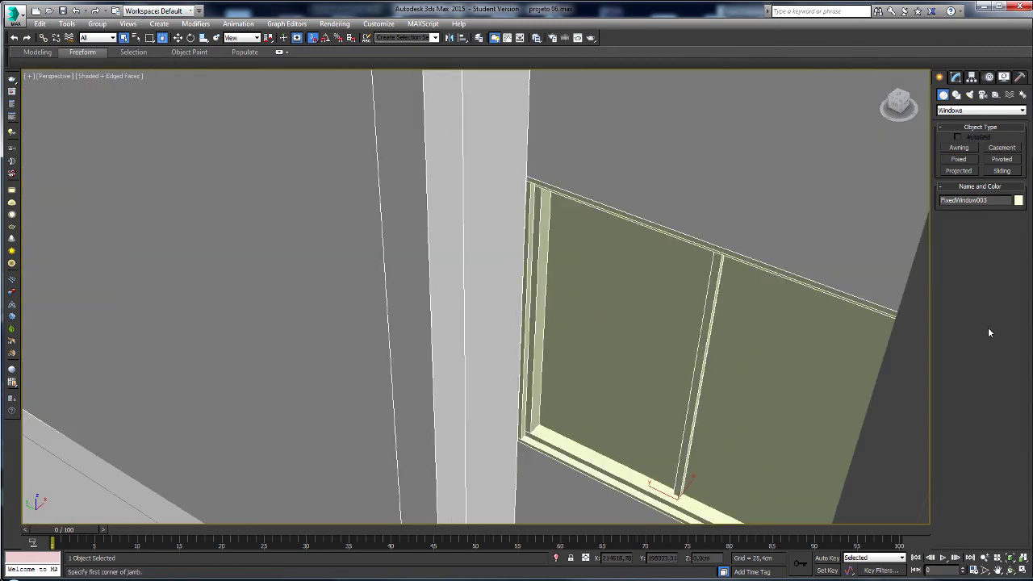
left_click(955, 77)
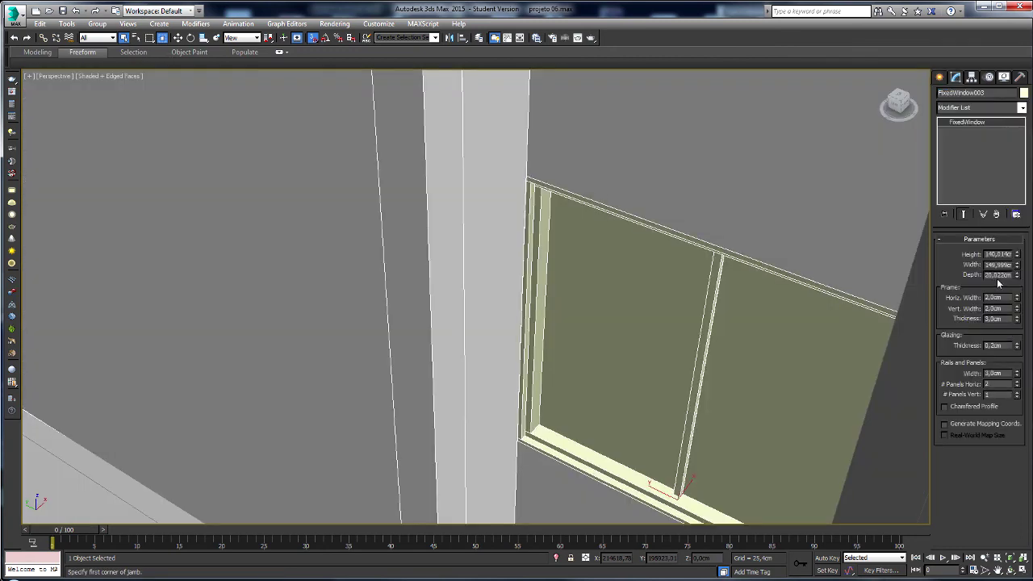
type("2")
key("Return")
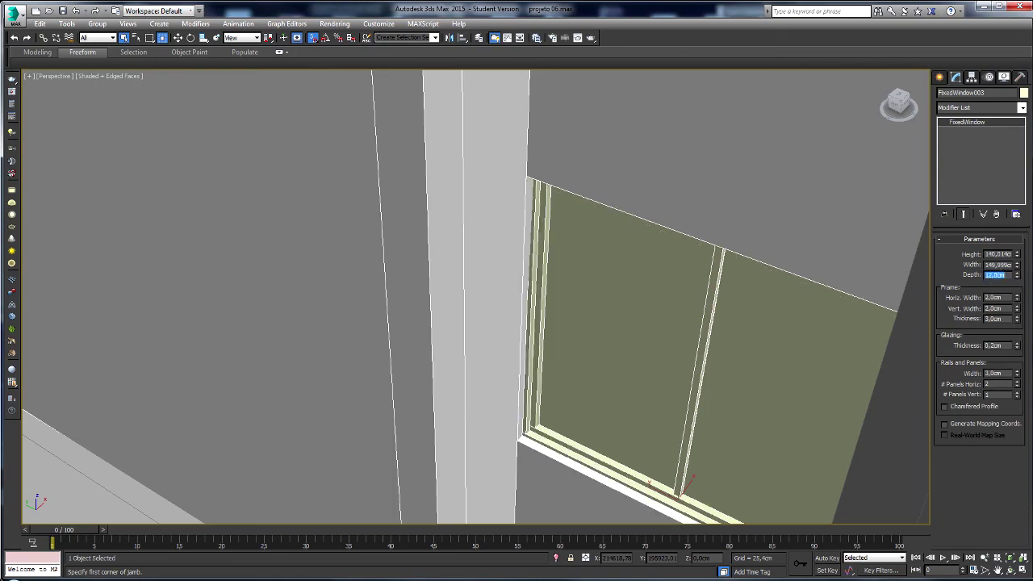
- Orbit around the building and select the janela 1 window
scroll(466, 267, "down", 1)
scroll(517, 274, "down", 5)
scroll(563, 277, "up", 2)
middle_click_drag(562, 277, 395, 313, "alt")
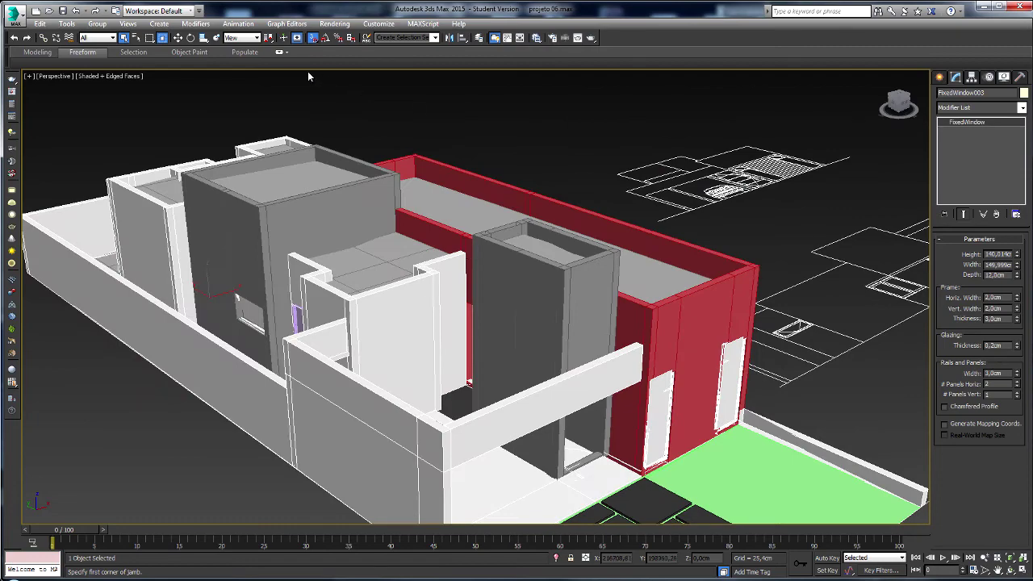
left_click(673, 415)
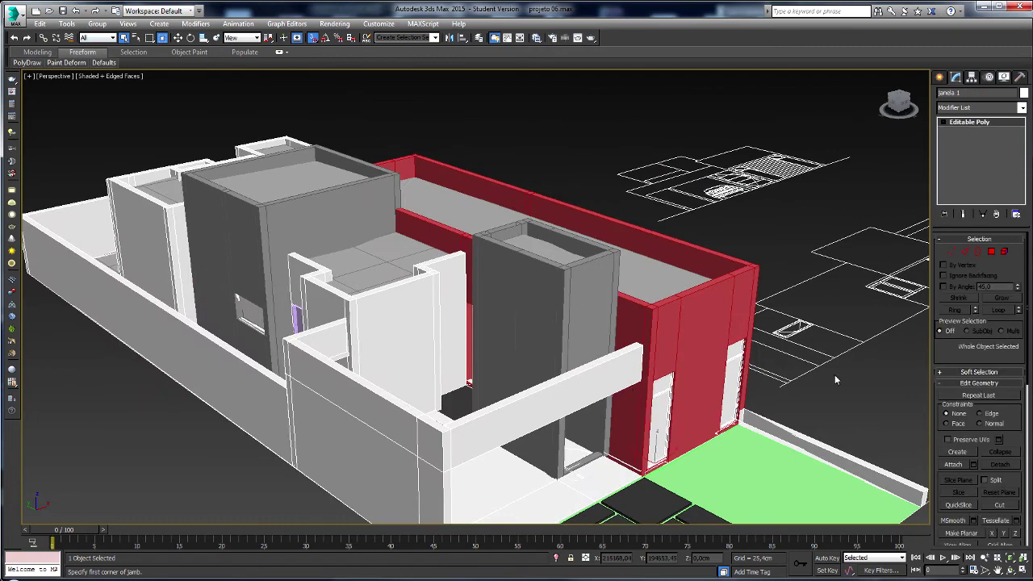
middle_click_drag(576, 296, 404, 353, "alt")
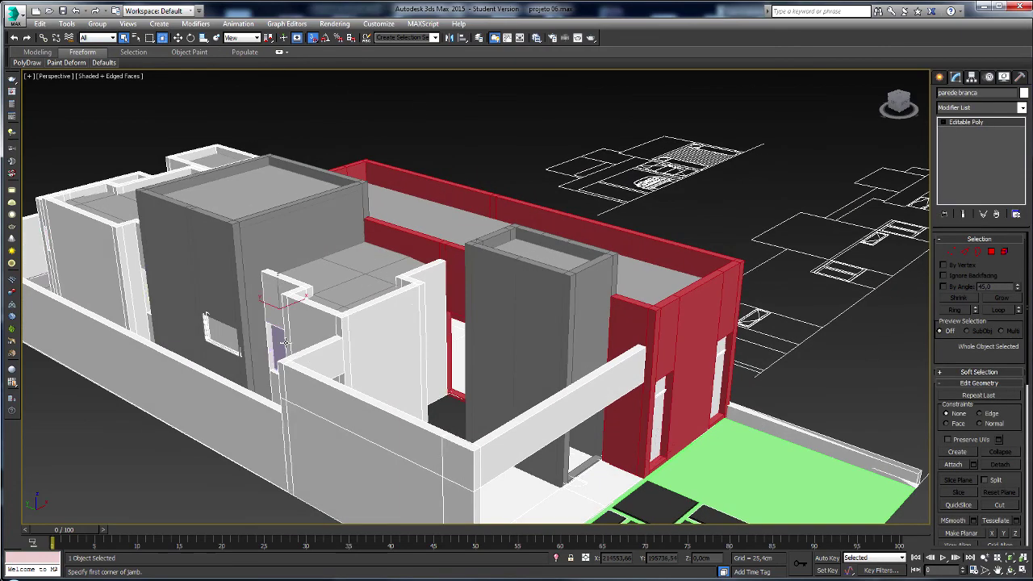
- Set the object colour of the selected windows and FixedWindow002 to white
middle_click_drag(282, 343, 635, 381, "alt")
left_click(635, 381, "ctrl")
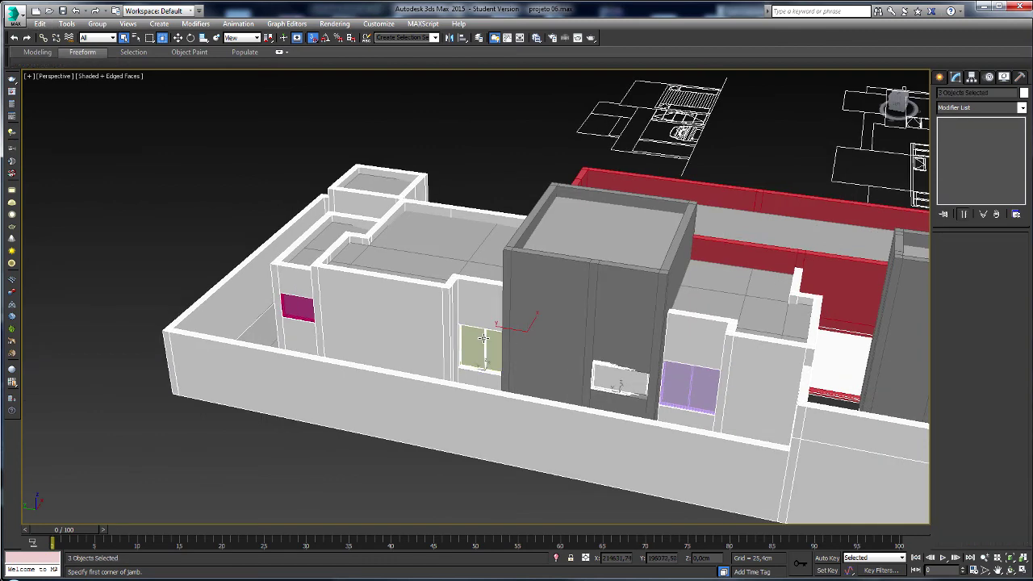
left_click(1025, 93)
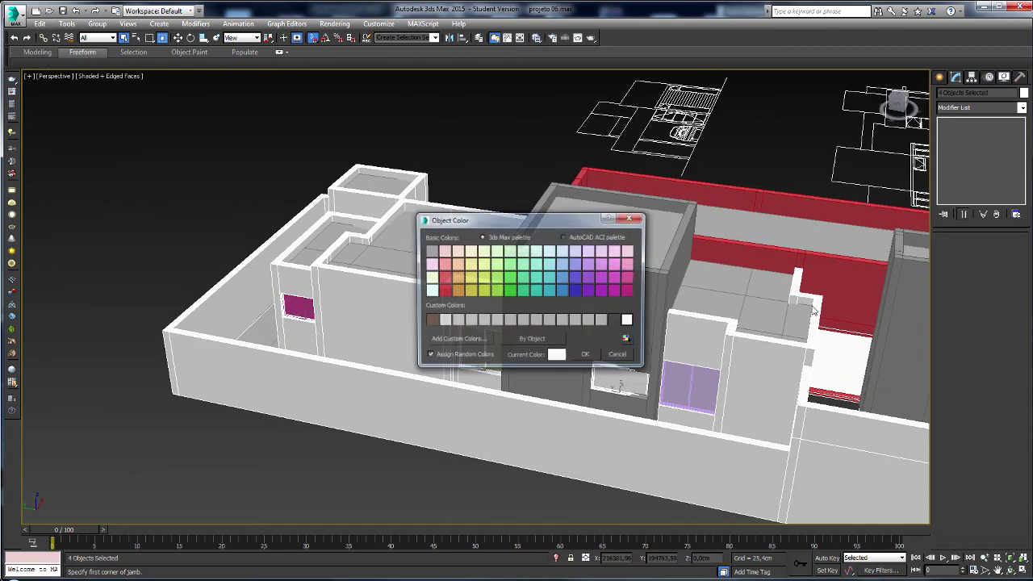
left_click(591, 359)
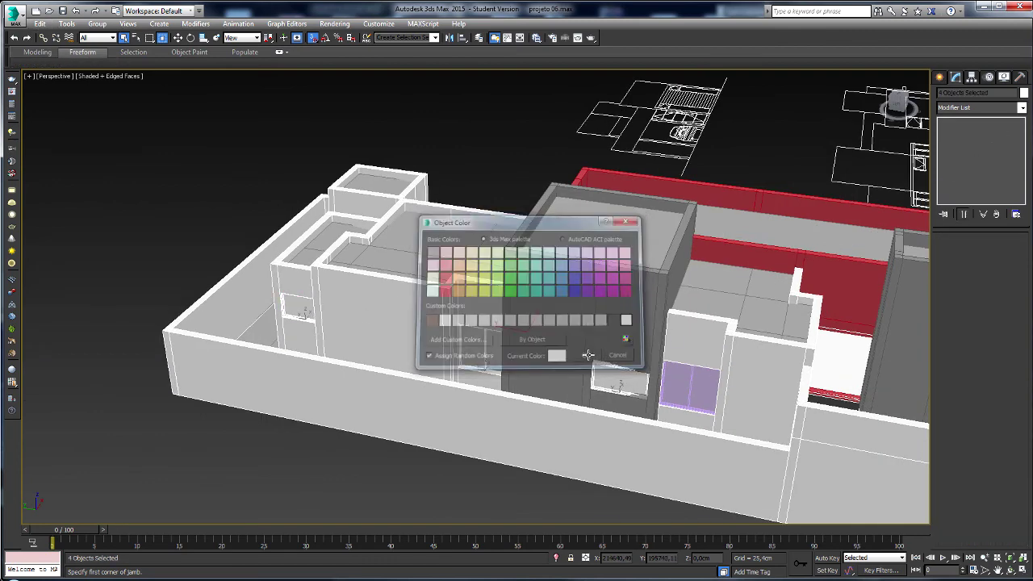
left_click(690, 401)
left_click(1024, 92)
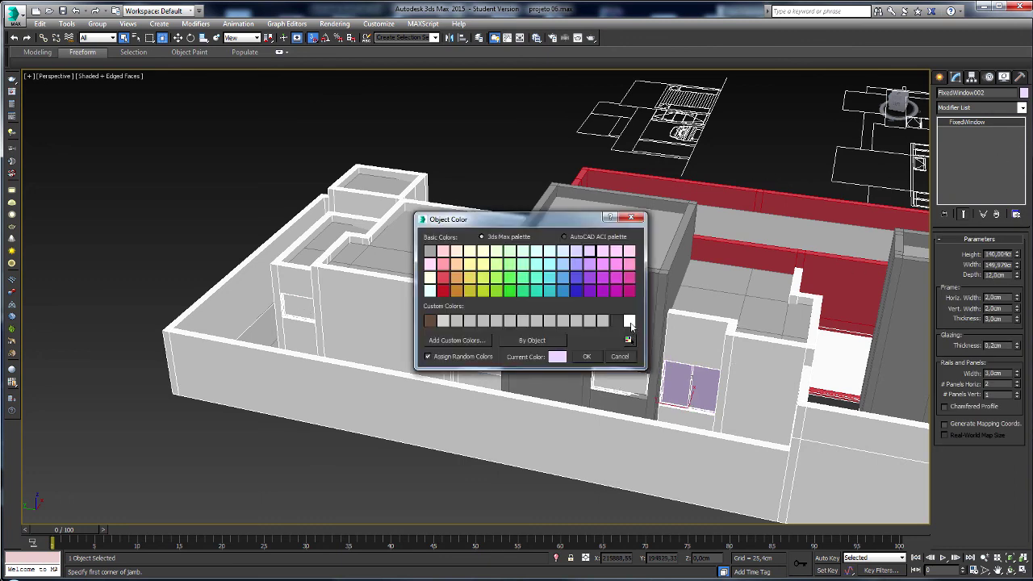
left_click(587, 359)
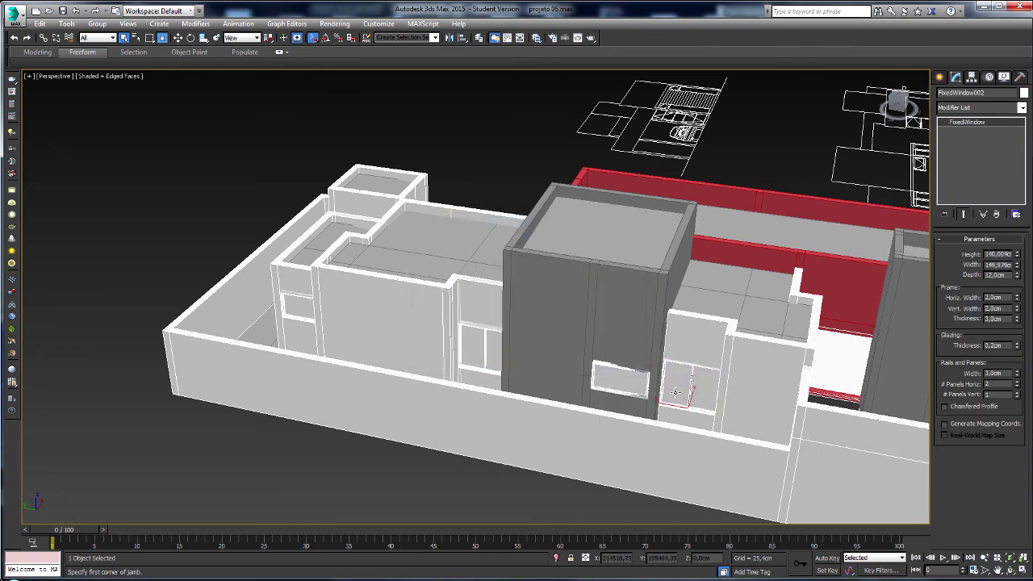
- Expand the janelas layer in Layer Explorer to confirm it holds all six windows
left_click(622, 394, "ctrl")
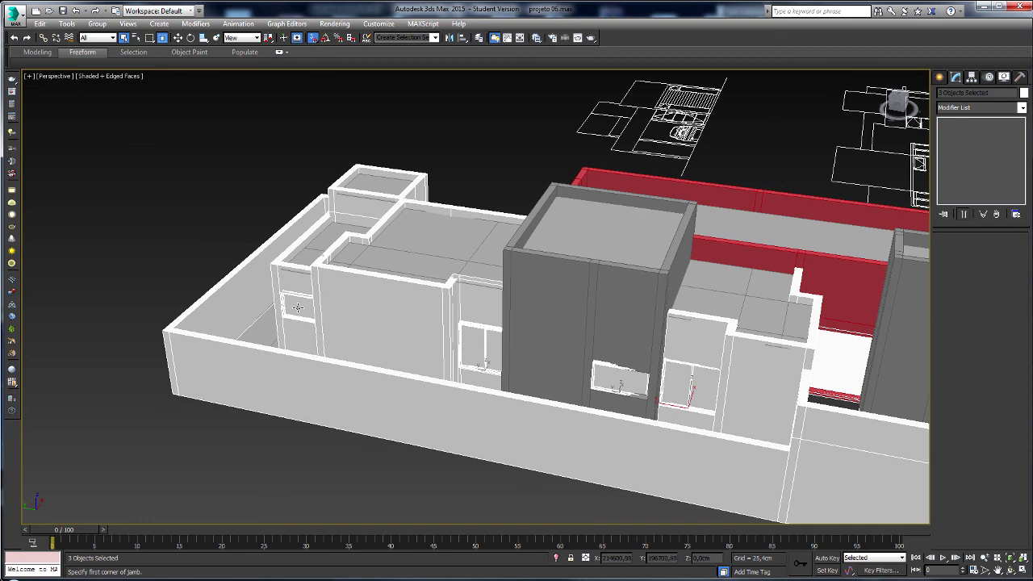
left_click(479, 38)
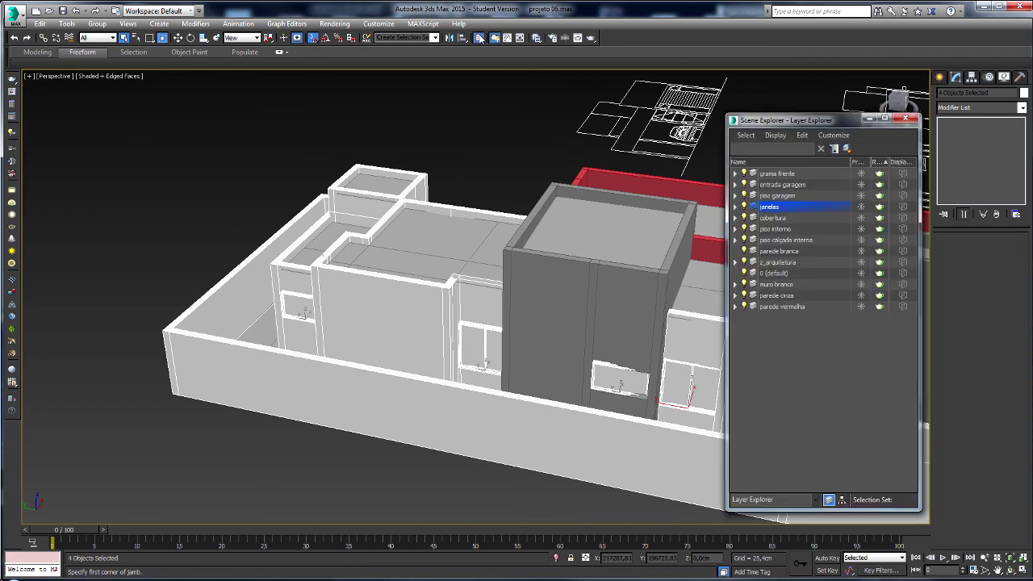
left_click(734, 207)
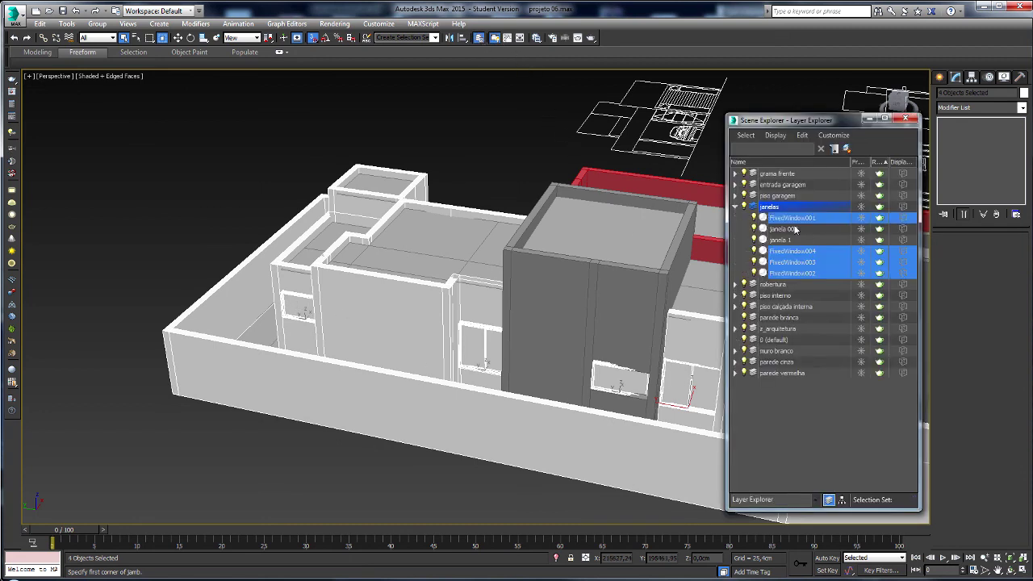
left_click(748, 208)
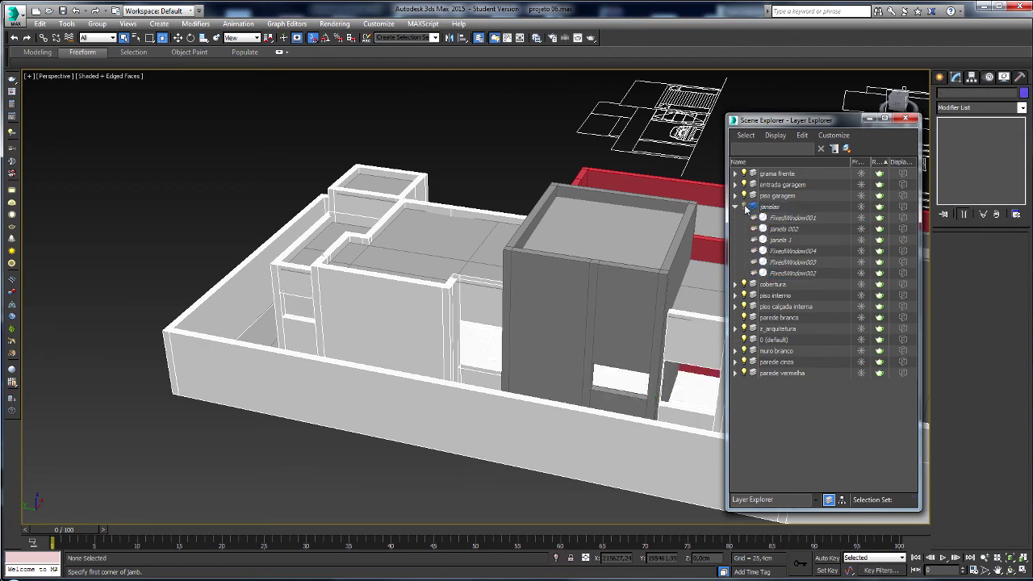
left_click(905, 119)
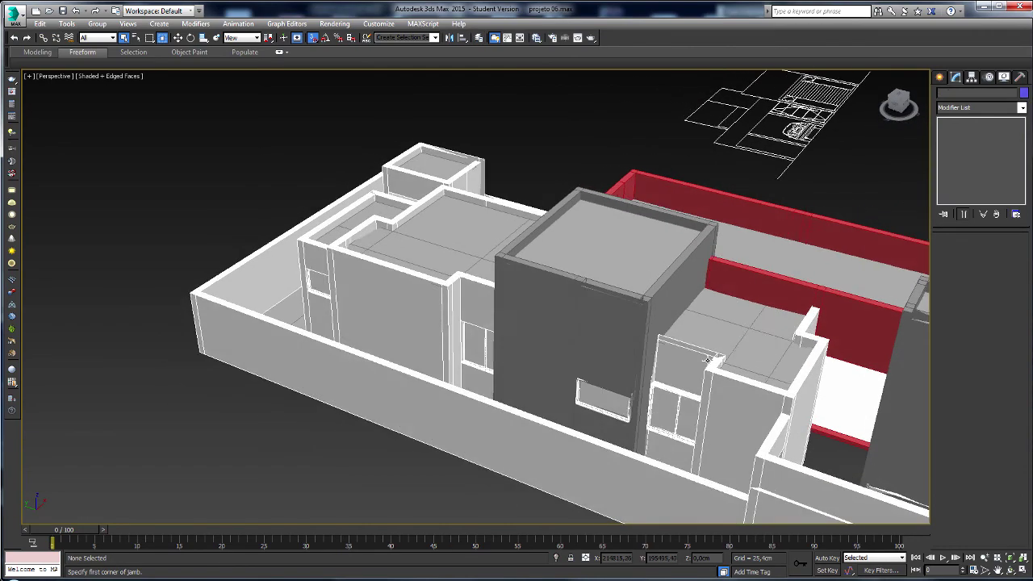
mouse_move(725, 355)
middle_mouse_down("alt")
mouse_move(653, 355)
mouse_move(634, 387)
mouse_move(603, 286)
mouse_move(636, 370)
middle_mouse_up("alt")
- Draw a new fixed window along the red wall opening, setting depth and height
scroll(653, 356, "up", 6)
key("F3")
scroll(652, 356, "down", 5)
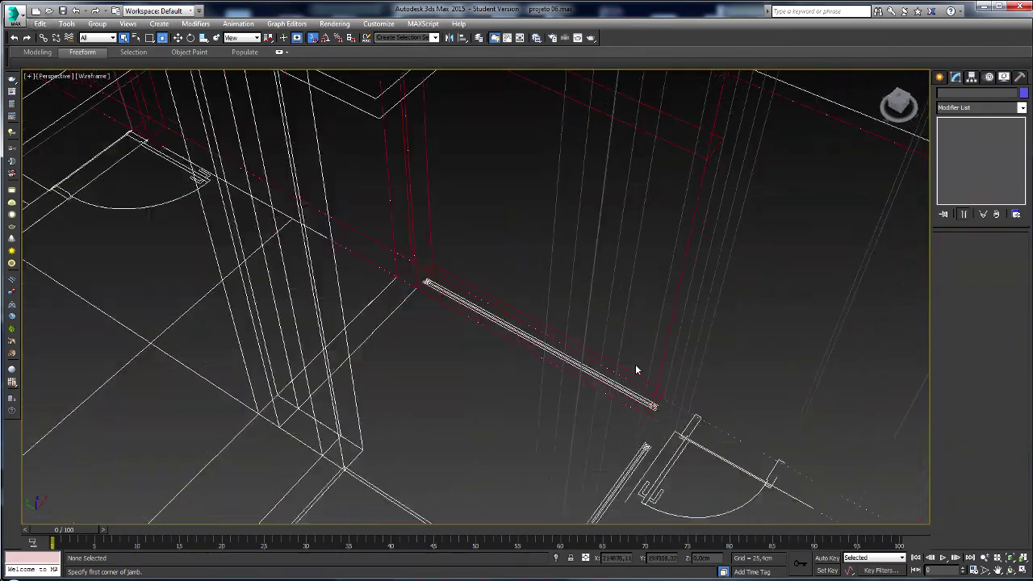
key("F3")
key("F3")
left_click(946, 82)
left_click(961, 159)
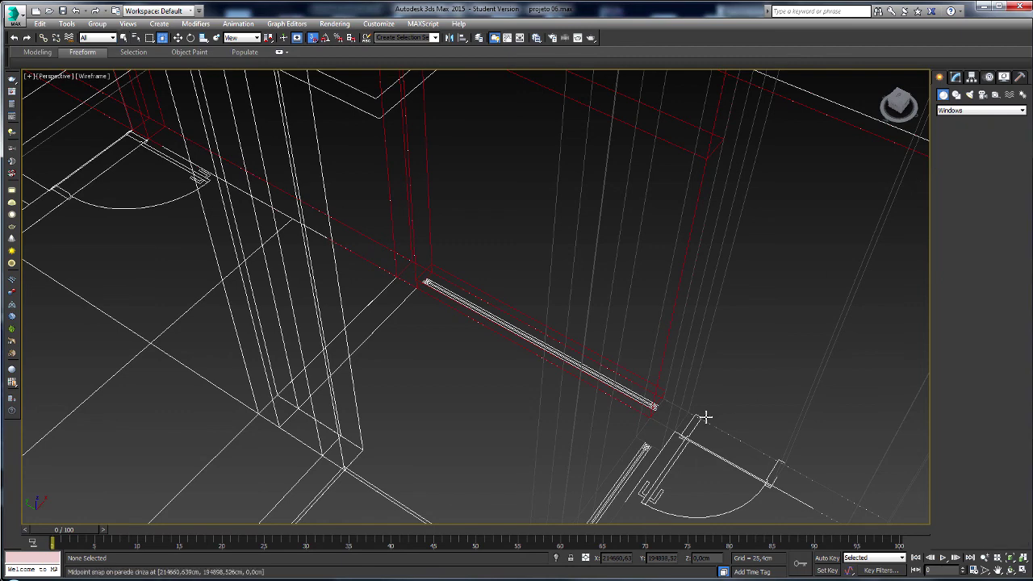
left_click_drag(664, 393, 434, 265)
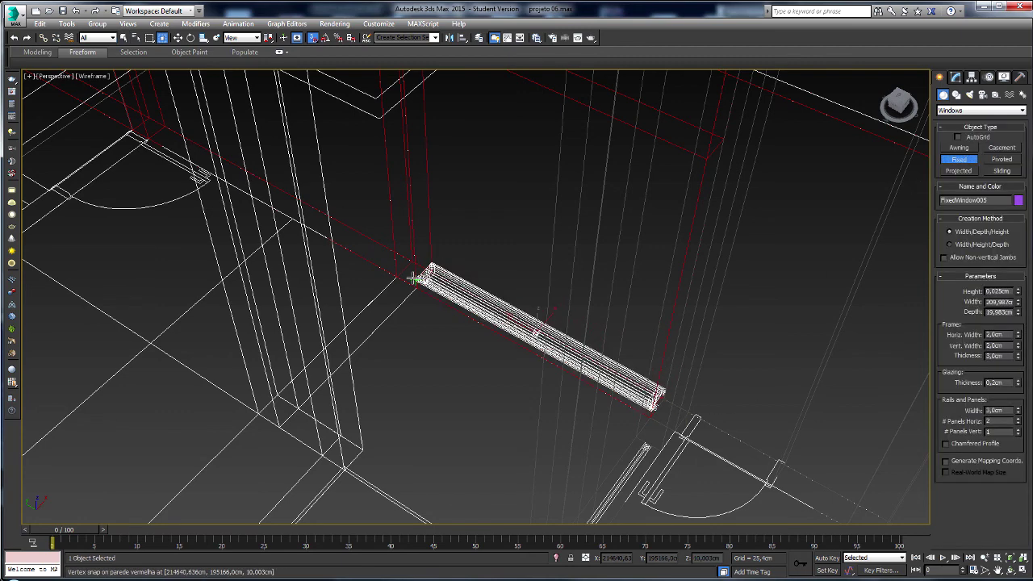
scroll(418, 274, "down", 3)
left_click(590, 231)
left_click(602, 200)
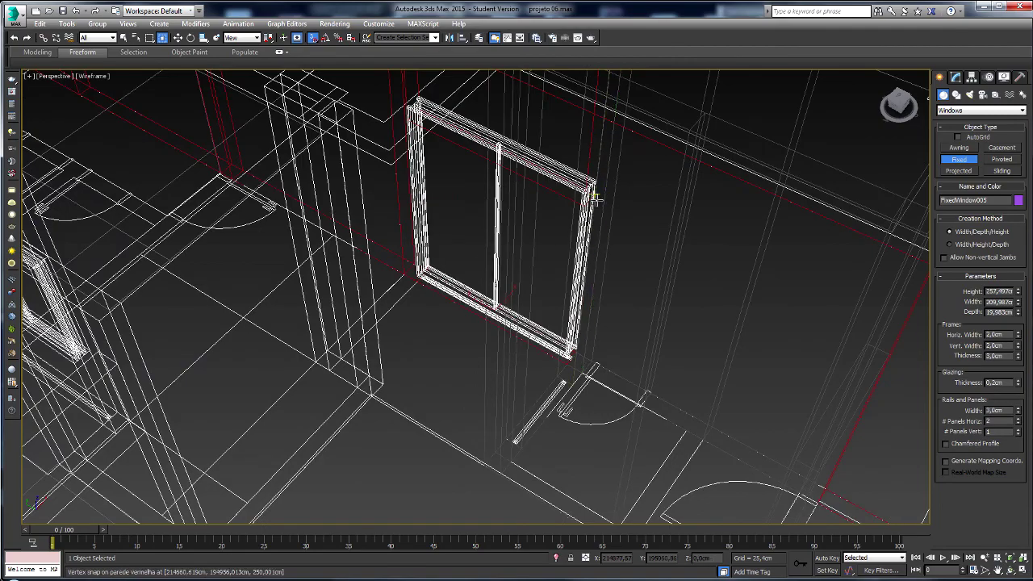
mouse_move(506, 243)
middle_mouse_down("alt")
mouse_move(516, 212)
mouse_move(503, 231)
mouse_move(526, 259)
middle_mouse_up("alt")
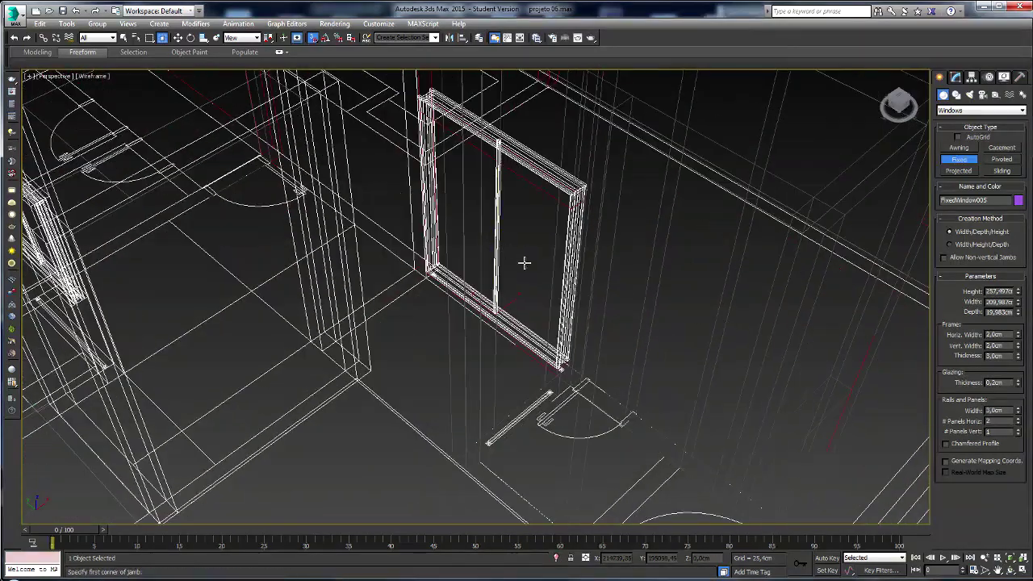
right_click(525, 258)
- Stretch FixedWindow005 across the opening to about 210 cm wide and finish creation
scroll(567, 335, "up", 3)
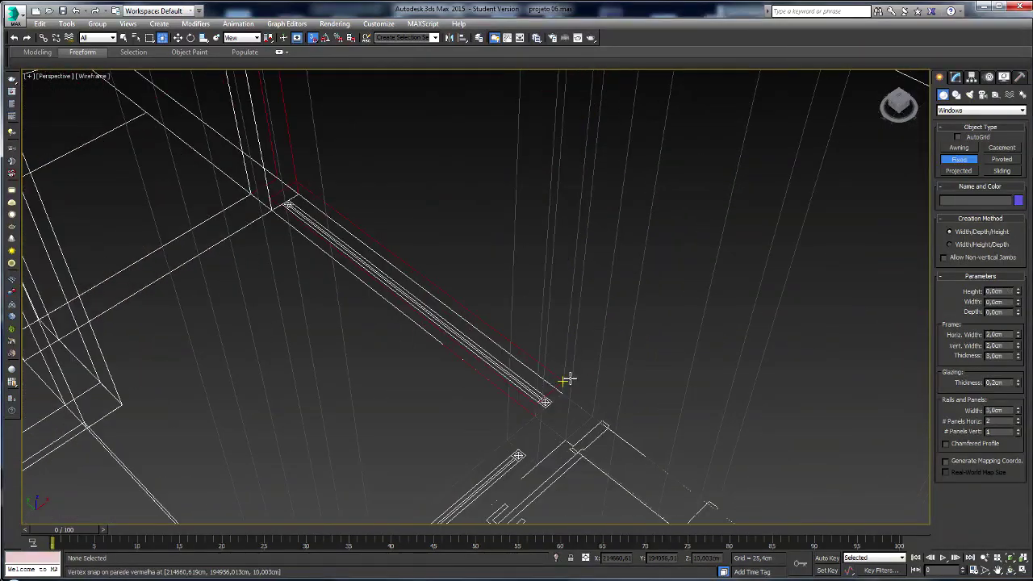
left_click_drag(561, 378, 297, 181)
scroll(341, 153, "down", 4)
scroll(340, 153, "up", 2)
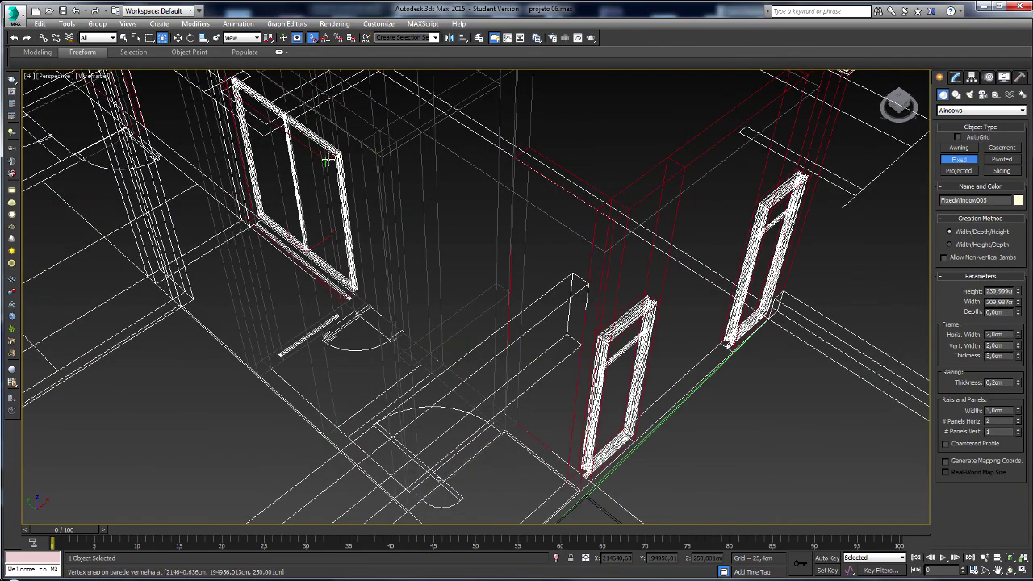
mouse_move(327, 161)
middle_mouse_down("alt")
mouse_move(352, 191)
mouse_move(369, 170)
mouse_move(472, 376)
mouse_move(488, 362)
middle_mouse_up("alt")
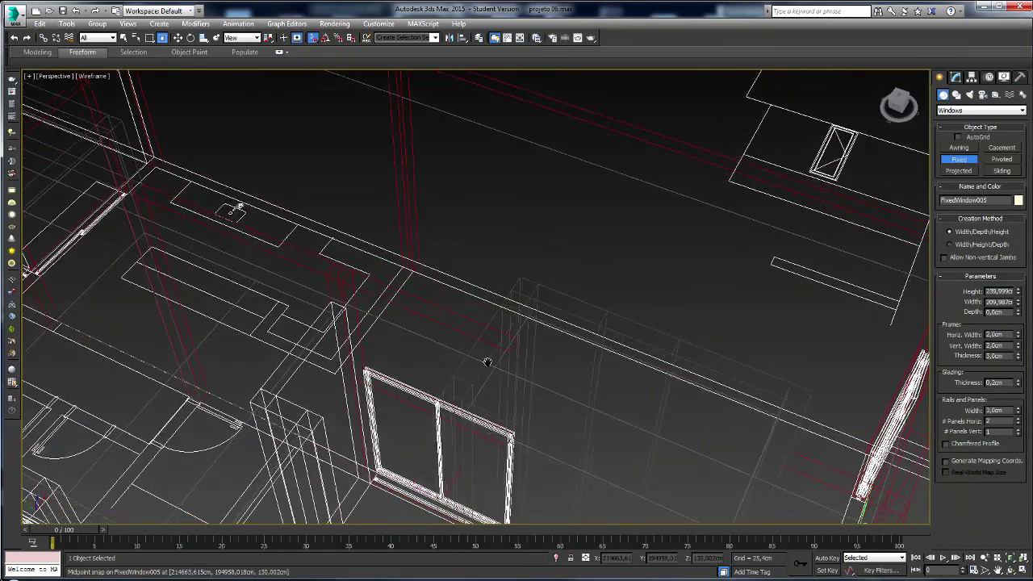
scroll(488, 363, "up", 3)
scroll(468, 338, "up", 1)
scroll(464, 355, "up", 2)
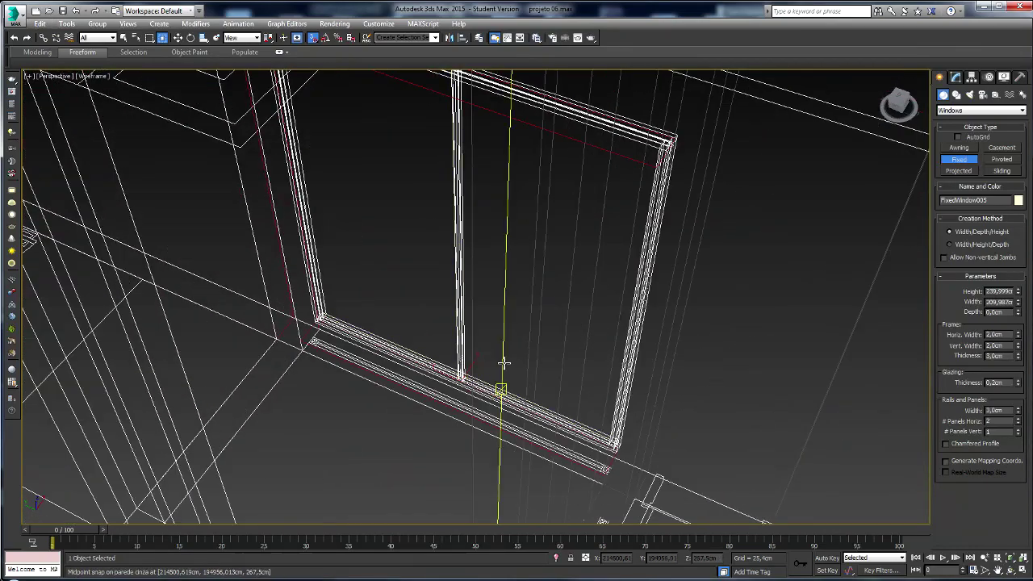
right_click(503, 363)
- Orbit in shaded view to check FixedWindow005 sits inside the wall
mouse_move(440, 371)
middle_mouse_down("alt")
mouse_move(306, 323)
mouse_move(309, 331)
middle_mouse_up("alt")
key("F3")
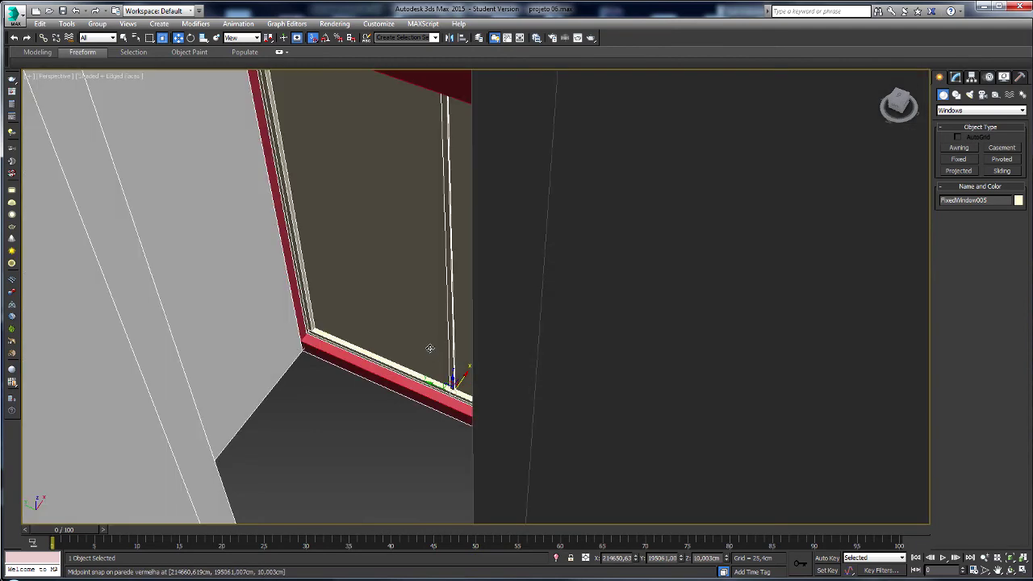
middle_click_drag(428, 348, 441, 336, "alt")
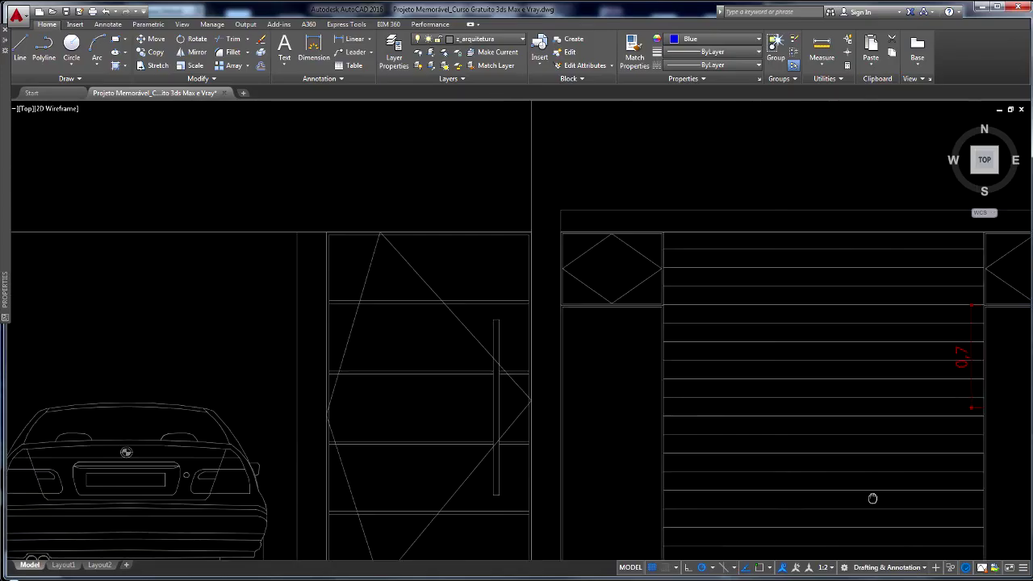
scroll(588, 363, "down", 3)
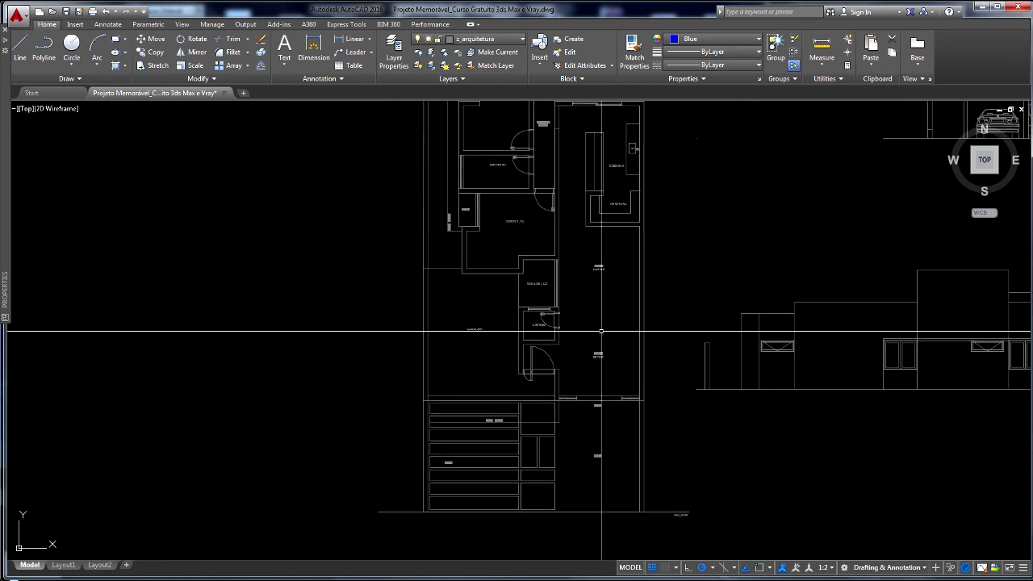
left_click_drag(807, 379, 532, 347)
scroll(860, 372, "up", 4)
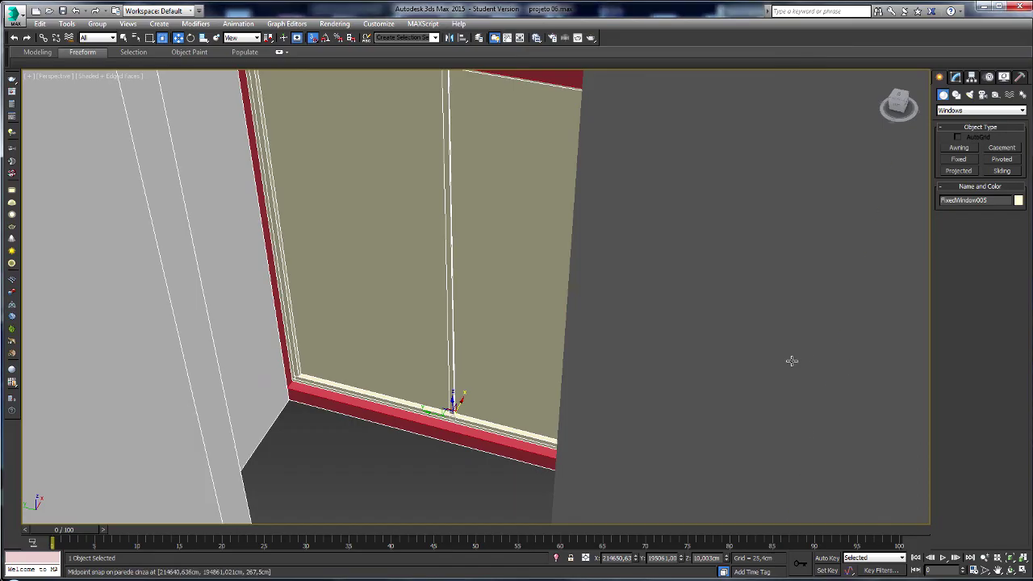
- Set FixedWindow005 to 1 horizontal and 2 vertical panels and convert it to Editable Poly
left_click(955, 76)
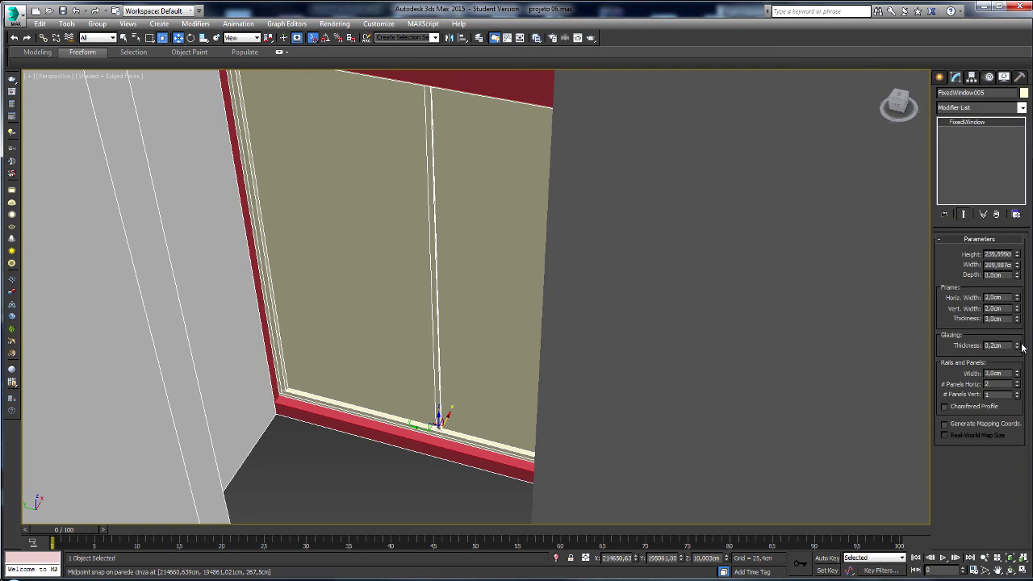
left_click(1018, 387)
left_click(1018, 392)
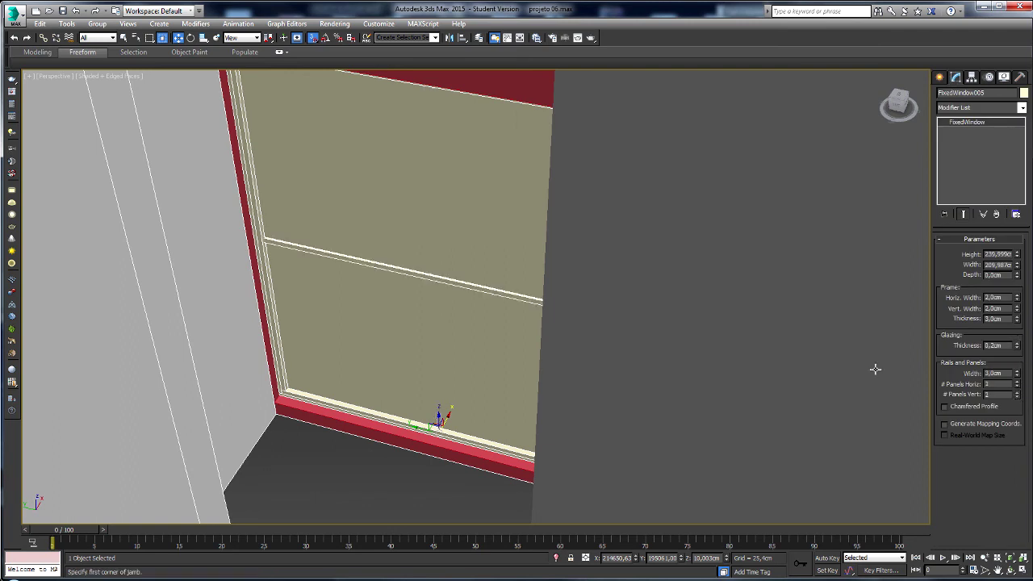
right_click(438, 286)
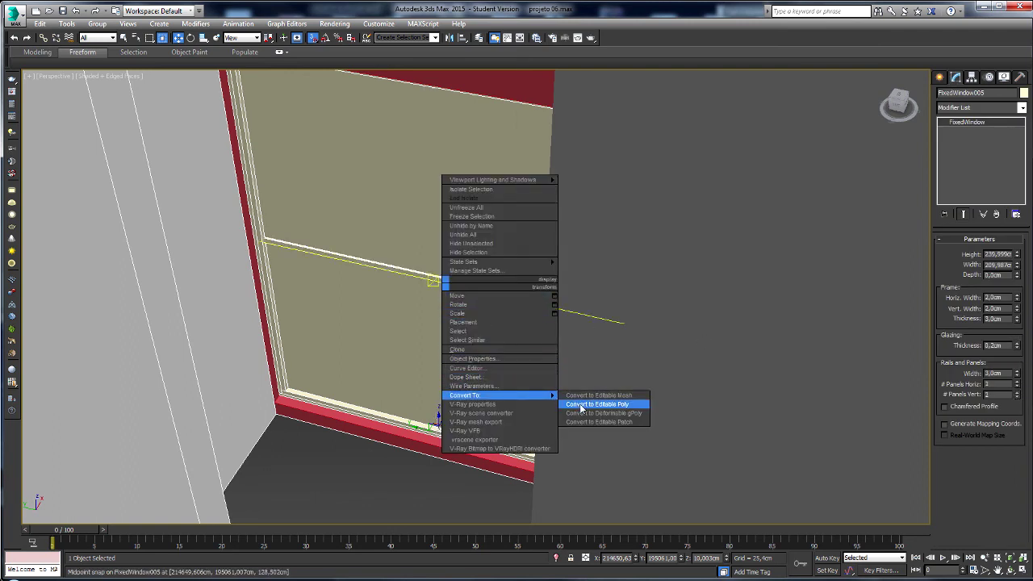
left_click(586, 403)
key("F3")
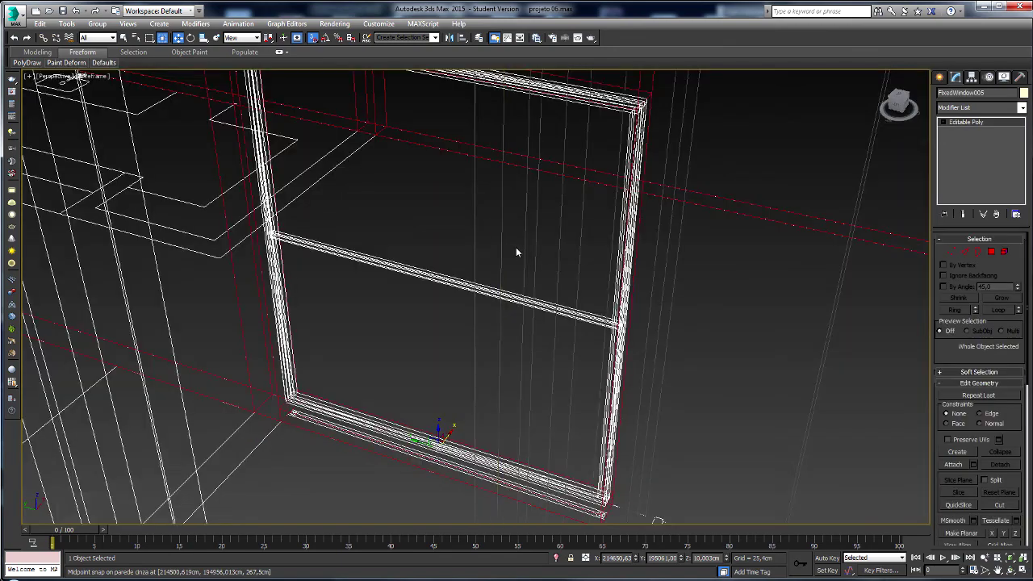
scroll(782, 283, "down", 5)
scroll(210, 303, "up", 4)
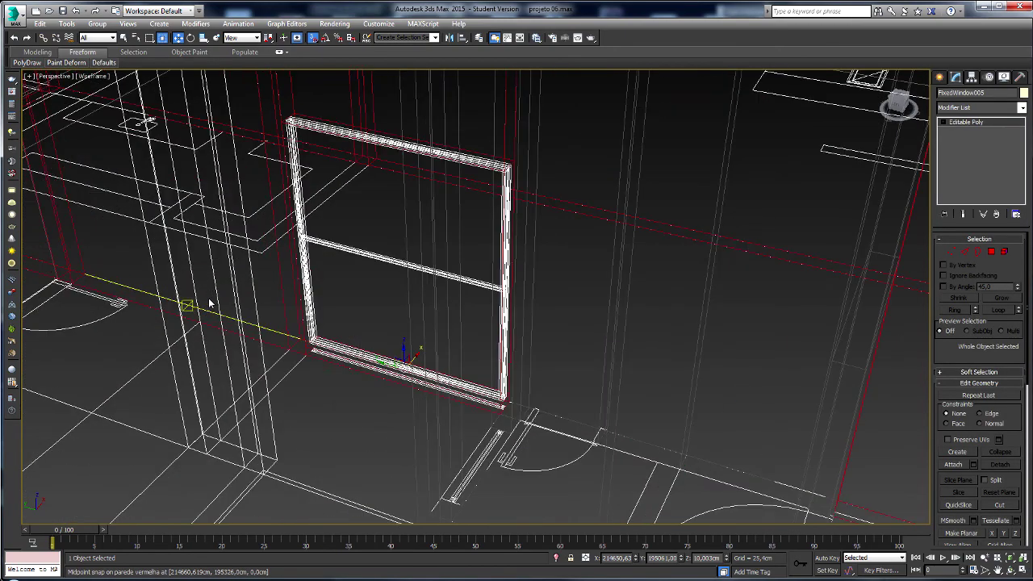
- Raise the crossbar vertices by a 70 cm Z offset, from 130 to 200 cm
left_click(951, 251)
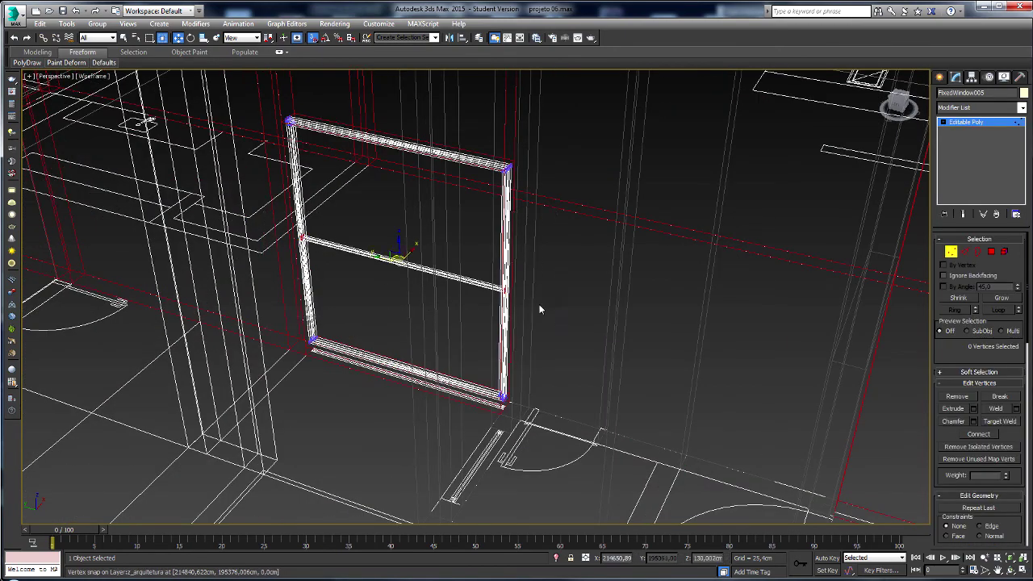
key("ctrl+a")
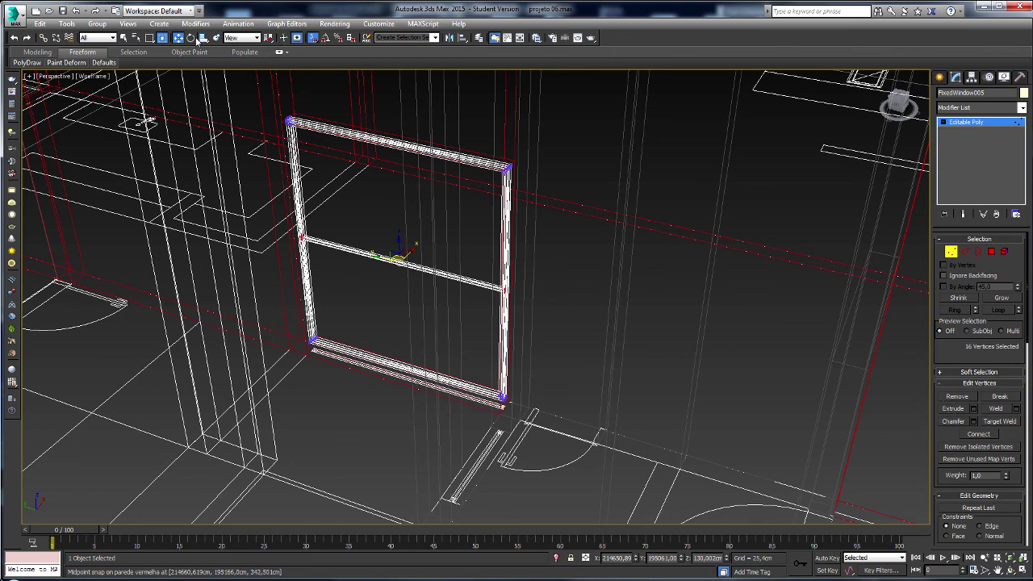
right_click(179, 38)
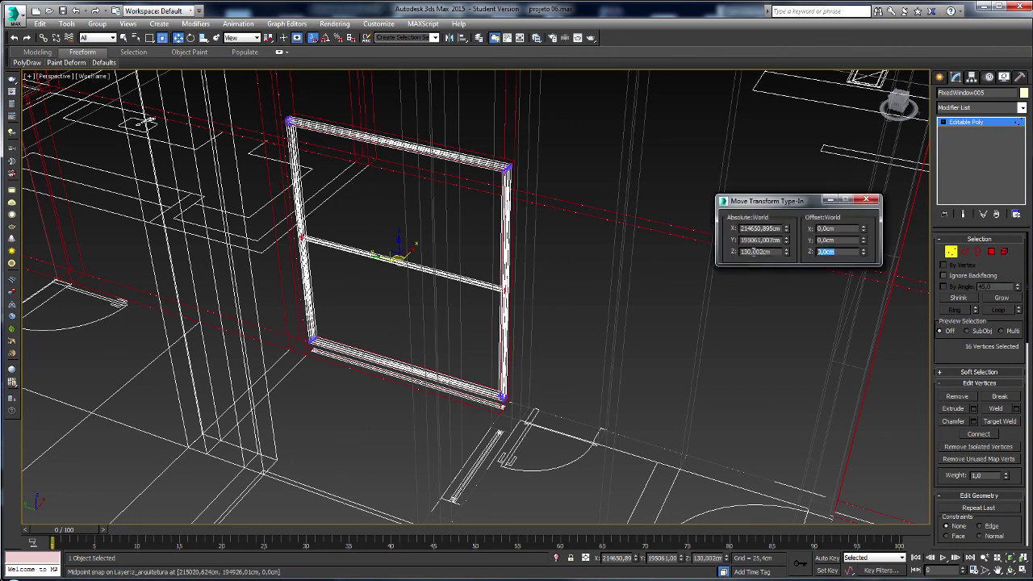
type("70")
key("Return")
middle_click_drag(910, 211, 807, 242, "alt")
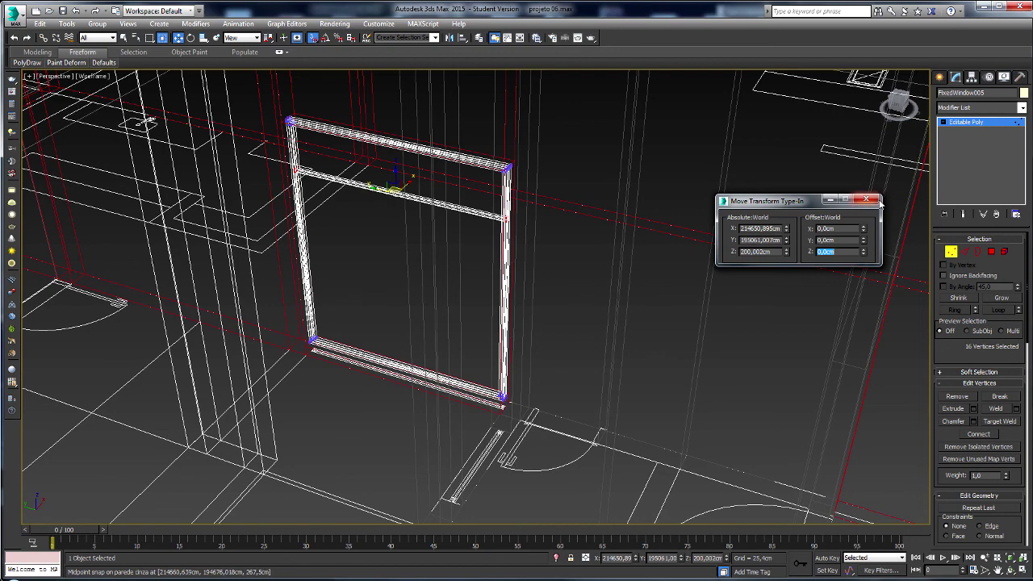
key("F3")
mouse_move(736, 201)
middle_mouse_down("alt")
mouse_move(659, 231)
mouse_move(675, 217)
middle_mouse_up("alt")
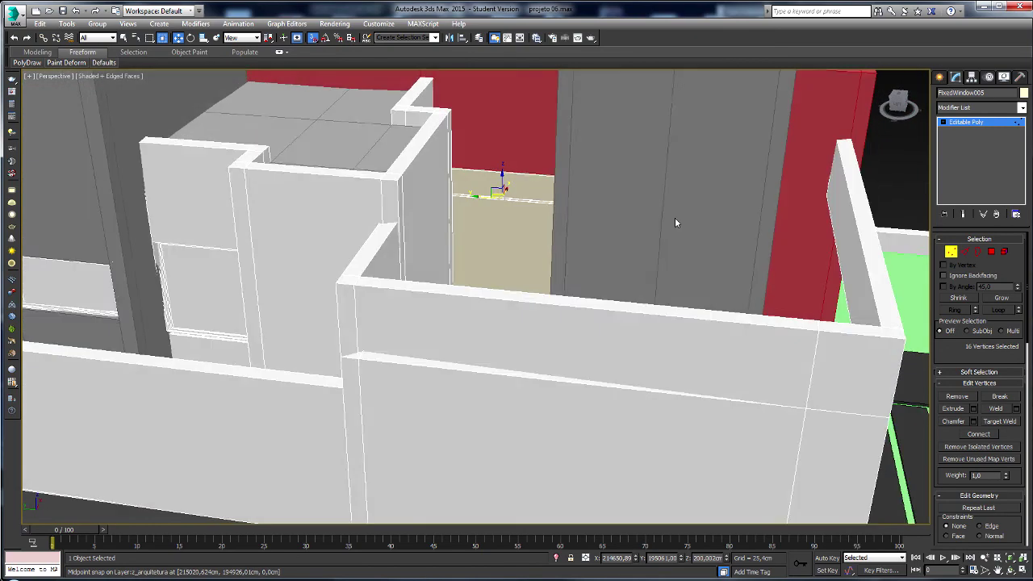
- Leave Vertex mode and set FixedWindow005's object colour to white
left_click(952, 251)
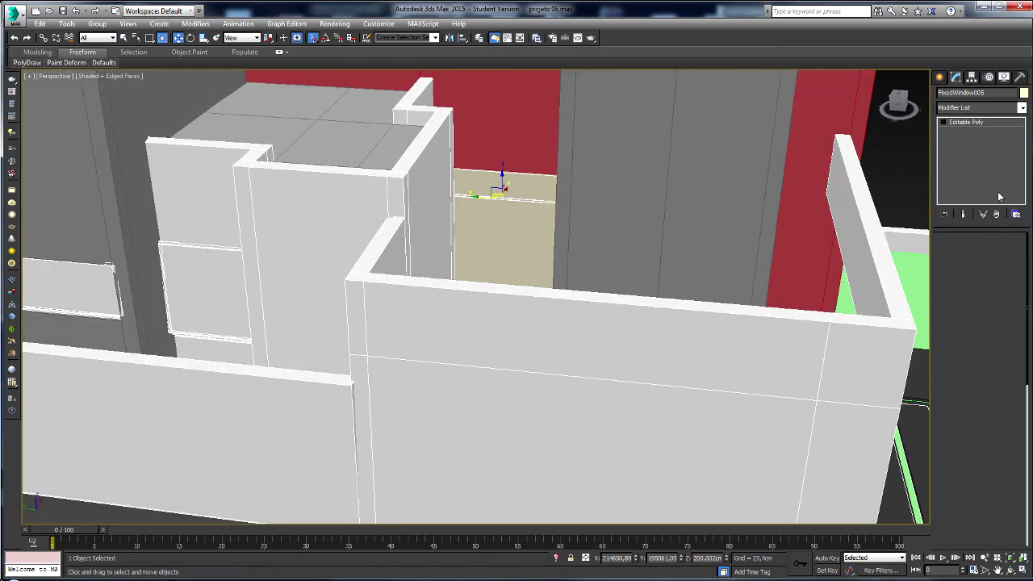
left_click(1024, 93)
left_click(629, 323)
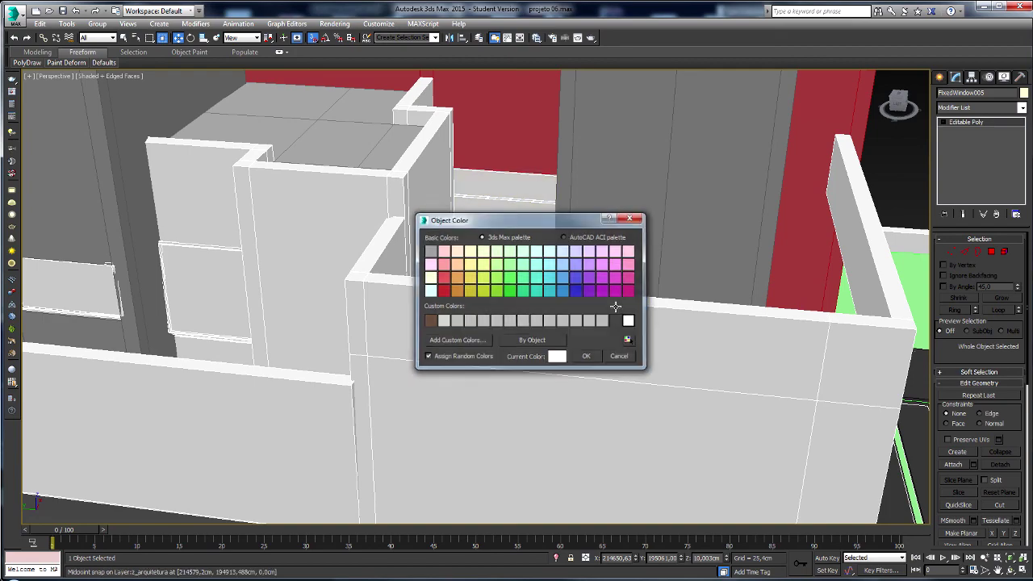
left_click(587, 356)
middle_click_drag(586, 355, 606, 269, "alt")
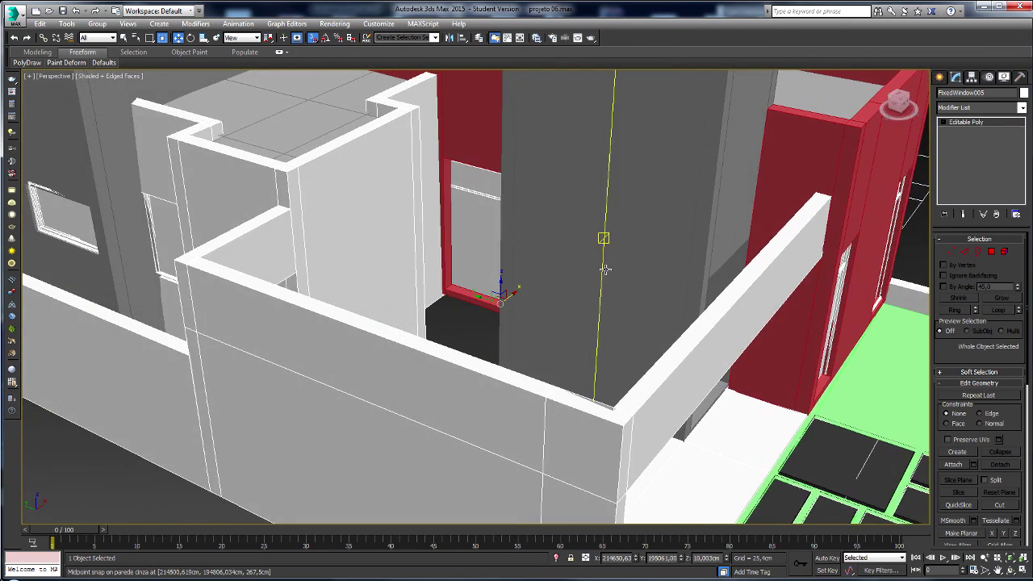
- Add FixedWindow005 to the janelas layer in the Layer Explorer
left_click(479, 38)
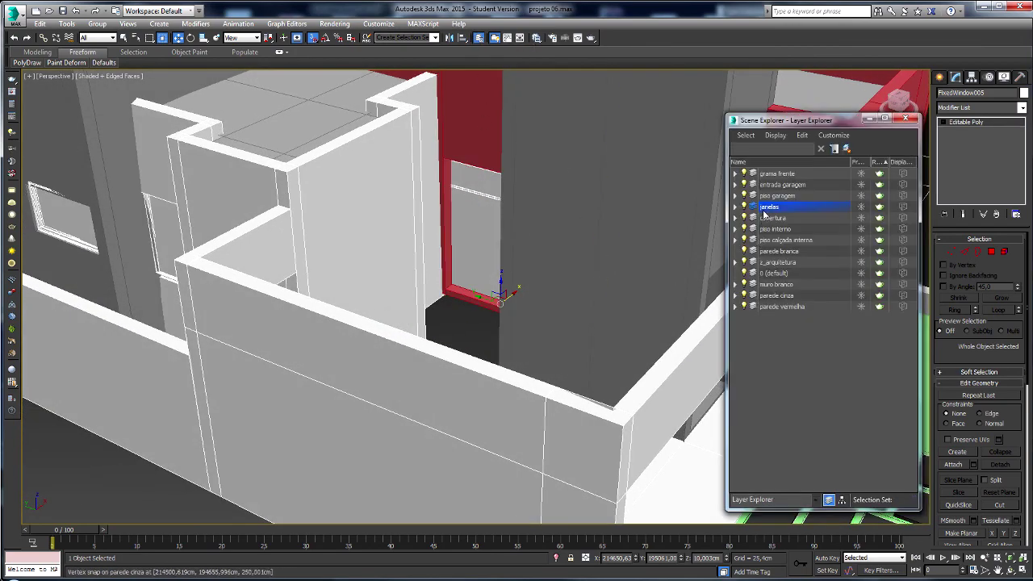
left_click(750, 207)
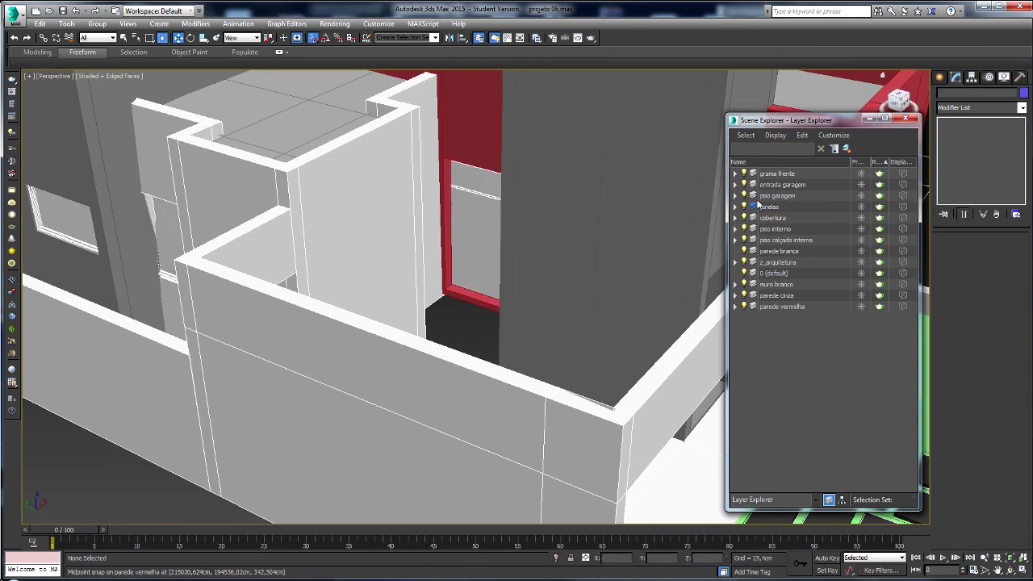
left_click(905, 119)
scroll(535, 192, "down", 5)
mouse_move(535, 191)
middle_mouse_down("alt")
mouse_move(588, 184)
mouse_move(459, 205)
mouse_move(560, 223)
middle_mouse_up("alt")
scroll(587, 184, "down", 4)
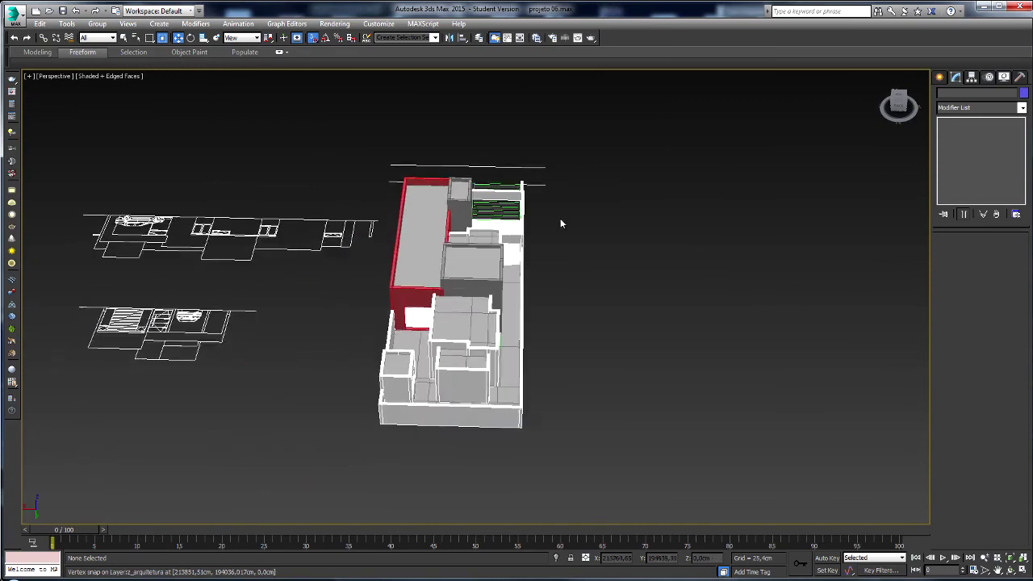
scroll(453, 325, "up", 6)
scroll(453, 325, "down", 5)
middle_click_drag(454, 325, 426, 292, "alt")
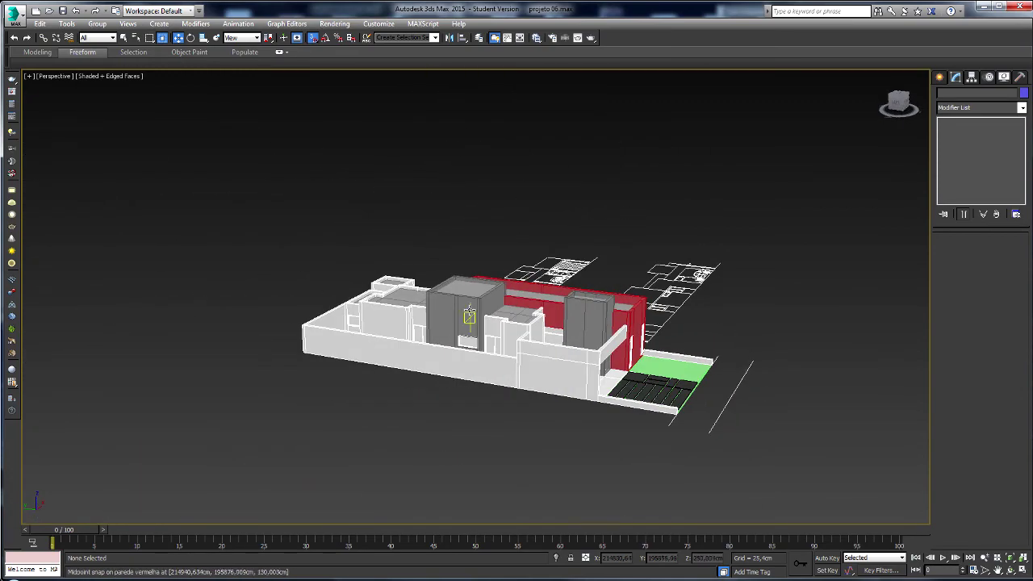
scroll(521, 364, "up", 2)
scroll(516, 364, "up", 2)
scroll(507, 363, "up", 2)
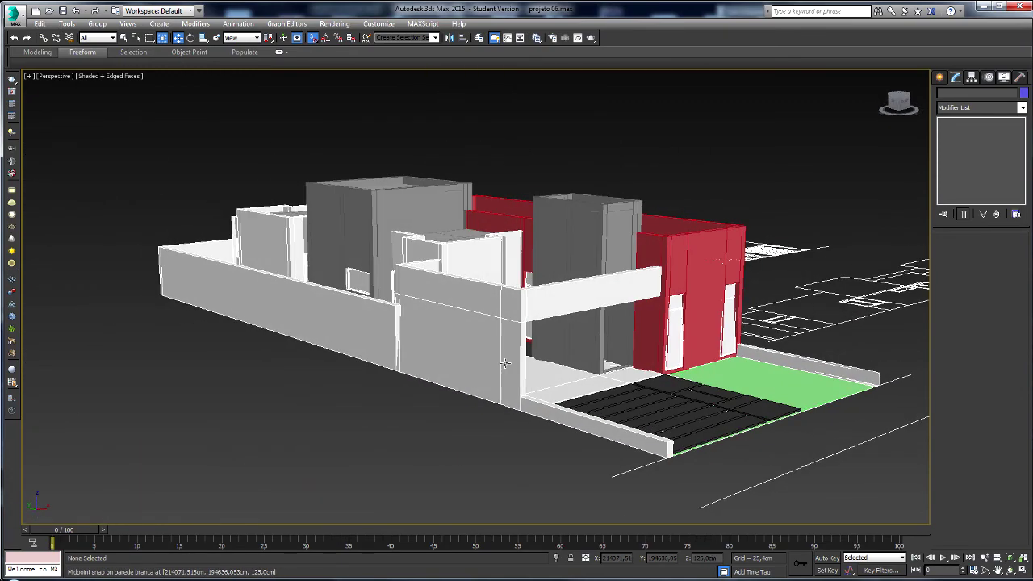
scroll(505, 347, "down", 2)
mouse_move(514, 387)
middle_mouse_down("alt")
mouse_move(524, 415)
mouse_move(543, 379)
mouse_move(556, 380)
middle_mouse_up("alt")
scroll(531, 428, "up", 4)
scroll(546, 369, "up", 3)
scroll(548, 364, "up", 2)
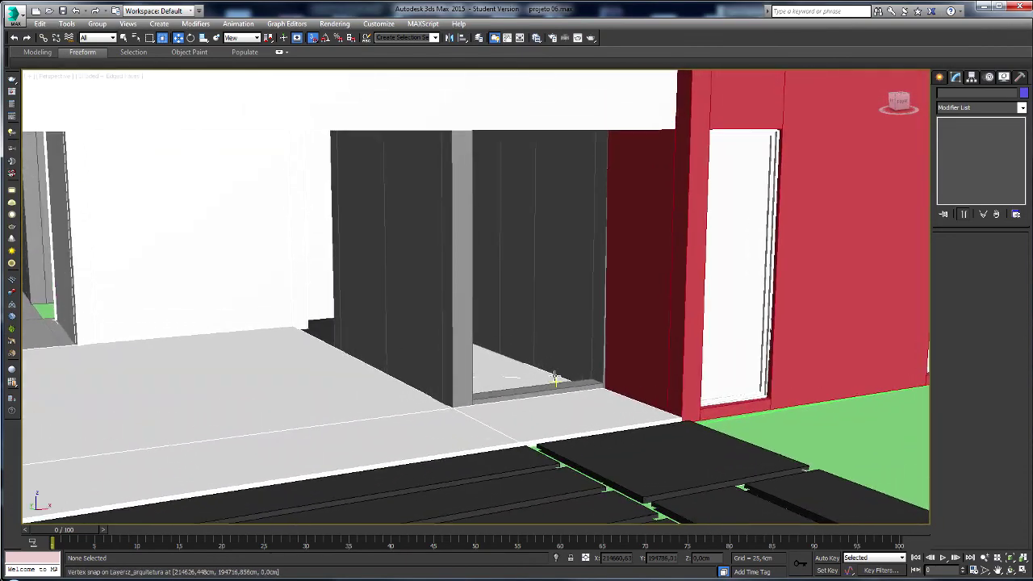
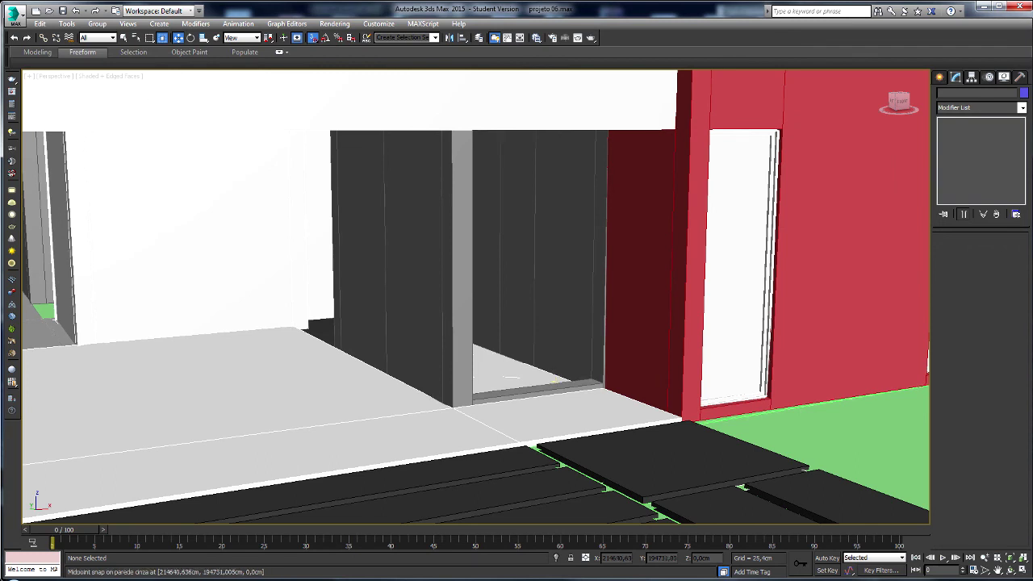
- Choose the Pivot door type from the Doors category in the Create panel
left_click(940, 77)
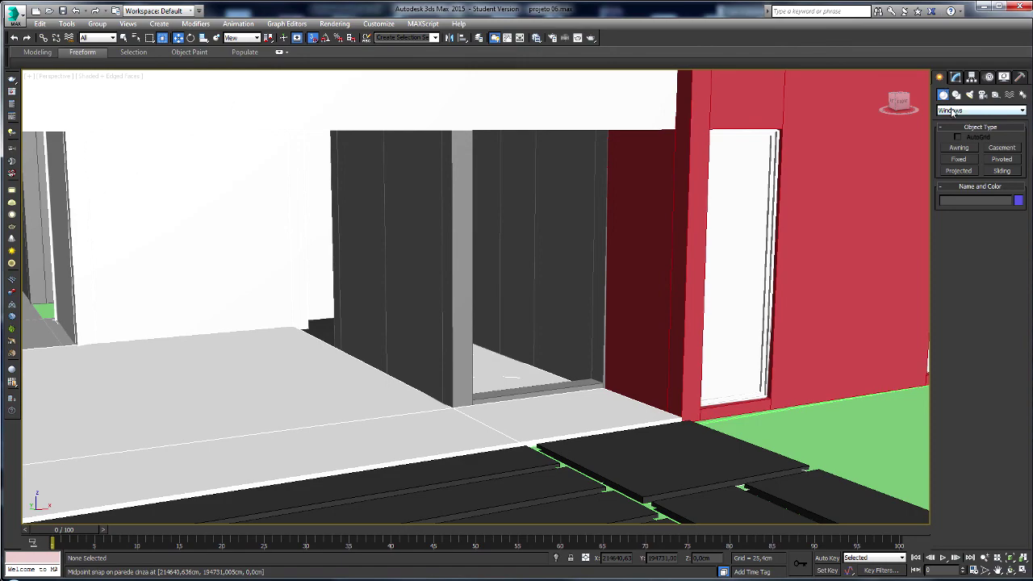
left_click(980, 111)
left_click(960, 166)
middle_click_drag(627, 318, 908, 208, "alt")
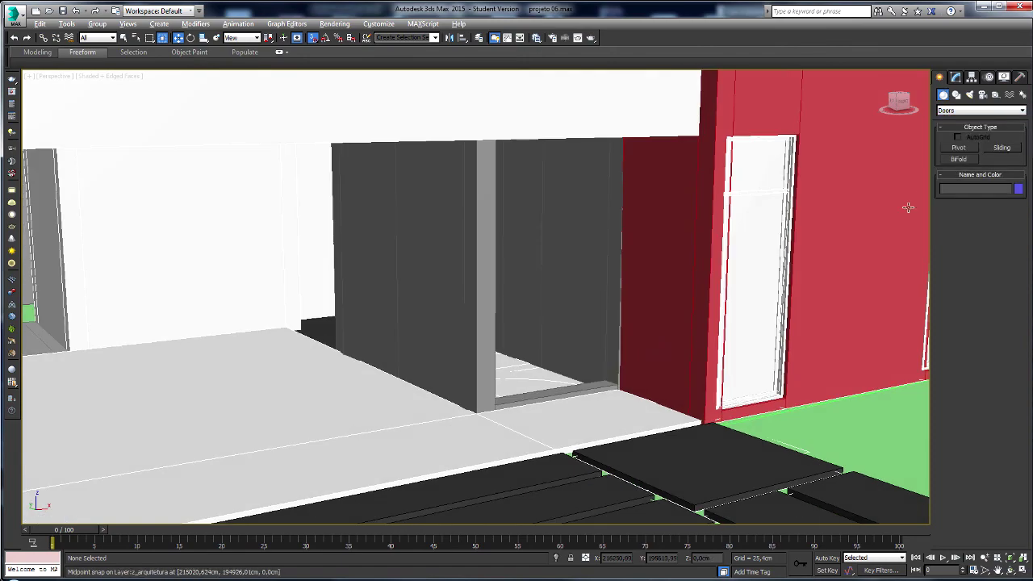
left_click(959, 148)
- Orbit and zoom in wireframe to frame the doorway beside the red wall
middle_click_drag(835, 214, 619, 361, "alt")
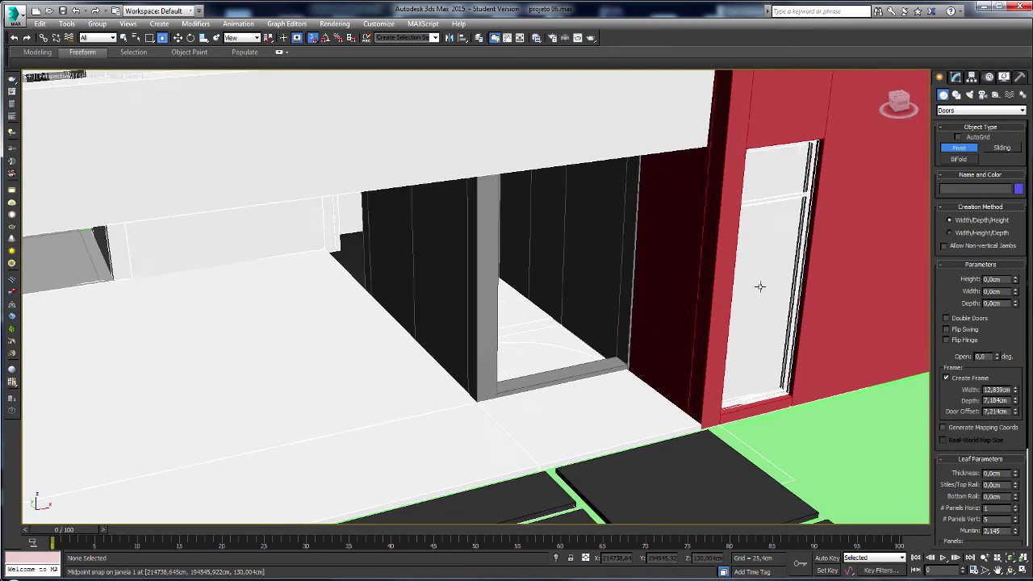
scroll(620, 361, "up", 1)
scroll(645, 362, "up", 1)
scroll(652, 362, "up", 3)
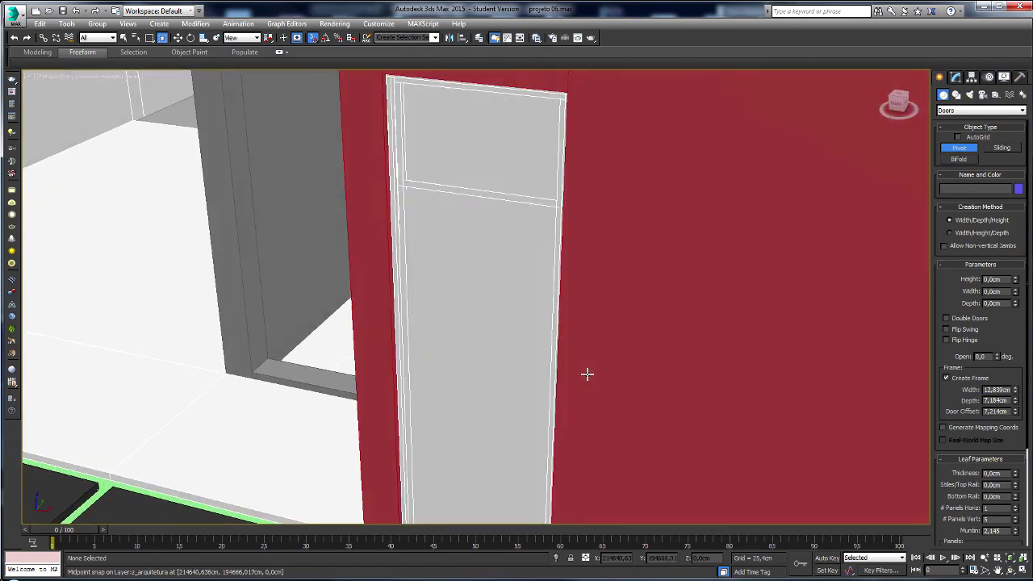
mouse_move(504, 370)
middle_mouse_down("alt")
mouse_move(519, 364)
mouse_move(500, 438)
mouse_move(638, 298)
mouse_move(136, 390)
middle_mouse_up("alt")
scroll(316, 385, "down", 1)
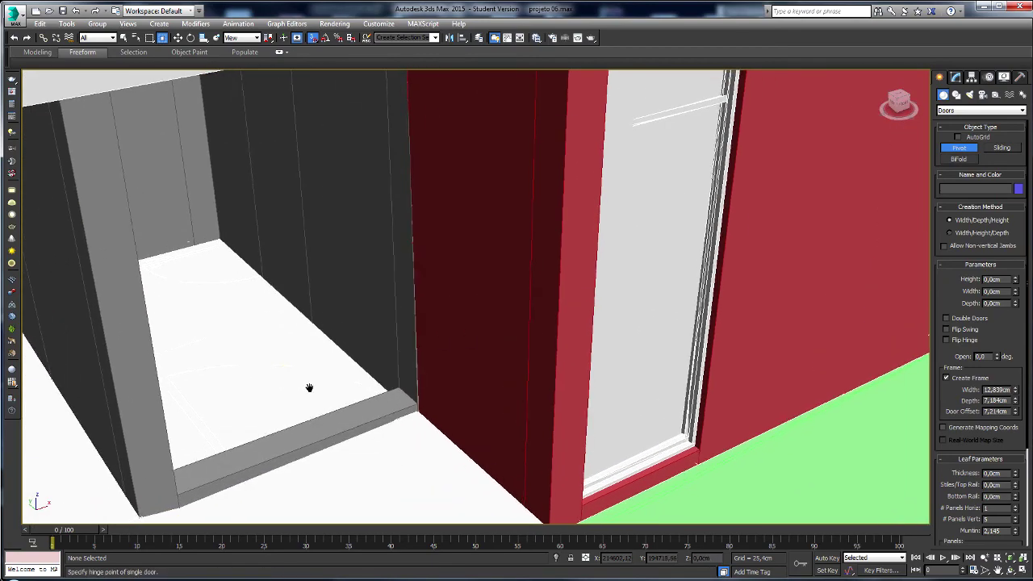
key("F3")
mouse_move(376, 396)
middle_mouse_down("alt")
mouse_move(357, 403)
mouse_move(477, 392)
mouse_move(444, 383)
middle_mouse_up("alt")
key("F3")
key("F3")
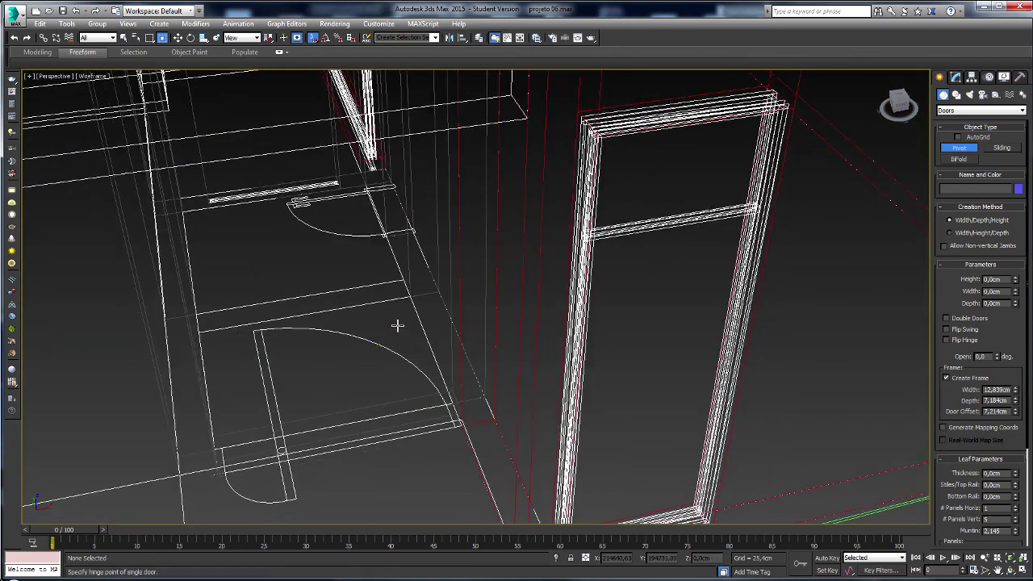
middle_click_drag(418, 323, 476, 314, "alt")
key("F3")
key("F3")
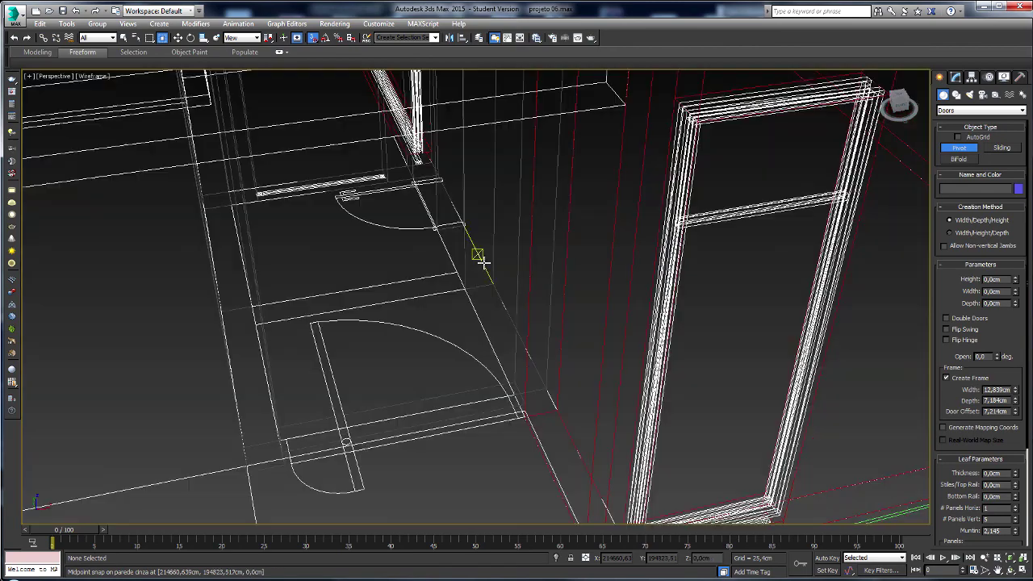
scroll(441, 389, "up", 2)
scroll(464, 367, "up", 1)
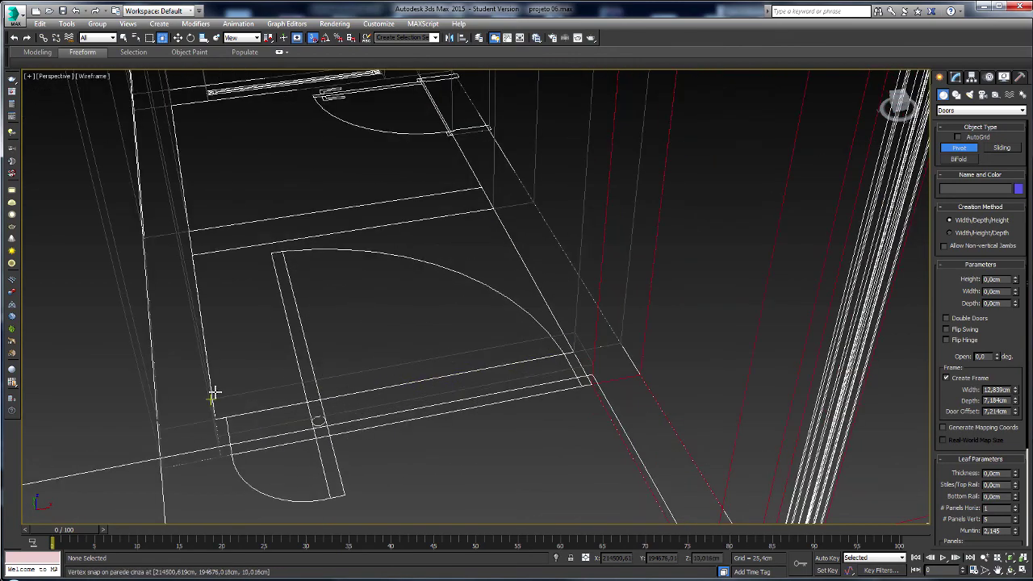
- Draw the pivot door about 140 cm wide, 30 cm deep and 250 cm tall across the doorway
left_click_drag(214, 393, 556, 343)
right_click(555, 343)
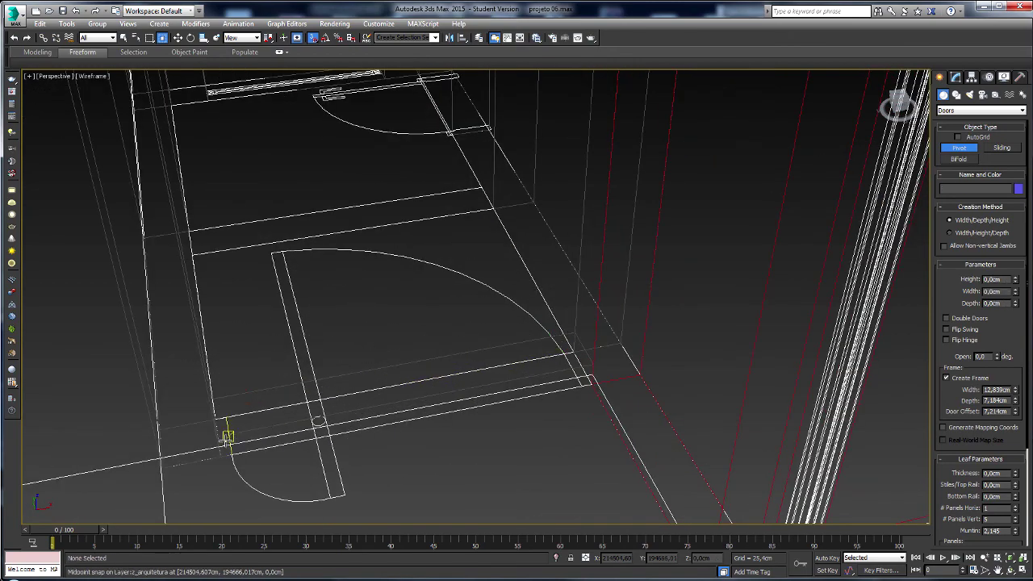
mouse_move(218, 439)
left_mouse_down()
mouse_move(584, 368)
mouse_move(522, 350)
left_mouse_up()
left_click(574, 331)
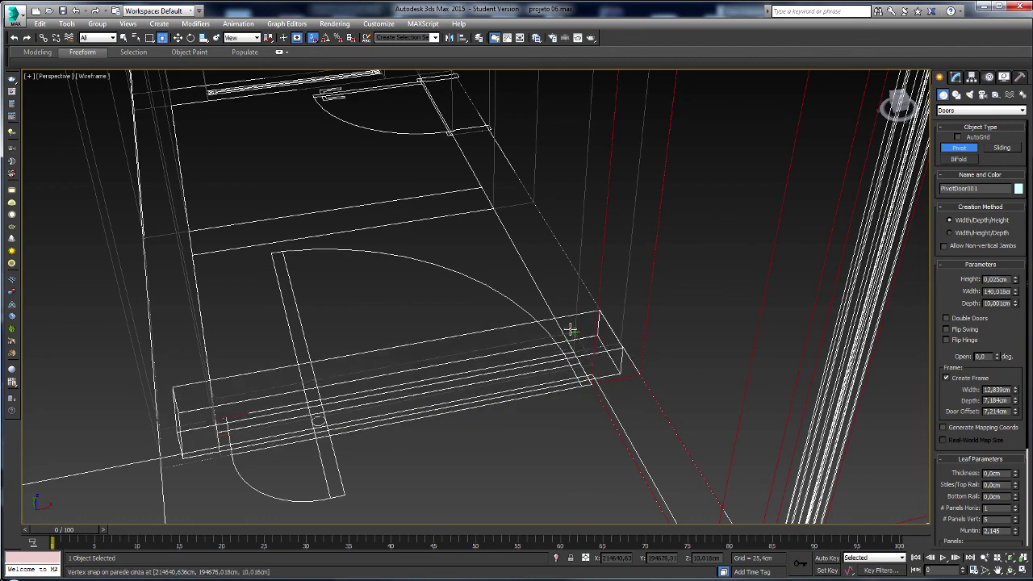
scroll(575, 268, "down", 3)
left_click(578, 182)
- Return to shaded view and bring up PivotDoor001's parameters in the Modify panel
key("F3")
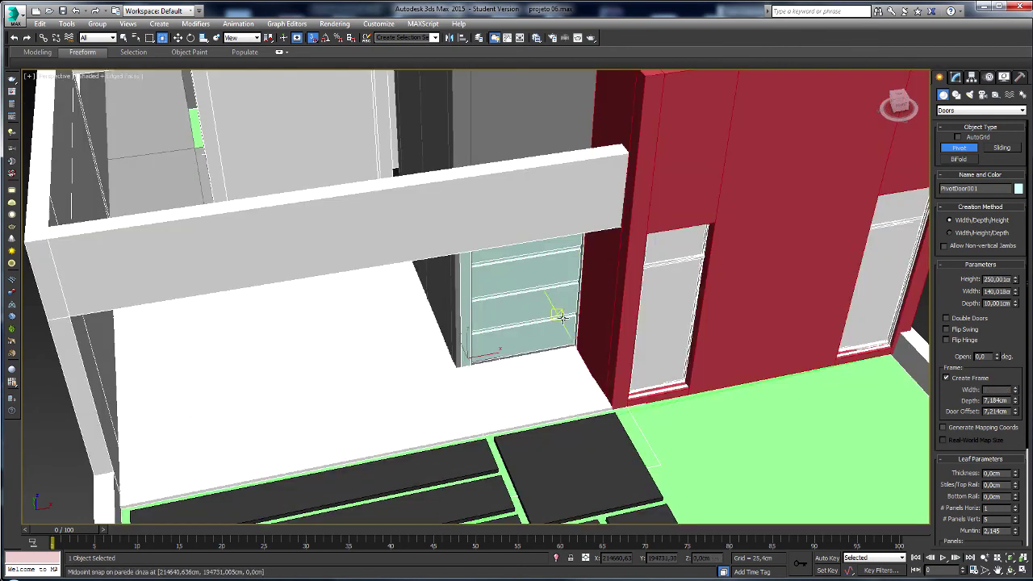
scroll(567, 287, "up", 5)
scroll(560, 364, "down", 2)
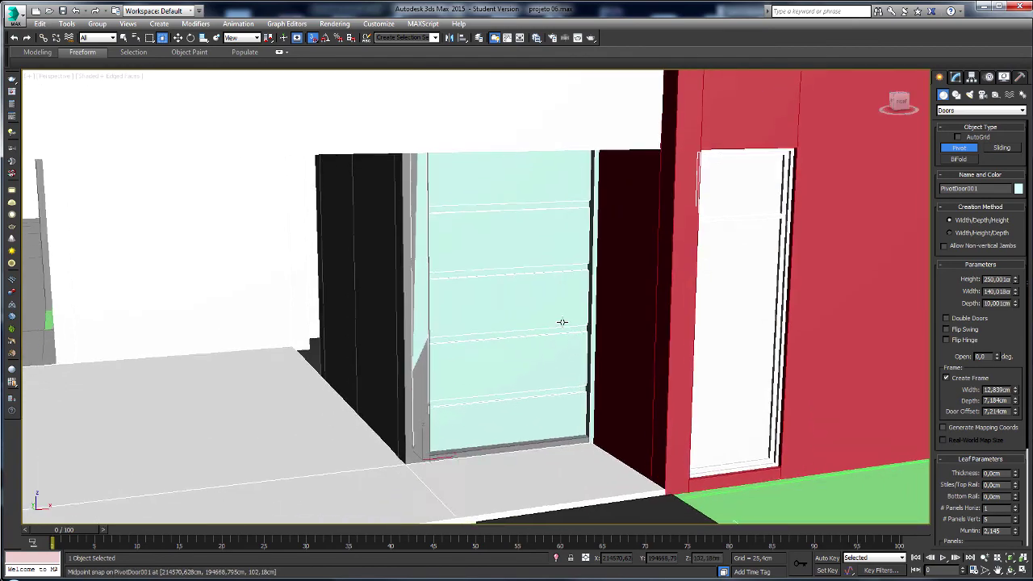
scroll(561, 323, "up", 2)
scroll(542, 320, "down", 2)
scroll(559, 308, "down", 2)
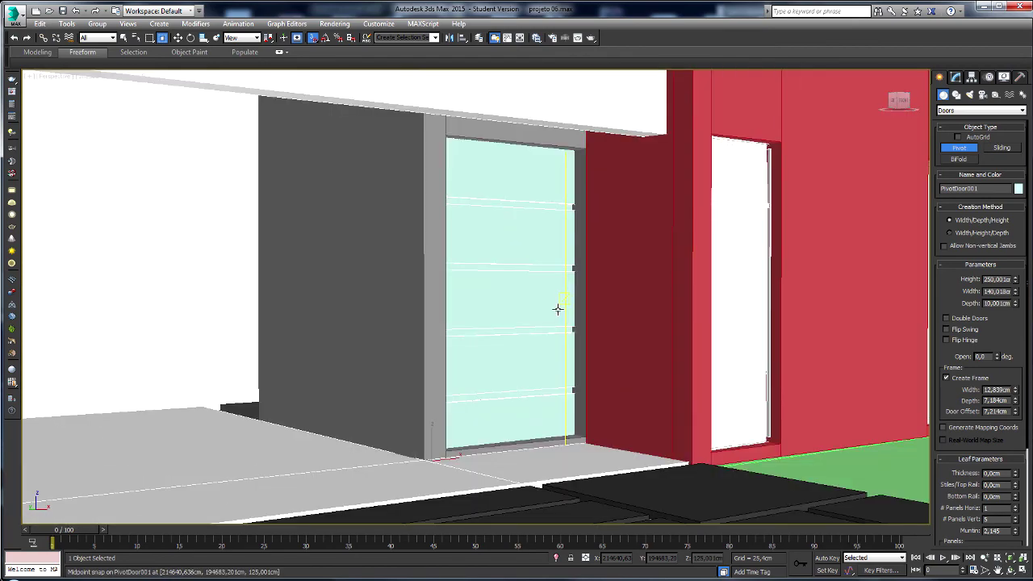
left_click(958, 78)
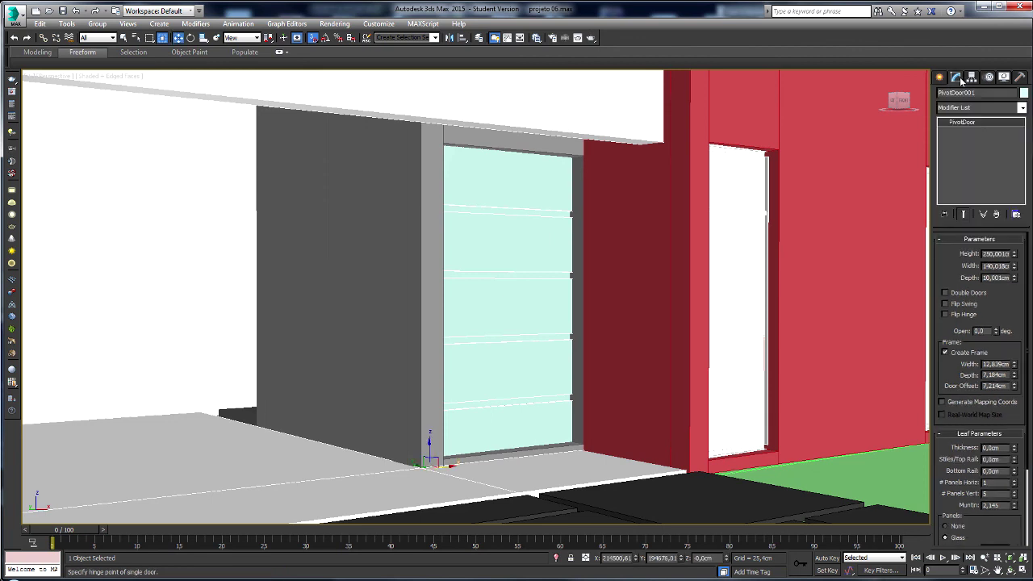
left_click(125, 38)
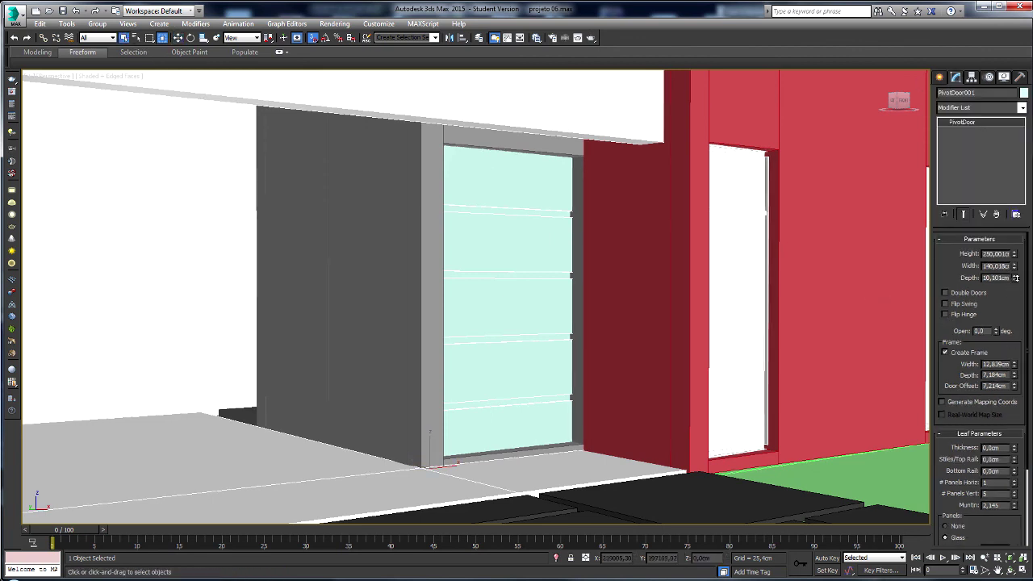
- Adjust the door's Depth spinner until it settles at about 14 cm
left_click_drag(1015, 278, 1015, 291)
scroll(618, 307, "up", 2)
scroll(597, 309, "up", 3)
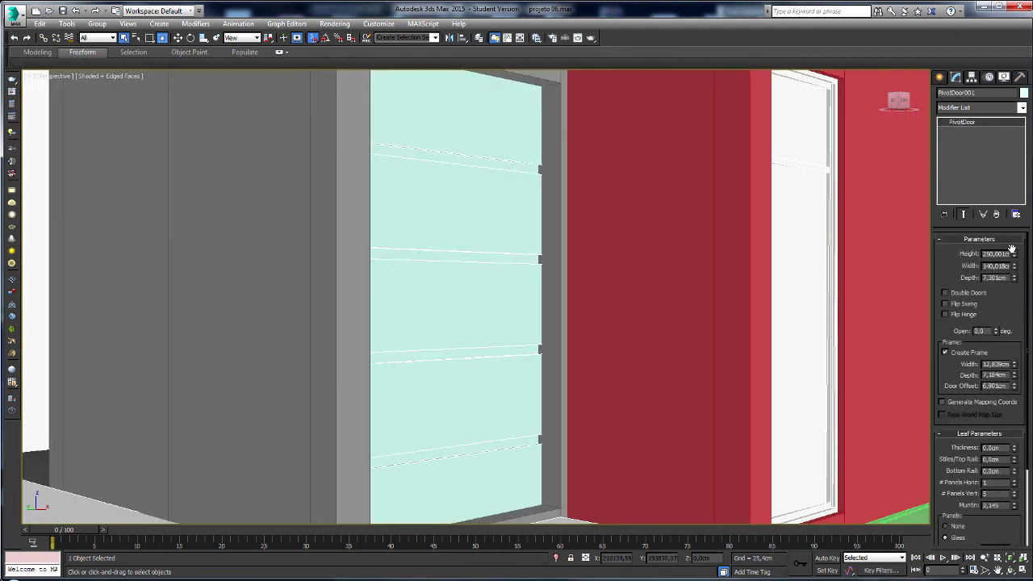
left_click_drag(1015, 277, 1015, 386)
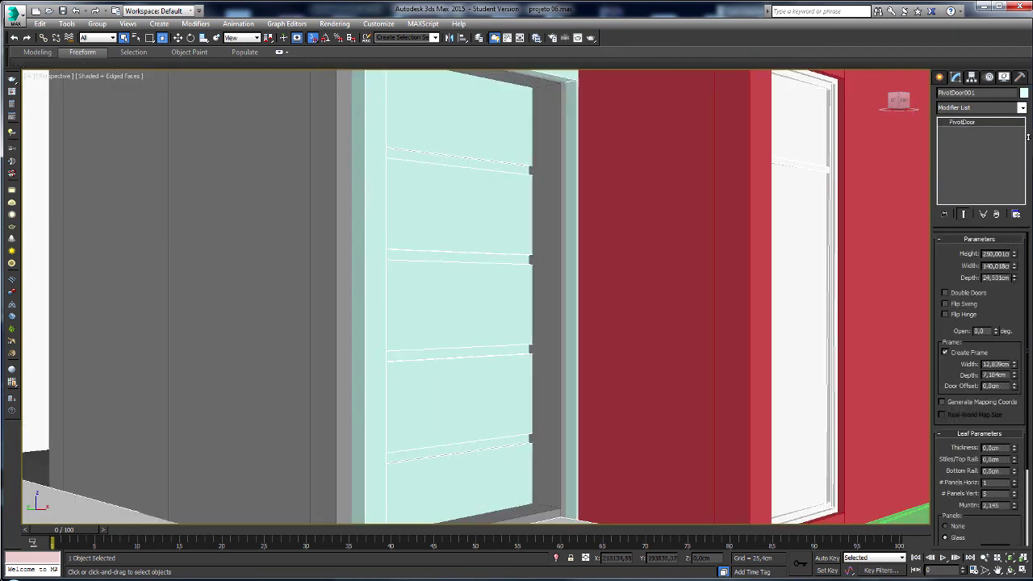
left_click_drag(1018, 255, 1017, 242)
scroll(538, 350, "down", 3)
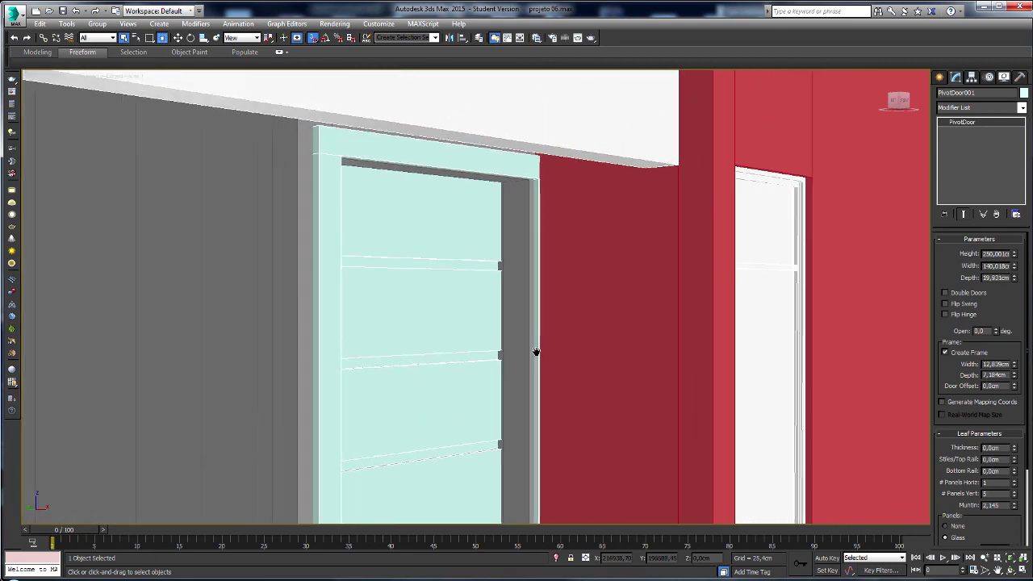
scroll(502, 346, "down", 3)
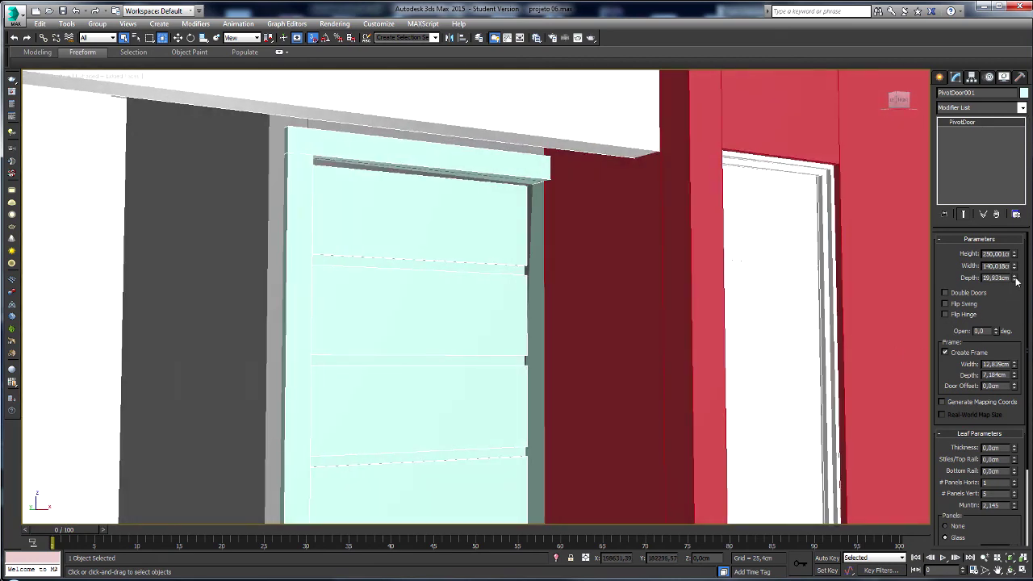
left_click_drag(1015, 278, 1026, 323)
left_click_drag(1026, 319, 1024, 294)
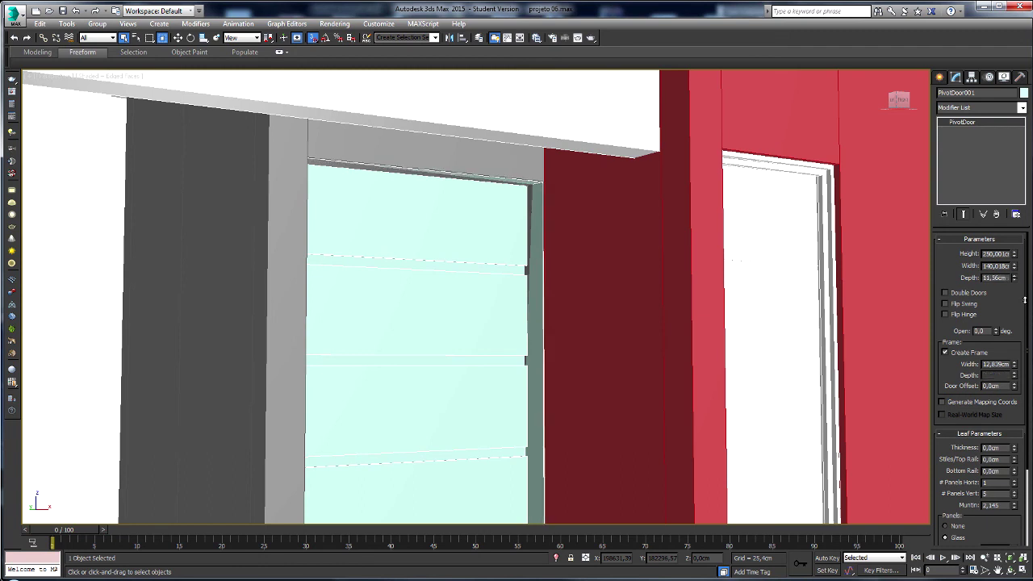
- Lower the door height slightly to about 238 cm and check the door bottom in wireframe
mouse_move(1015, 254)
left_mouse_down()
mouse_move(1027, 257)
mouse_move(1019, 272)
left_mouse_up()
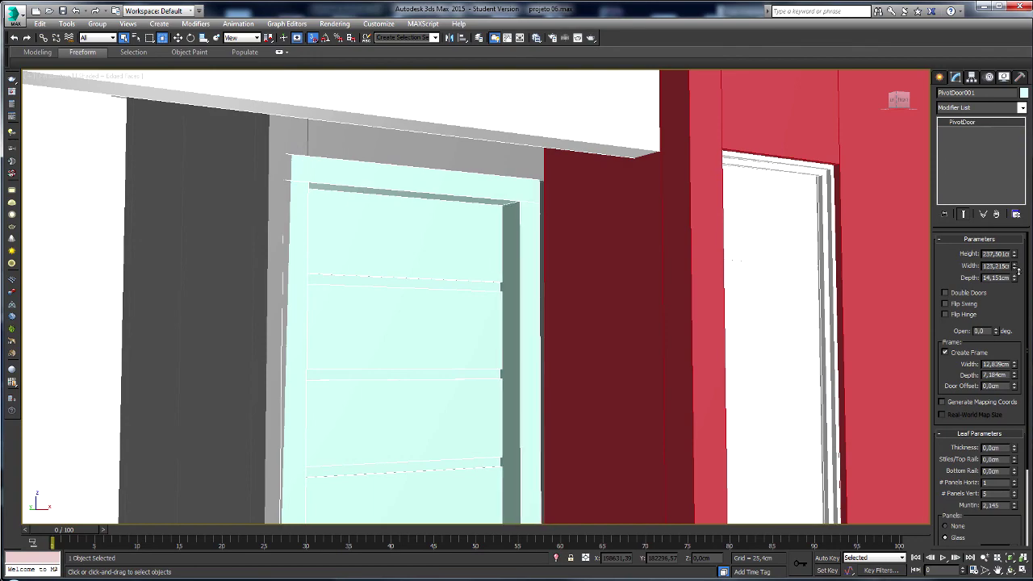
middle_click_drag(568, 237, 341, 358)
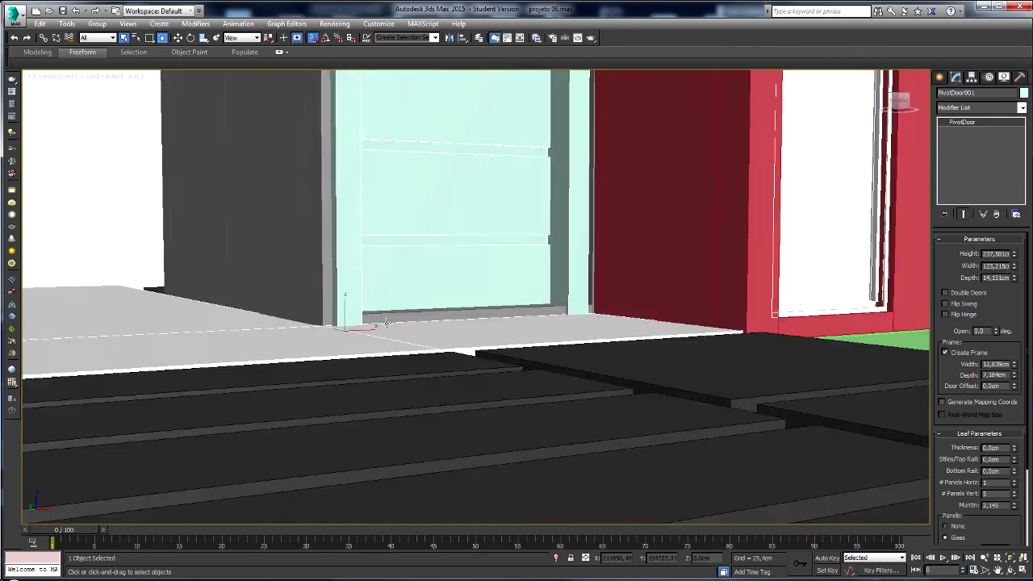
scroll(284, 357, "up", 3)
scroll(284, 357, "up", 3)
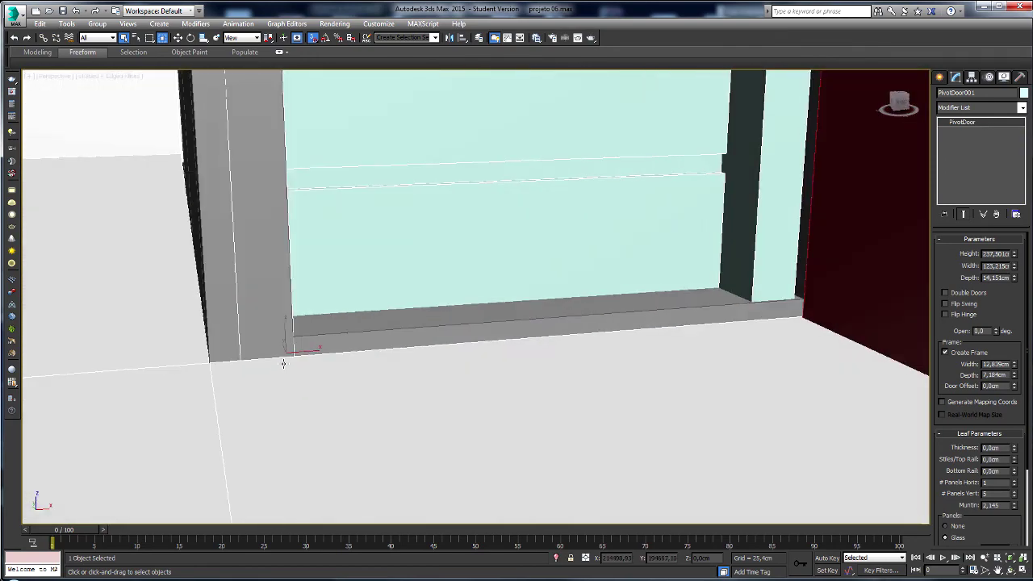
key("F3")
scroll(321, 351, "up", 2)
- Draw a new pivot door across the doorway starting from the hinge point
left_click(358, 373)
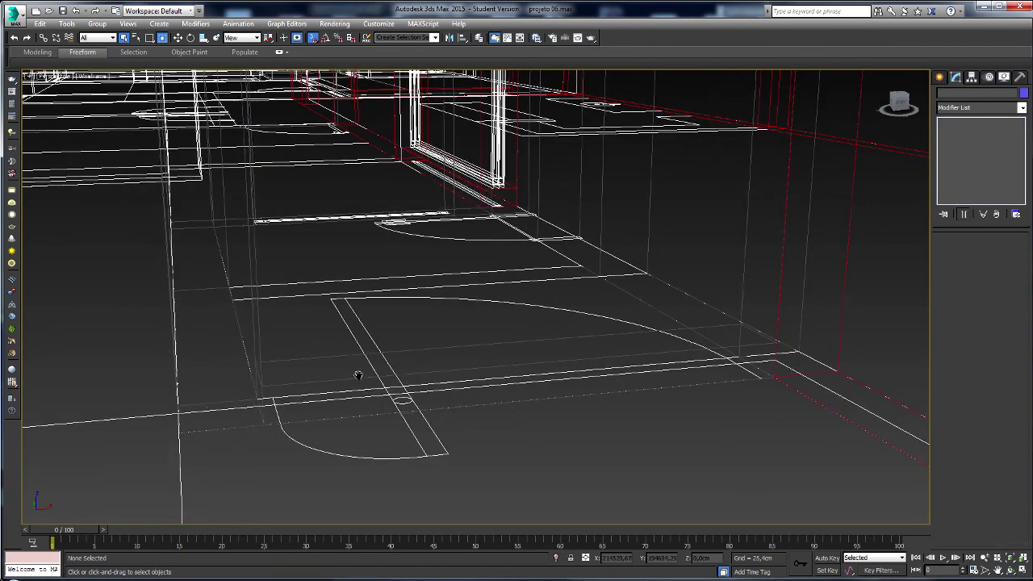
mouse_move(357, 374)
middle_mouse_down()
mouse_move(357, 417)
mouse_move(371, 416)
middle_mouse_up()
left_click(955, 77)
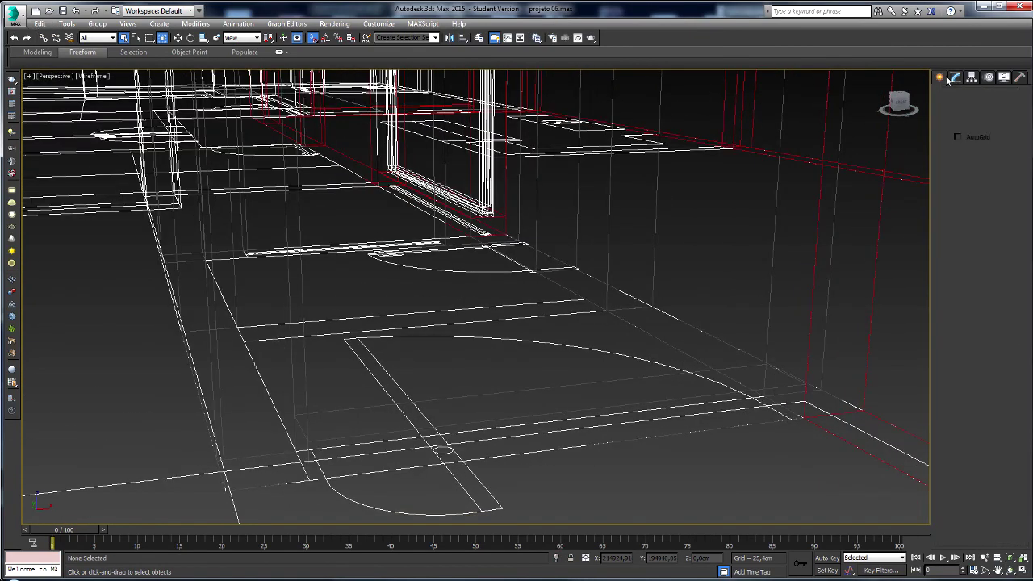
left_click(958, 147)
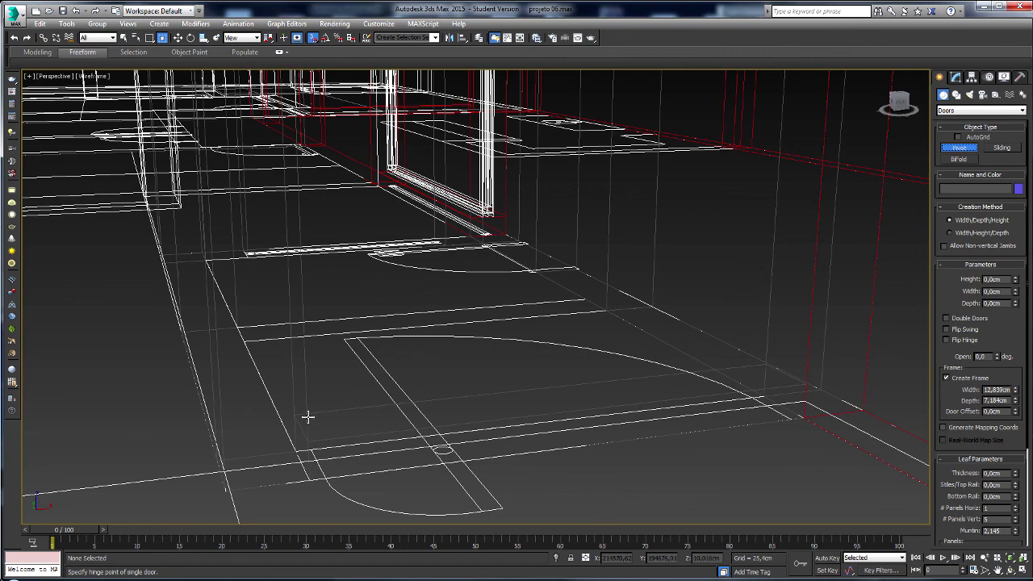
left_click_drag(293, 418, 781, 369)
left_click(810, 383)
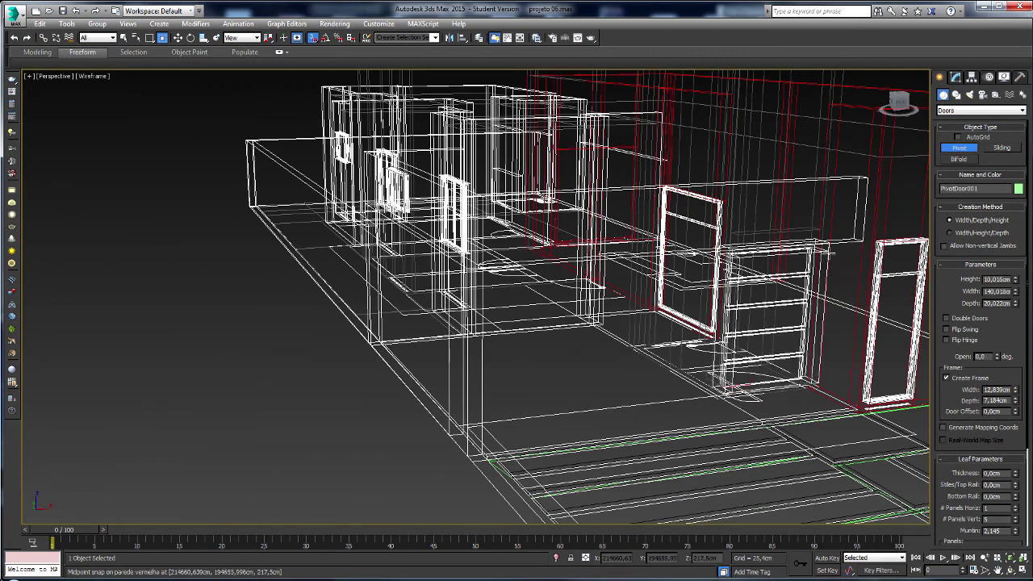
scroll(767, 295, "down", 3)
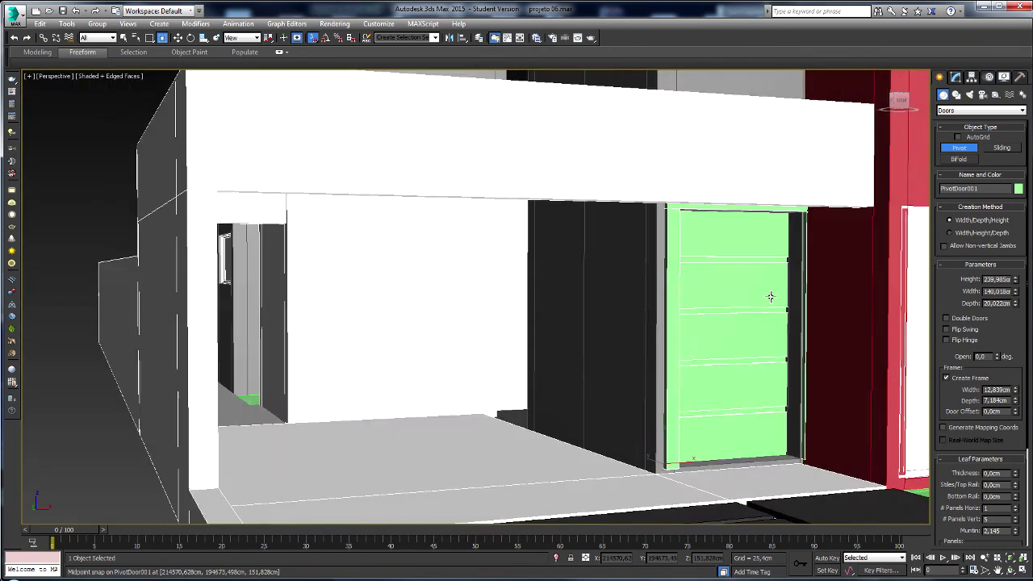
scroll(772, 282, "up", 3)
scroll(773, 284, "up", 1)
middle_click_drag(772, 283, 673, 209)
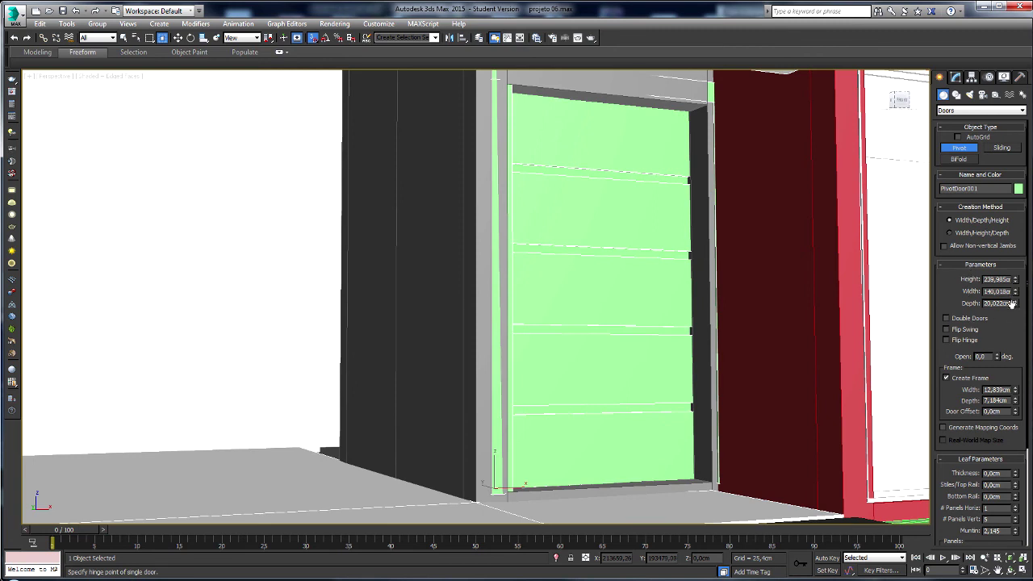
- Enter depth 12, then tune height to 227.985, depth 22.2 and width 117.139 cm
type("12")
key("Return")
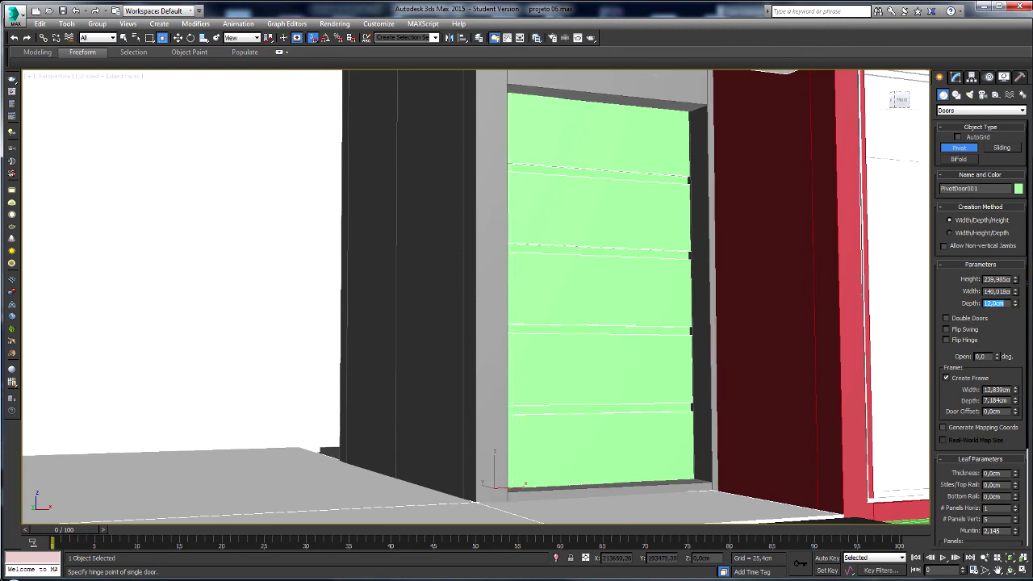
left_click_drag(1015, 281, 1017, 303)
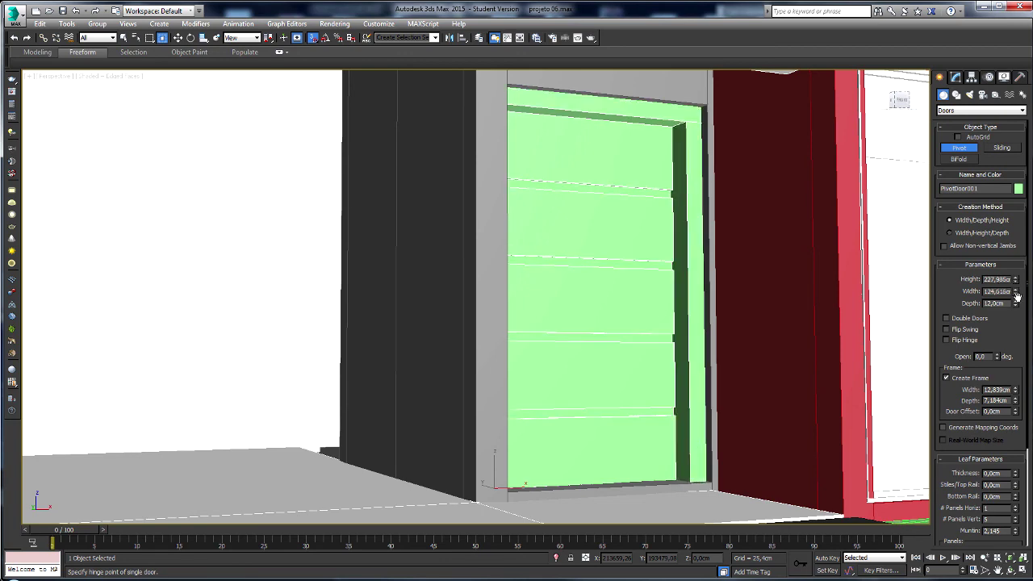
scroll(501, 401, "down", 1)
middle_click_drag(501, 402, 447, 390, "alt")
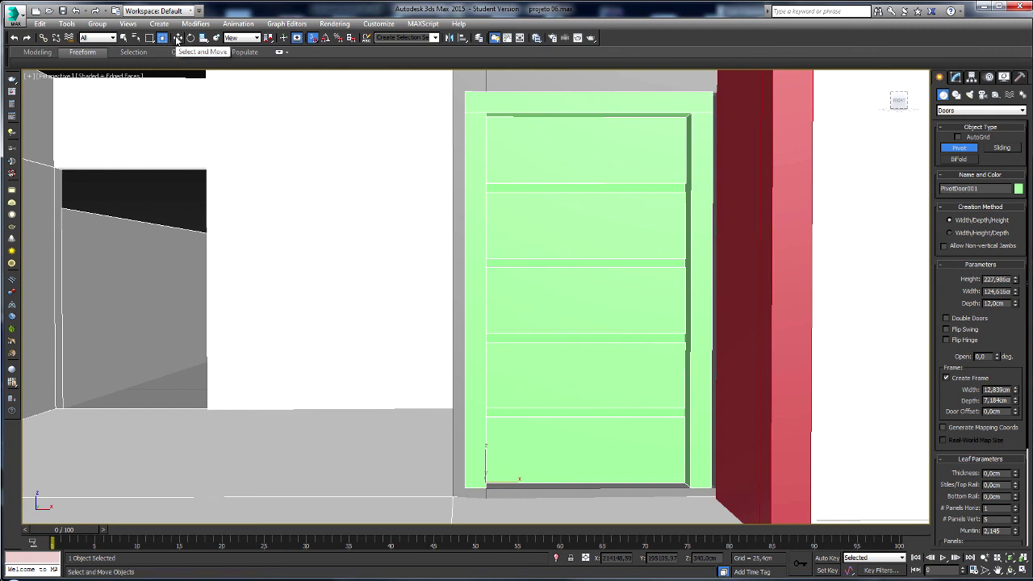
mouse_move(1015, 304)
left_mouse_down()
mouse_move(1016, 313)
mouse_move(1023, 268)
left_mouse_up()
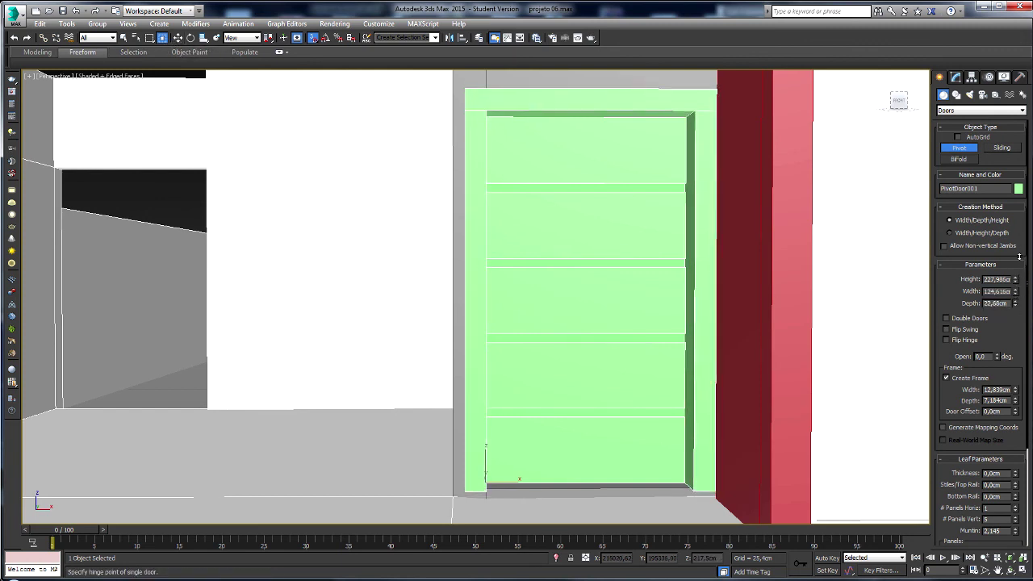
mouse_move(1015, 291)
left_mouse_down()
mouse_move(1020, 299)
mouse_move(1017, 279)
left_mouse_up()
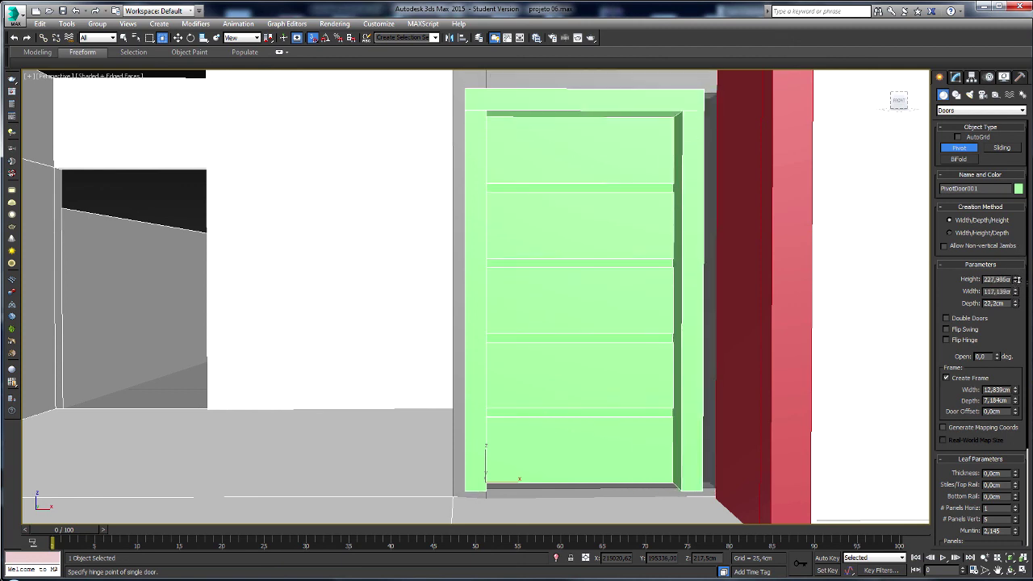
- In Front view, offset the door 10 cm along X with Move Transform Type-In
middle_click_drag(625, 253, 627, 293)
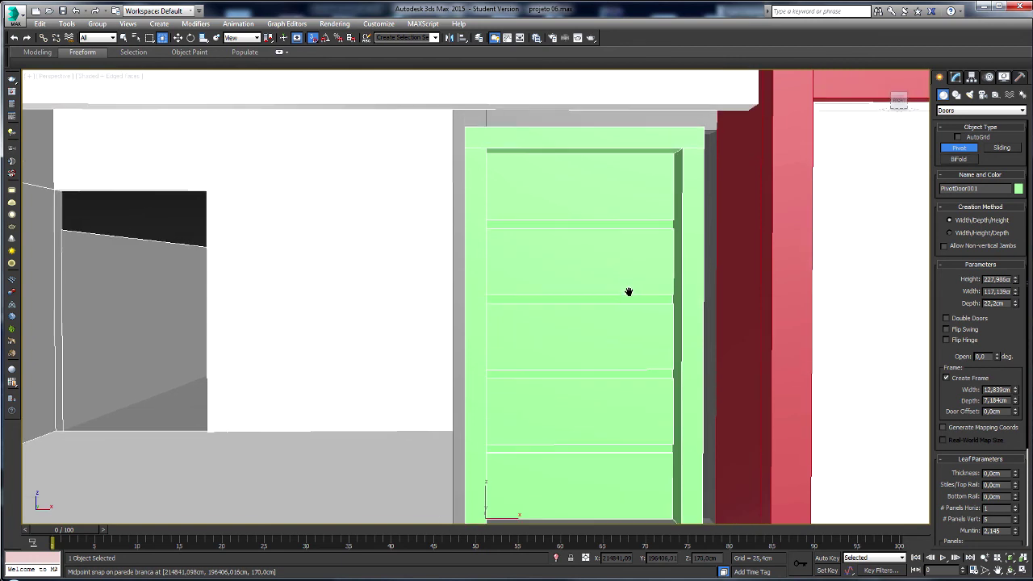
key("f")
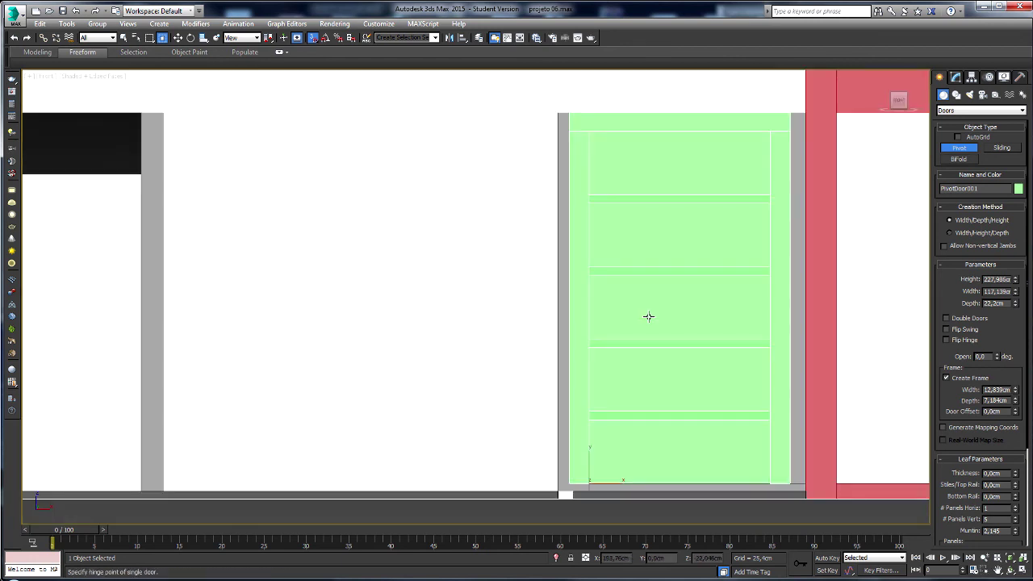
scroll(528, 196, "up", 1)
scroll(529, 202, "down", 1)
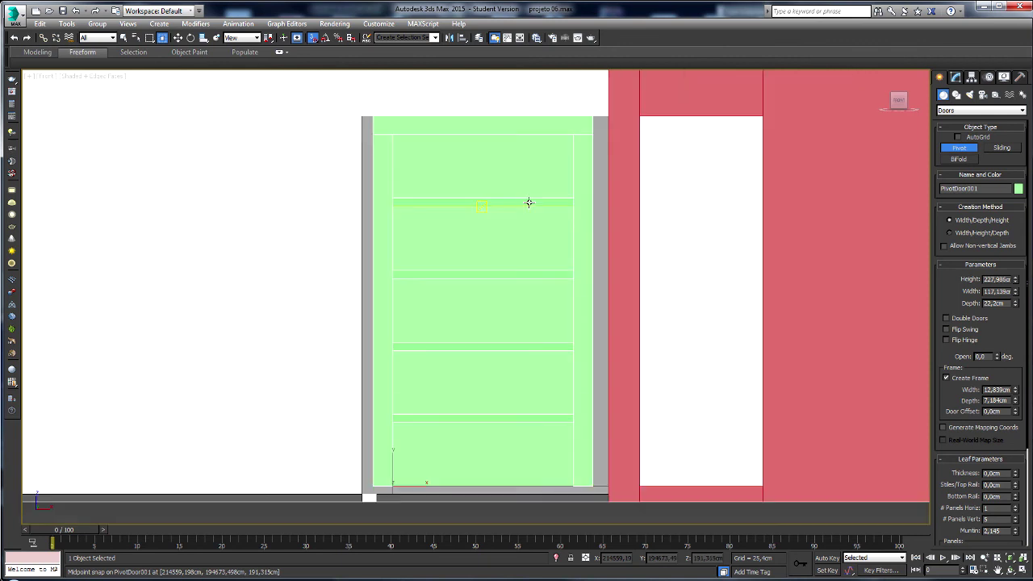
key("F3")
key("F3")
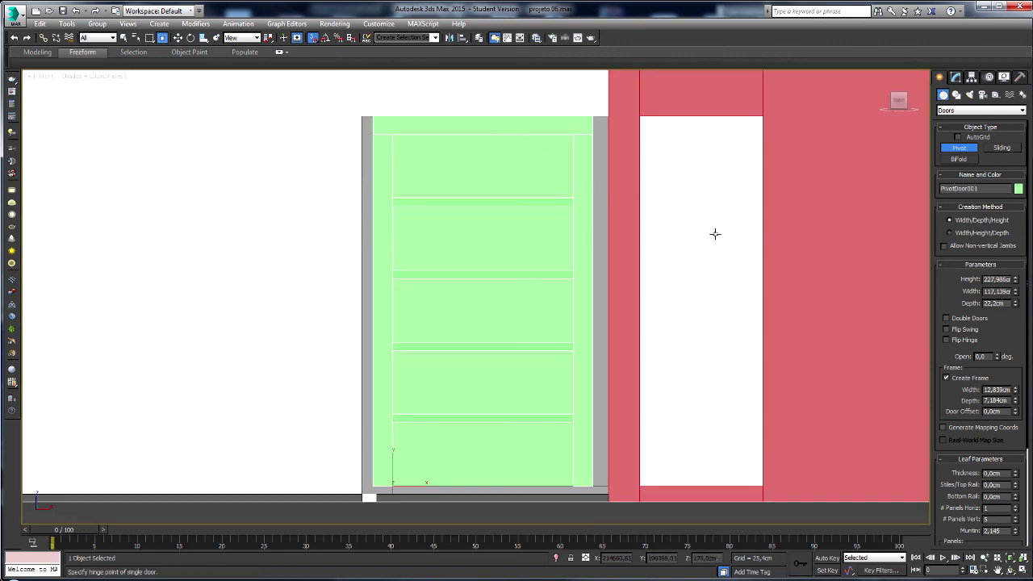
left_click(177, 38)
right_click(177, 38)
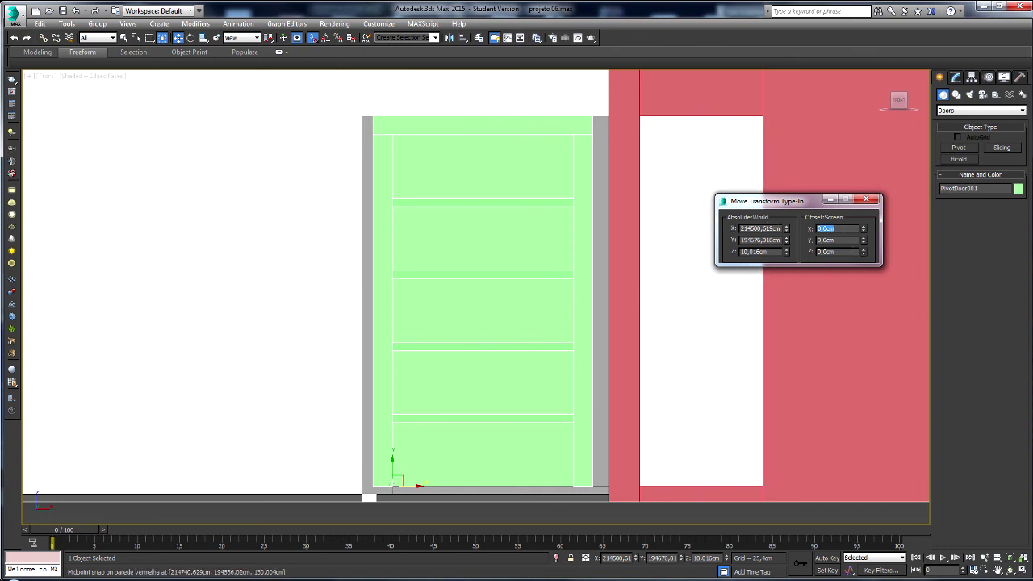
type("10")
key("Return")
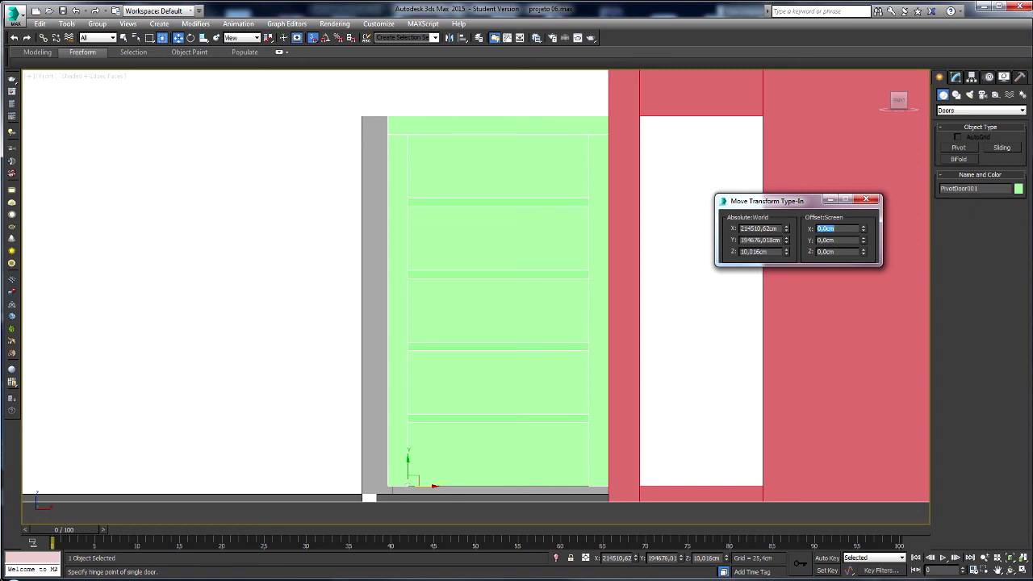
- Offset the door a further 5 cm along X, then back 1 cm
scroll(399, 479, "up", 3)
scroll(411, 403, "up", 2)
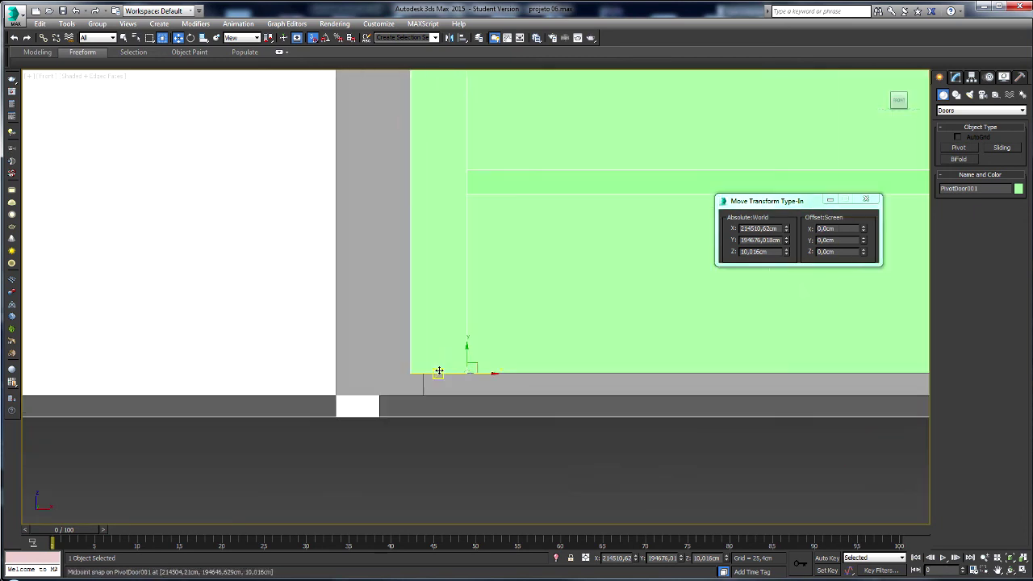
scroll(415, 380, "up", 1)
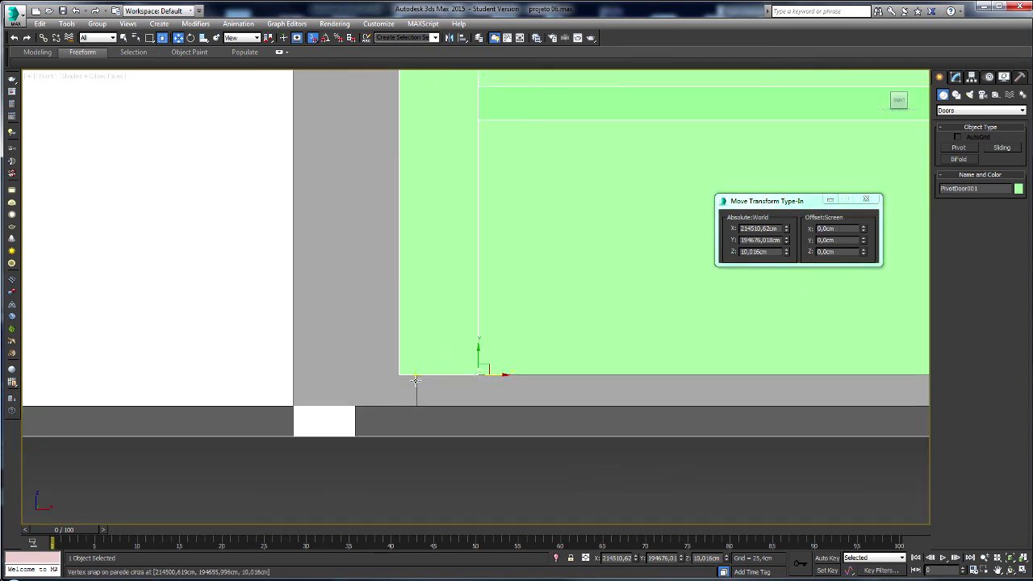
left_click(836, 228)
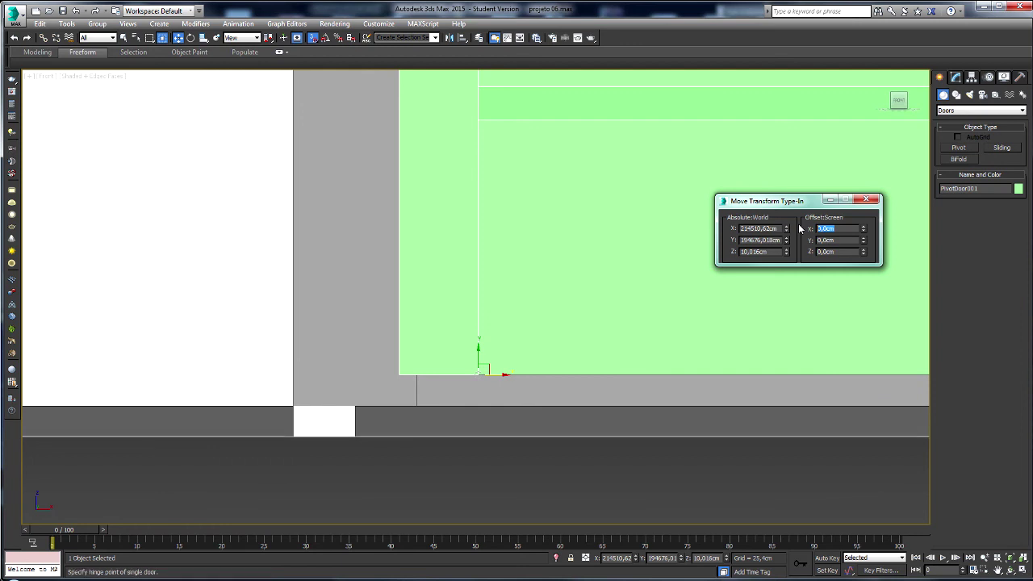
type("5")
key("Return")
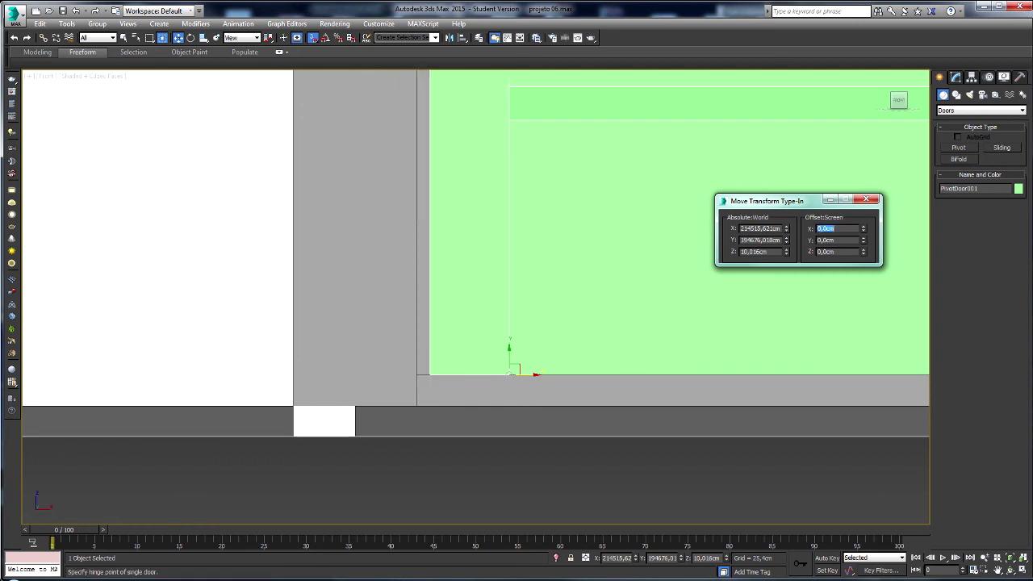
key("Return")
key("Return")
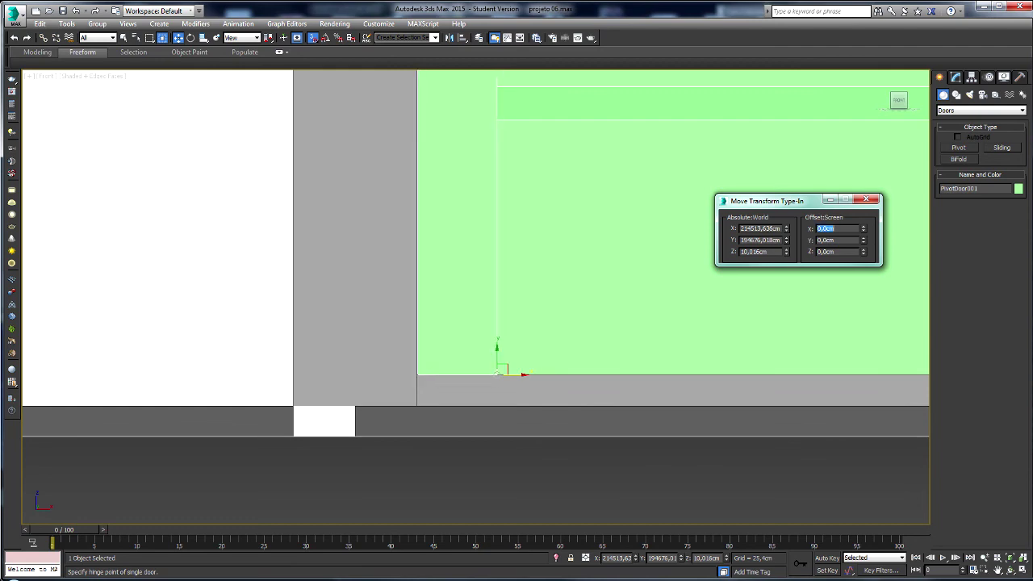
mouse_move(595, 280)
middle_mouse_down("alt")
mouse_move(620, 283)
mouse_move(530, 387)
mouse_move(434, 411)
mouse_move(510, 391)
middle_mouse_up("alt")
- Snap the door to the gray wall's corner and reduce its depth to 15.54 cm
left_click_drag(510, 391, 473, 369)
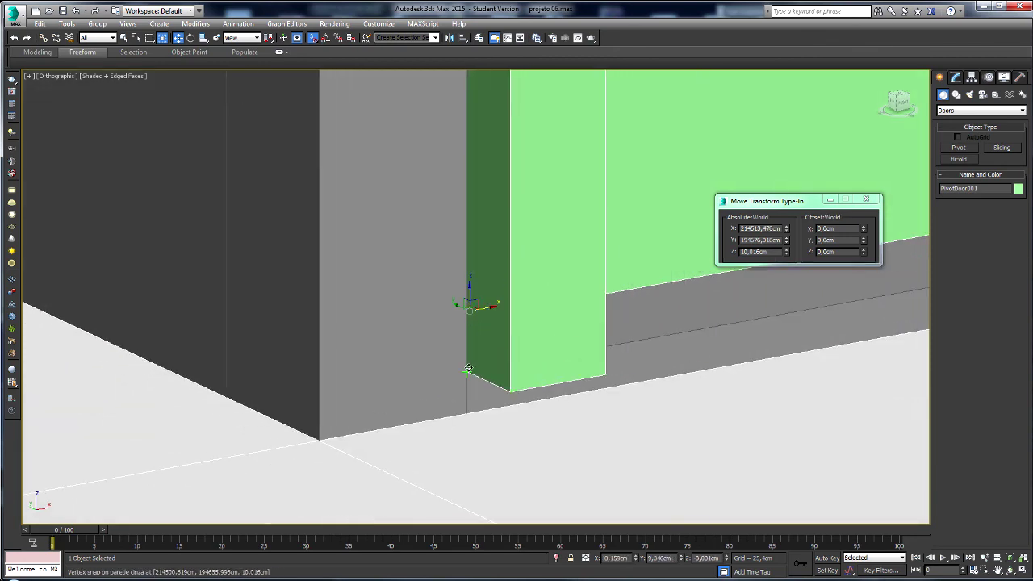
mouse_move(481, 397)
middle_mouse_down("alt")
mouse_move(542, 376)
mouse_move(531, 350)
mouse_move(521, 364)
middle_mouse_up("alt")
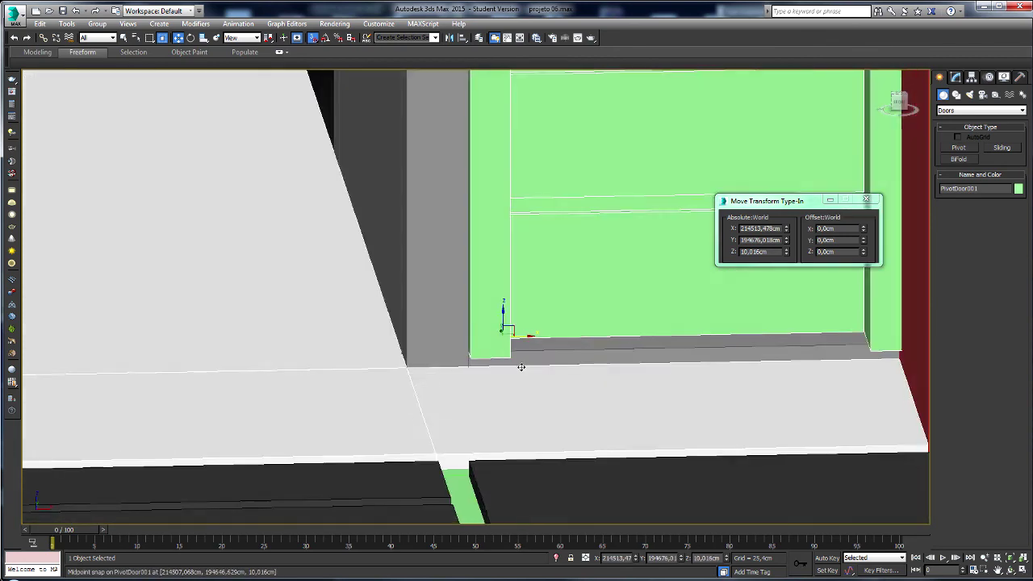
left_click(955, 77)
mouse_move(1014, 279)
left_mouse_down()
mouse_move(1023, 317)
mouse_move(1023, 293)
left_mouse_up()
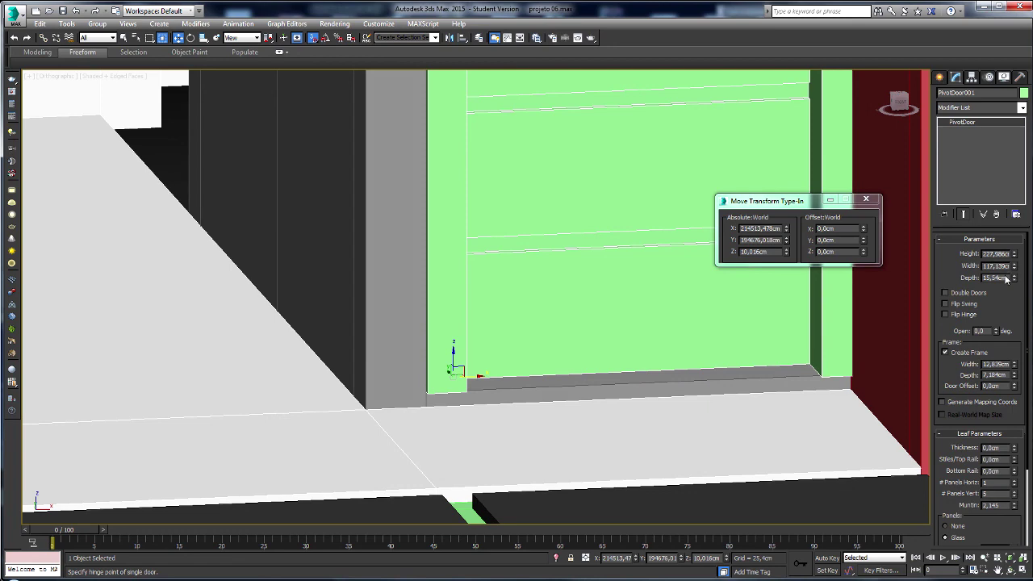
- Orbit and zoom around the door to view it straight on
mouse_move(481, 376)
middle_mouse_down("alt")
mouse_move(665, 449)
mouse_move(637, 231)
mouse_move(625, 265)
mouse_move(634, 230)
mouse_move(598, 202)
middle_mouse_up("alt")
scroll(541, 178, "down", 10)
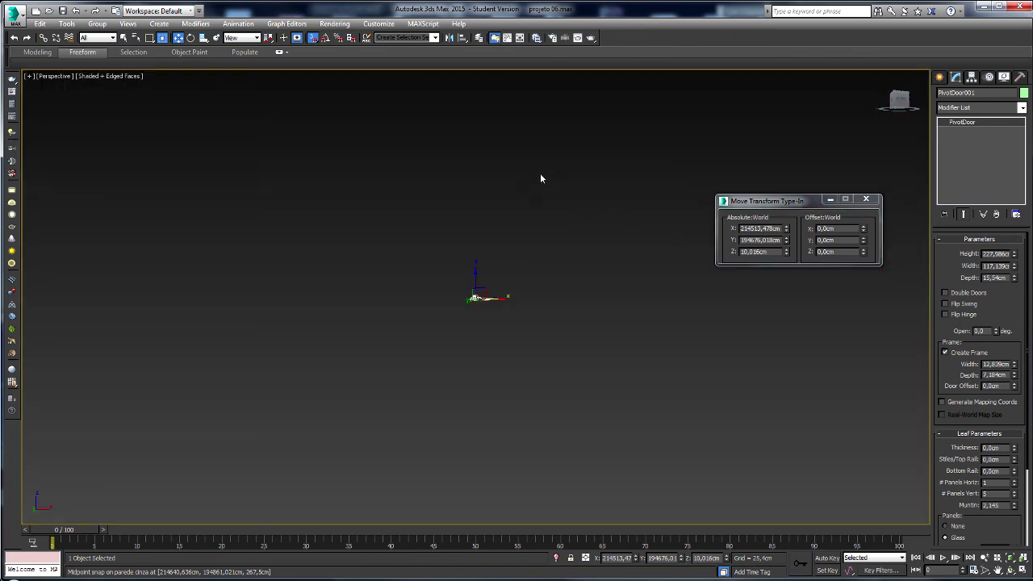
scroll(552, 170, "up", 10)
scroll(452, 154, "up", 2)
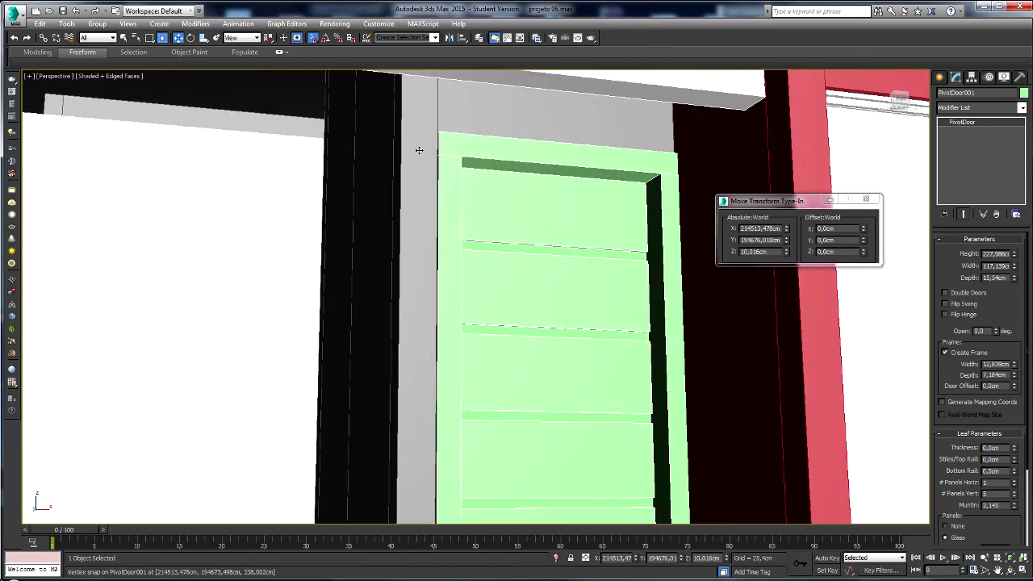
scroll(475, 137, "up", 5)
scroll(485, 153, "down", 5)
middle_click_drag(507, 201, 525, 210, "alt")
scroll(437, 393, "up", 5)
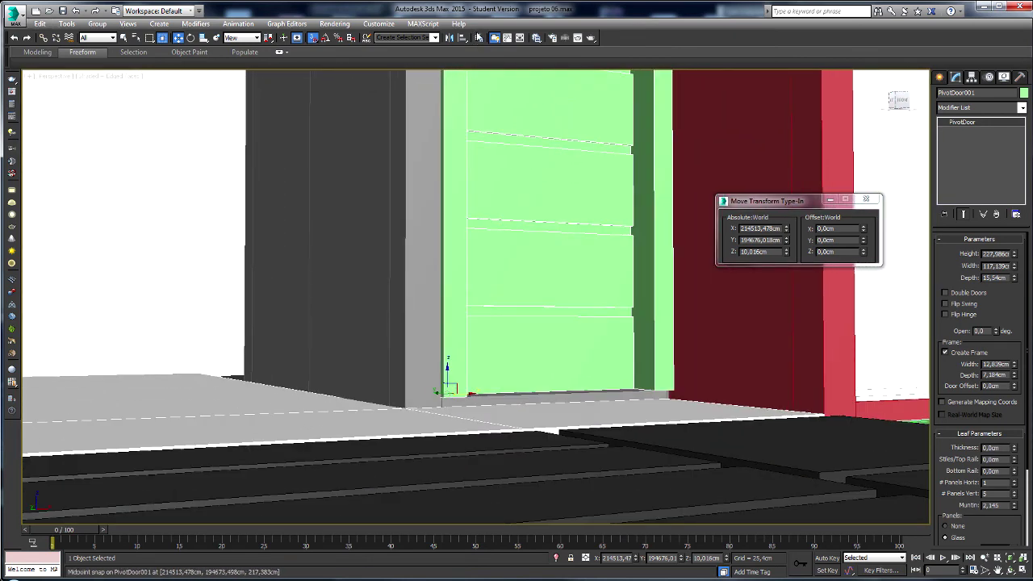
scroll(478, 219, "up", 1)
scroll(463, 330, "up", 5)
- Set the door width to 110 cm and its depth to 14 cm
middle_click_drag(464, 331, 470, 323)
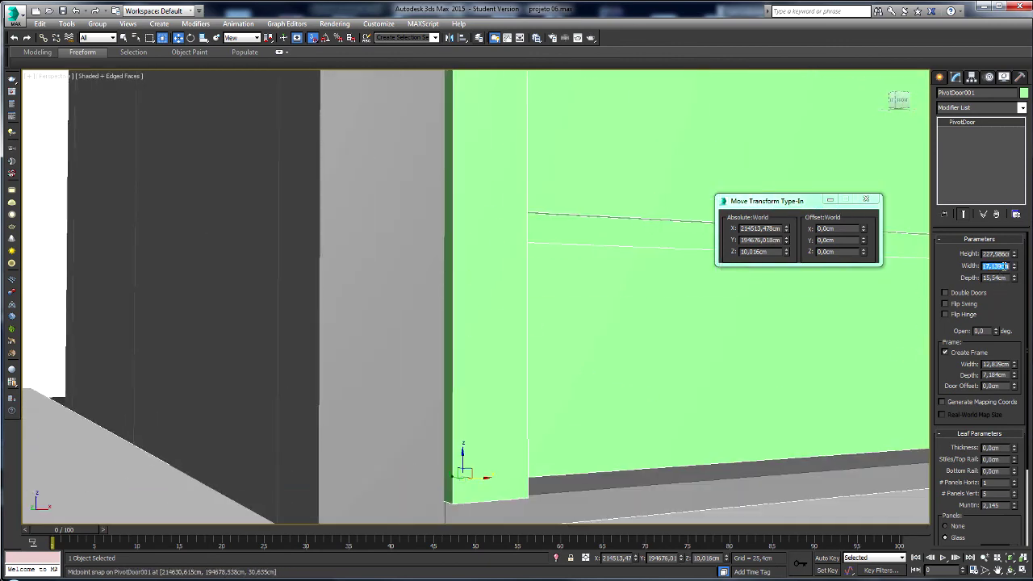
type("110")
key("Return")
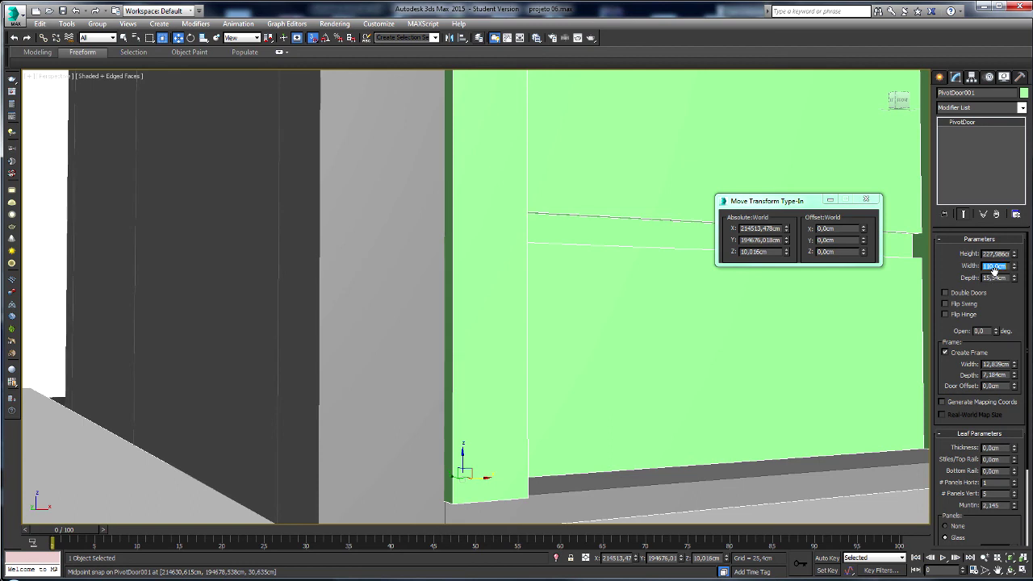
key("Tab")
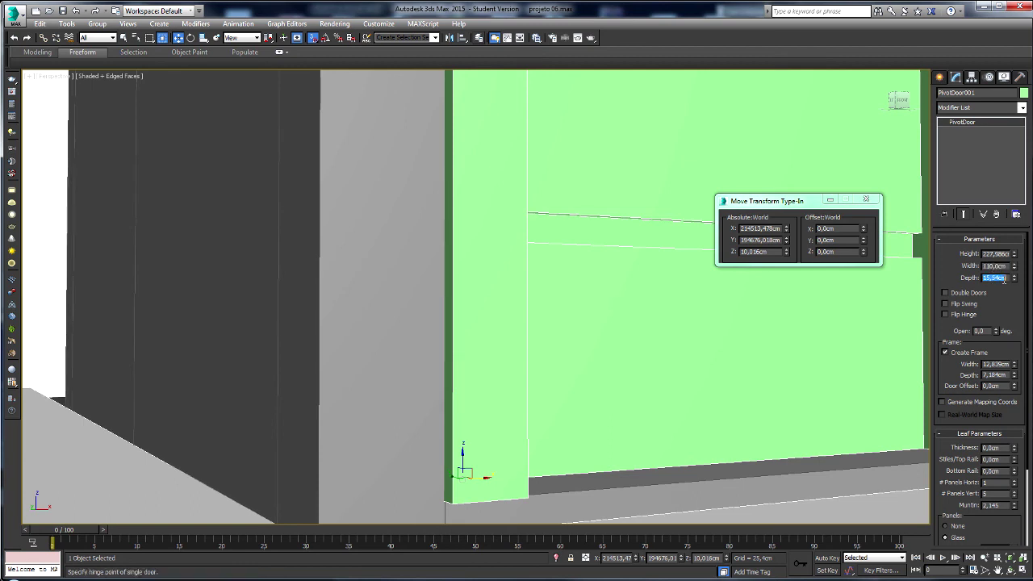
type("12")
key("Return")
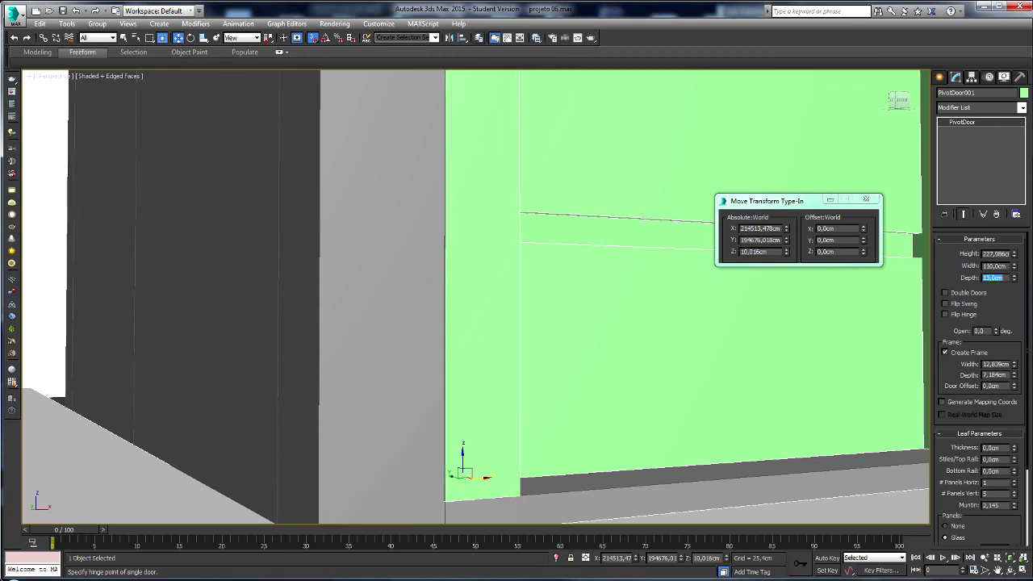
key("Return")
- Fine-tune the door height to 227,963 cm
scroll(445, 243, "down", 3)
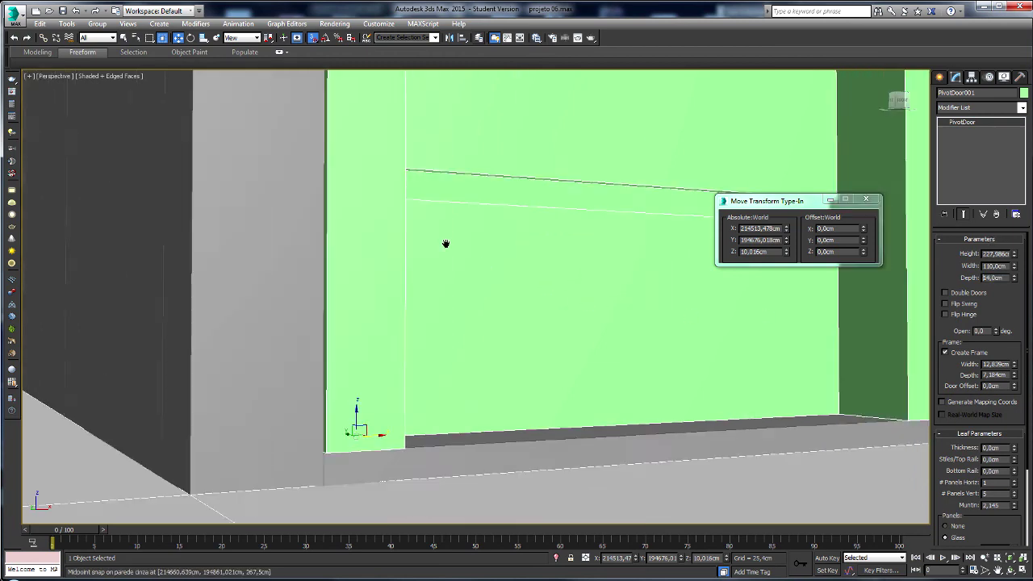
scroll(484, 213, "up", 5)
scroll(511, 267, "down", 3)
scroll(512, 266, "up", 3)
scroll(511, 266, "up", 2)
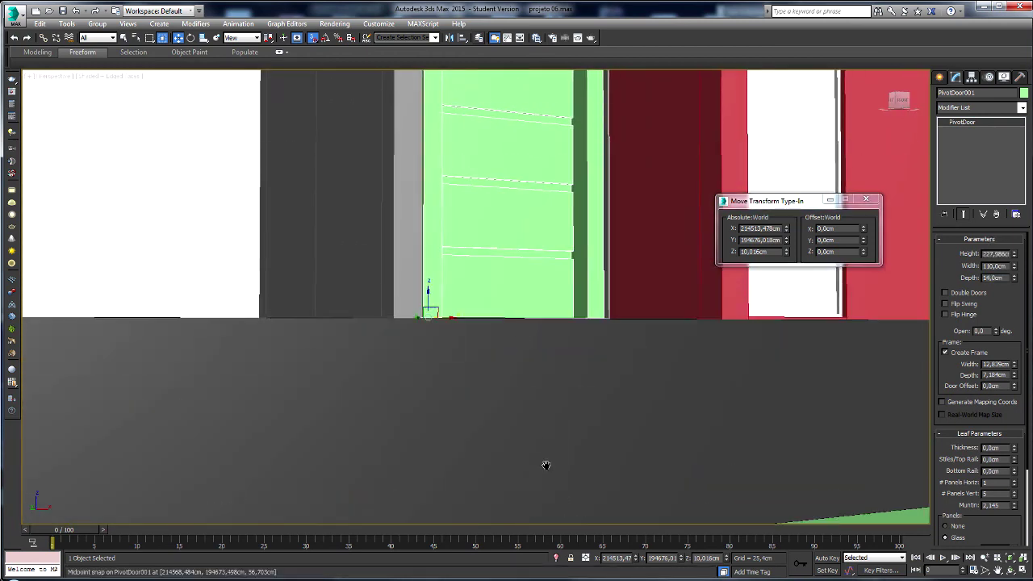
scroll(517, 222, "up", 2)
scroll(519, 222, "up", 1)
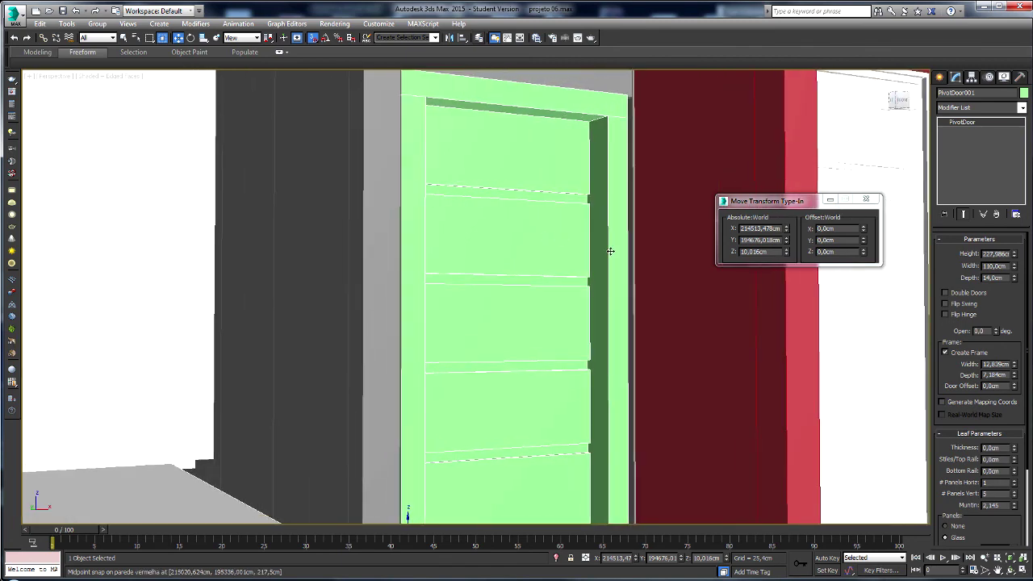
left_click_drag(1015, 257, 1014, 255)
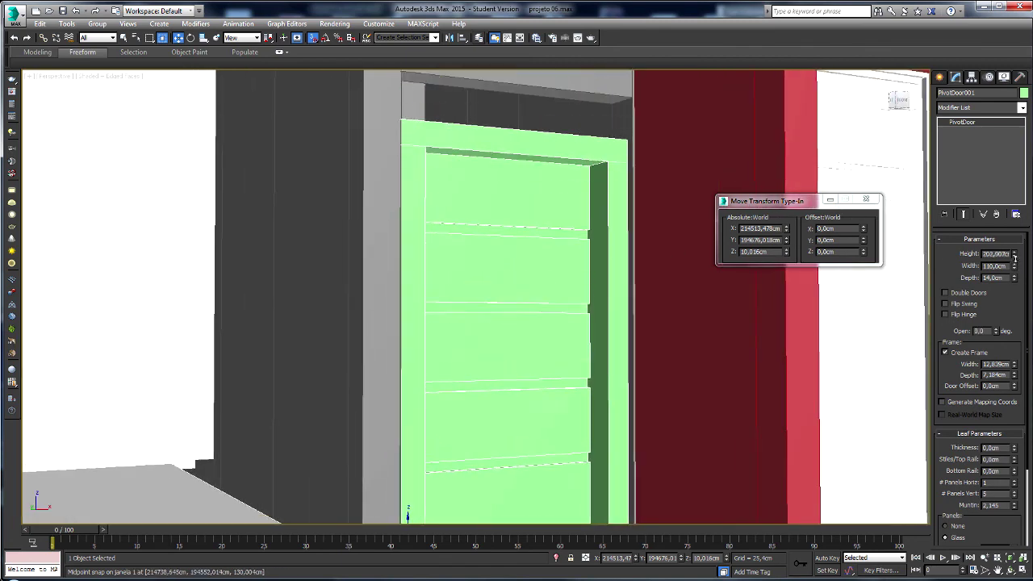
scroll(553, 190, "down", 2)
scroll(491, 316, "up", 5)
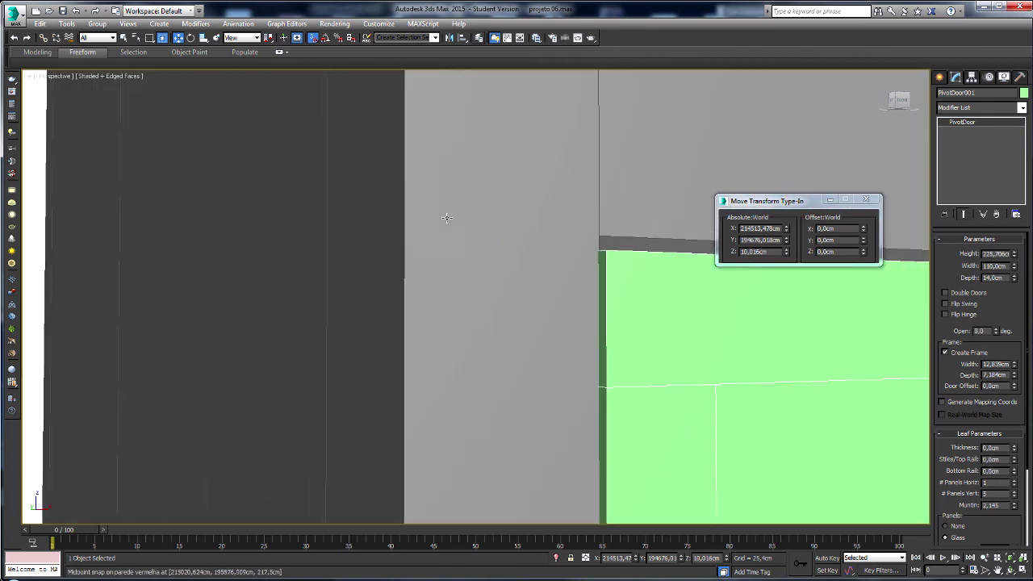
left_click_drag(1014, 256, 1014, 253)
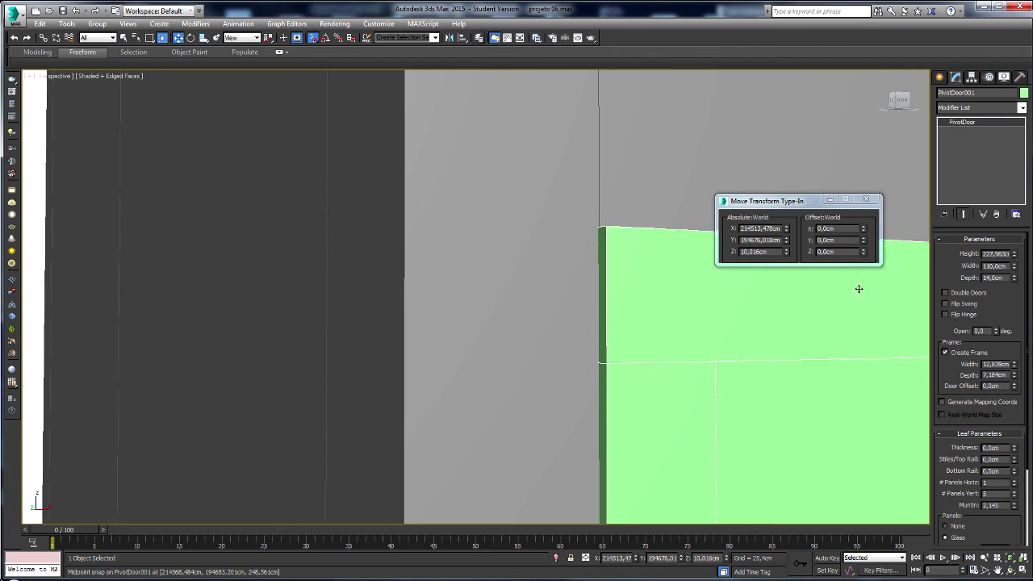
- Widen the door to about 112,2 cm, checking its top in wireframe
mouse_move(859, 288)
middle_mouse_down()
mouse_move(441, 315)
mouse_move(292, 208)
mouse_move(307, 316)
middle_mouse_up()
key("F3")
key("F3")
scroll(295, 320, "up", 3)
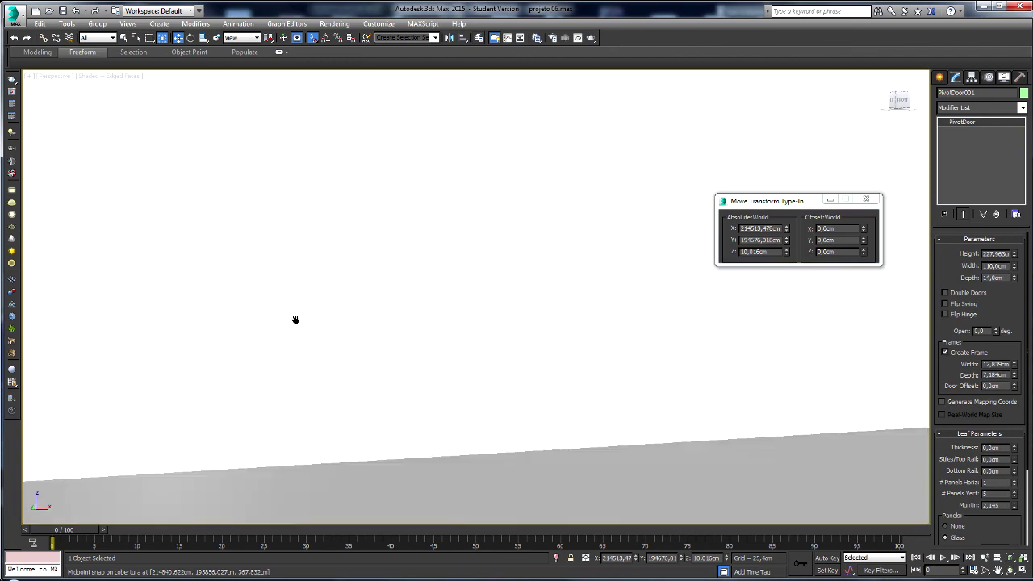
scroll(246, 178, "down", 3)
scroll(246, 177, "down", 3)
scroll(498, 309, "up", 1)
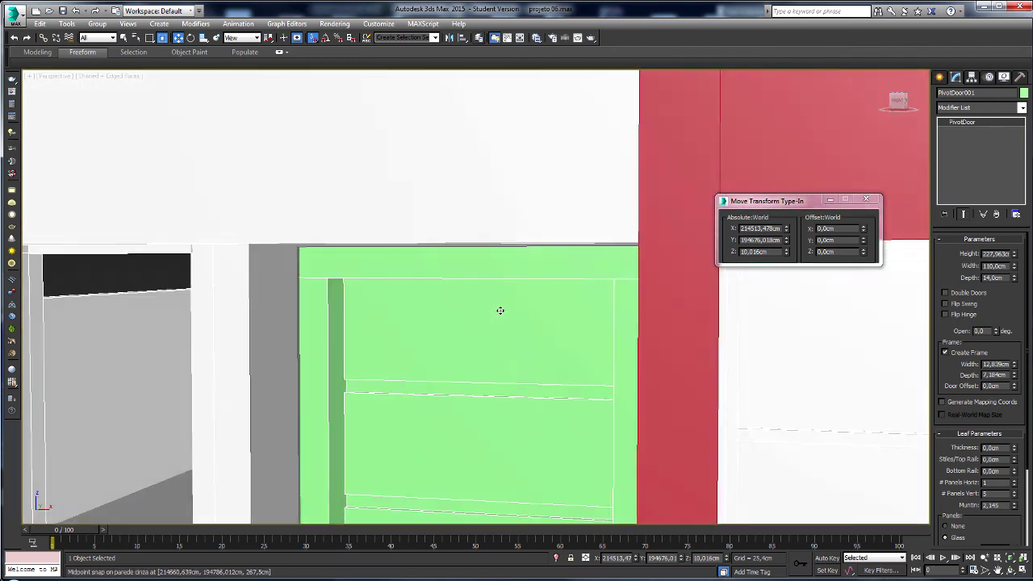
scroll(537, 306, "up", 1)
left_click_drag(1015, 270, 1015, 262)
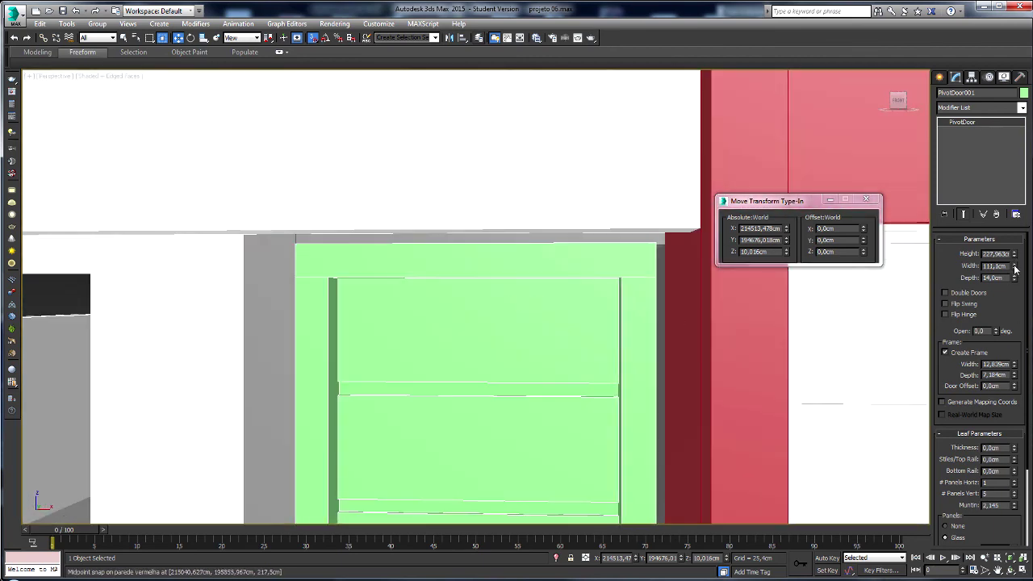
- Close the Move Transform Type-In and widen the door to 114,466 cm in the Front view
key("f")
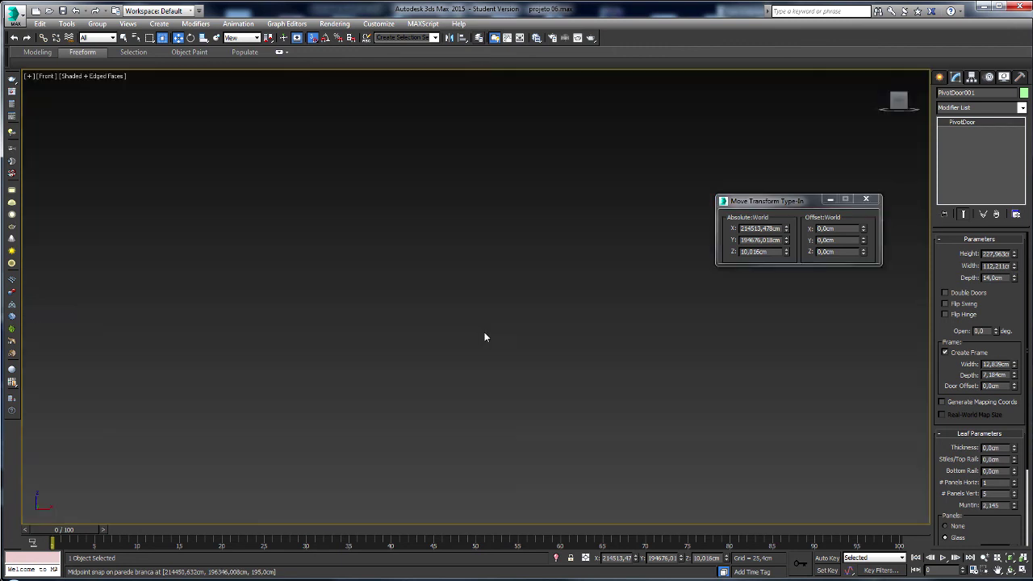
key("z")
scroll(595, 250, "up", 2)
scroll(578, 279, "up", 2)
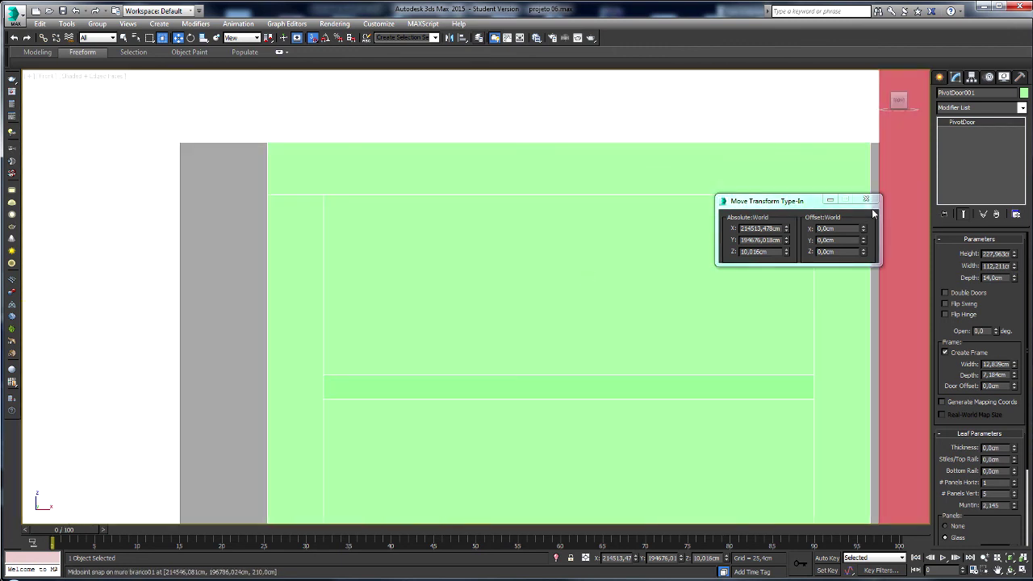
left_click(866, 199)
left_click_drag(1017, 268, 1017, 266)
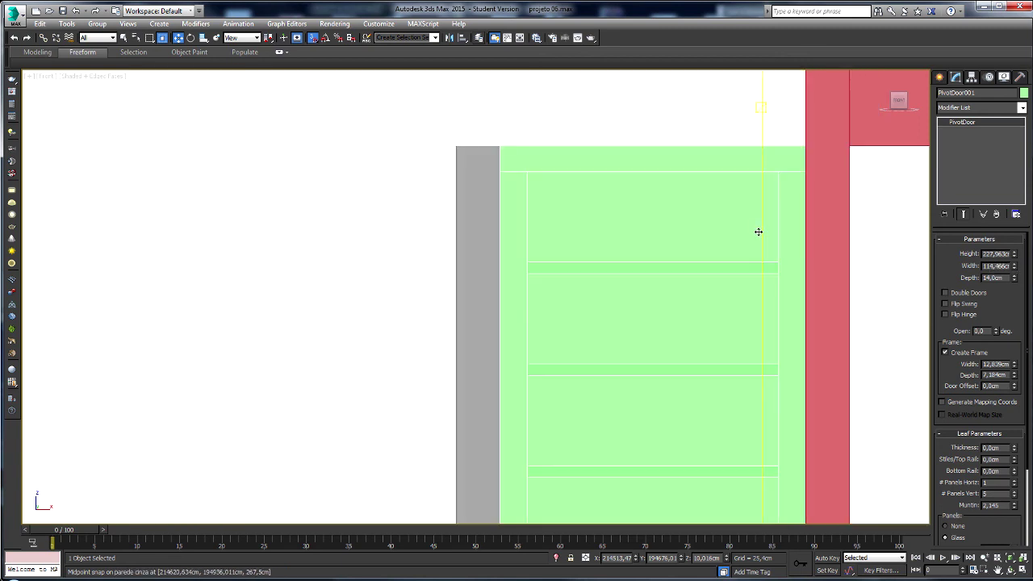
- Adjust the door's Frame Width, trying 4 and 5 cm before settling on 10 cm
scroll(779, 255, "down", 2)
scroll(1013, 304, "down", 1)
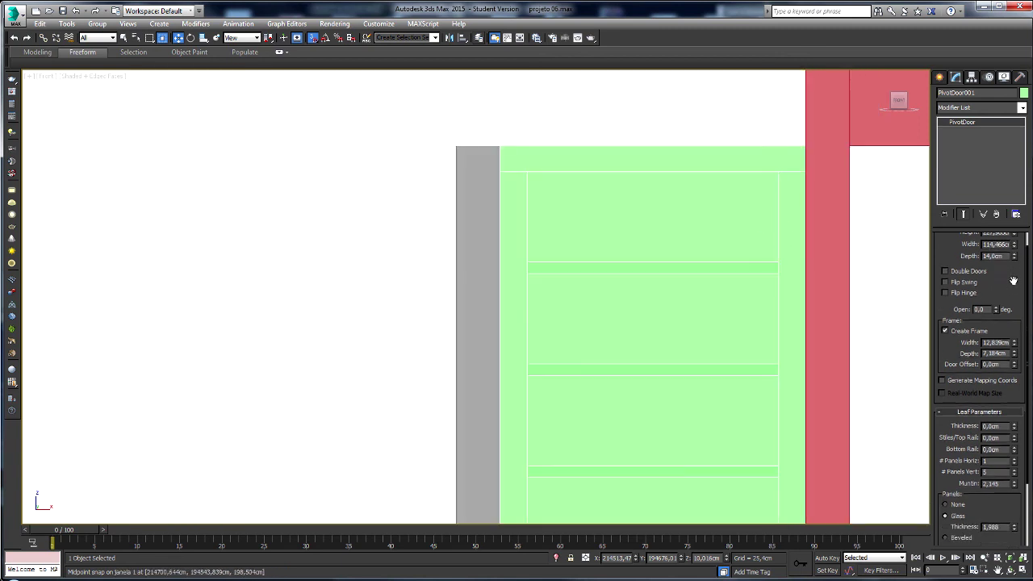
scroll(1008, 299, "down", 1)
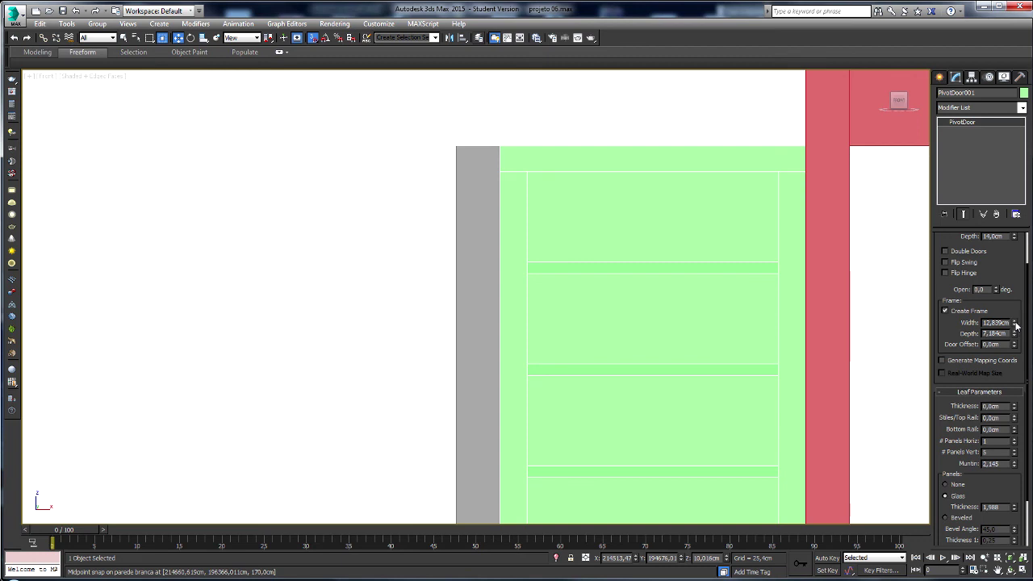
left_click_drag(1016, 325, 1025, 361)
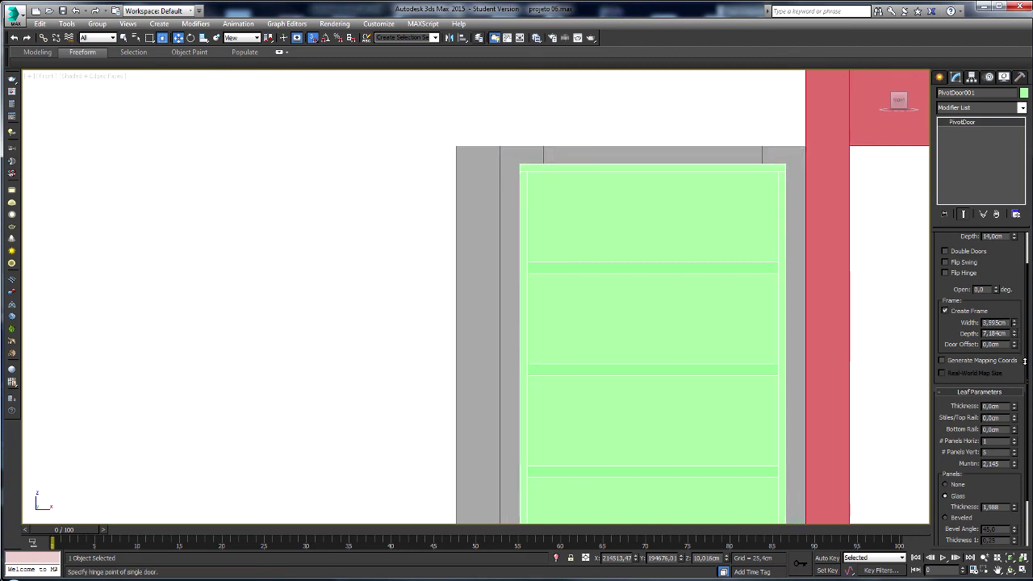
mouse_move(795, 327)
middle_mouse_down()
mouse_move(683, 167)
mouse_move(680, 129)
middle_mouse_up()
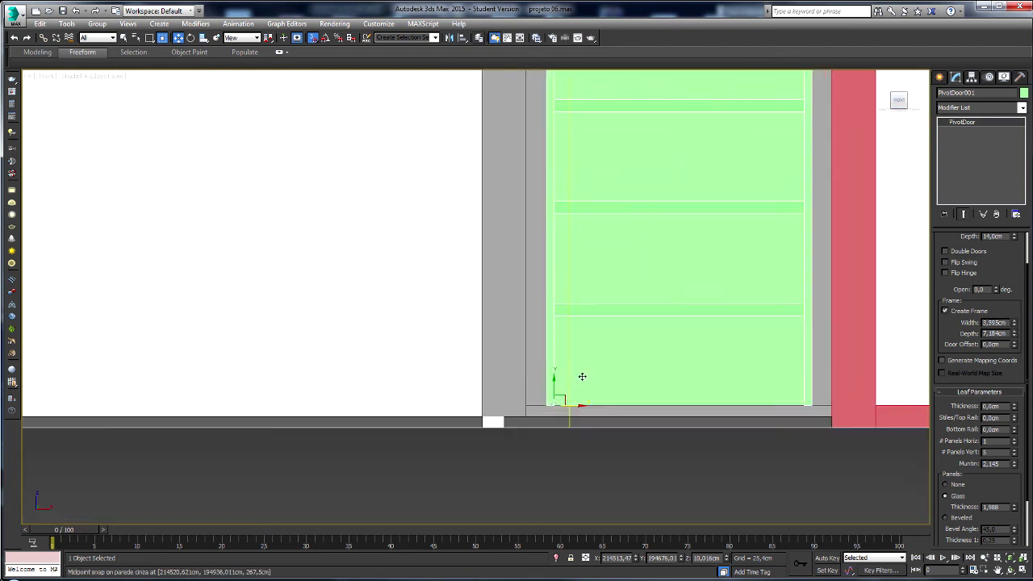
scroll(581, 384, "up", 3)
scroll(581, 384, "down", 3)
scroll(484, 339, "up", 1)
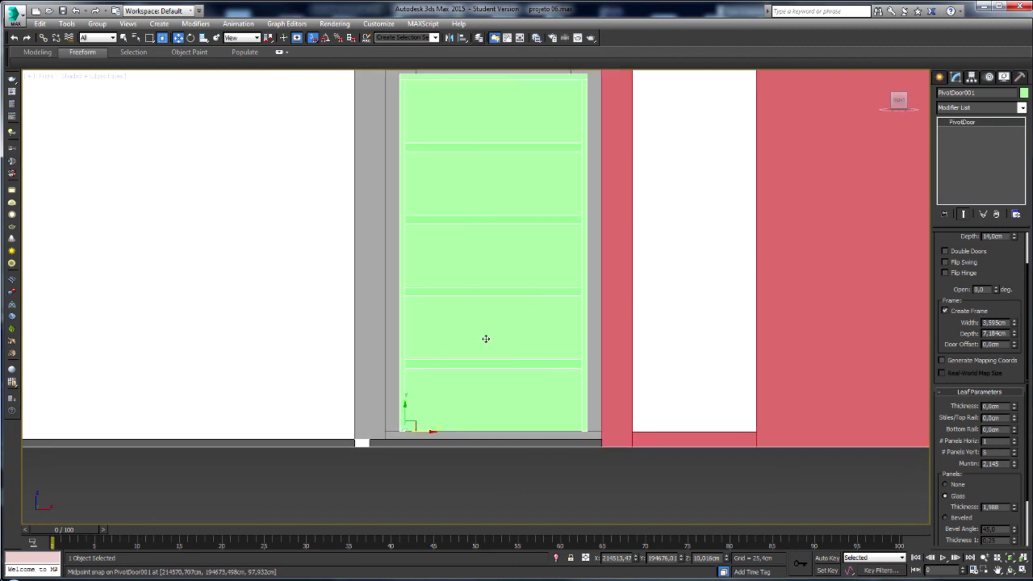
scroll(412, 445, "up", 1)
scroll(412, 444, "up", 2)
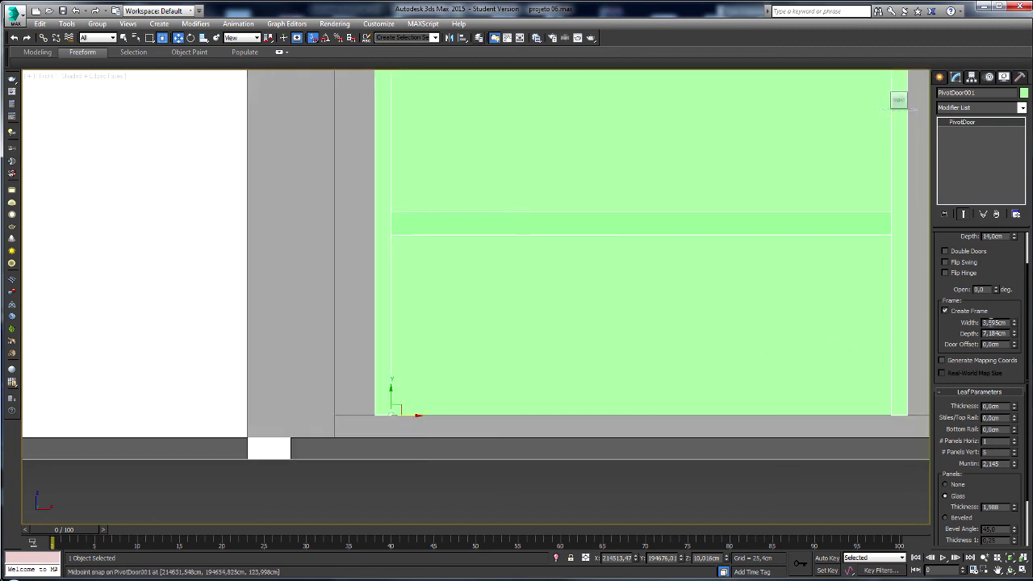
type("4")
key("Return")
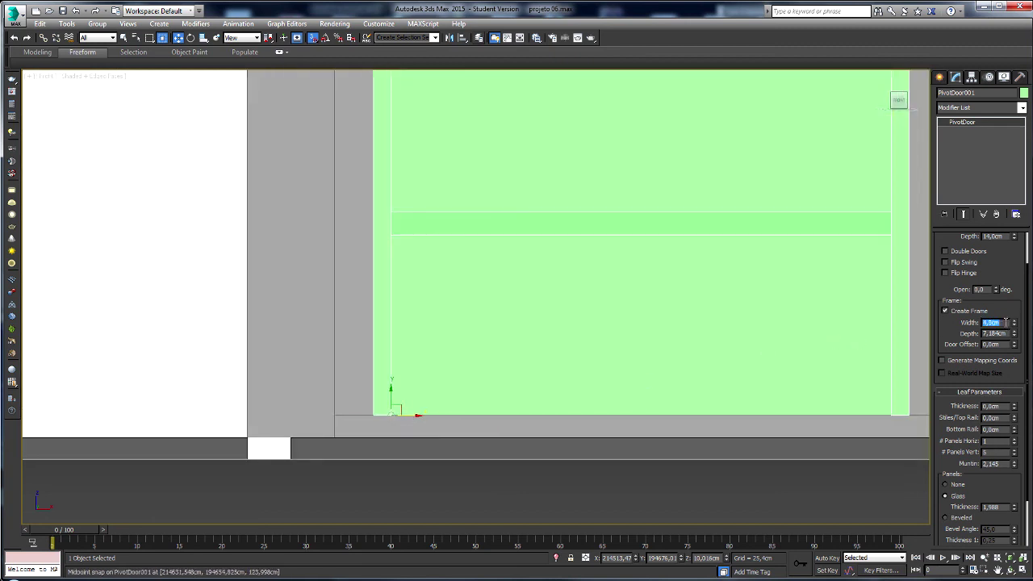
type("5")
key("Return")
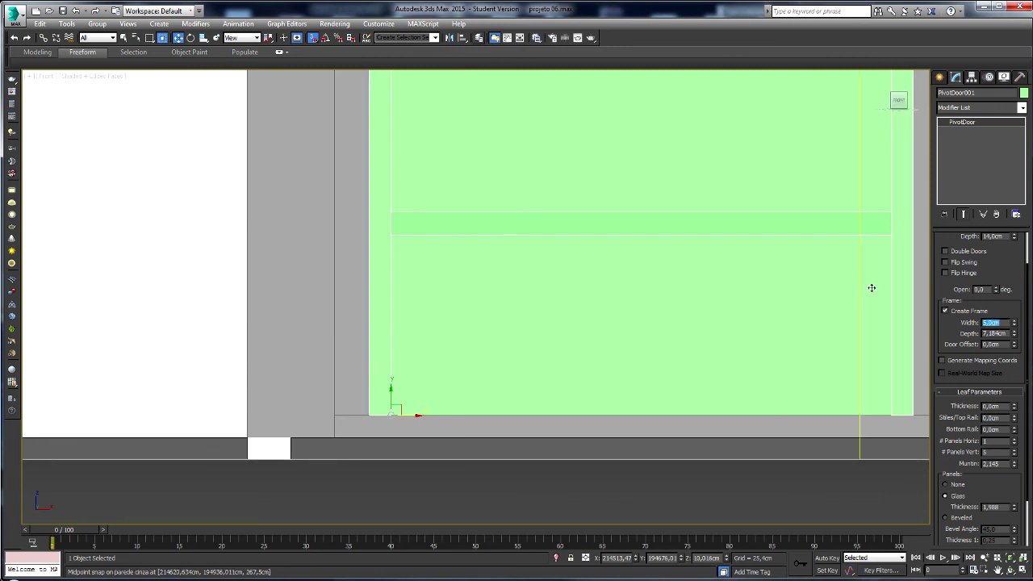
type("0")
key("Return")
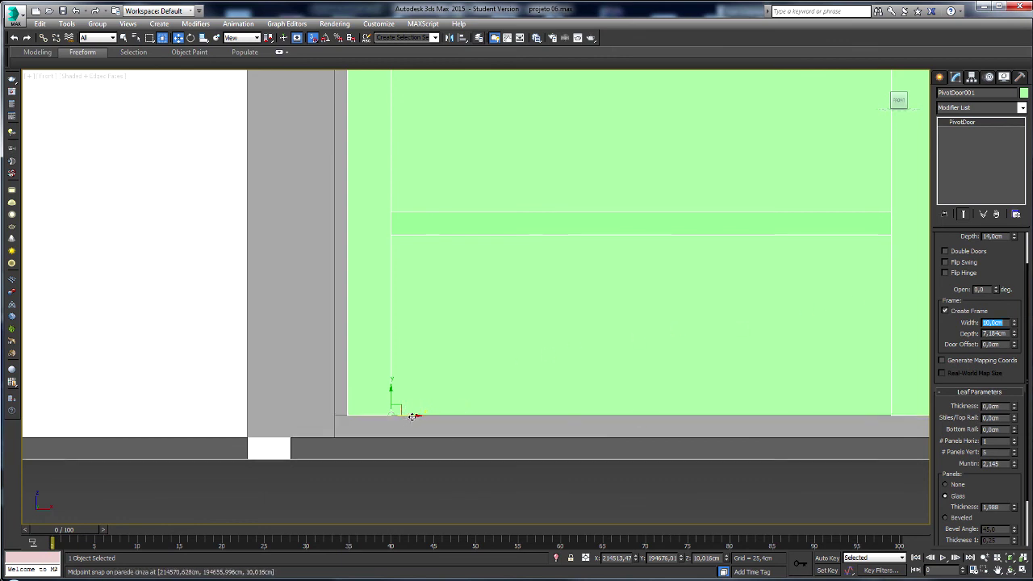
- Shift the door slightly left along X into the opening
mouse_move(410, 417)
left_mouse_down()
mouse_move(352, 432)
mouse_move(331, 424)
left_mouse_up()
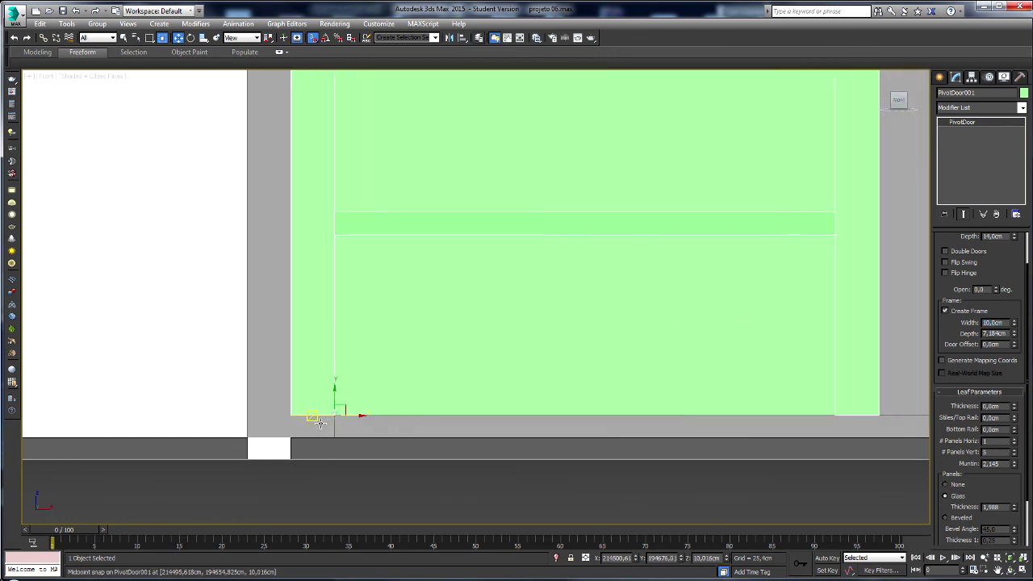
scroll(335, 417, "up", 2)
mouse_move(410, 416)
middle_mouse_down("alt")
mouse_move(461, 431)
mouse_move(635, 411)
mouse_move(459, 465)
mouse_move(523, 452)
mouse_move(460, 454)
mouse_move(565, 403)
middle_mouse_up("alt")
scroll(464, 435, "up", 2)
- Widen the door to 130,273 cm to fill the opening
key("f")
key("z")
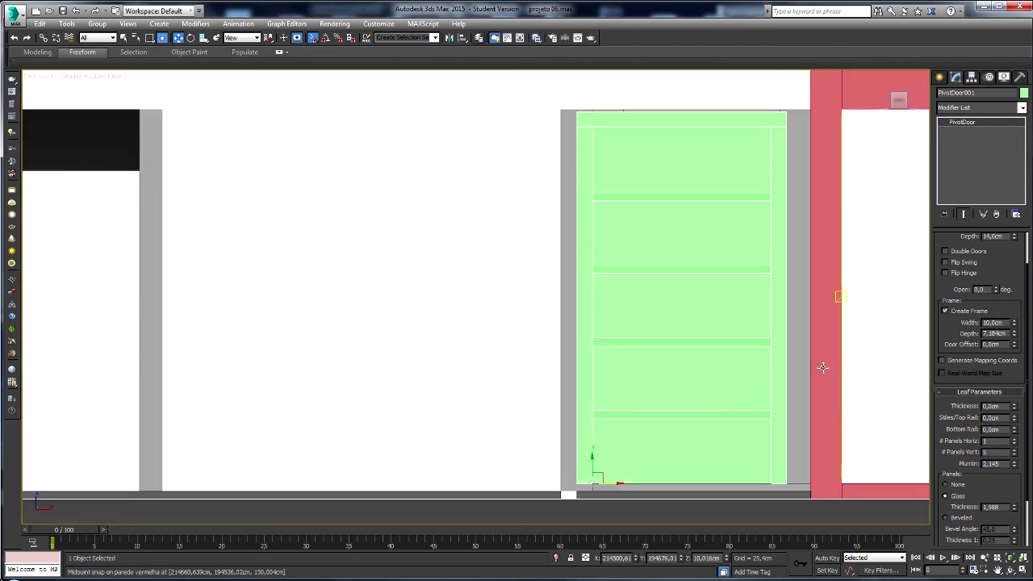
scroll(727, 479, "up", 4)
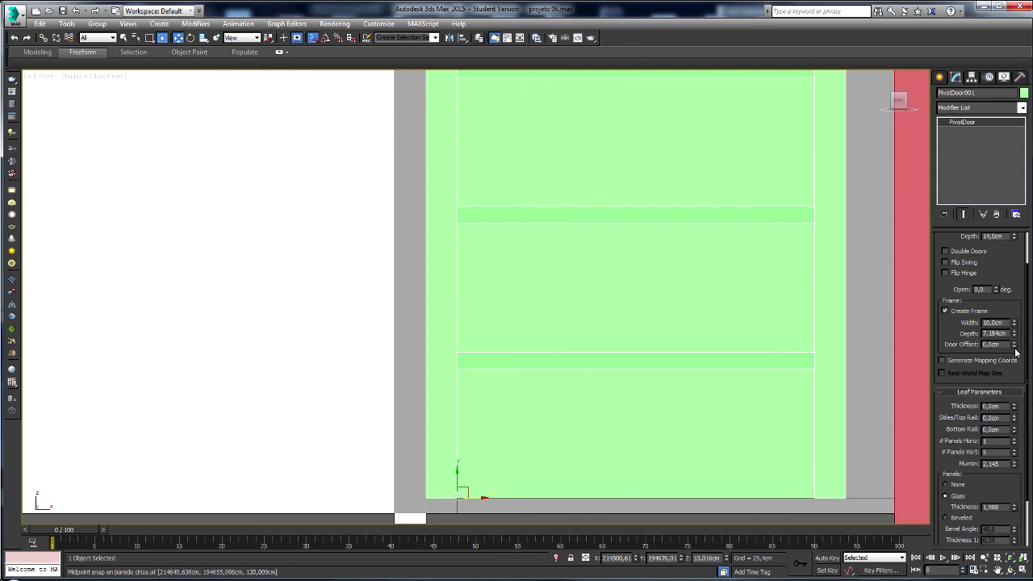
left_click_drag(1007, 272, 1008, 313)
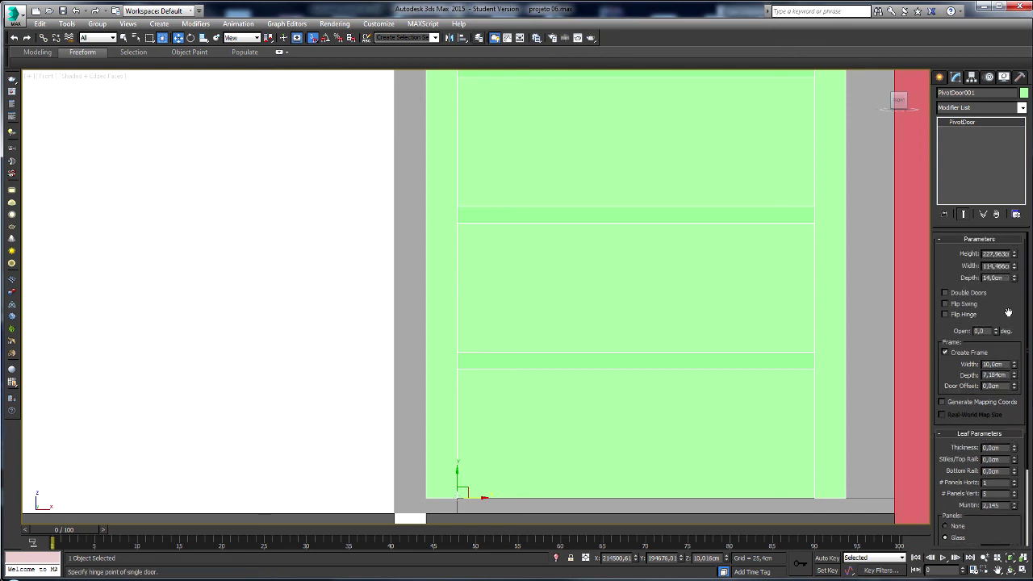
left_click_drag(1015, 267, 1014, 267)
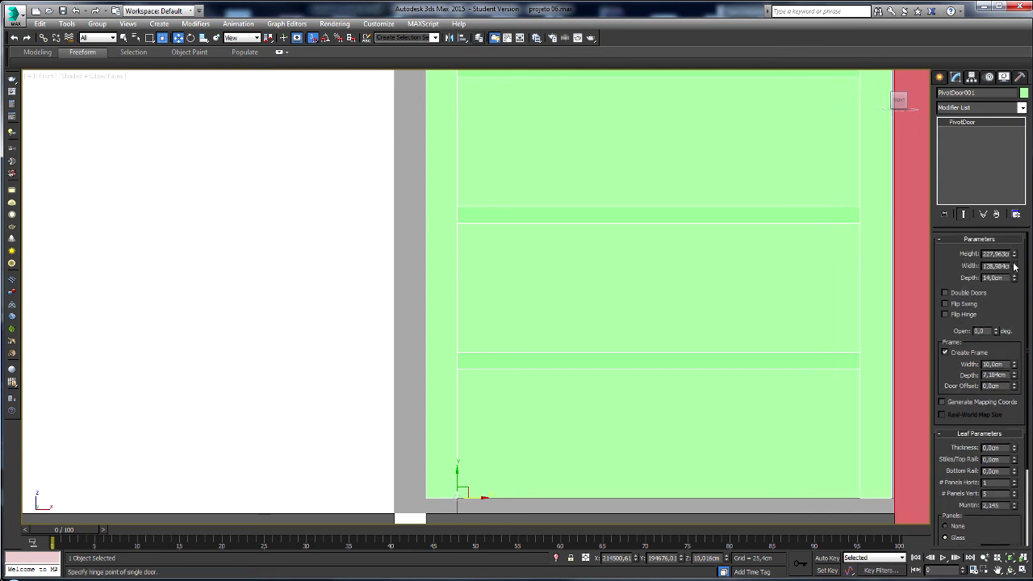
mouse_move(734, 283)
middle_mouse_down()
mouse_move(729, 400)
mouse_move(680, 173)
middle_mouse_up()
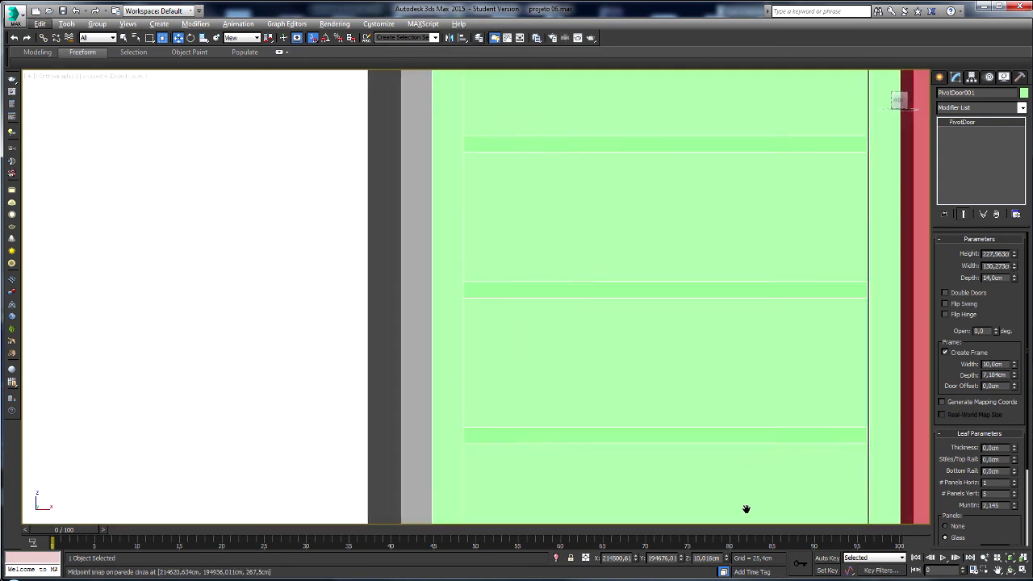
- Raise the door height to 230,243 cm and check its top corner from an angle
key("f")
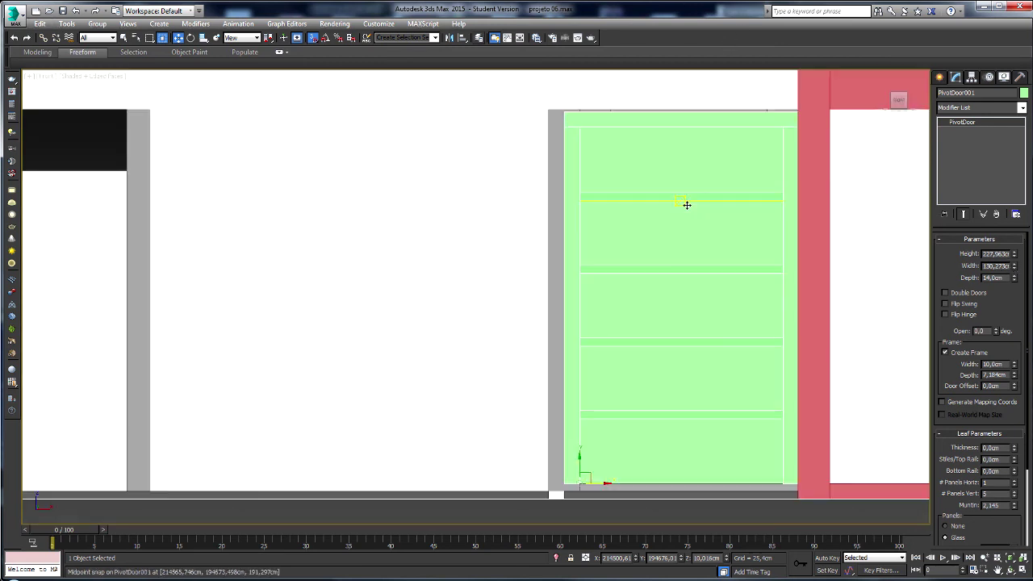
left_click(1015, 255)
scroll(579, 154, "up", 2)
scroll(586, 148, "up", 2)
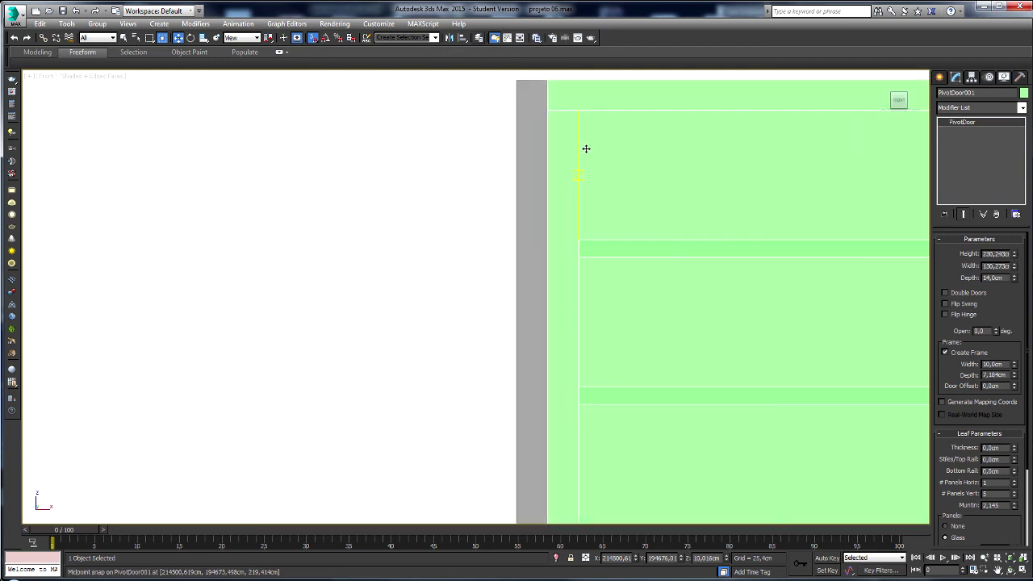
middle_click_drag(586, 148, 690, 201, "alt")
scroll(592, 164, "down", 2)
mouse_move(592, 163)
middle_mouse_down("alt")
mouse_move(689, 325)
mouse_move(887, 389)
middle_mouse_up("alt")
scroll(690, 326, "up", 4)
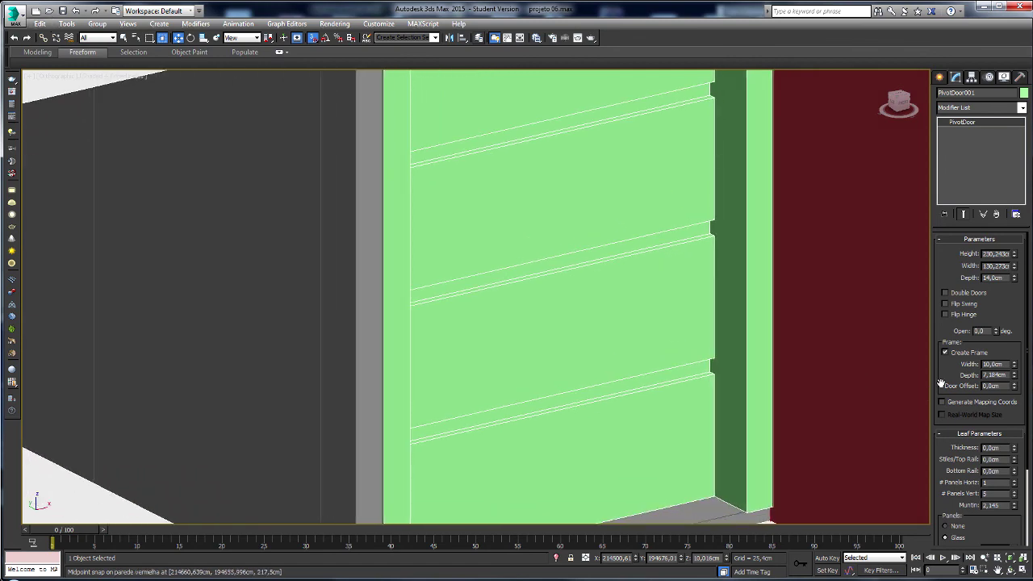
left_click_drag(941, 383, 911, 297)
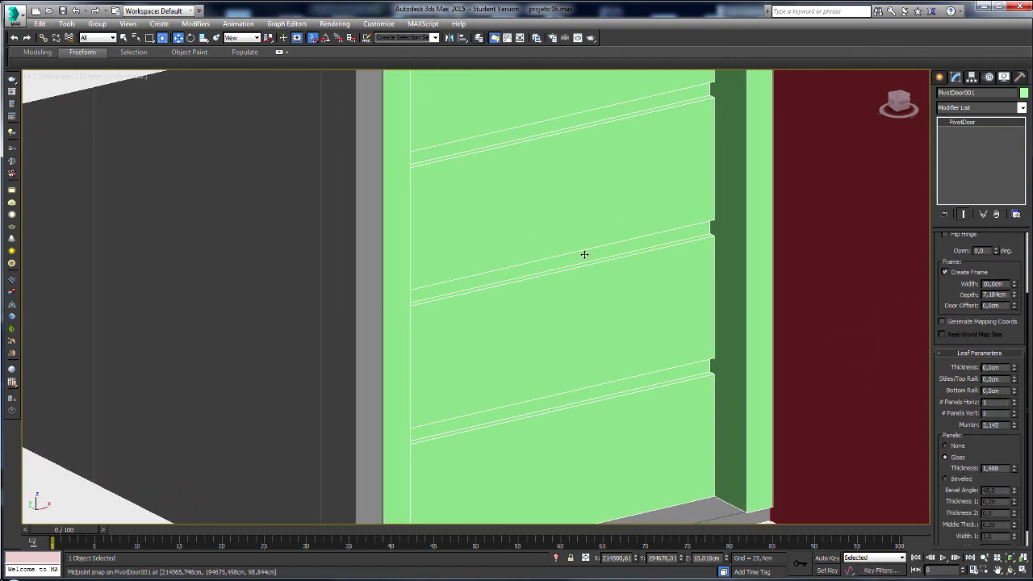
- Thin the door's muntins to 1,073 cm in an orthographic view
key("u")
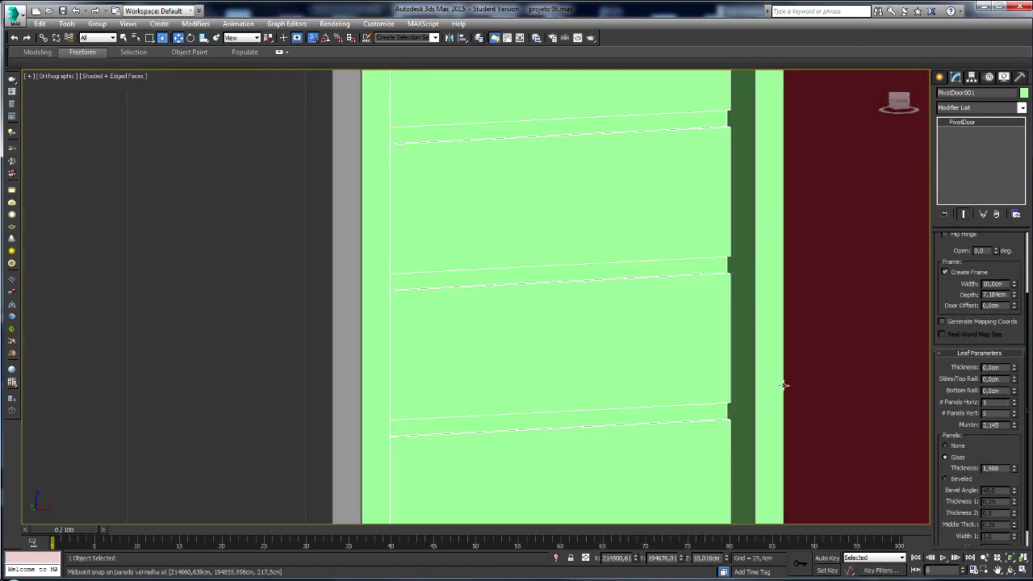
middle_click_drag(784, 380, 767, 311)
left_click_drag(1015, 425, 1015, 449)
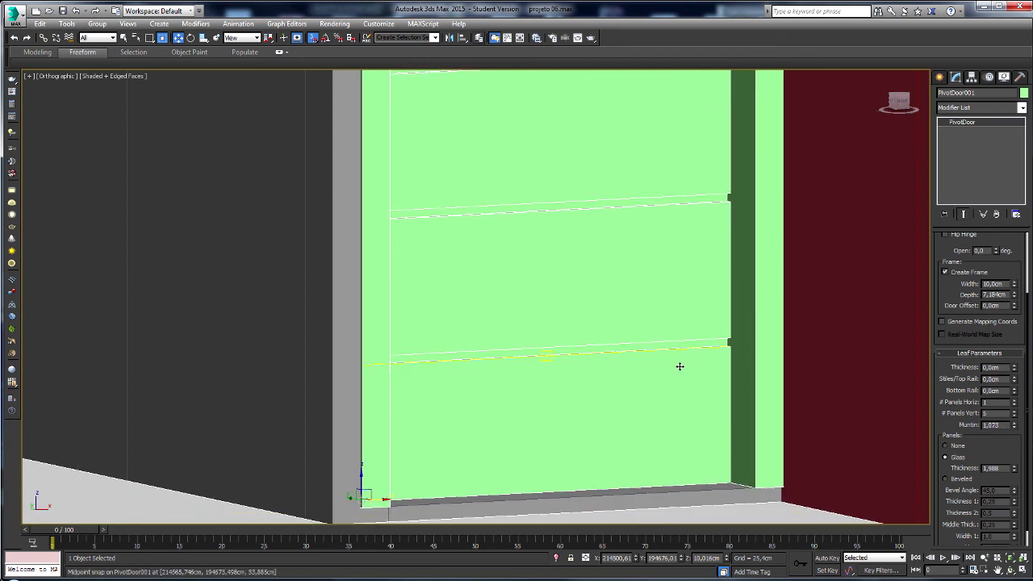
scroll(680, 362, "up", 3)
scroll(750, 350, "up", 2)
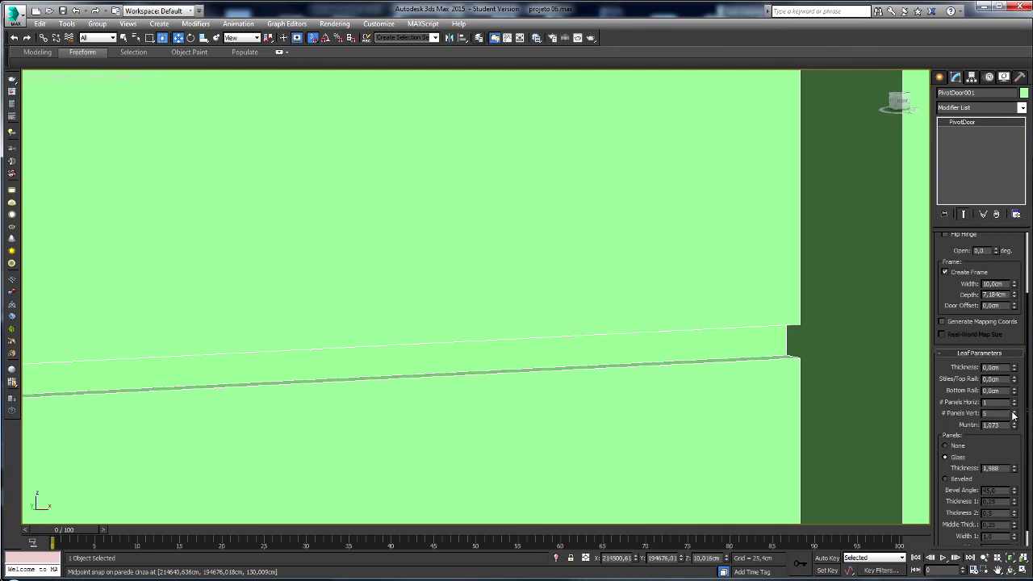
- Test different panel counts, settling on five glass panels with no vertical divider
left_click(1016, 412)
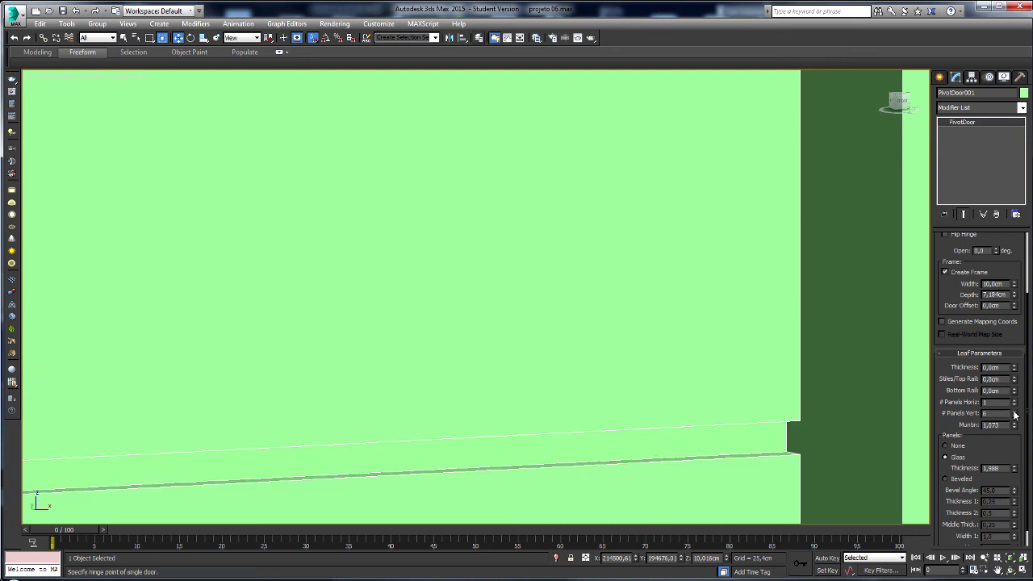
scroll(682, 383, "down", 5)
scroll(680, 377, "up", 2)
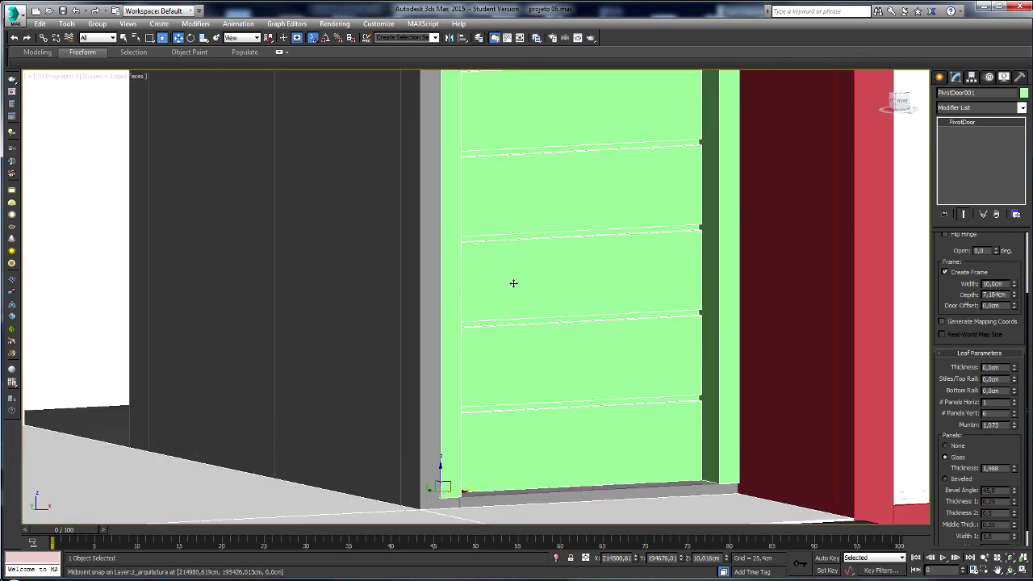
left_click(1015, 416)
left_click(1015, 417)
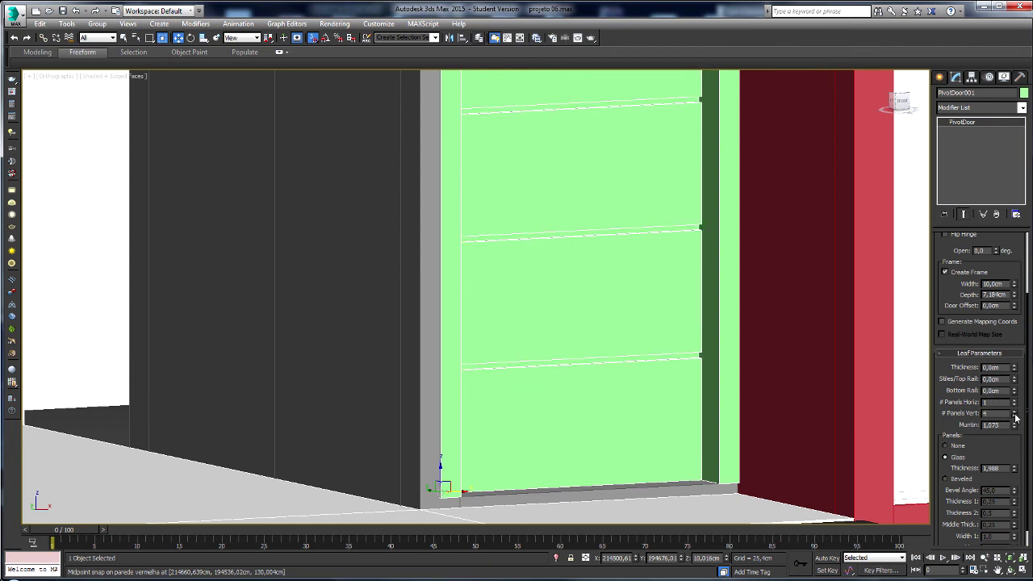
left_click(1015, 412)
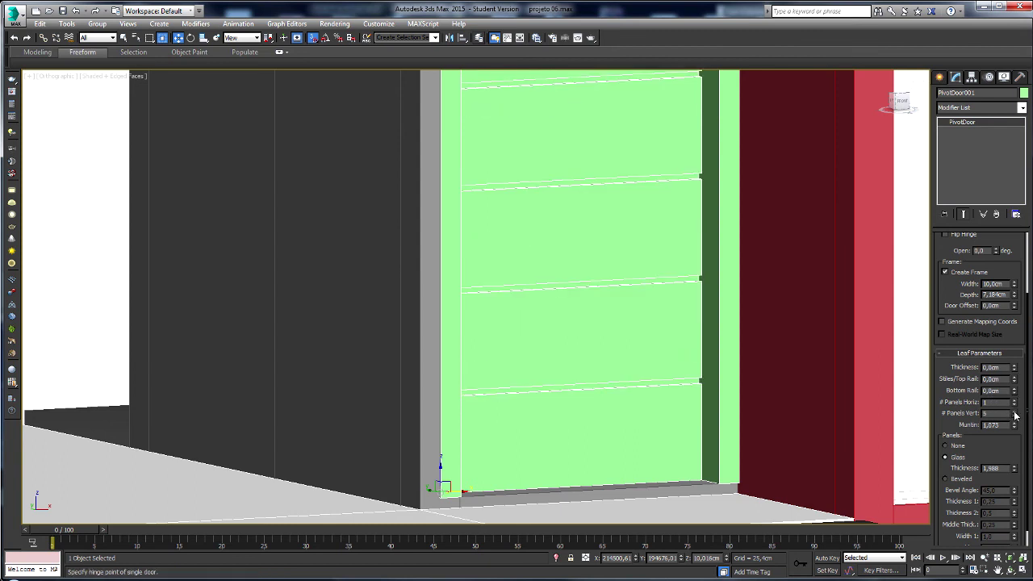
left_click(1015, 402)
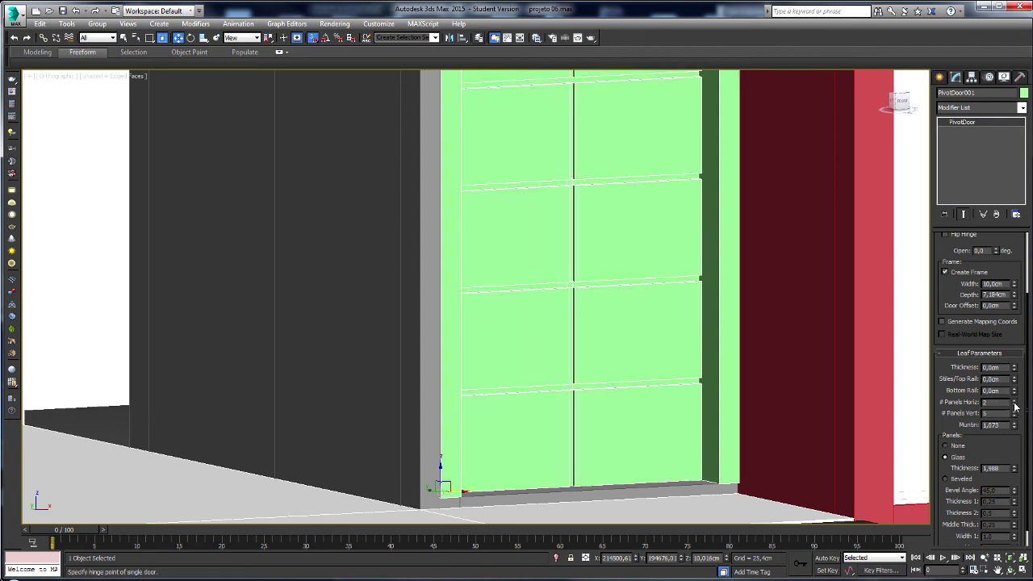
left_click(1015, 405)
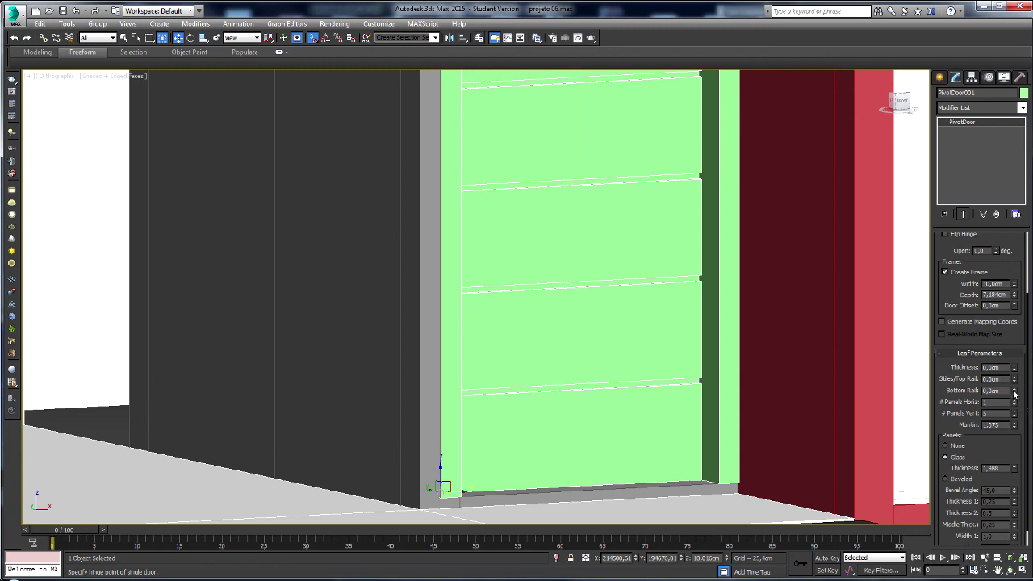
- Give the door leaf slight thickness, trying stile and rail changes but resetting them to zero
left_click_drag(1015, 373, 1008, 291)
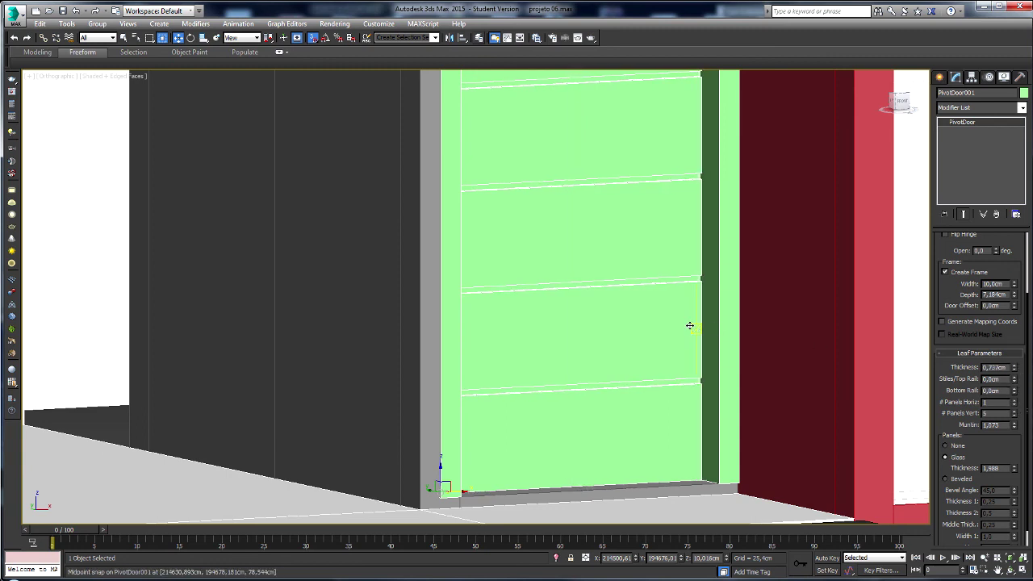
scroll(767, 361, "up", 3)
scroll(767, 361, "up", 1)
left_click_drag(1015, 373, 1014, 355)
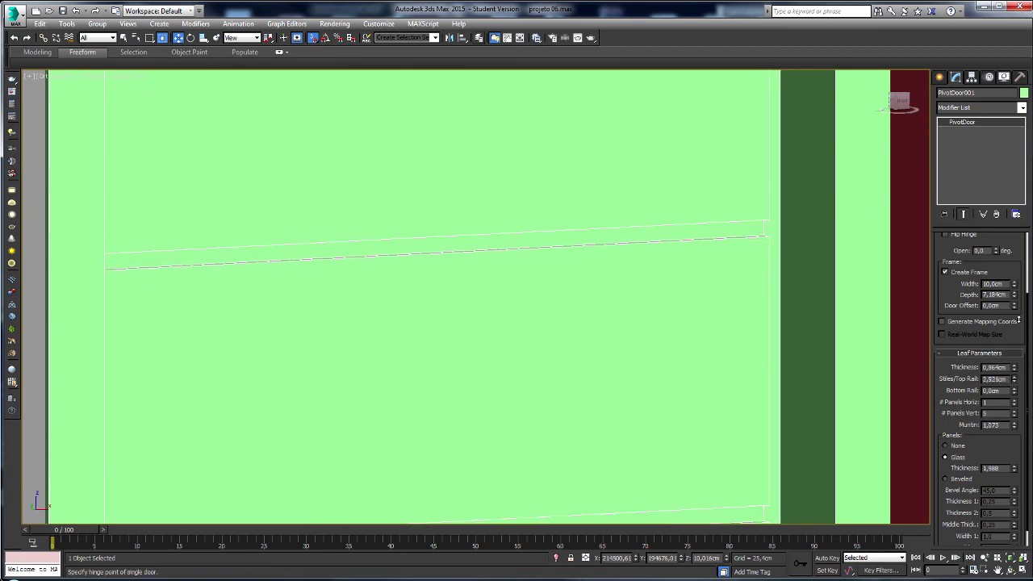
middle_click_drag(694, 275, 647, 275)
scroll(647, 275, "down", 4)
scroll(780, 329, "up", 1)
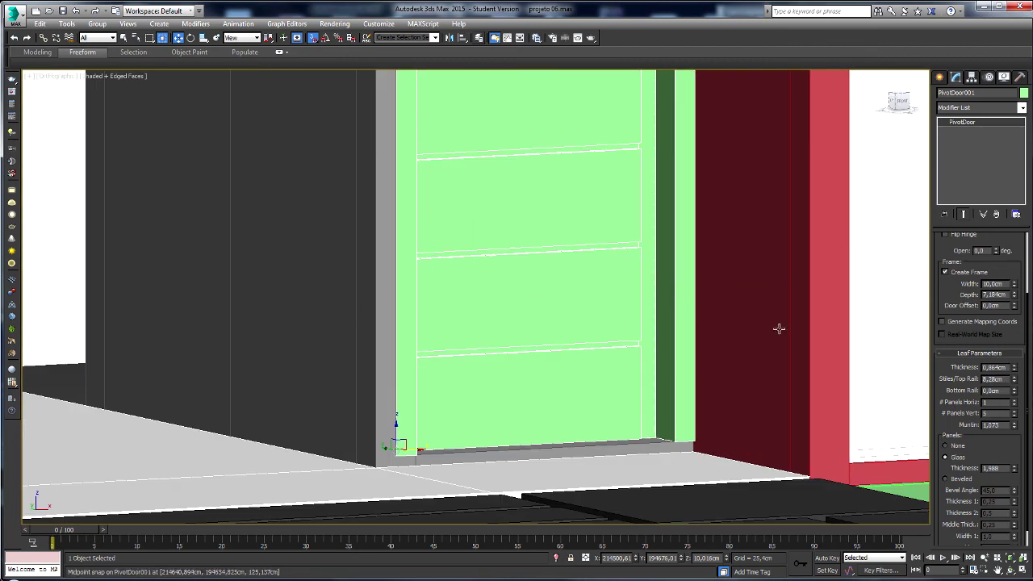
left_click_drag(1015, 395, 1023, 454)
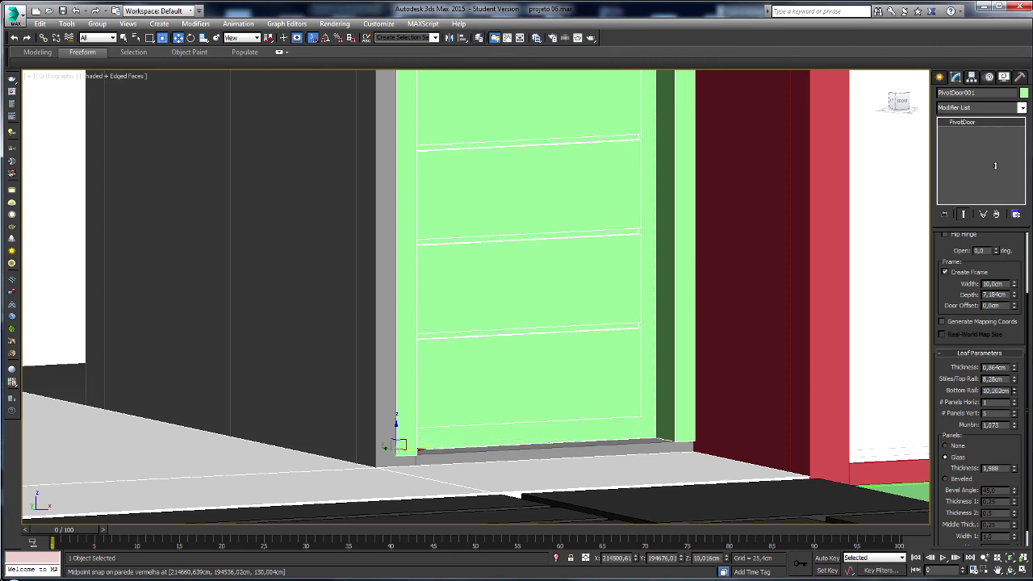
left_click_drag(1014, 378, 1014, 403)
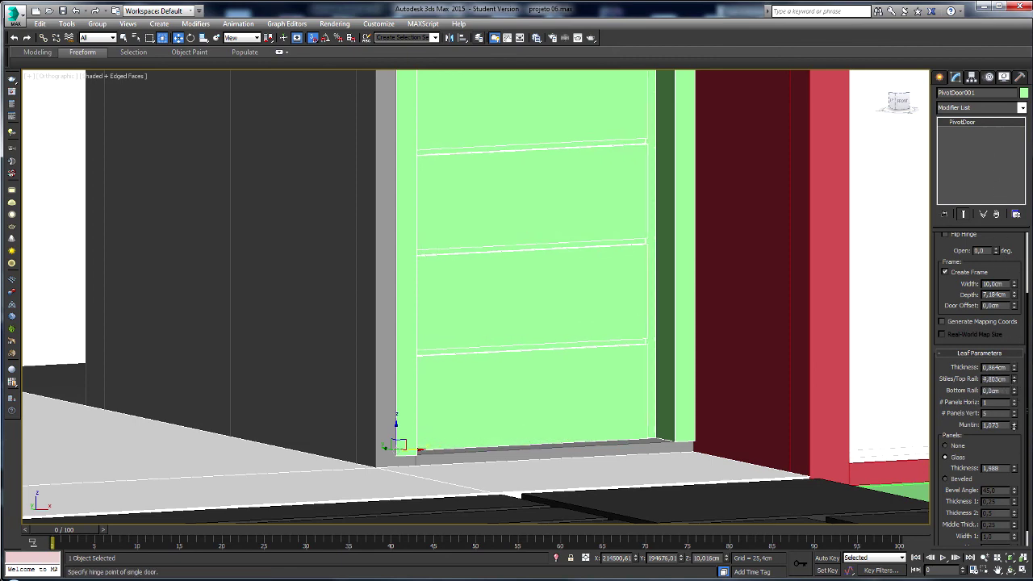
mouse_move(577, 376)
middle_mouse_down()
mouse_move(603, 398)
mouse_move(589, 404)
mouse_move(618, 334)
middle_mouse_up()
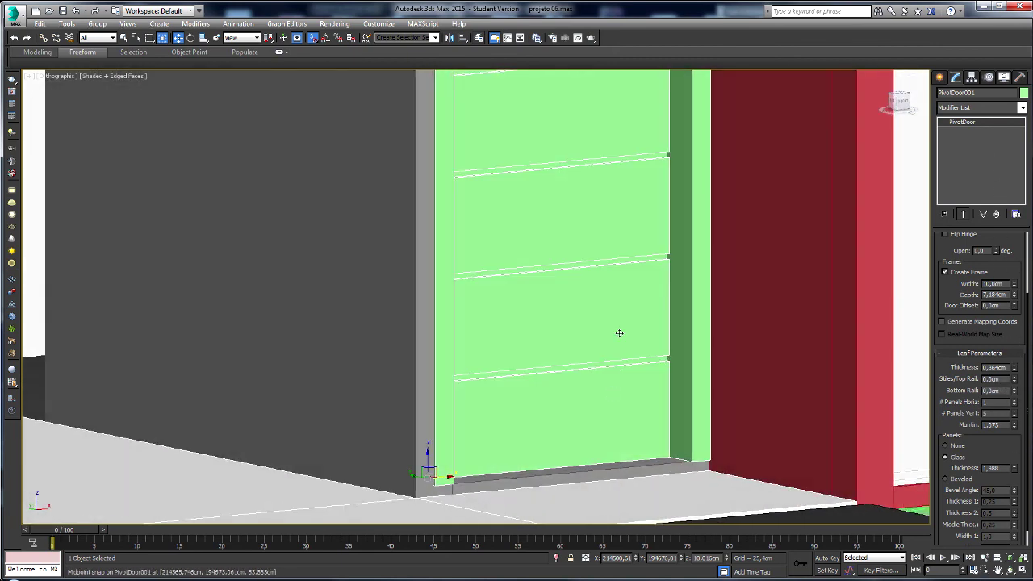
- Orbit around to inspect the finished door, then return to the Front view
scroll(653, 254, "up", 5)
scroll(652, 255, "down", 5)
mouse_move(652, 255)
middle_mouse_down("alt")
mouse_move(615, 372)
mouse_move(595, 351)
mouse_move(553, 369)
mouse_move(599, 380)
mouse_move(485, 440)
mouse_move(613, 306)
middle_mouse_up("alt")
scroll(485, 440, "up", 3)
scroll(669, 282, "down", 3)
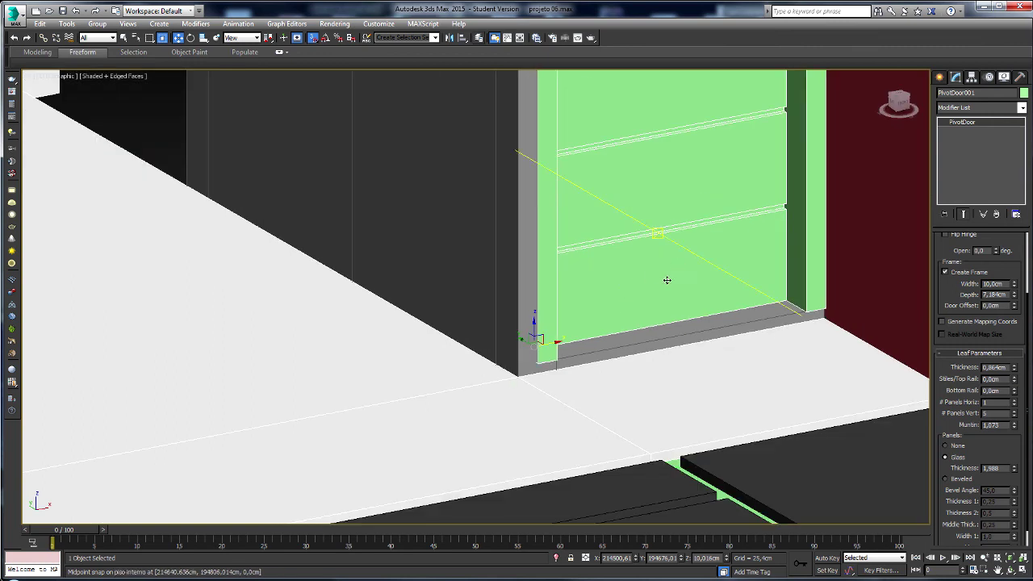
middle_click_drag(669, 282, 597, 347, "alt")
key("f")
scroll(594, 352, "down", 3)
scroll(694, 322, "down", 1)
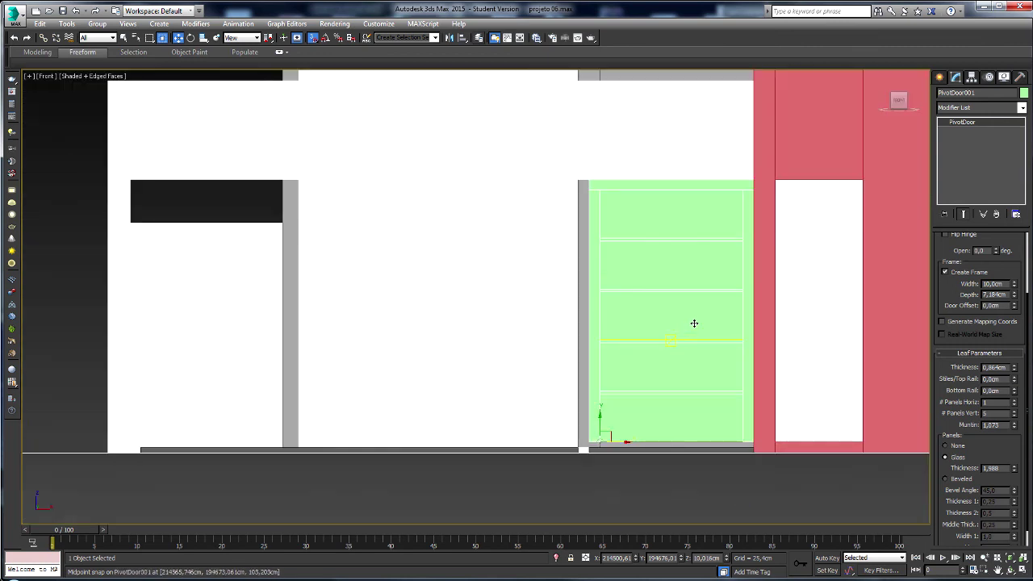
scroll(715, 313, "up", 1)
left_click(944, 76)
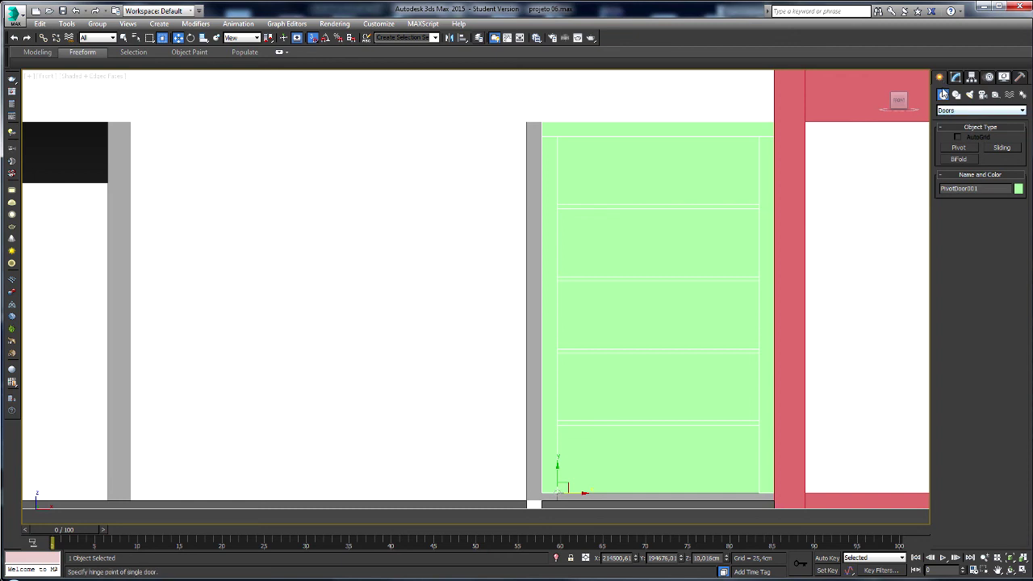
- Pick Box from Standard Primitives and frame the door's end in a wireframe Top view
left_click(949, 111)
left_click(968, 119)
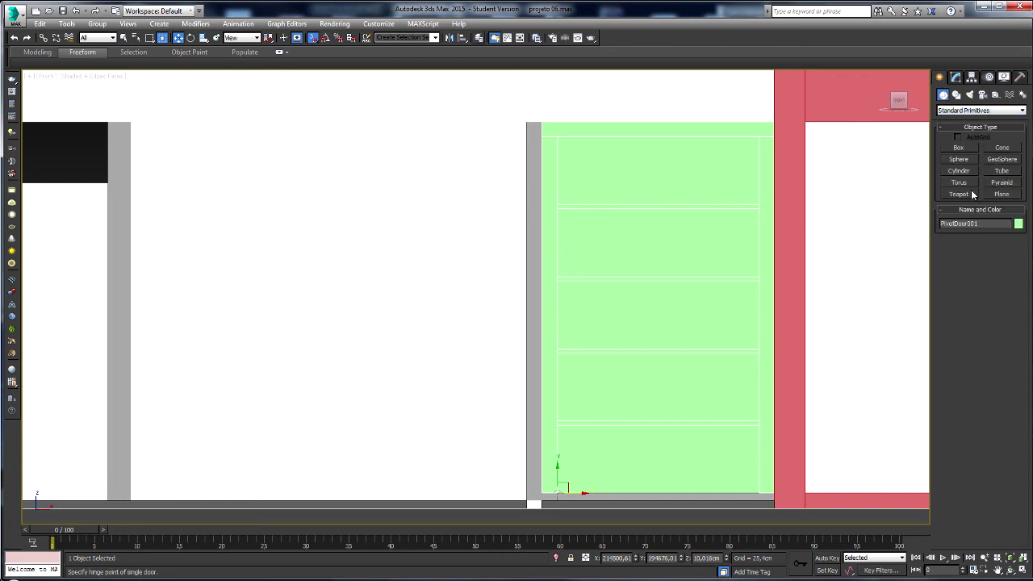
left_click(957, 150)
key("t")
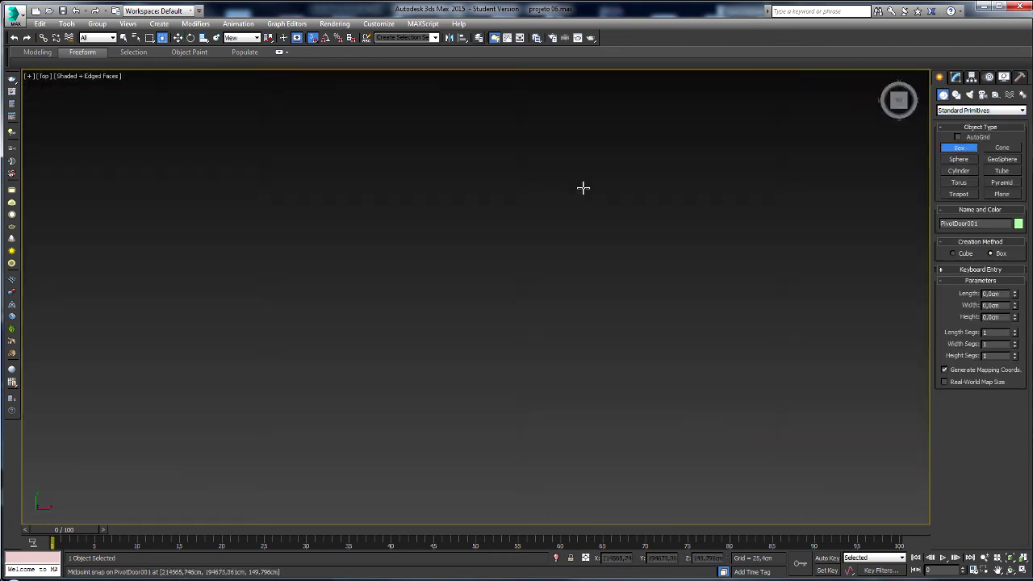
scroll(583, 191, "down", 3)
scroll(577, 218, "down", 2)
scroll(577, 231, "down", 3)
middle_click_drag(581, 234, 591, 269)
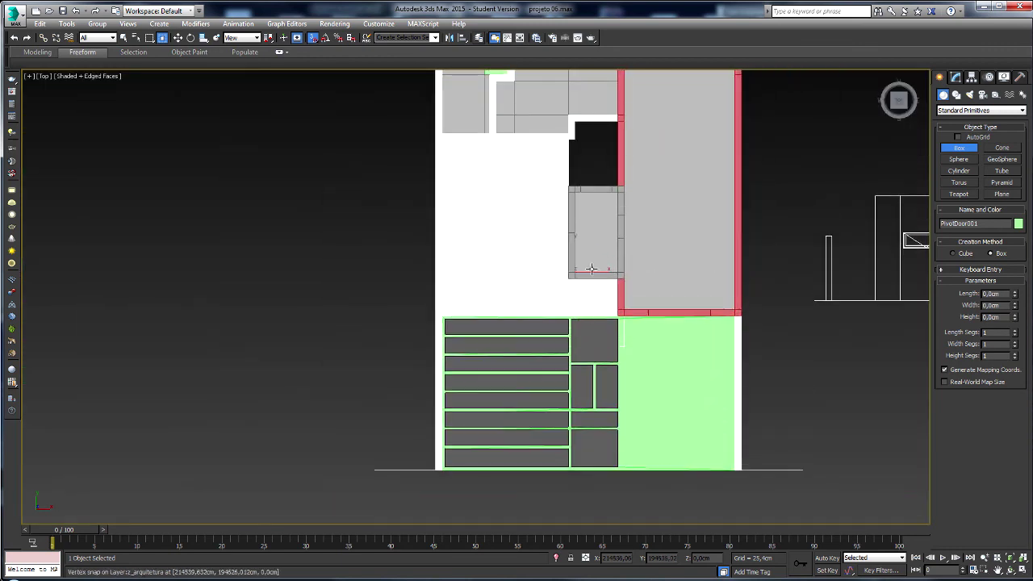
scroll(593, 250, "up", 2)
key("F3")
scroll(595, 274, "up", 2)
scroll(645, 339, "up", 2)
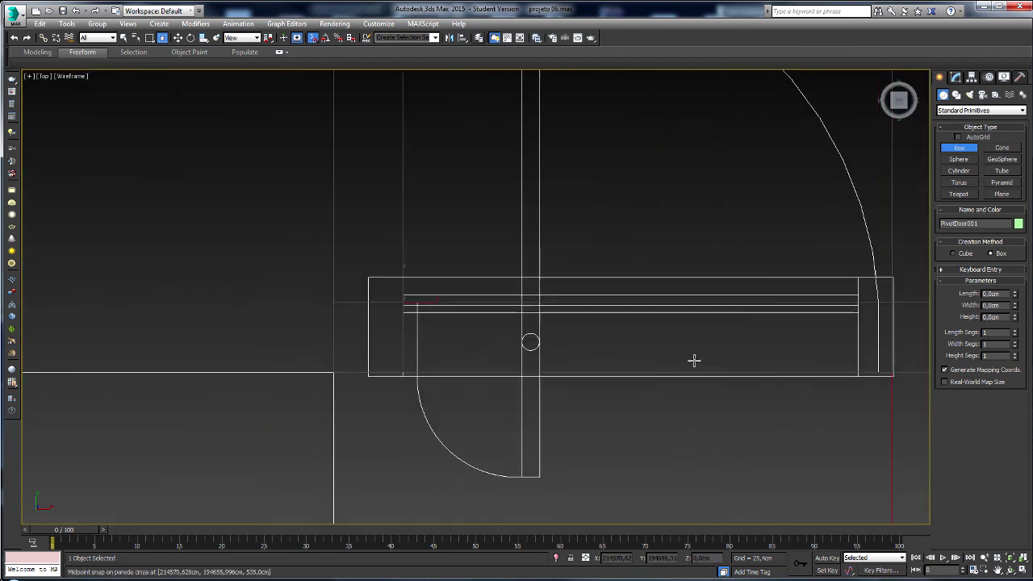
middle_click_drag(764, 344, 718, 334)
scroll(709, 305, "up", 2)
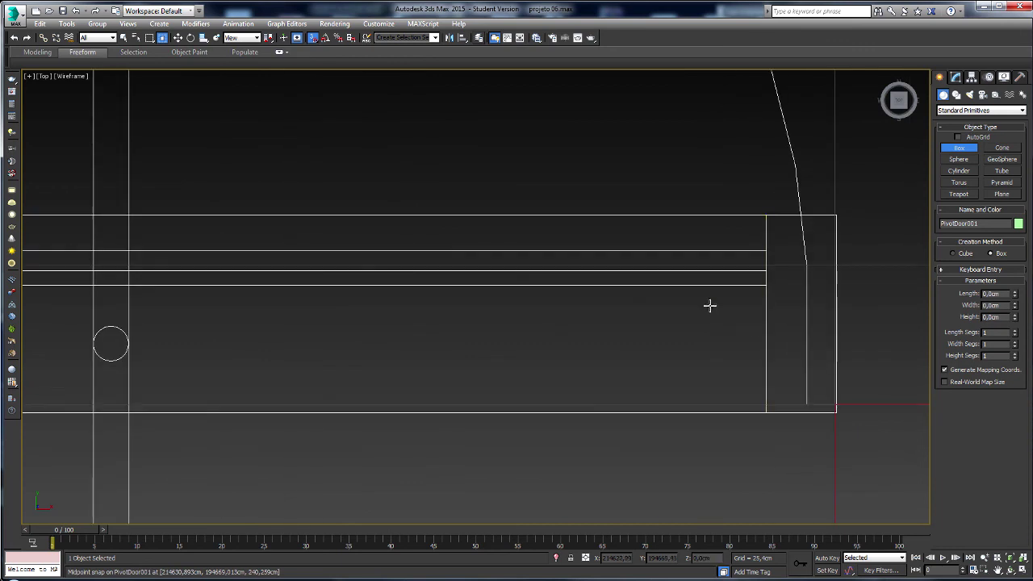
scroll(710, 305, "up", 1)
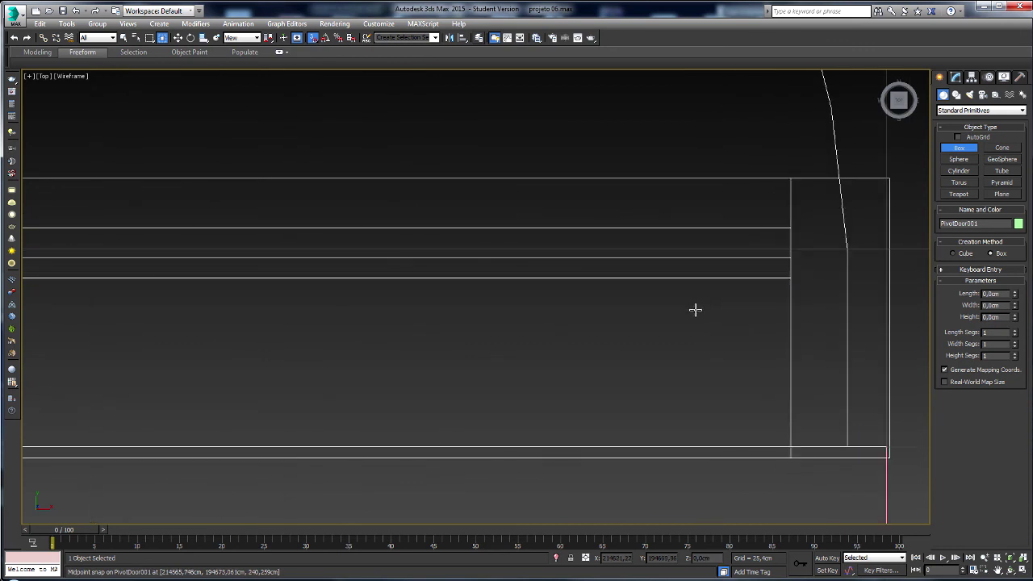
- Draw the box beside the door and size it to length 2, width 4, height 100 cm
left_click_drag(598, 298, 634, 338)
type("1")
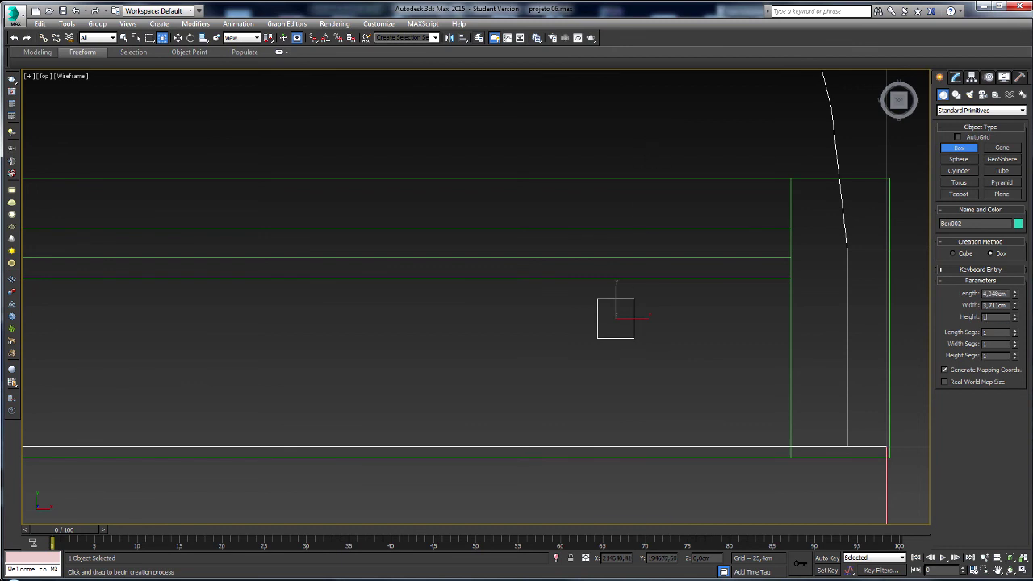
type("00")
key("Return")
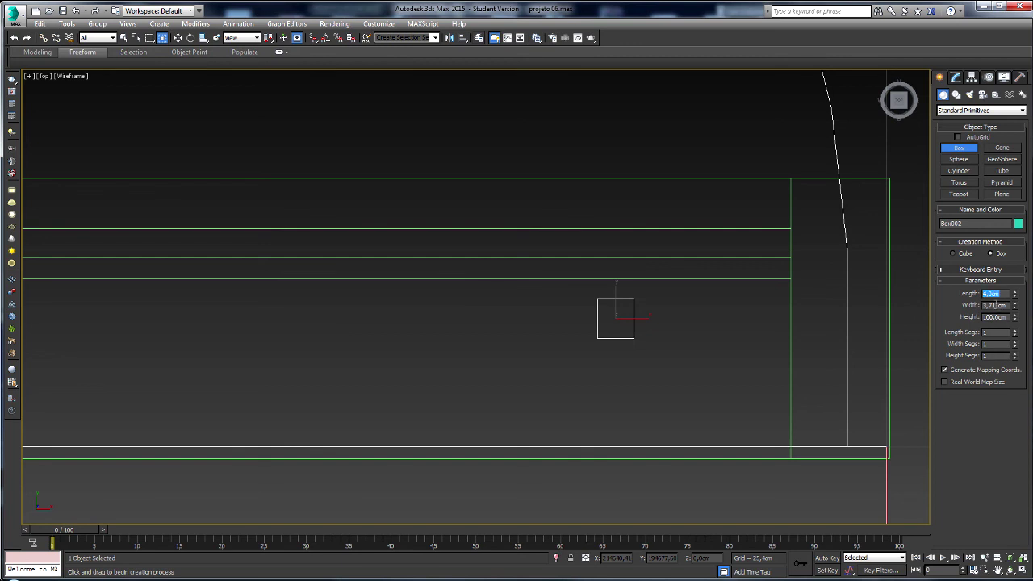
double_click(995, 305)
type("3")
key("Return")
key("Tab")
type("5")
key("Return")
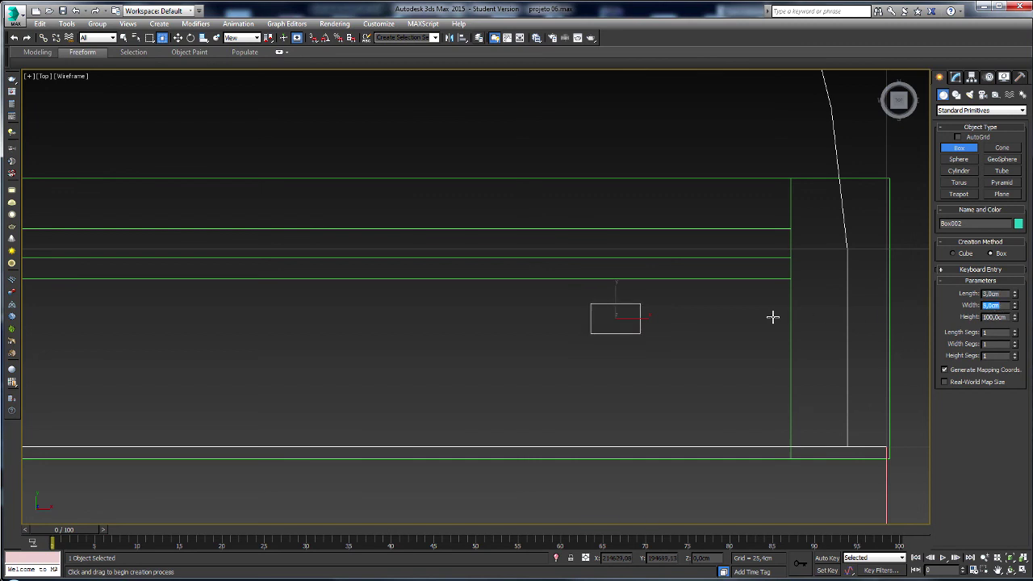
type("4")
key("Return")
key("Return")
middle_click_drag(691, 306, 748, 285, "alt")
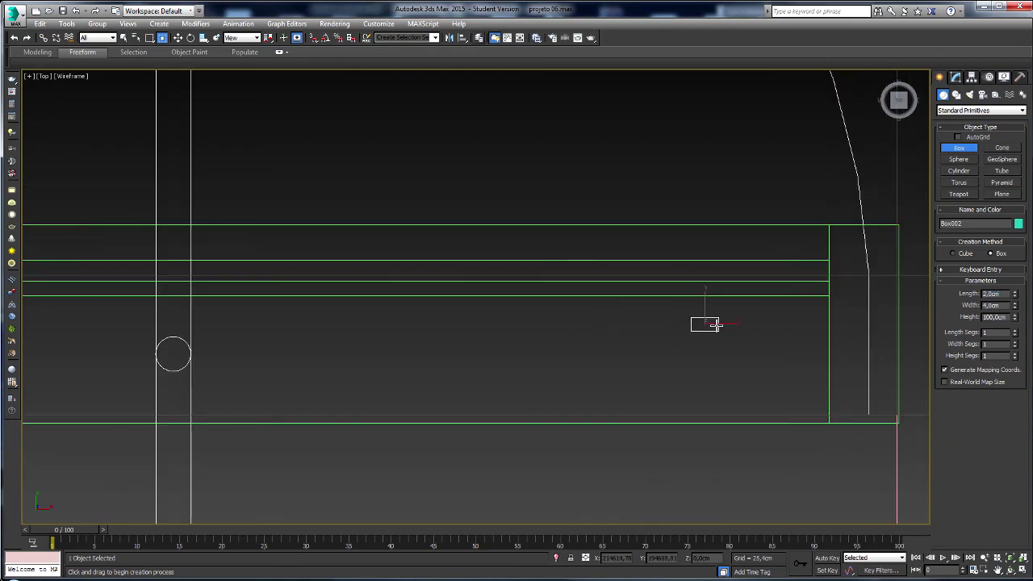
scroll(749, 285, "down", 3)
- Raise the handle box 50 cm in Z using the Move Transform Type-In, 30 then 20
key("f")
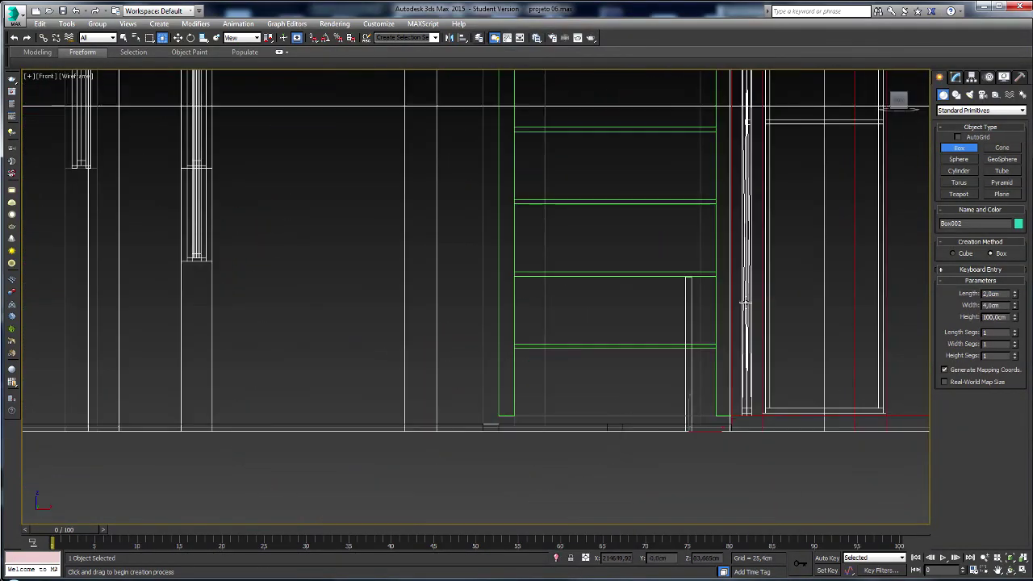
scroll(718, 330, "up", 3)
scroll(710, 373, "down", 3)
middle_click_drag(710, 374, 724, 388)
key("w")
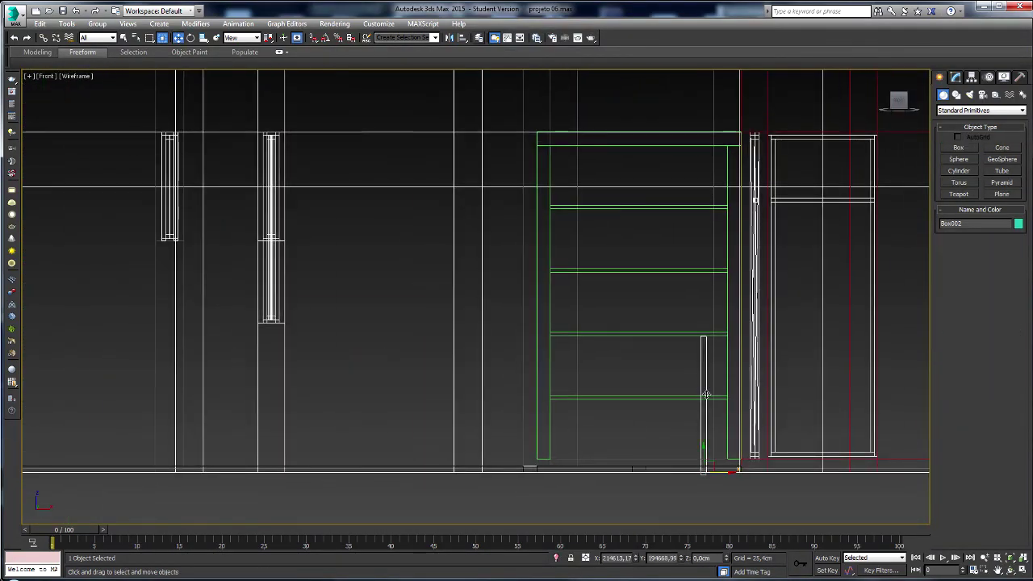
right_click(177, 40)
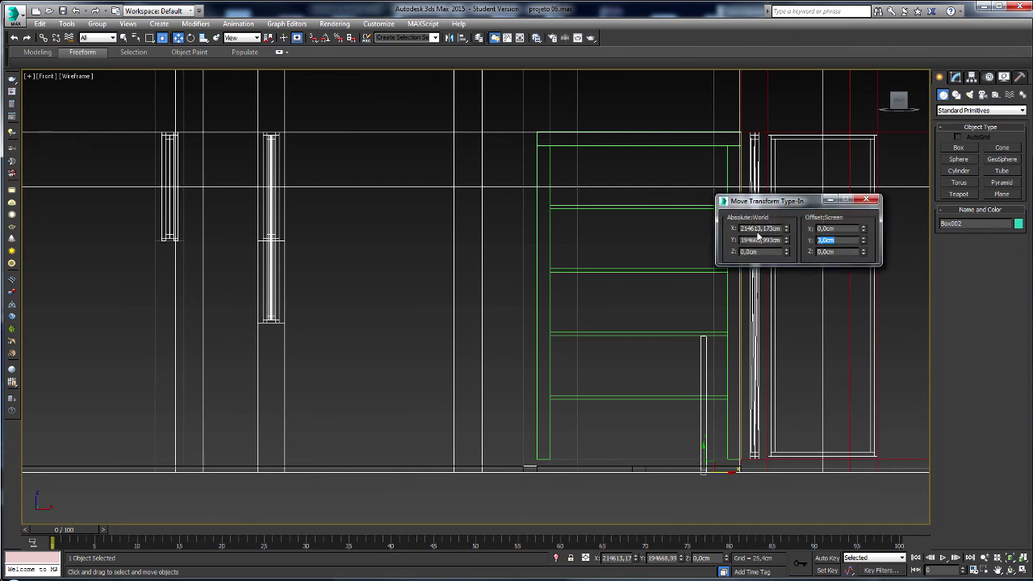
type("0")
key("Return")
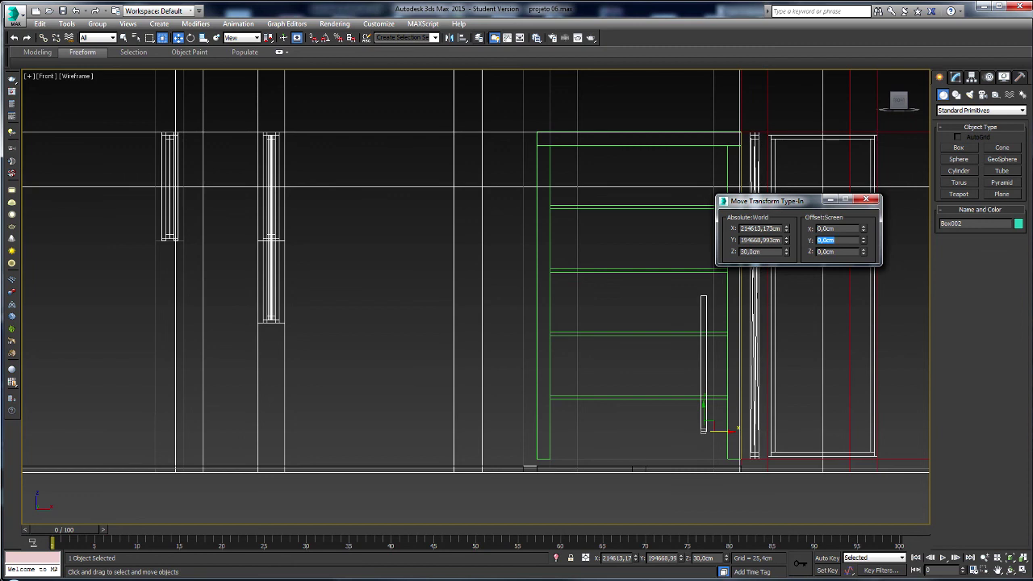
type("20")
key("Return")
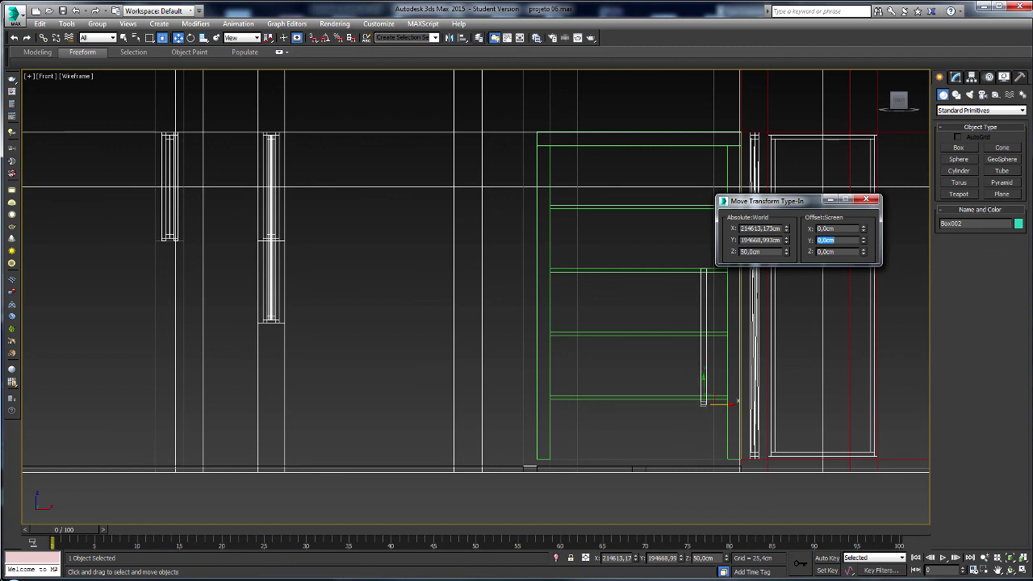
- Increase the box's Height to 120 cm in the Modify panel
middle_click_drag(616, 266, 535, 275)
scroll(535, 274, "up", 2)
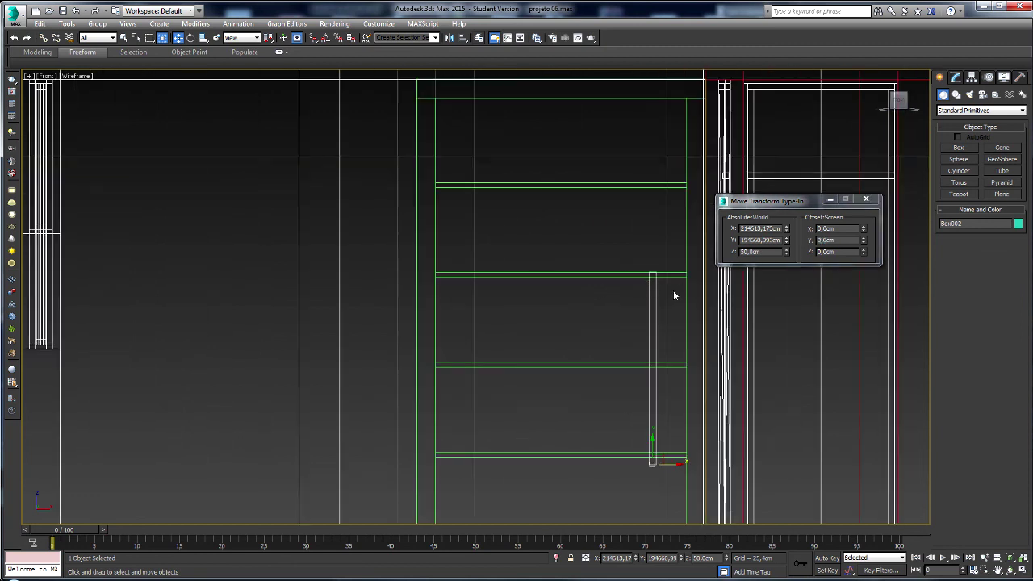
left_click(959, 78)
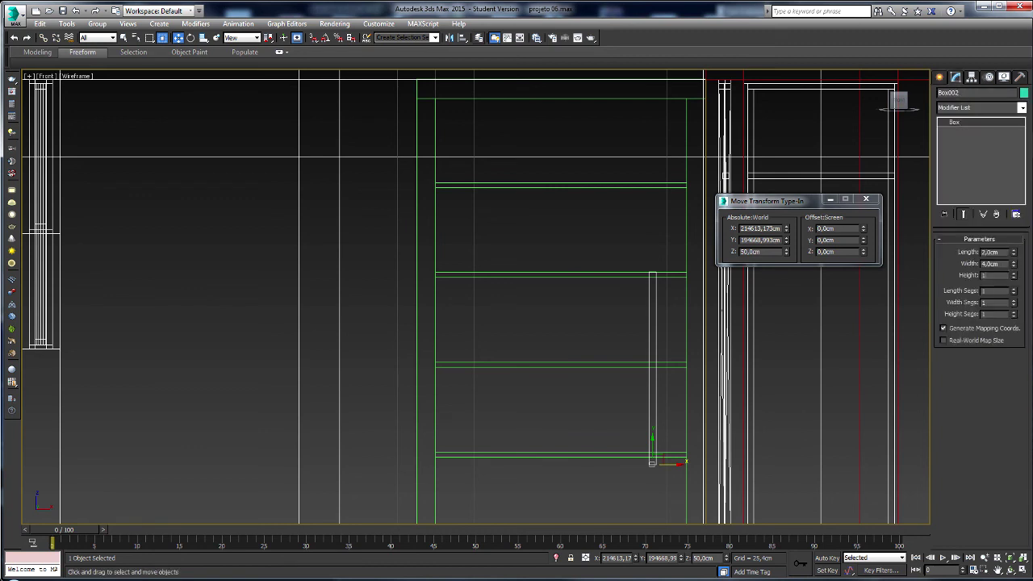
type("150")
key("Return")
- Close the Move type-in and view the bar from an angle with edged faces shown
middle_click_drag(665, 353, 628, 315)
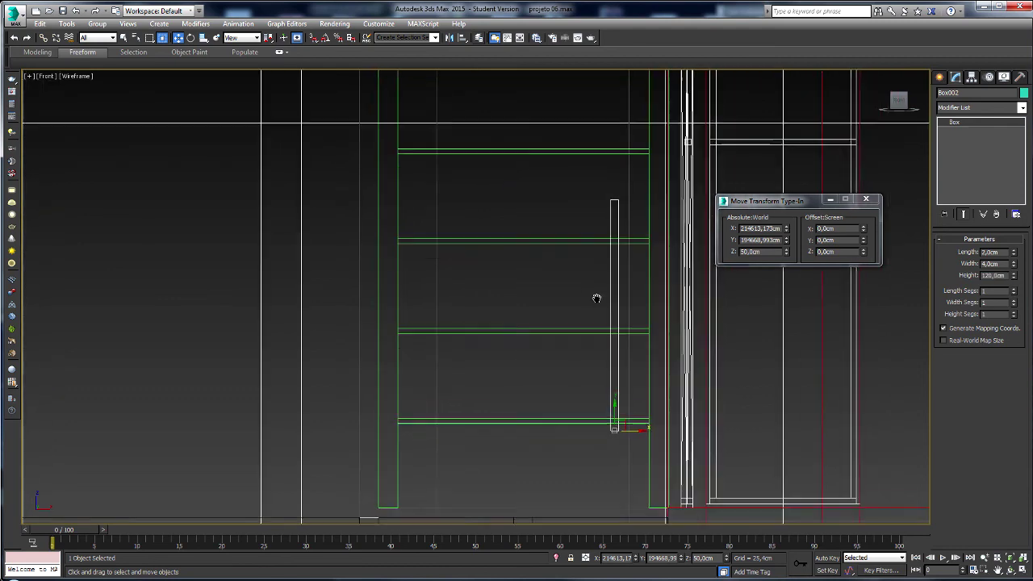
scroll(587, 314, "down", 2)
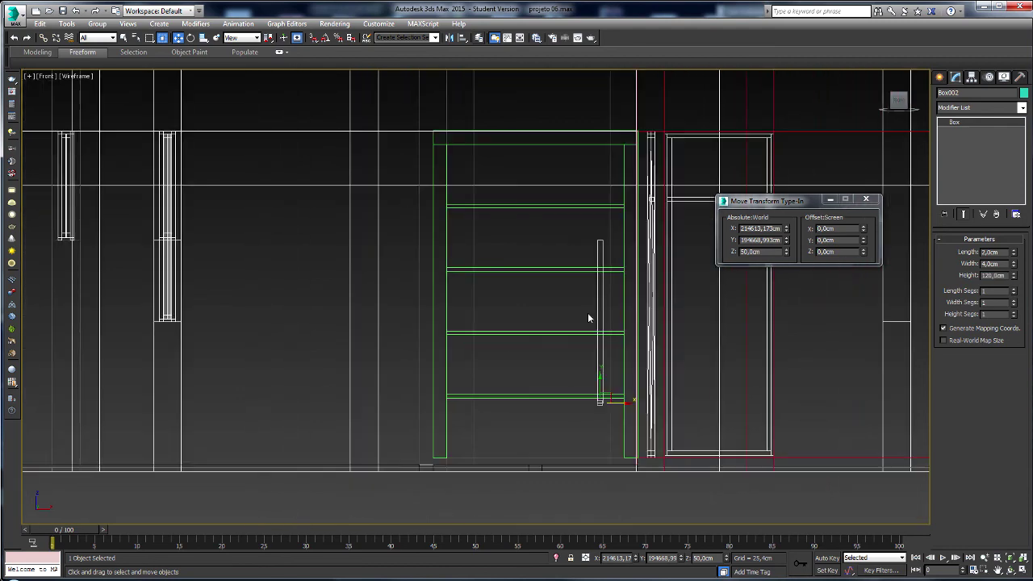
left_click(866, 199)
scroll(687, 256, "up", 3)
middle_click_drag(687, 256, 599, 266, "alt")
key("shift+z")
middle_click_drag(537, 276, 586, 193, "alt")
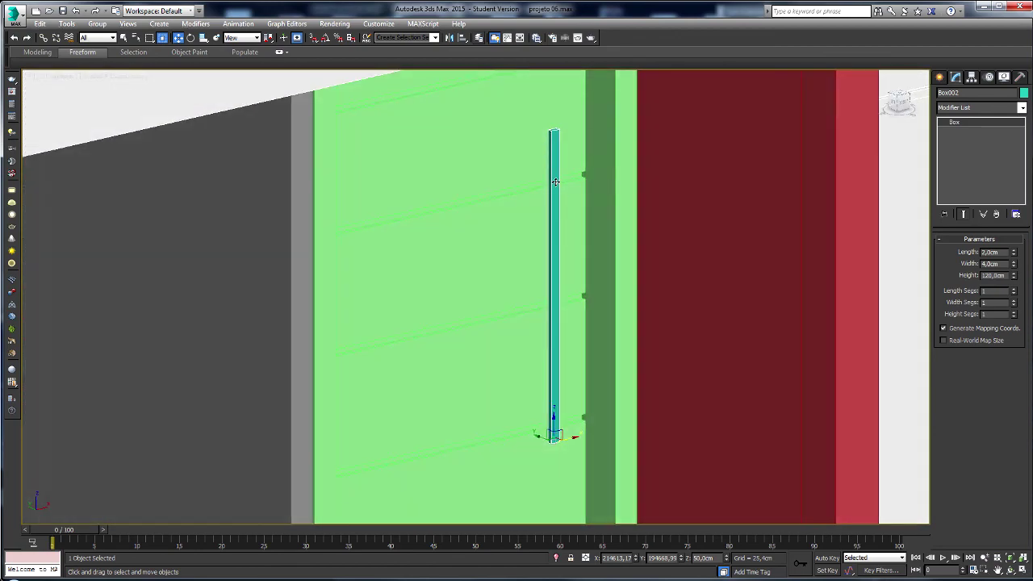
- Convert the handle bar to an editable poly and select its four long vertical edges
right_click(556, 182)
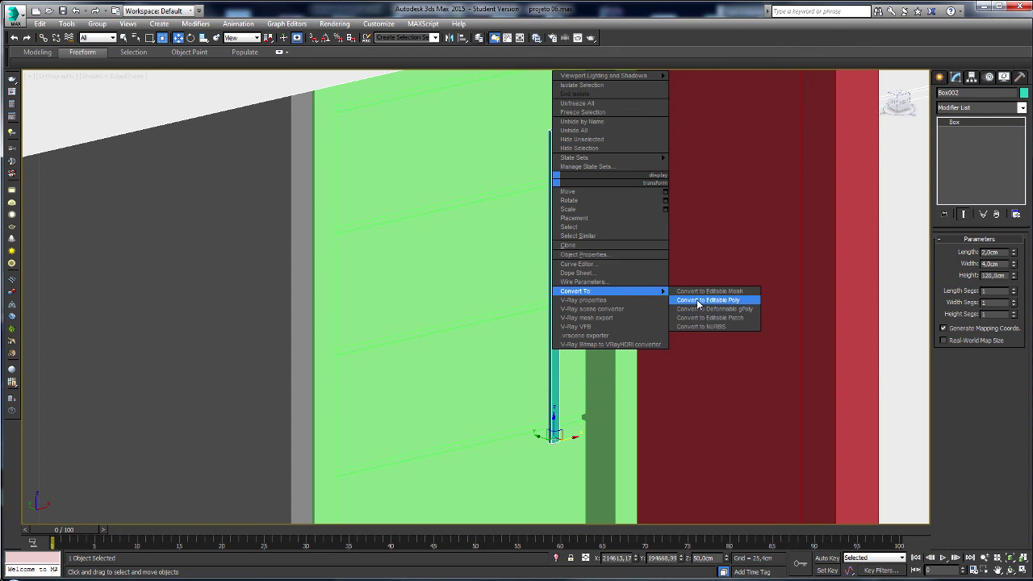
left_click(699, 301)
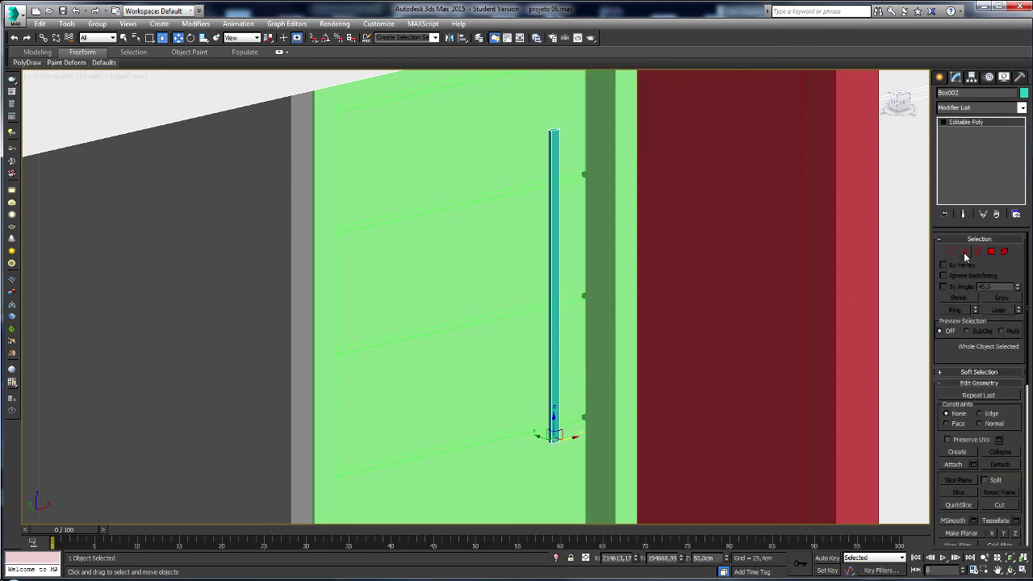
left_click(965, 253)
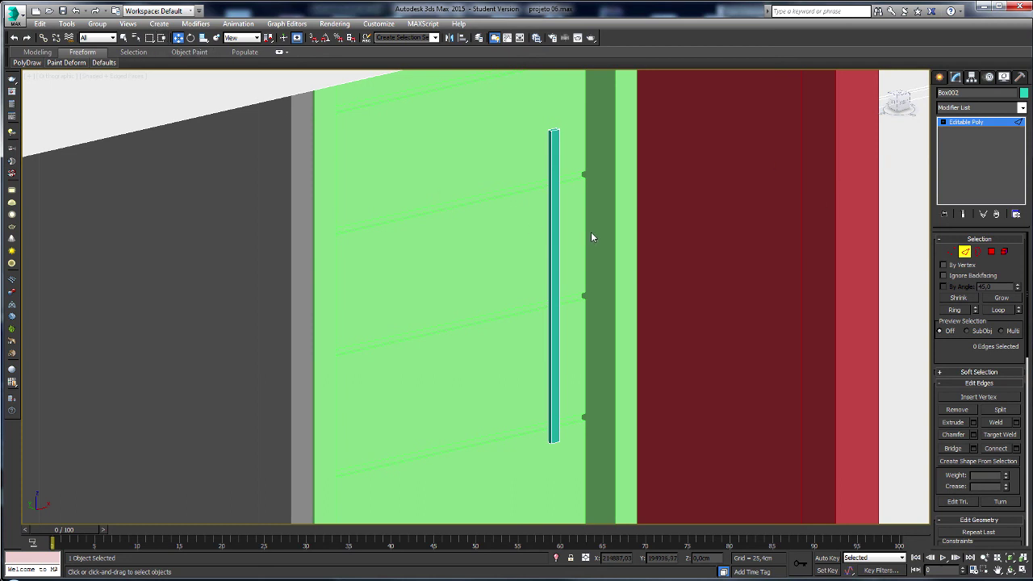
left_click_drag(591, 232, 450, 285)
key("f")
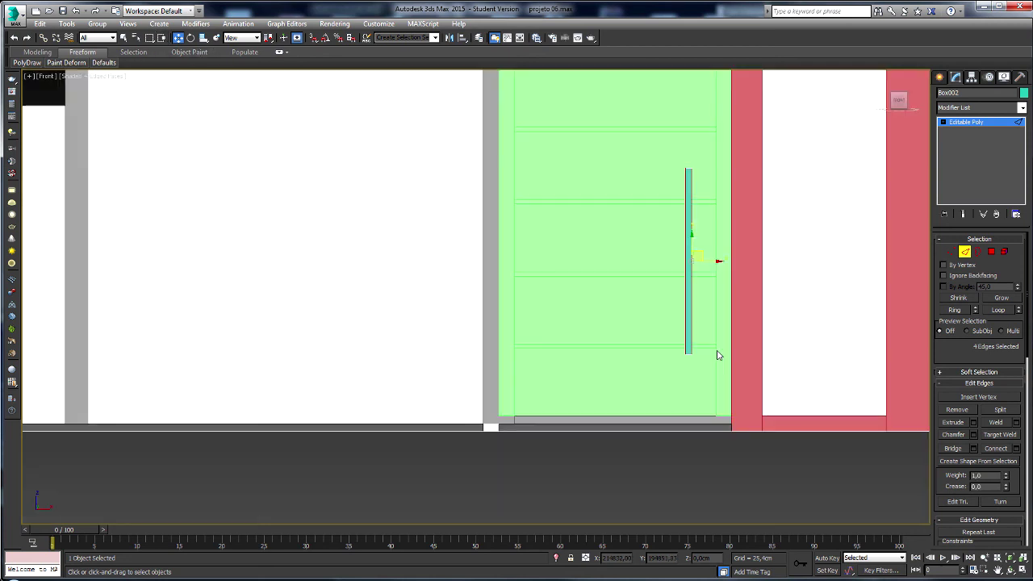
key("z")
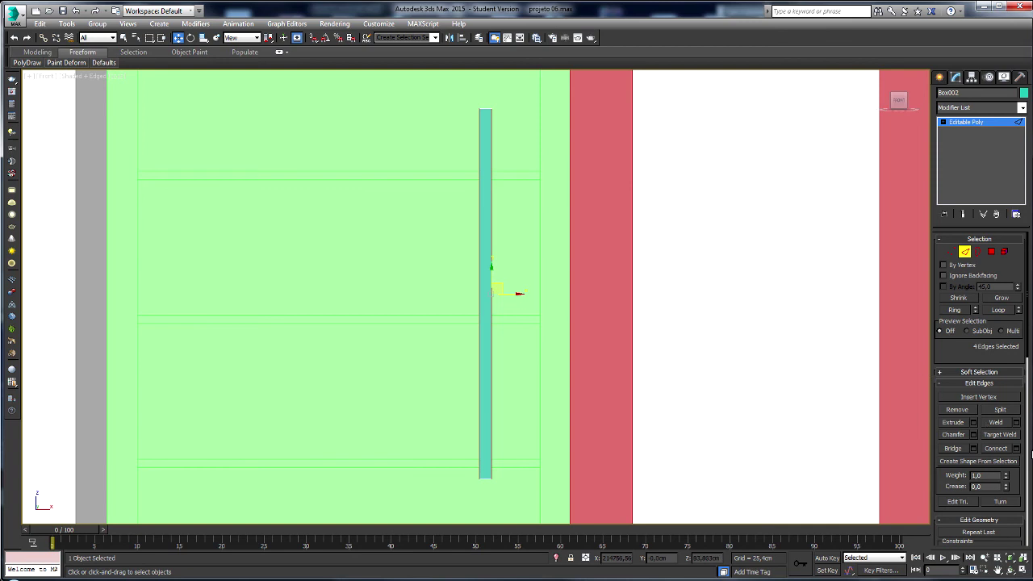
- Connect the edges with 2 segments and Pinch 95, placing loops near both ends
left_click(1016, 448)
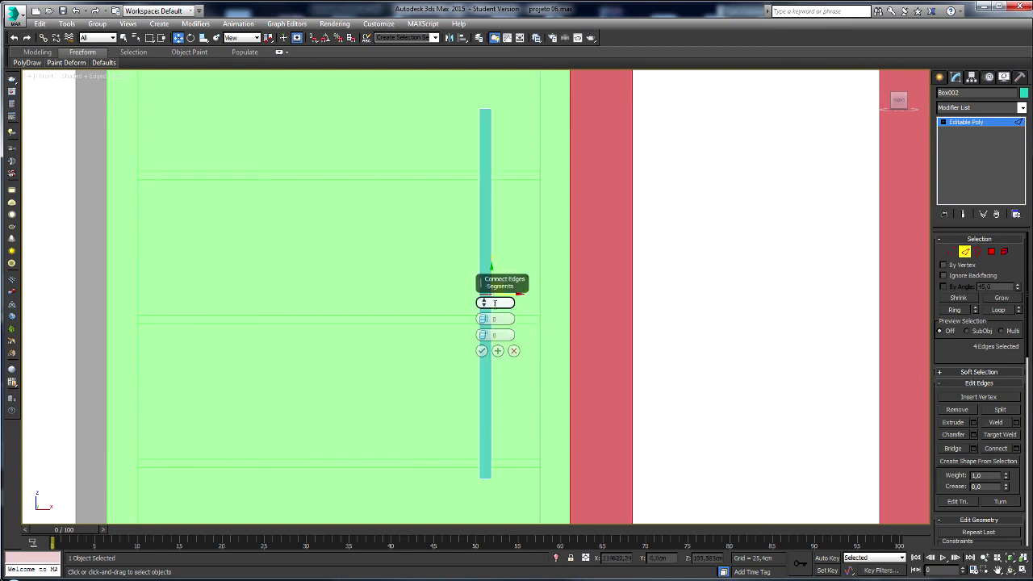
left_click(485, 302)
middle_click_drag(429, 302, 342, 305)
left_click_drag(483, 319, 482, 305)
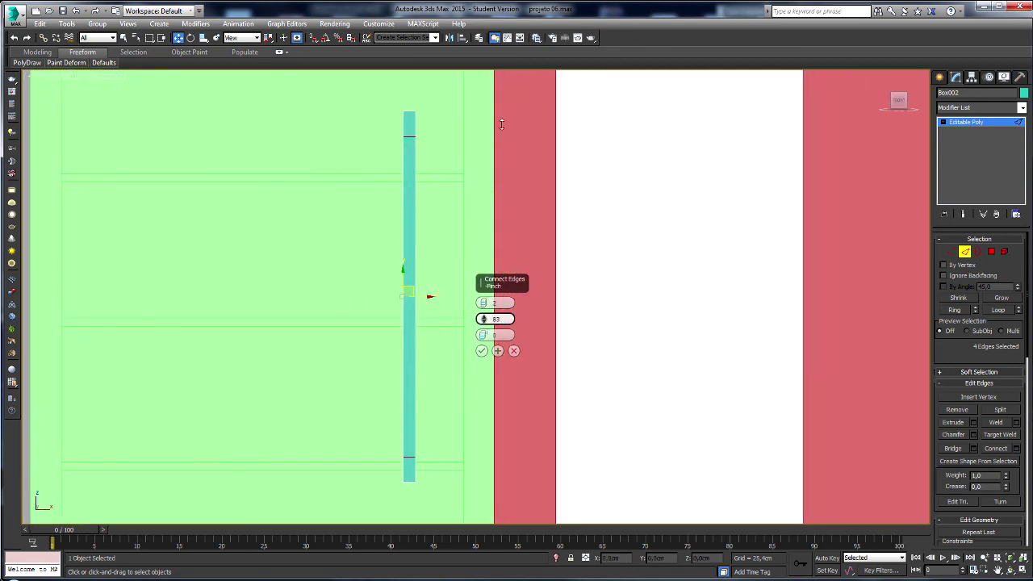
left_click_drag(501, 123, 504, 108)
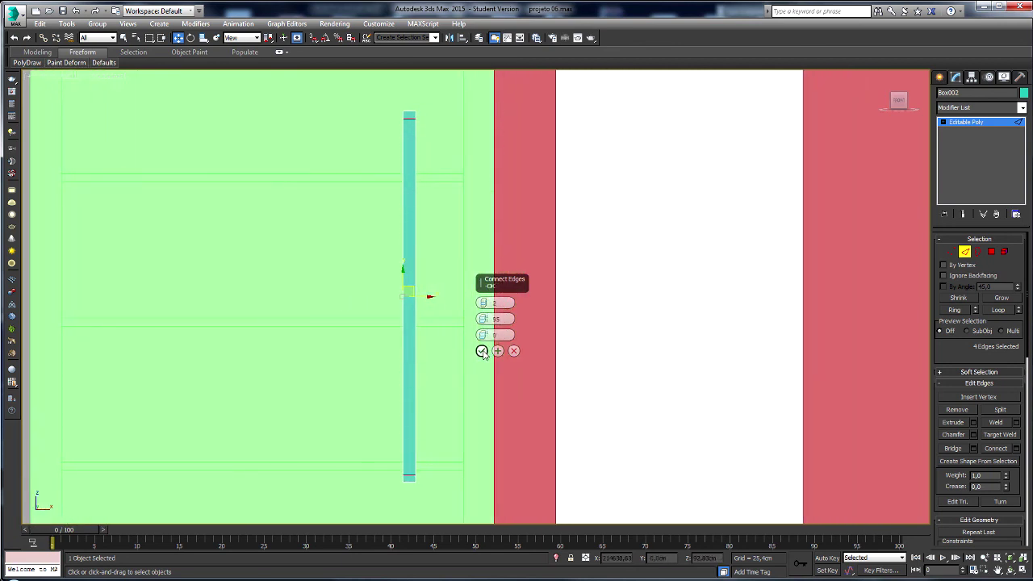
left_click(482, 350)
left_click(987, 255)
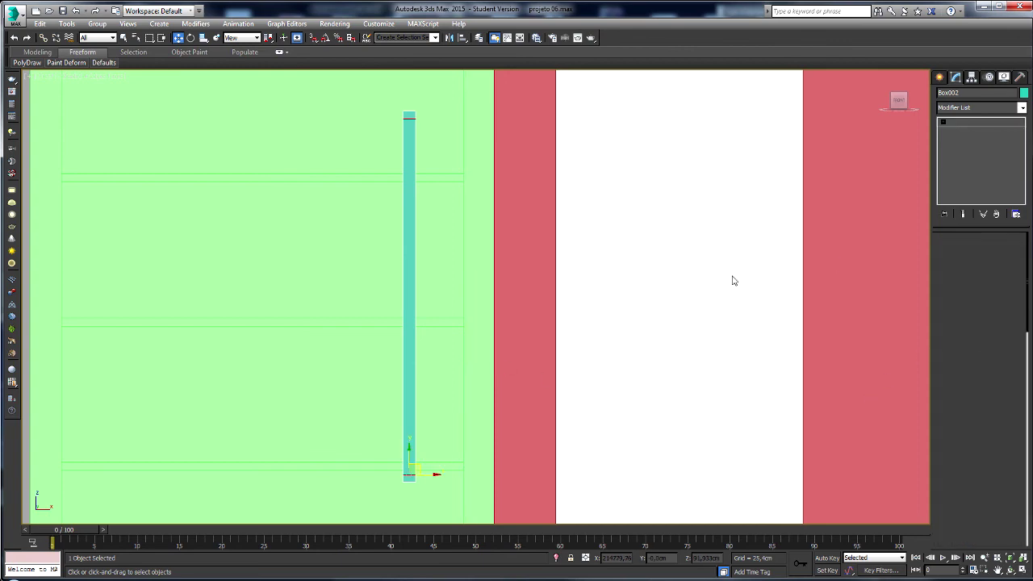
- Extrude Box002's top and bottom end faces sideways into short arms toward the door
mouse_move(360, 208)
middle_mouse_down("alt")
mouse_move(425, 225)
mouse_move(415, 185)
mouse_move(537, 175)
middle_mouse_up("alt")
scroll(415, 166, "up", 4)
scroll(434, 172, "up", 3)
key("F3")
scroll(519, 208, "down", 1)
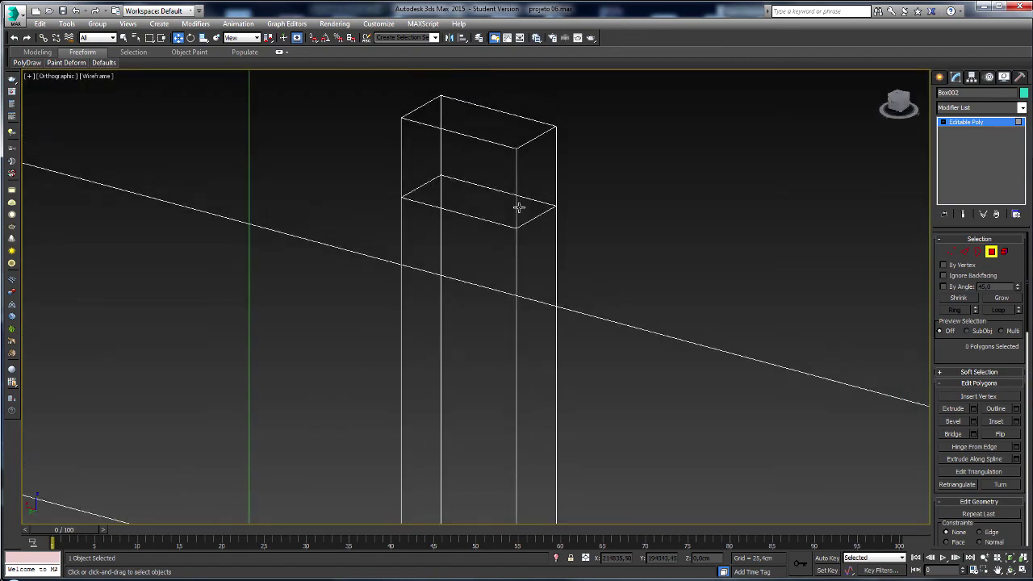
scroll(509, 268, "down", 2)
scroll(501, 154, "down", 2)
left_click(502, 122)
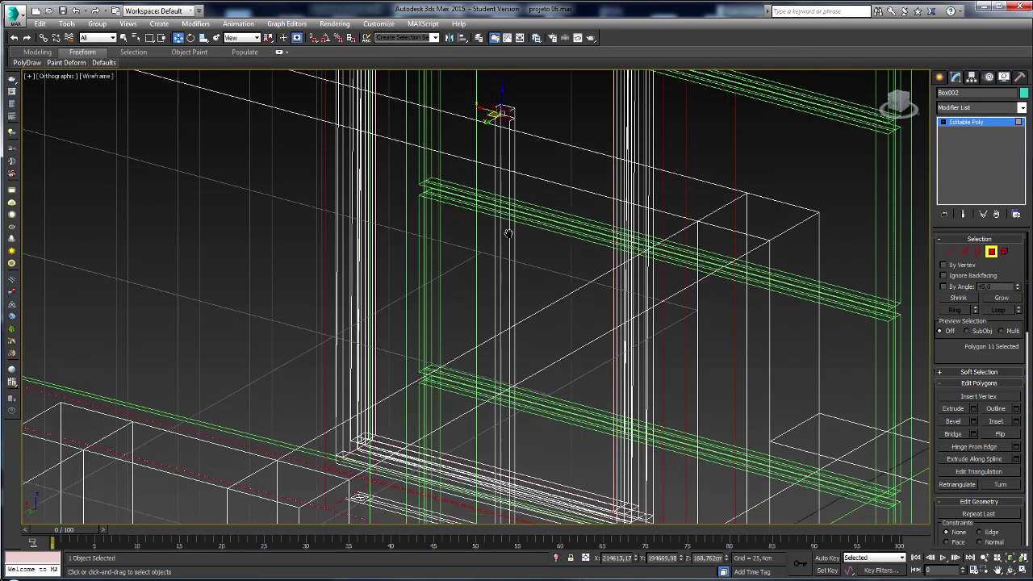
middle_click_drag(502, 122, 507, 430)
left_click(505, 466, "ctrl")
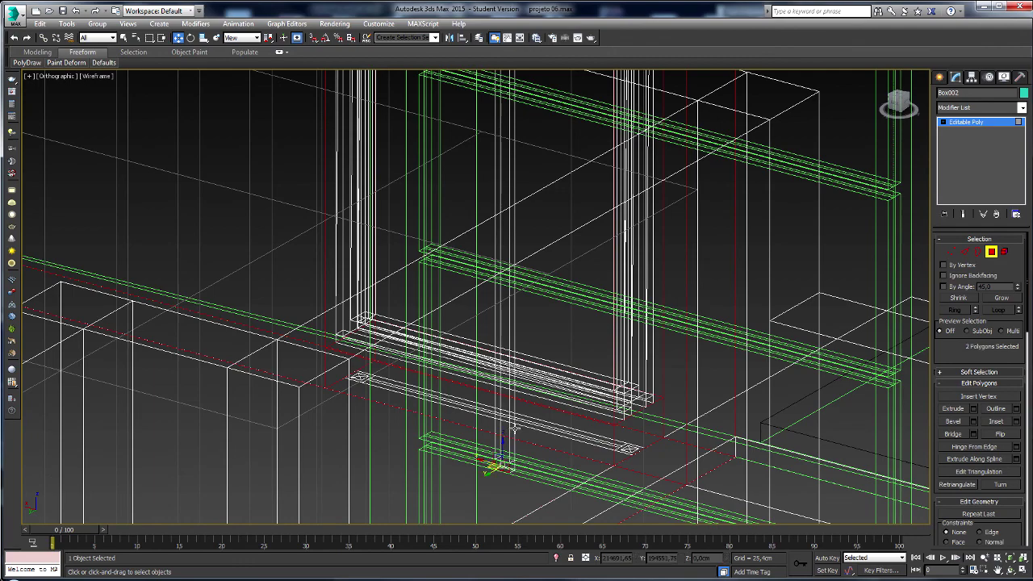
key("shift+e")
scroll(504, 465, "up", 3)
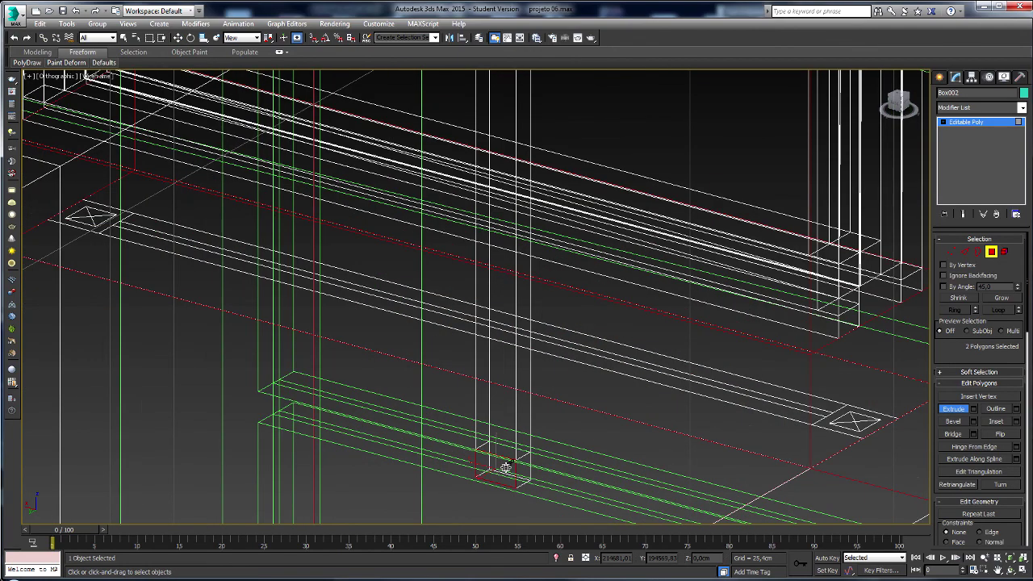
right_click(498, 426)
mouse_move(498, 426)
middle_mouse_down("alt")
mouse_move(405, 425)
mouse_move(489, 468)
mouse_move(491, 415)
middle_mouse_up("alt")
key("F3")
left_click_drag(485, 409, 622, 306)
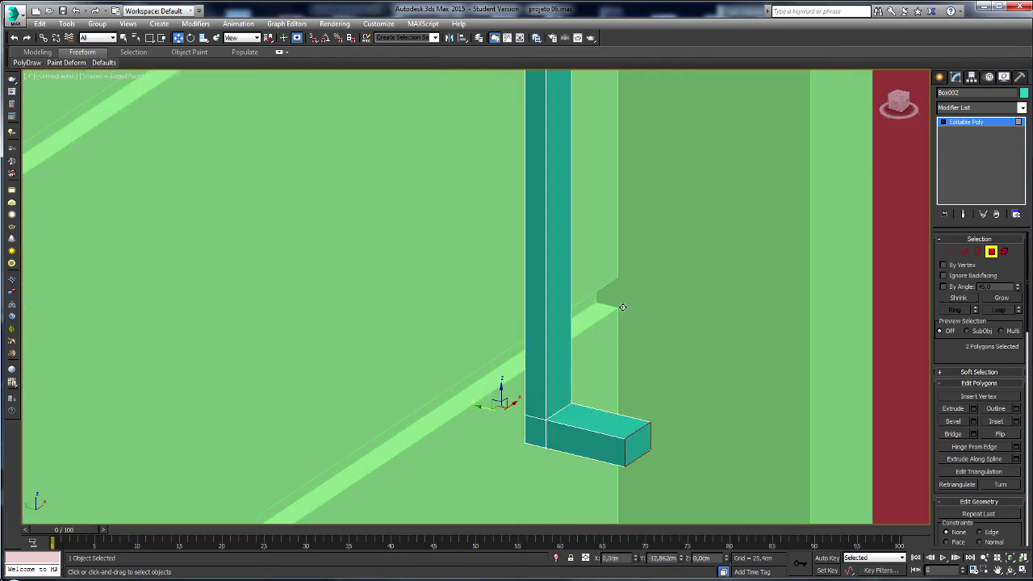
right_click(622, 307)
scroll(614, 311, "down", 5)
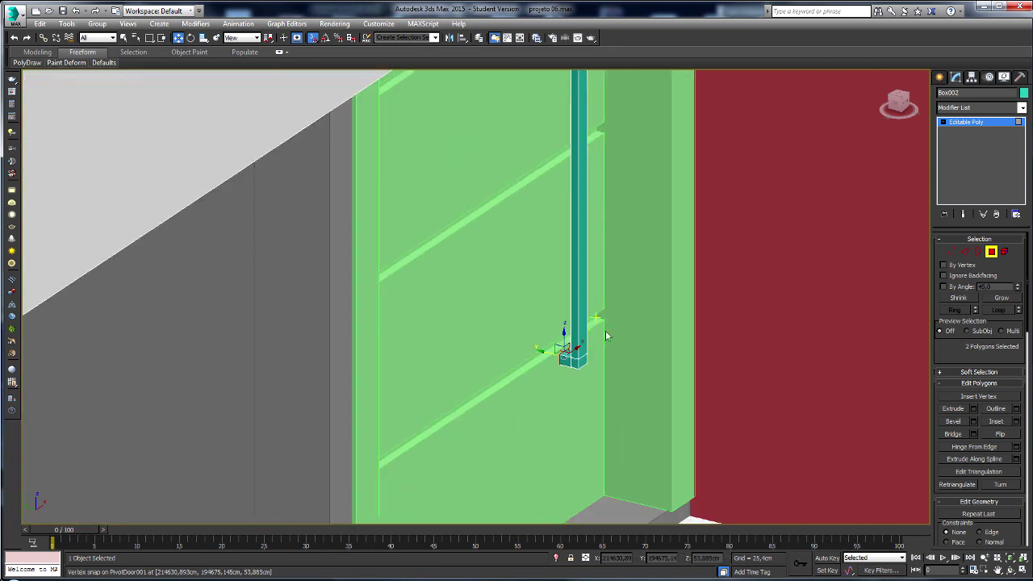
- Switch the handle to Edge mode and select all of its edges
left_click(991, 252)
middle_click_drag(606, 288, 612, 37, "alt")
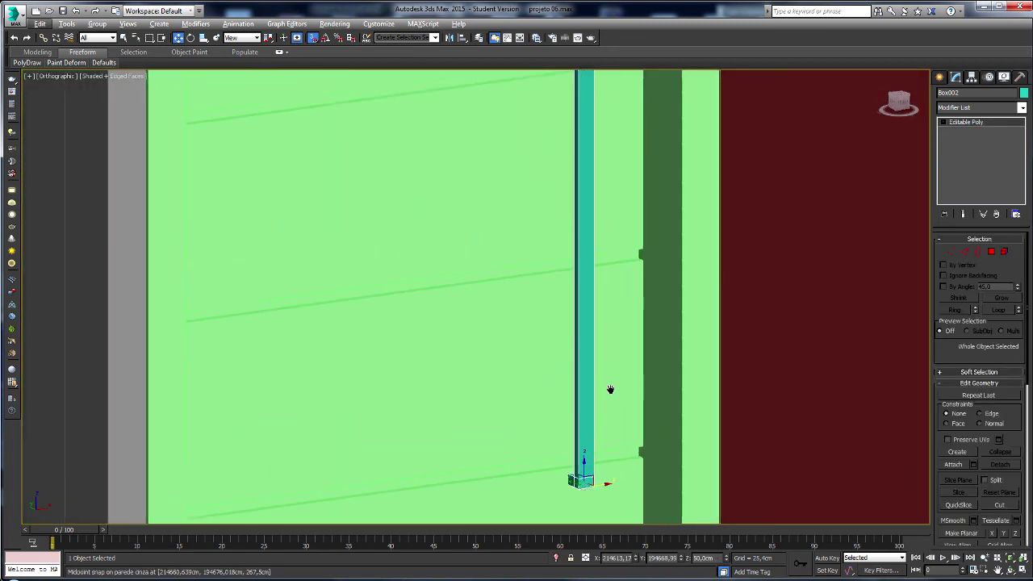
scroll(576, 253, "up", 2)
scroll(576, 253, "up", 2)
scroll(710, 288, "up", 2)
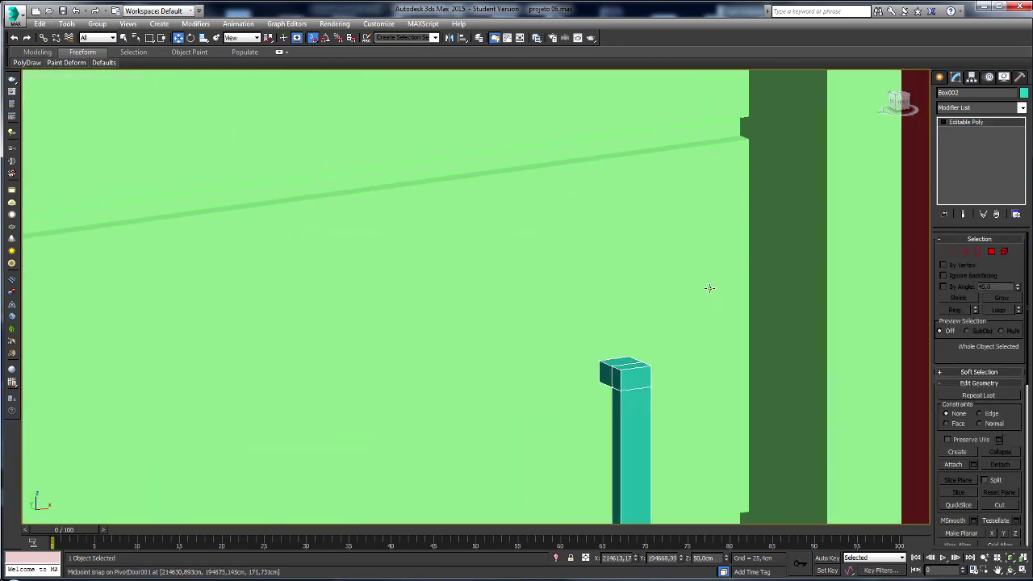
scroll(767, 267, "up", 2)
left_click(964, 251)
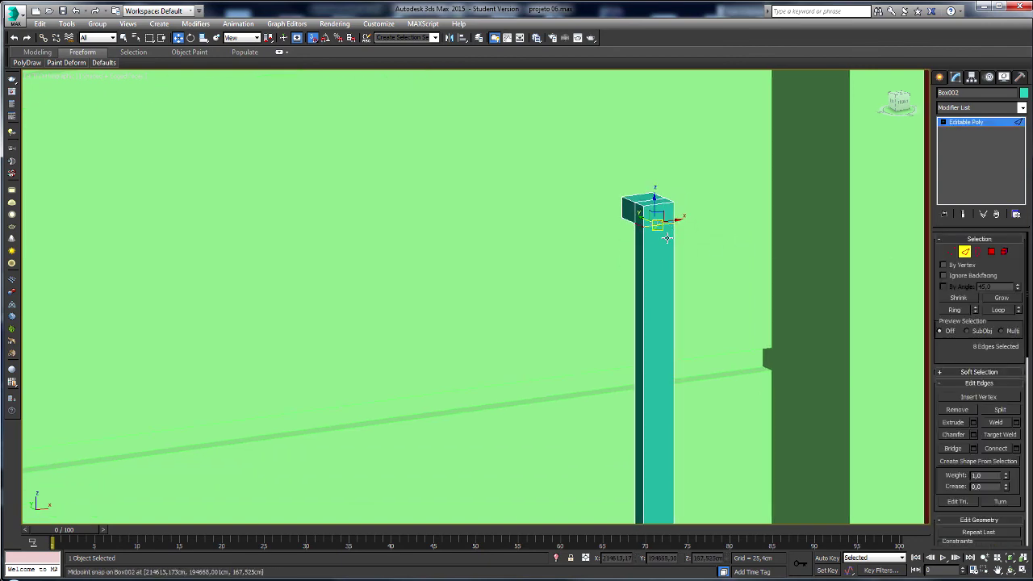
scroll(664, 235, "up", 3)
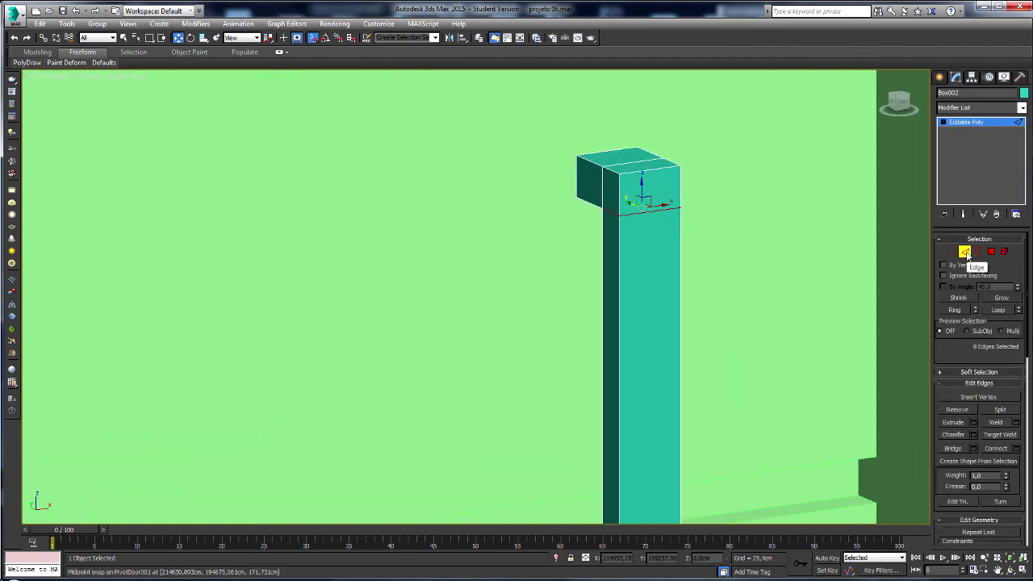
key("ctrl+a")
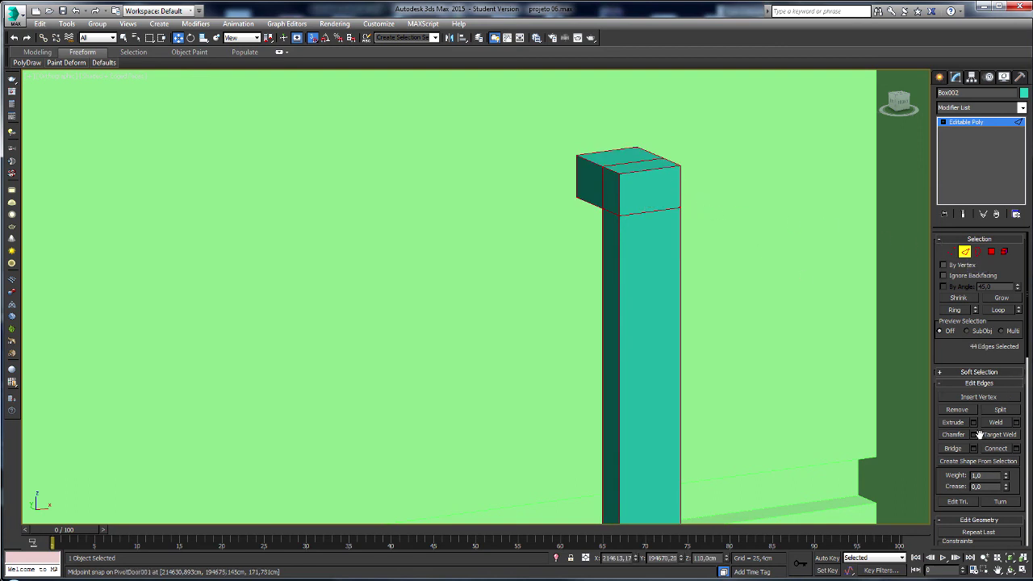
- Start a chamfer on all handle edges with the amount reduced to 0,289 cm
left_click(975, 435)
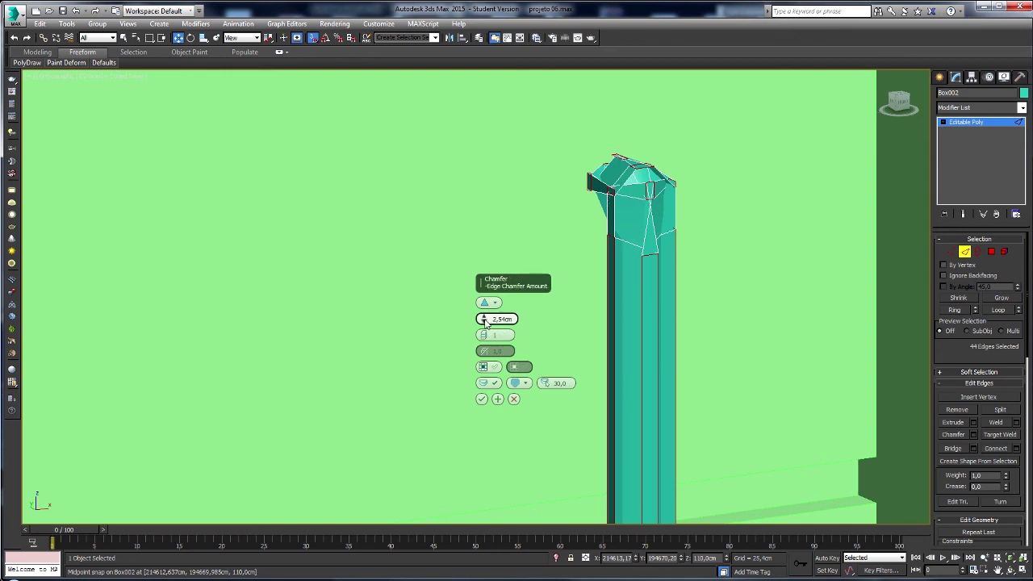
left_click_drag(483, 319, 482, 357)
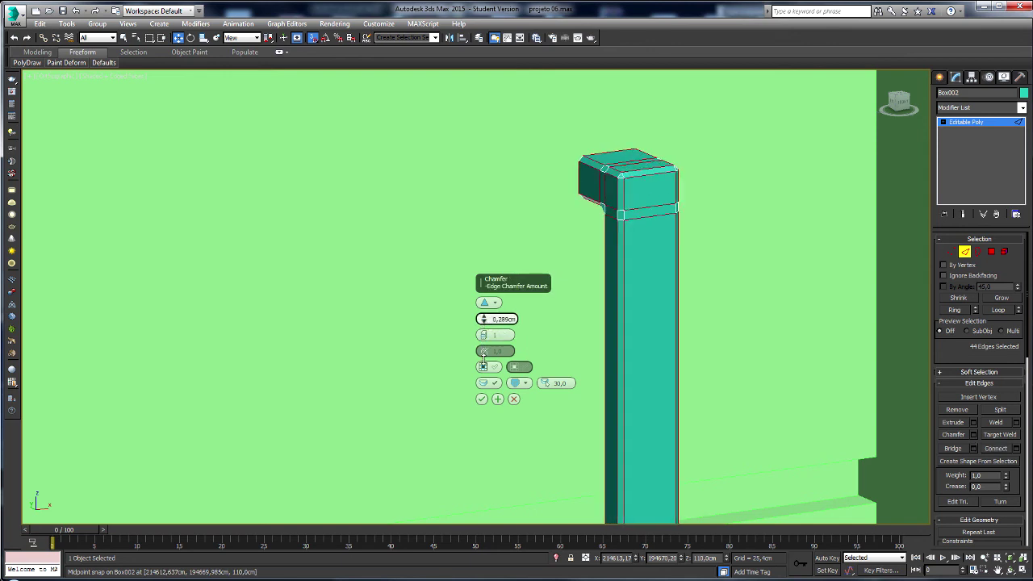
scroll(602, 279, "up", 2)
scroll(625, 260, "up", 2)
scroll(649, 254, "up", 2)
scroll(666, 254, "up", 2)
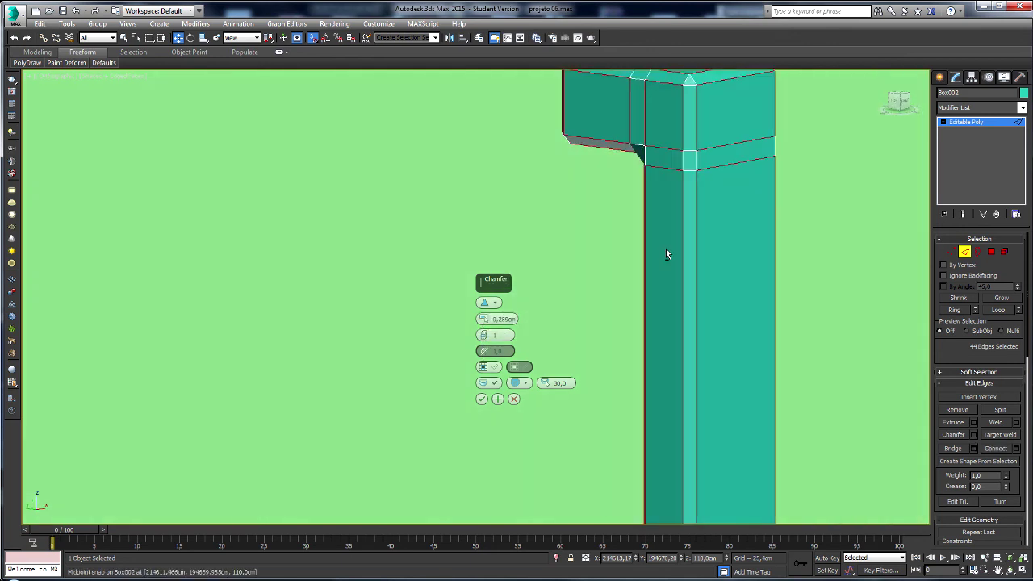
scroll(660, 323, "down", 3)
middle_click_drag(655, 372, 638, 347, "alt")
scroll(633, 323, "up", 5)
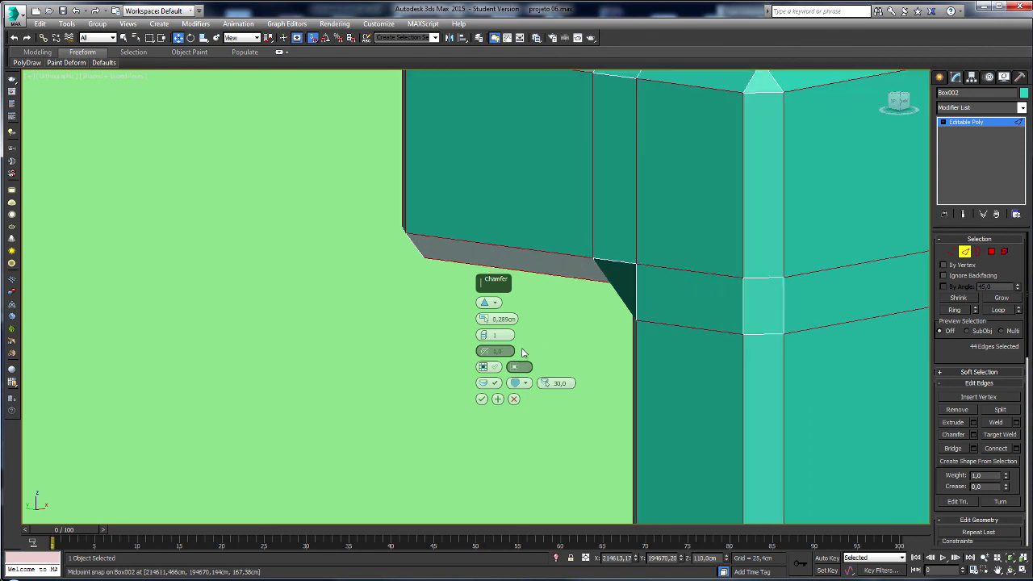
scroll(523, 353, "down", 5)
- Try Quad then Standard chamfer with 3 segments, then cancel and deselect some edges
left_click(487, 302)
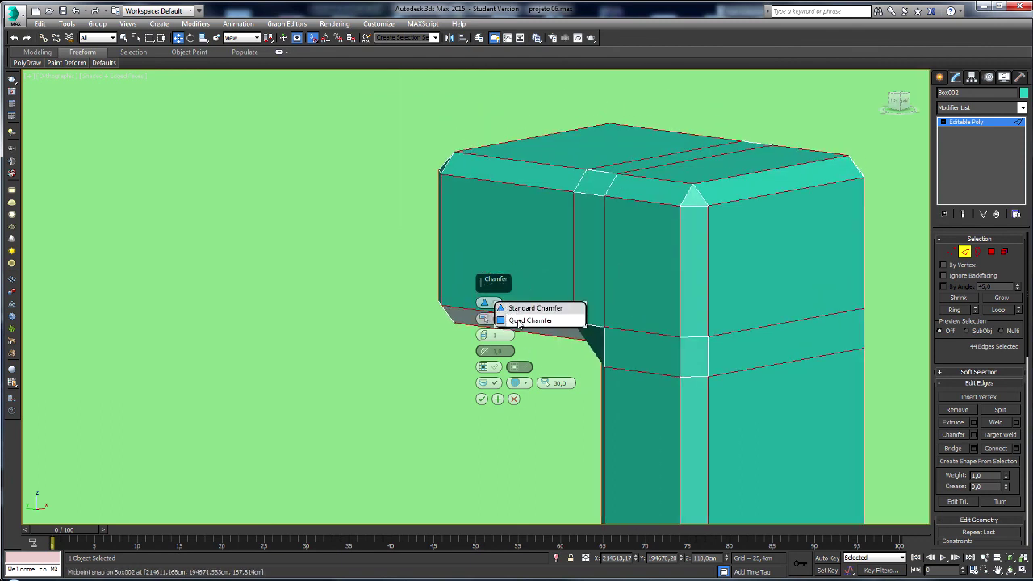
left_click(519, 322)
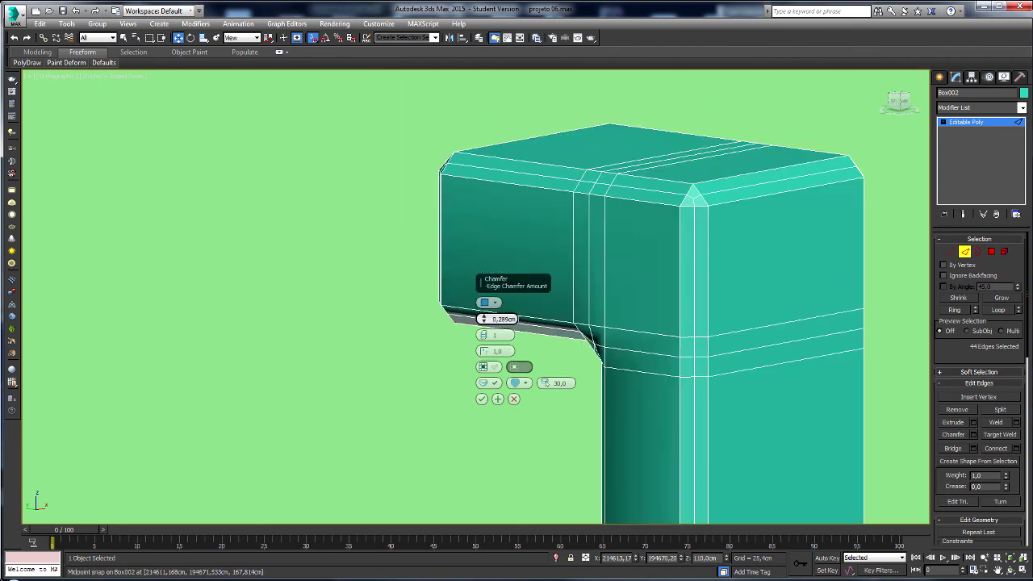
left_click(487, 302)
left_click(511, 314)
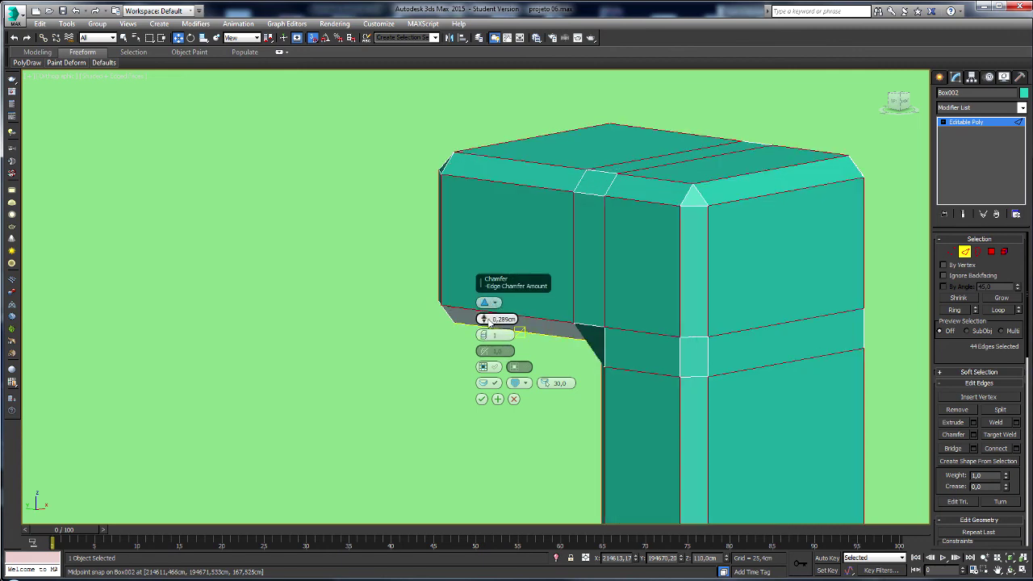
left_click_drag(488, 331, 486, 332)
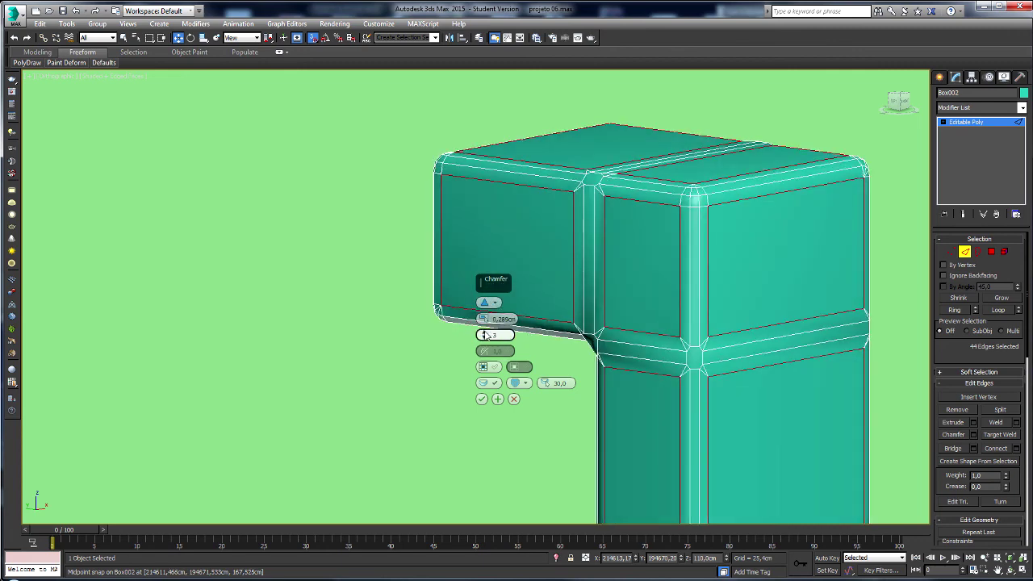
mouse_move(576, 196)
middle_mouse_down("alt")
mouse_move(601, 248)
mouse_move(572, 253)
mouse_move(636, 345)
mouse_move(662, 201)
mouse_move(653, 359)
mouse_move(673, 173)
mouse_move(816, 233)
middle_mouse_up("alt")
scroll(581, 260, "down", 5)
scroll(816, 236, "up", 3)
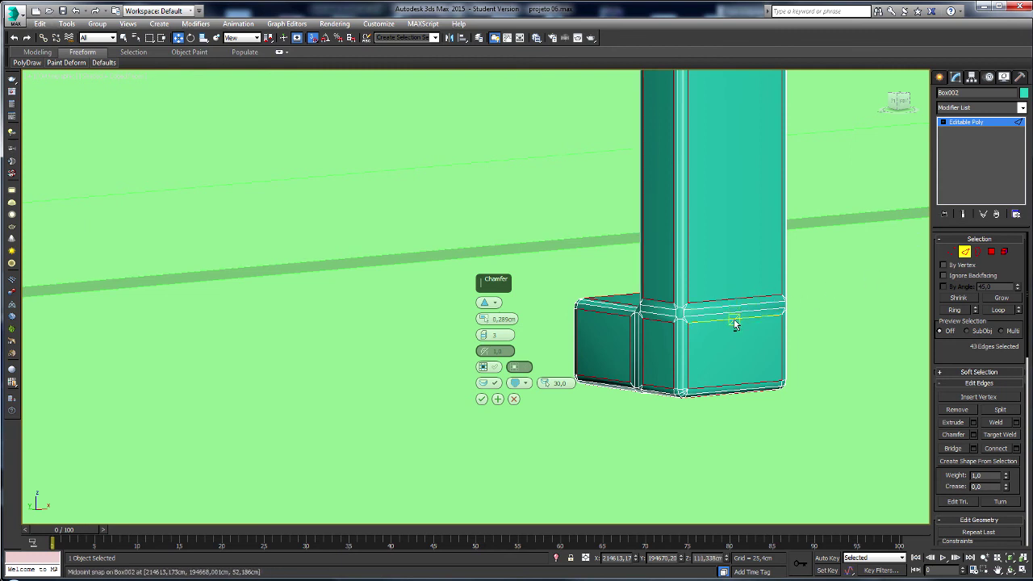
left_click(736, 320, "alt")
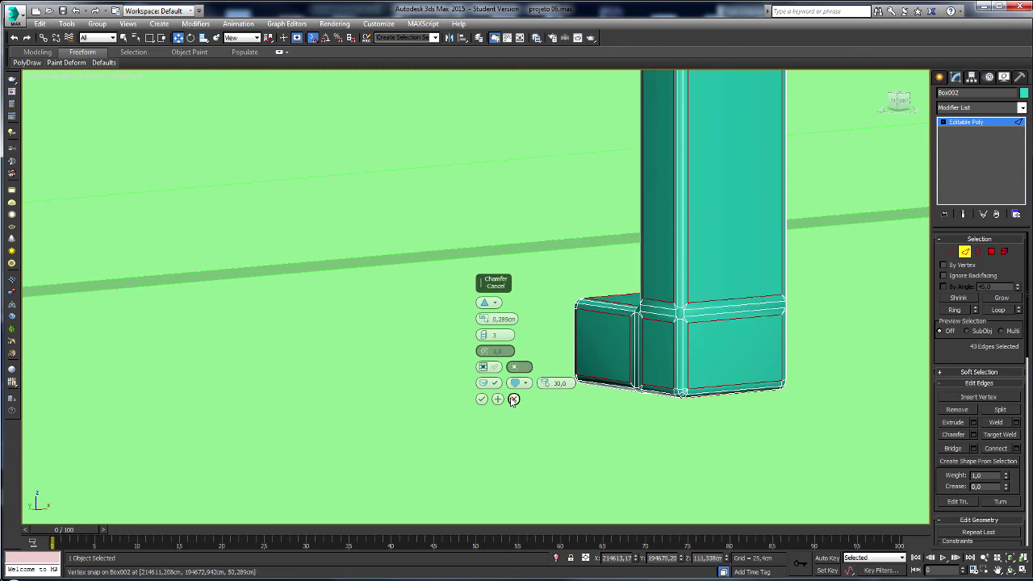
left_click(514, 398)
left_click(679, 352, "alt")
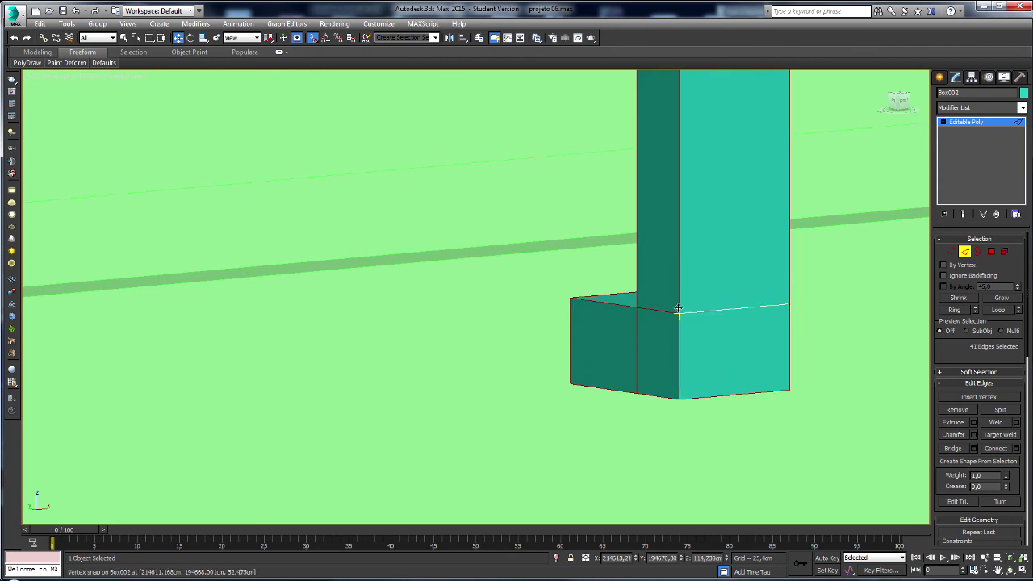
- Deselect three edges near the column and base corner, then preview and discard a chamfer
left_click(676, 307, "alt")
left_click(658, 311, "alt")
left_click(637, 348, "alt")
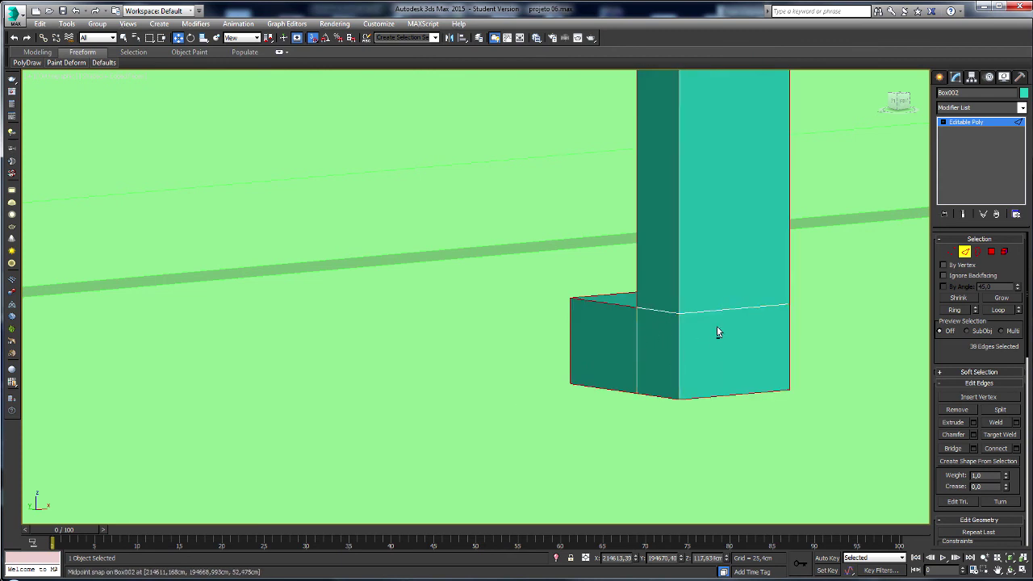
left_click(974, 434)
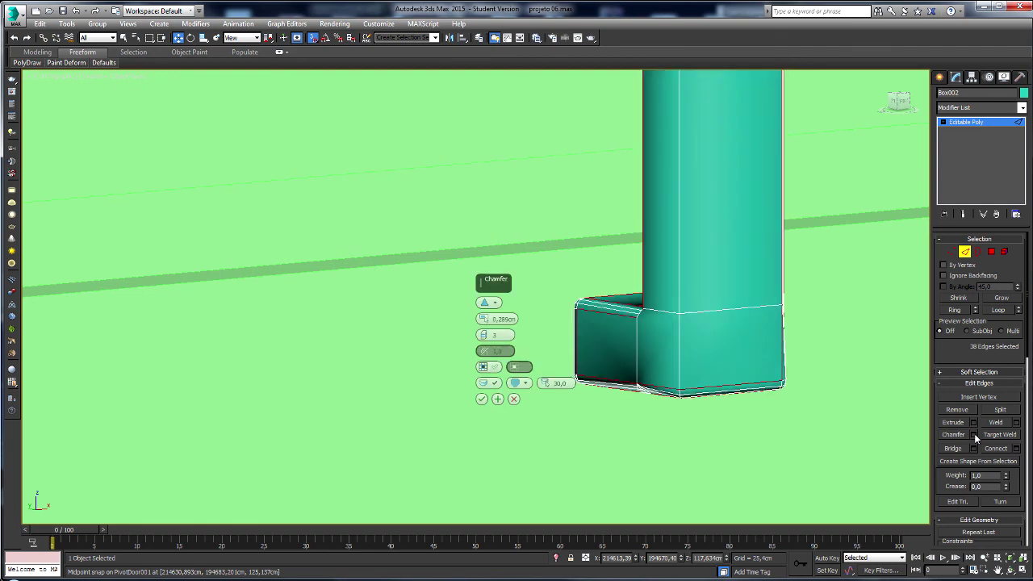
middle_click_drag(726, 323, 738, 307, "alt")
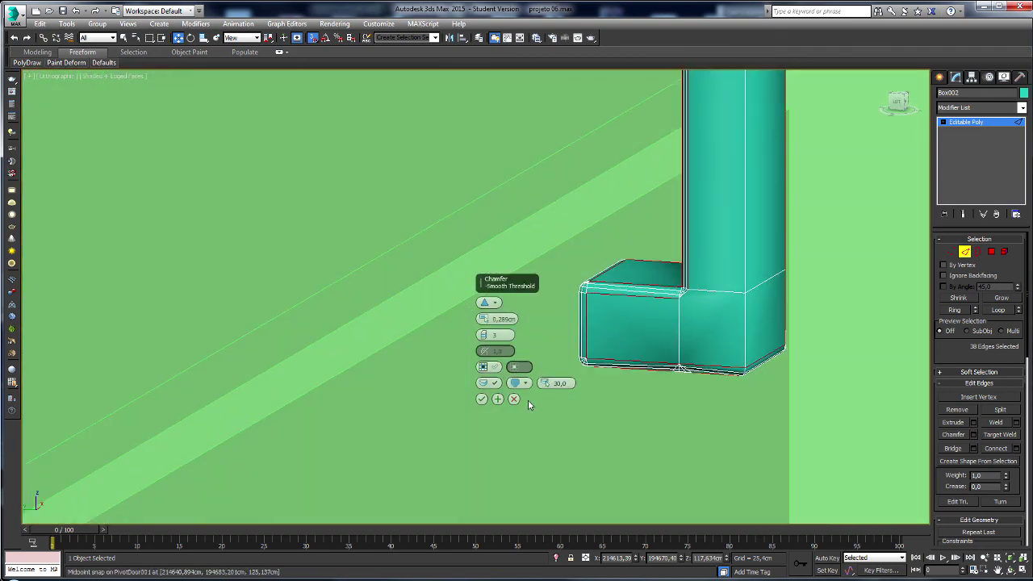
left_click(513, 400)
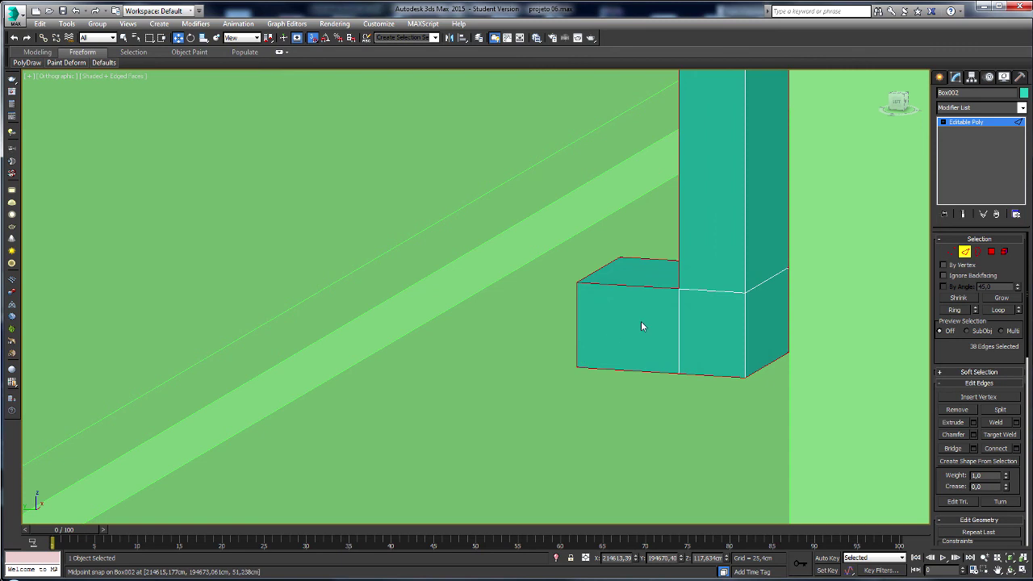
- Refine the edge selection, removing the box's left, top, right and bottom edges
left_click(576, 307, "alt")
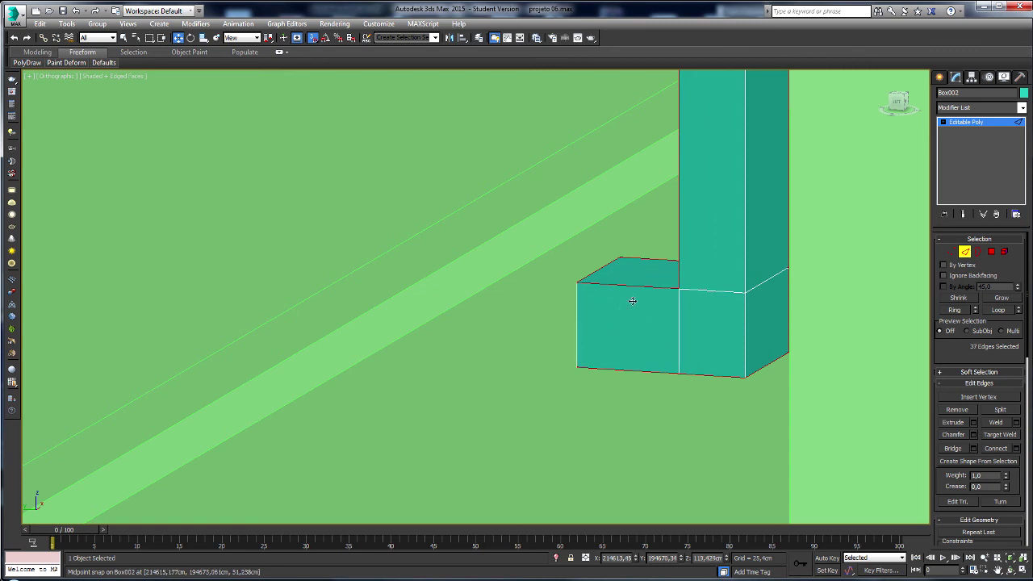
left_click(788, 282, "alt")
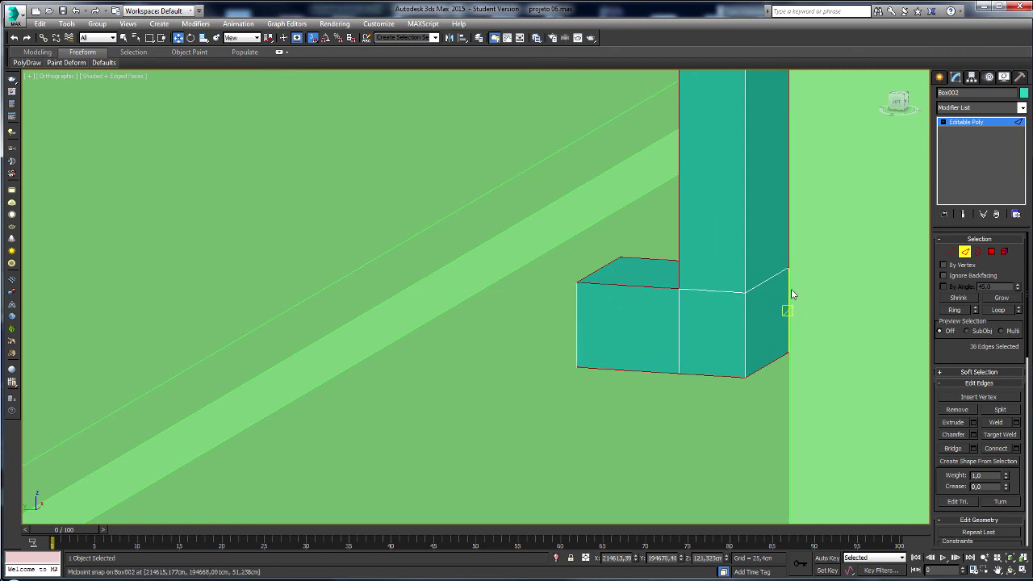
left_click(744, 312, "ctrl")
left_click(744, 284, "ctrl")
mouse_move(742, 282)
middle_mouse_down("alt")
mouse_move(622, 282)
mouse_move(660, 283)
mouse_move(731, 315)
middle_mouse_up("alt")
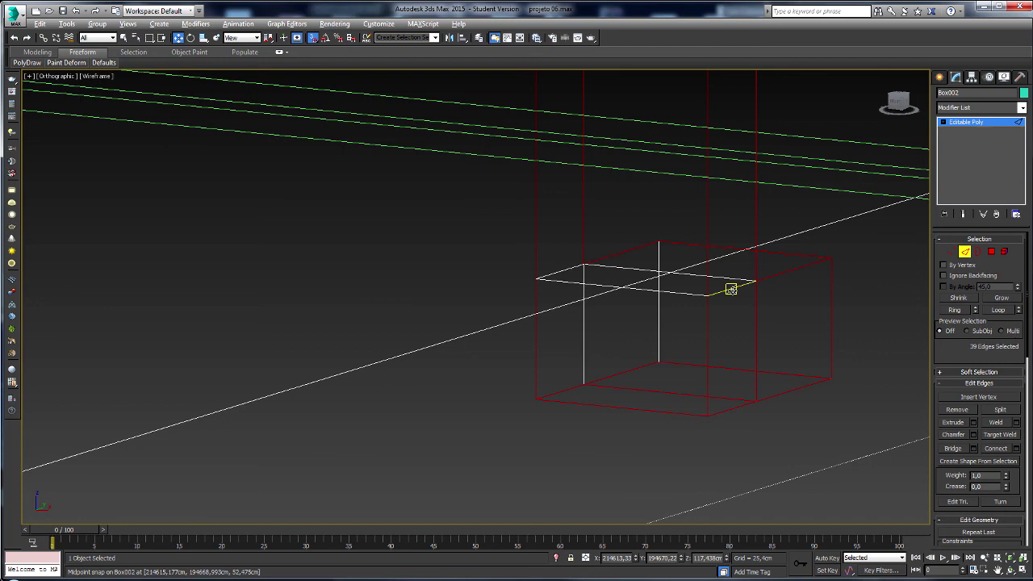
left_click(742, 323, "alt")
middle_click_drag(742, 323, 758, 321, "alt")
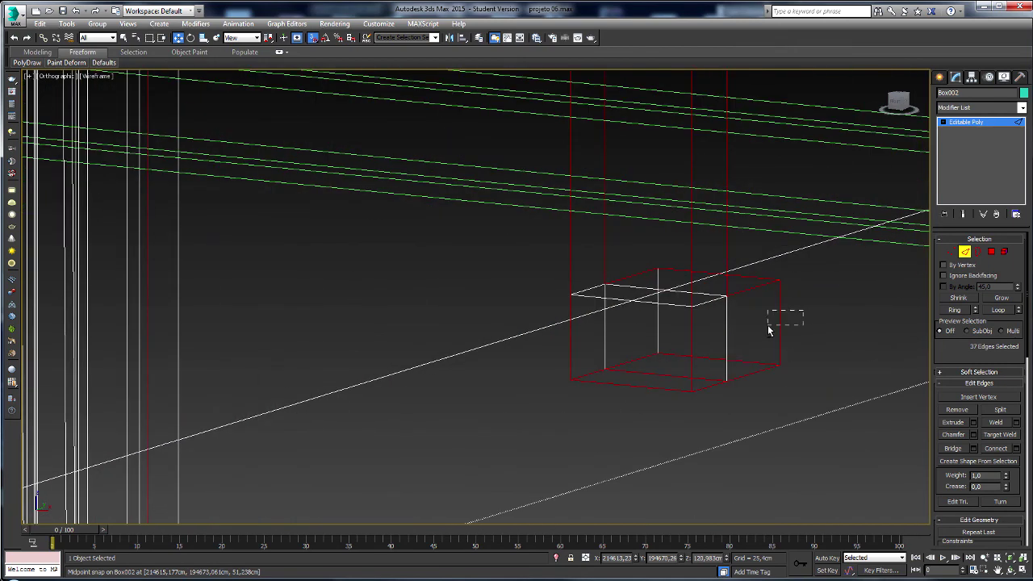
left_click(755, 278, "alt")
left_click(777, 323, "alt")
left_click(748, 363, "alt")
left_click(664, 375, "alt")
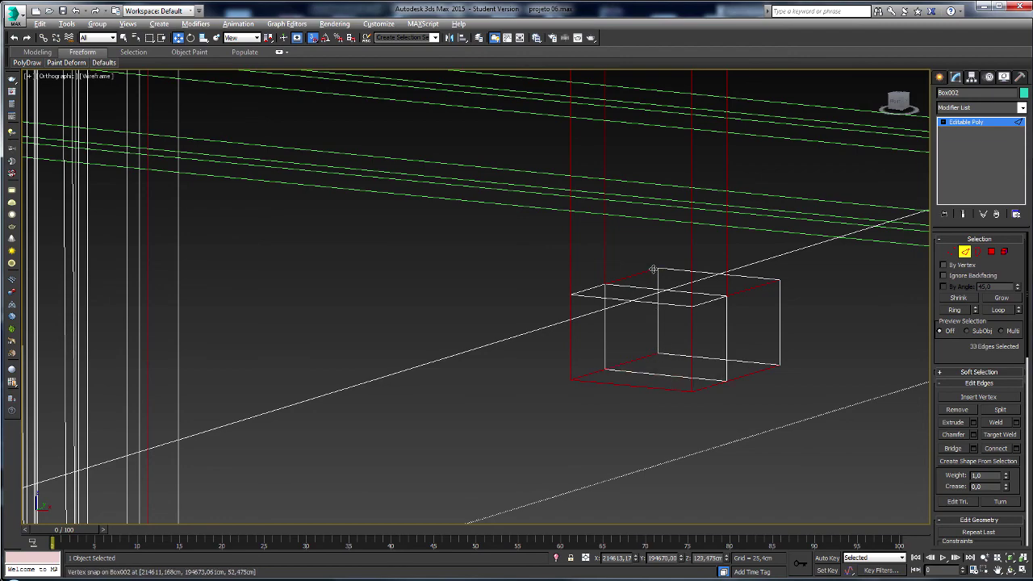
- Deselect further lower, top, back and vertical edges until 22 edges remain
middle_click_drag(723, 254, 708, 338)
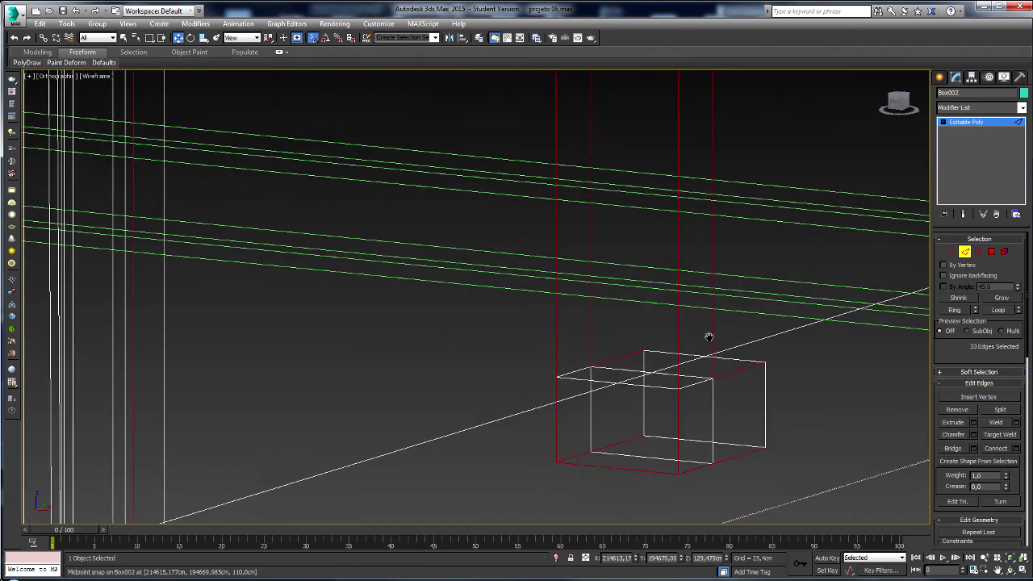
scroll(703, 259, "down", 3)
scroll(710, 180, "down", 3)
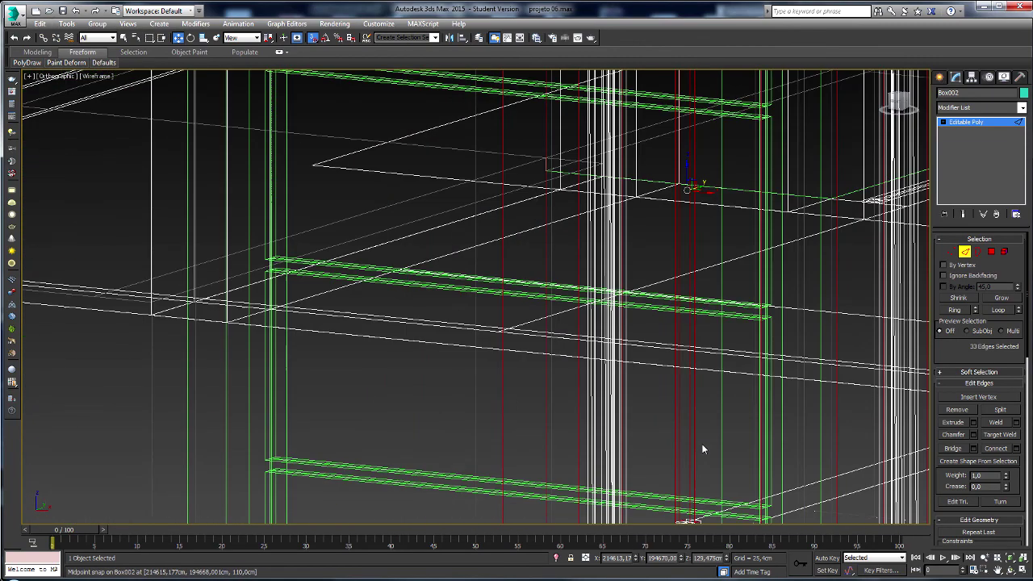
scroll(694, 427, "up", 3)
scroll(678, 371, "up", 3)
scroll(664, 326, "up", 3)
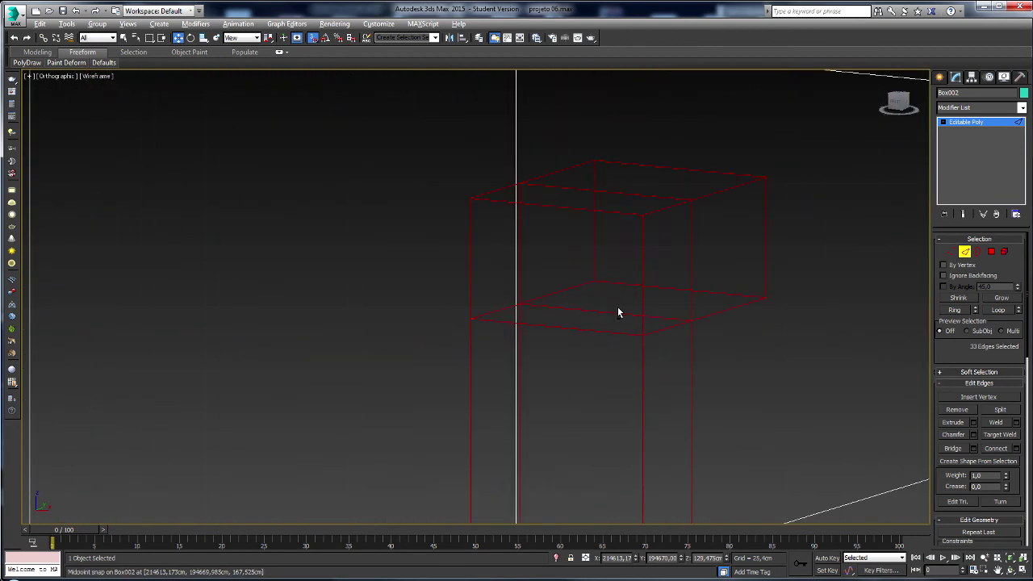
left_click(619, 313, "alt")
left_click(609, 331, "alt")
left_click(663, 330, "alt")
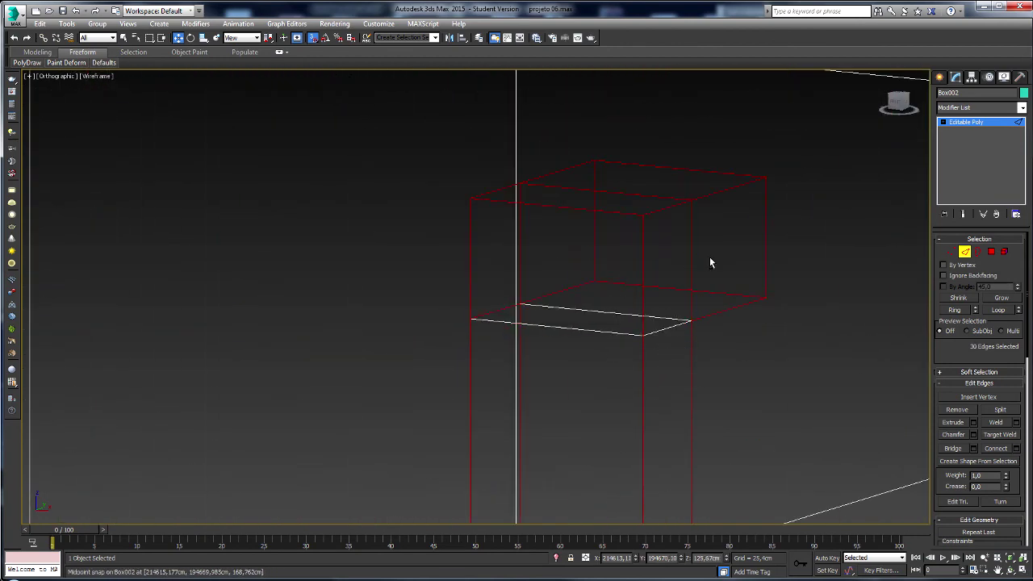
left_click(691, 257, "alt")
left_click(640, 202, "alt")
left_click(668, 163, "alt")
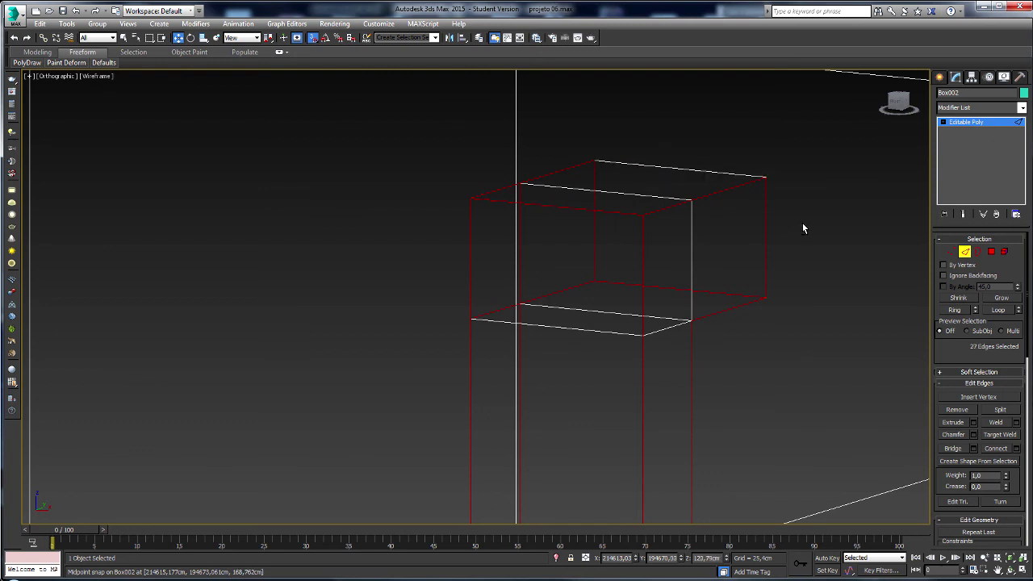
left_click(765, 243, "alt")
left_click(618, 280, "alt")
left_click(592, 273, "alt")
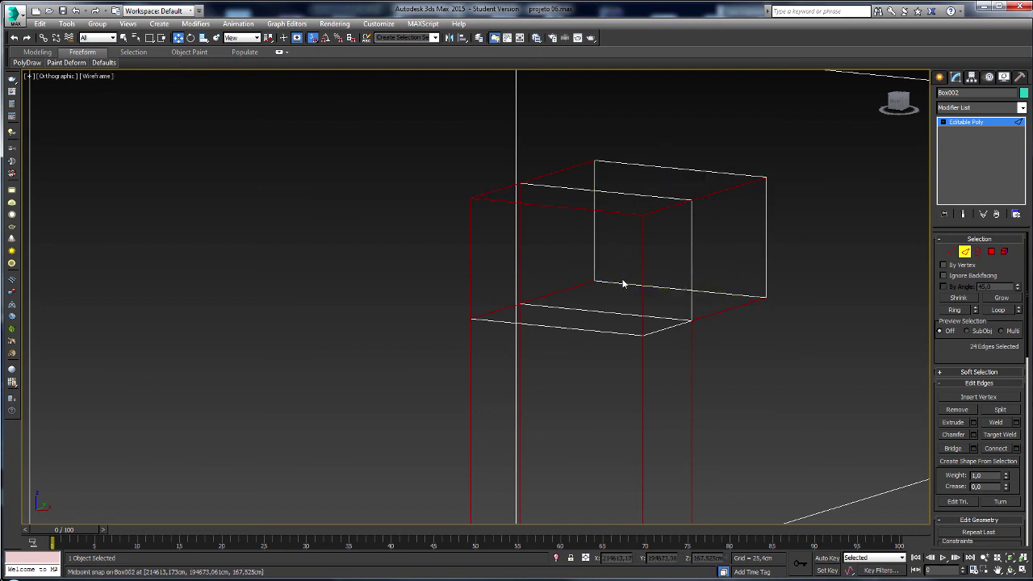
left_click(644, 307, "alt")
middle_click_drag(614, 311, 764, 308)
scroll(764, 307, "down", 5)
scroll(757, 301, "up", 6)
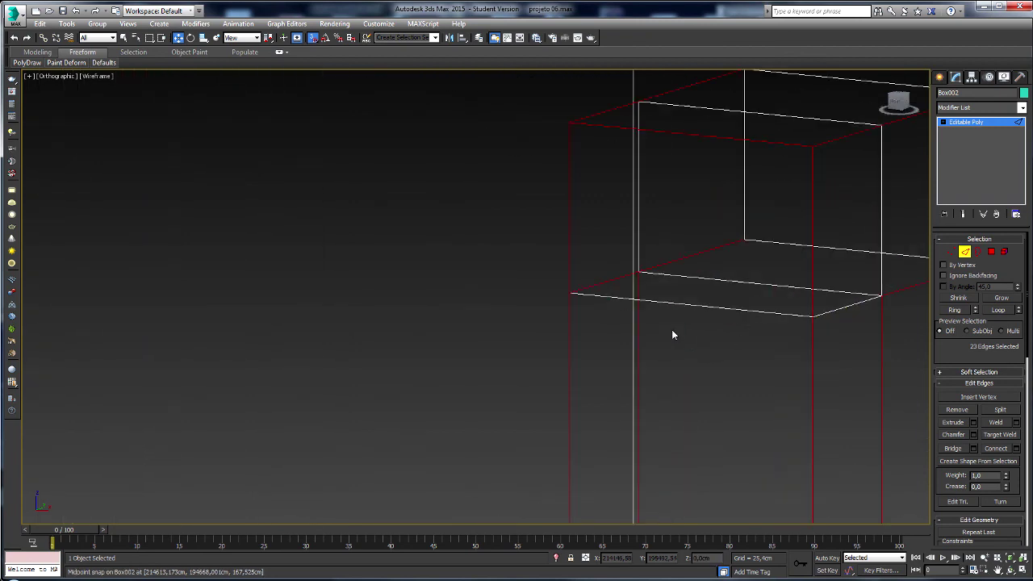
left_click(609, 280, "alt")
scroll(633, 331, "down", 3)
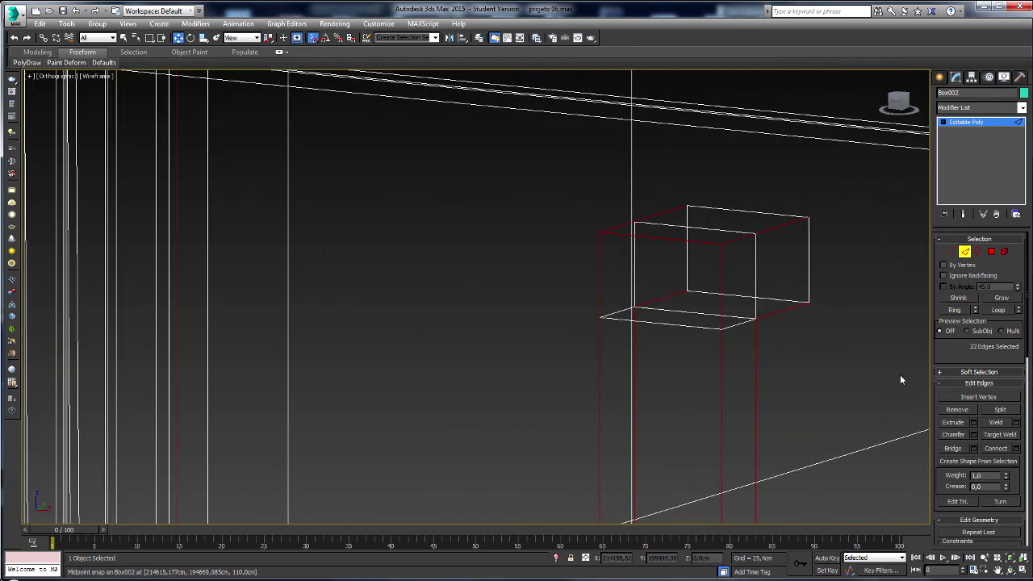
middle_click_drag(815, 376, 812, 335)
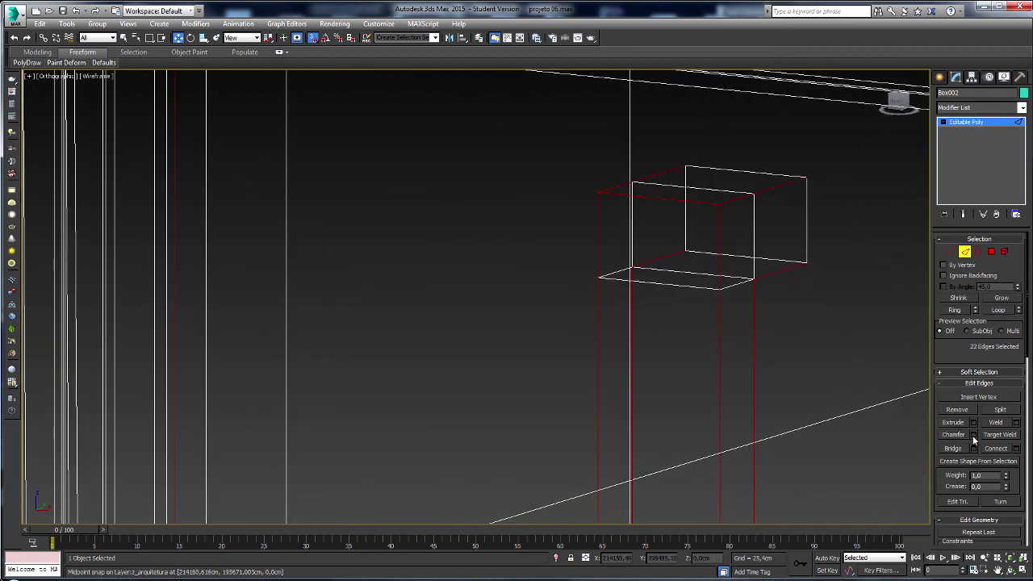
- Commit the 0,289 cm, 3-segment chamfer on the 22 selected edges and exit Edge mode
left_click(973, 435)
scroll(779, 305, "up", 2)
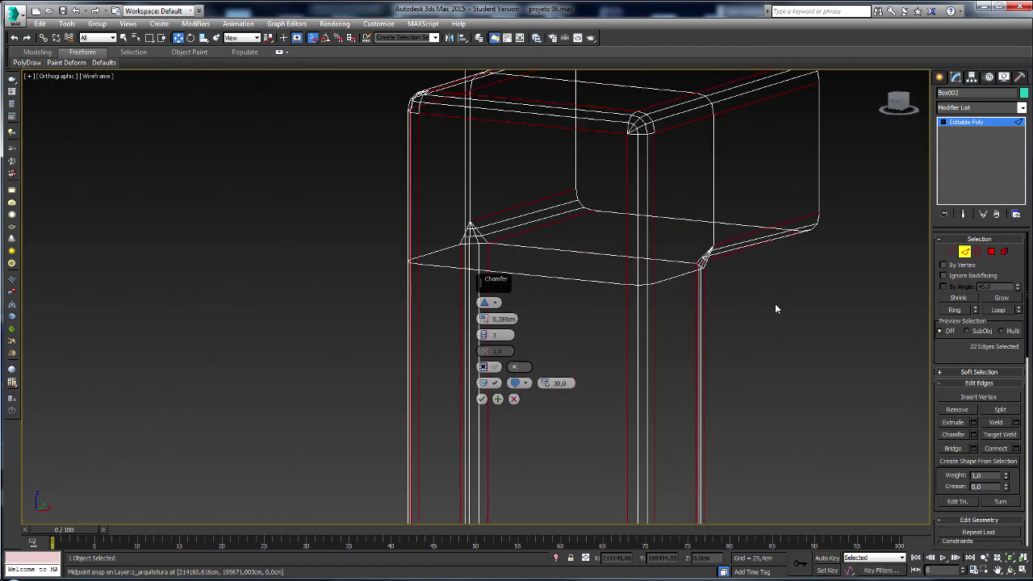
mouse_move(775, 303)
middle_mouse_down("alt")
mouse_move(765, 307)
mouse_move(807, 310)
middle_mouse_up("alt")
key("F3")
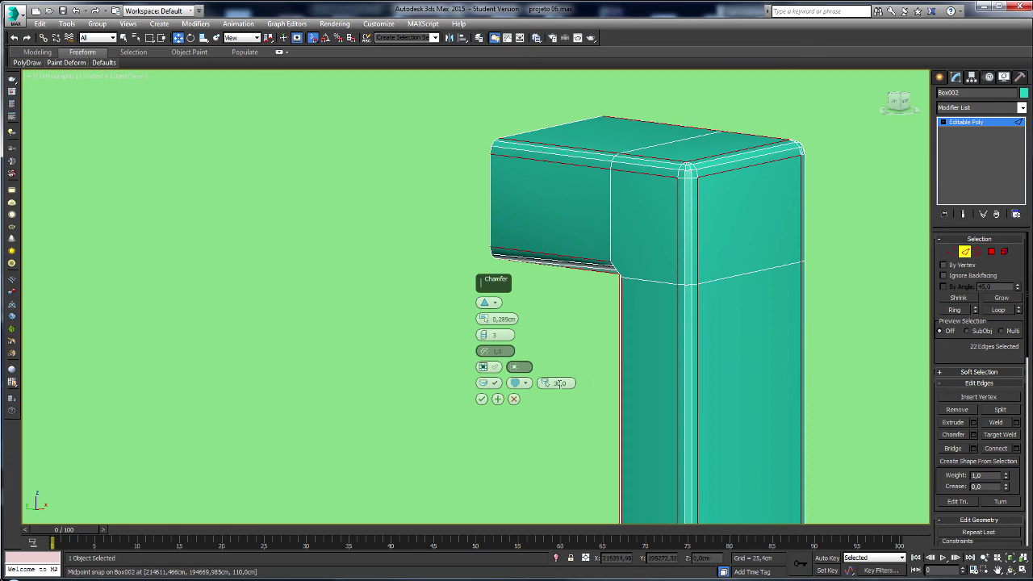
left_click(482, 399)
scroll(593, 337, "down", 3)
scroll(593, 337, "down", 3)
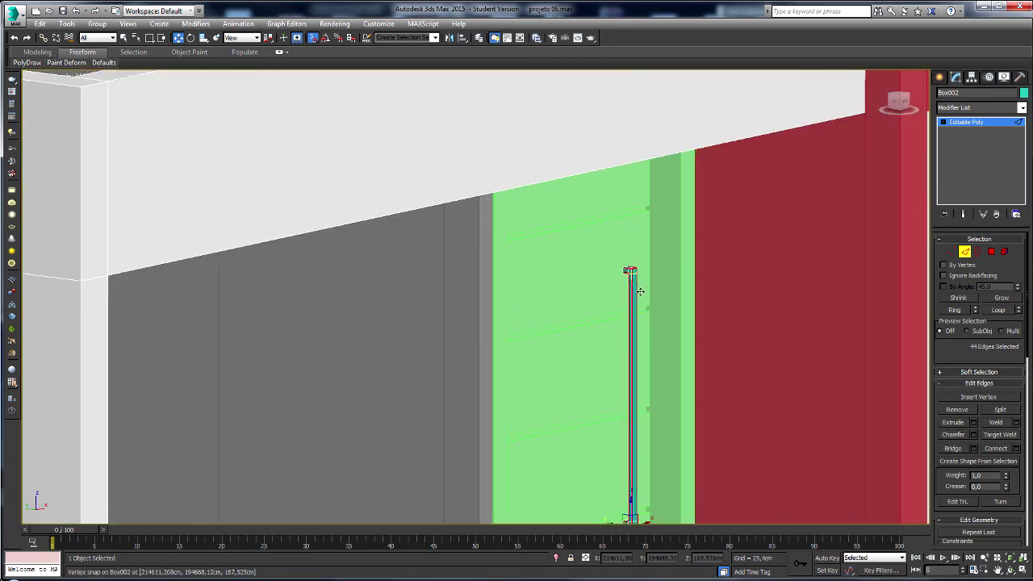
middle_click_drag(593, 337, 710, 292, "alt")
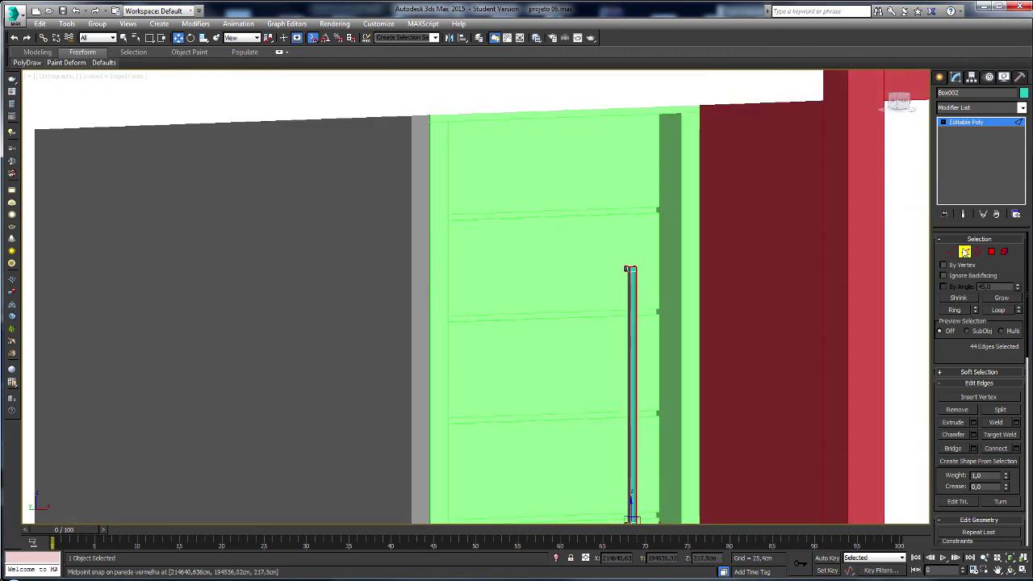
left_click(964, 252)
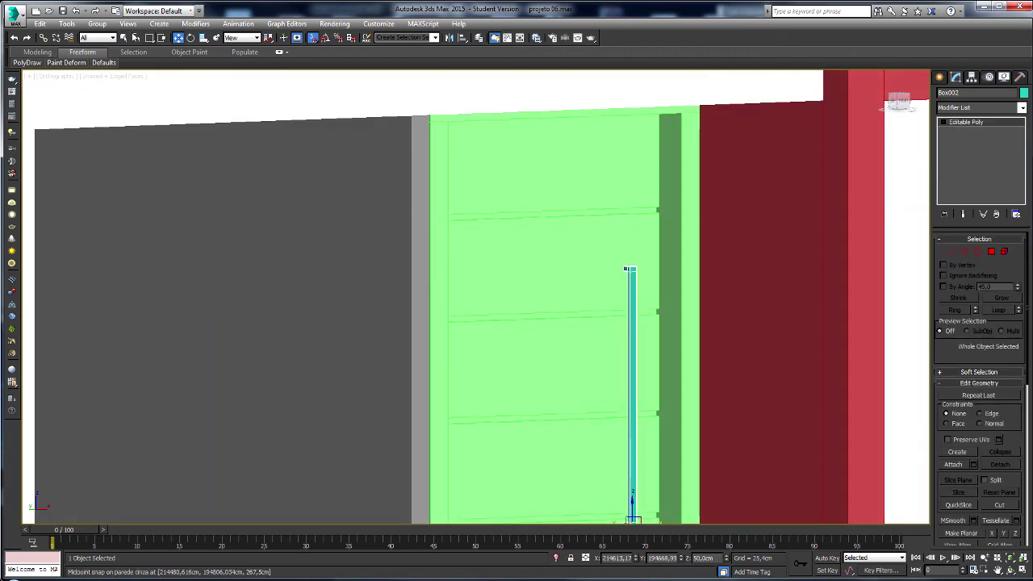
- Give the pivot door an orange object colour
left_click(123, 39)
left_click(457, 166)
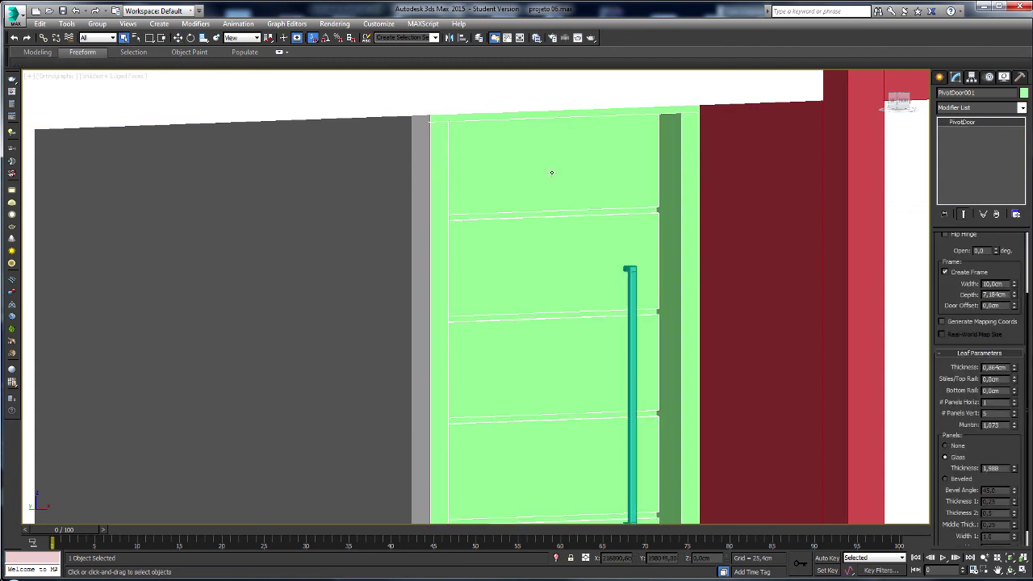
left_click(1022, 94)
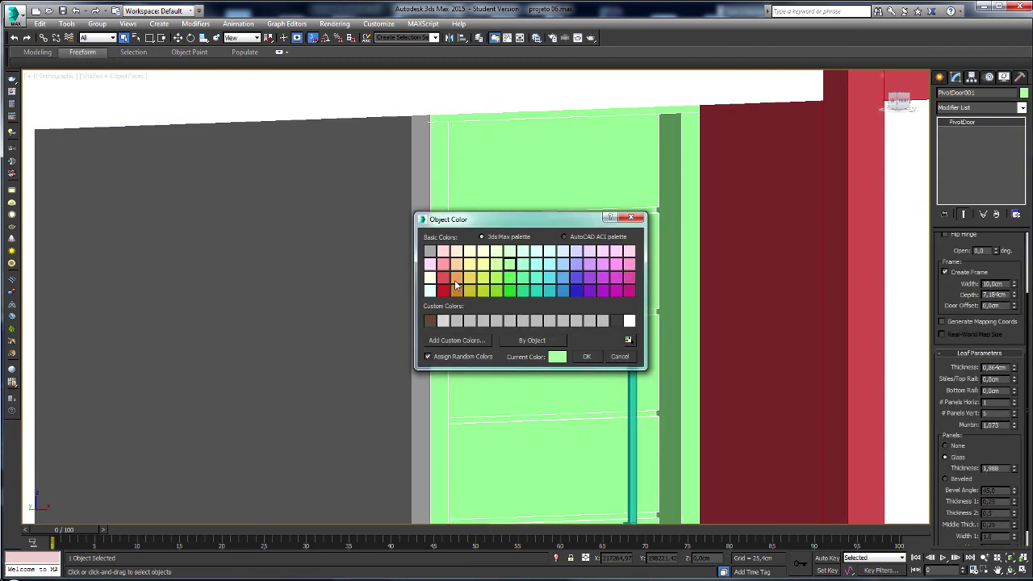
left_click(456, 279)
left_click(587, 356)
- Give the Box002 bar handle a light grey object colour
left_click(753, 256)
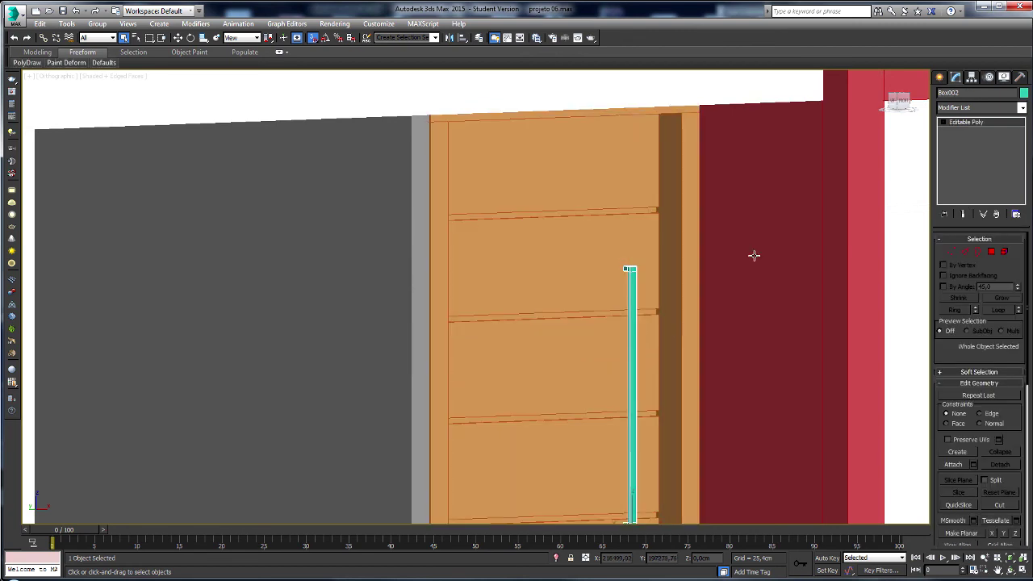
left_click(1023, 93)
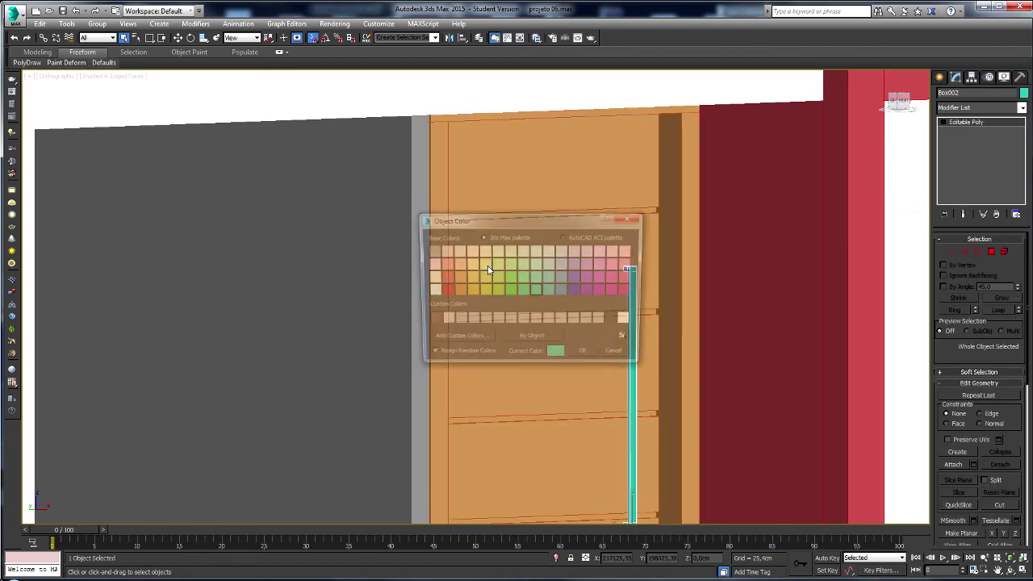
left_click(603, 321)
left_click(595, 356)
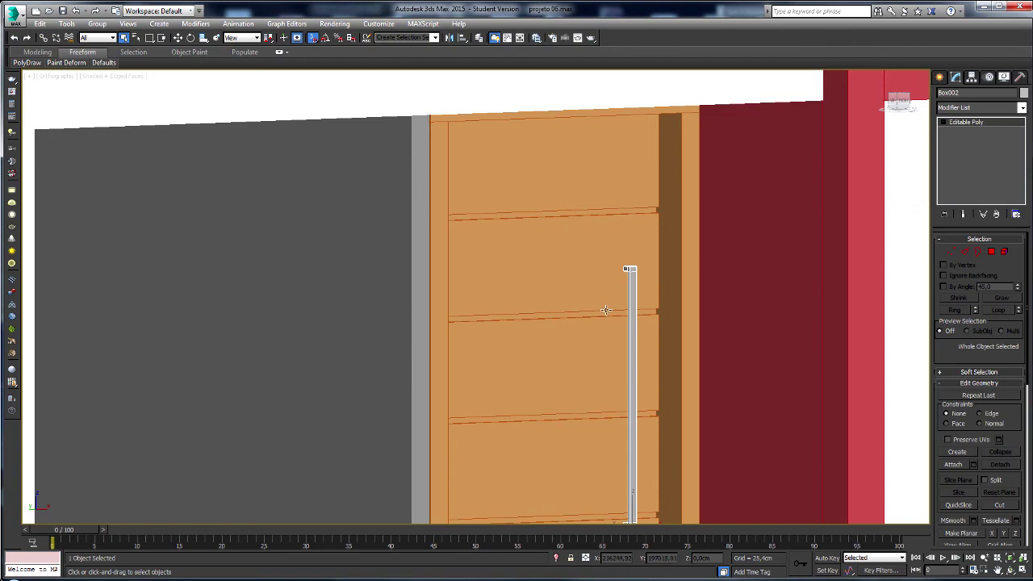
scroll(605, 310, "down", 3)
middle_click_drag(605, 310, 576, 326, "alt")
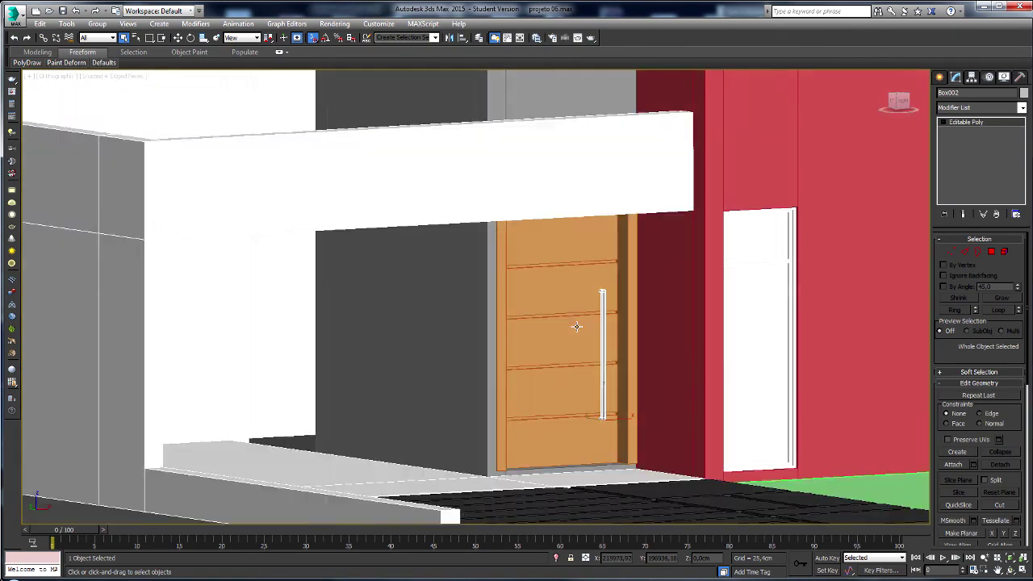
scroll(577, 323, "up", 3)
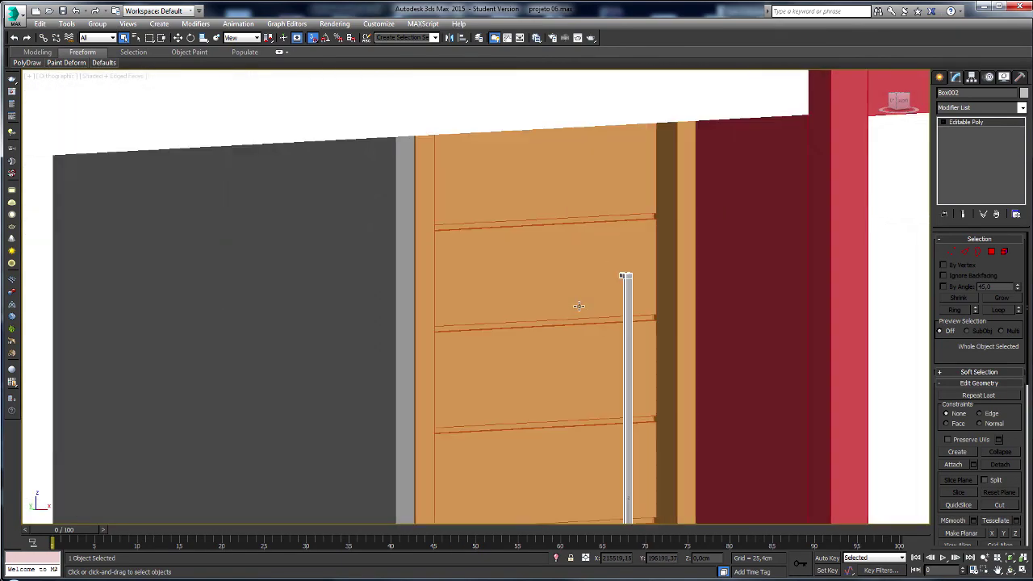
- Create a new layer named porta and move PivotDoor001 onto it
left_click(477, 41)
left_click(774, 350)
left_click(845, 149)
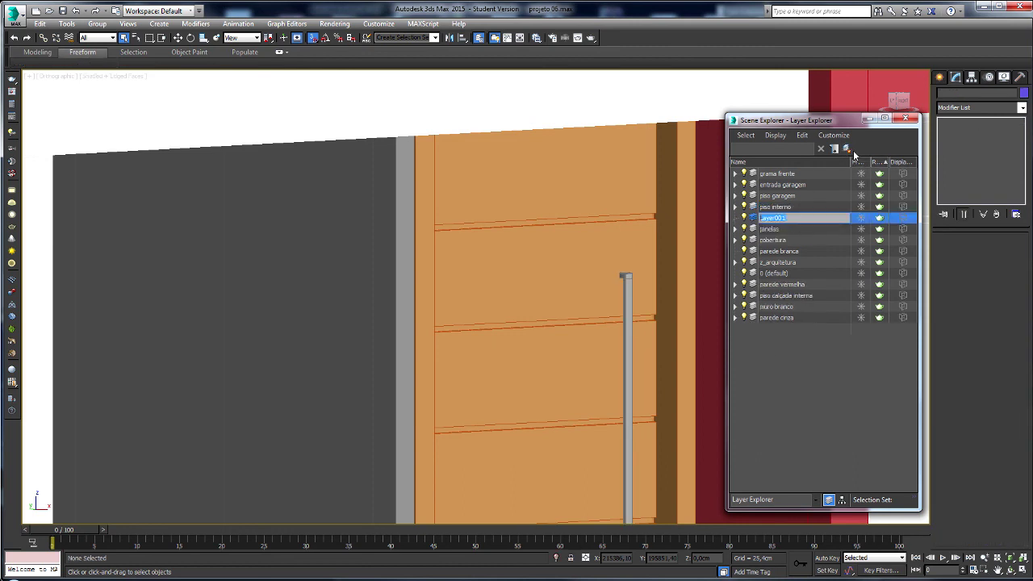
type("porta")
key("Return")
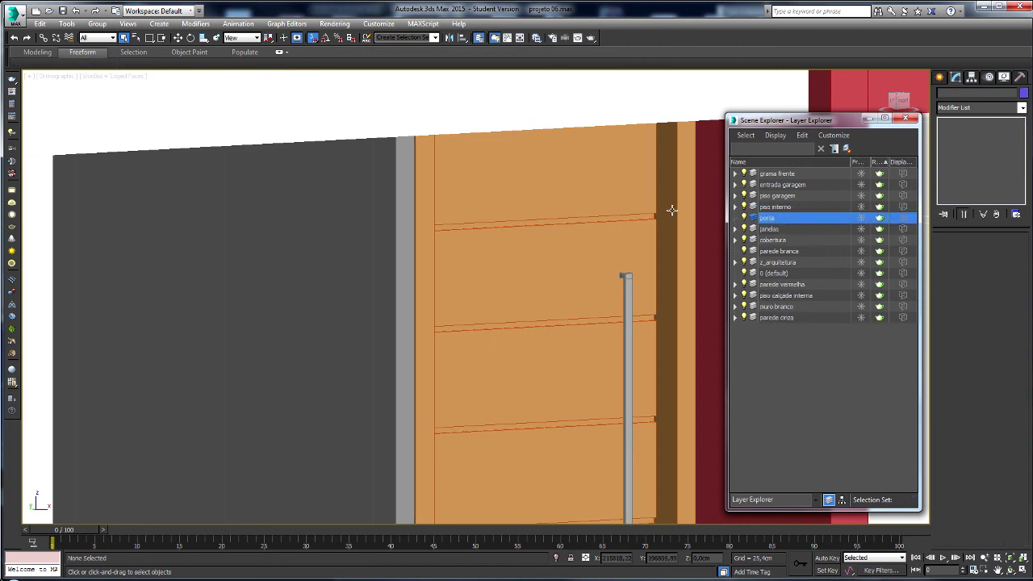
left_click(671, 211)
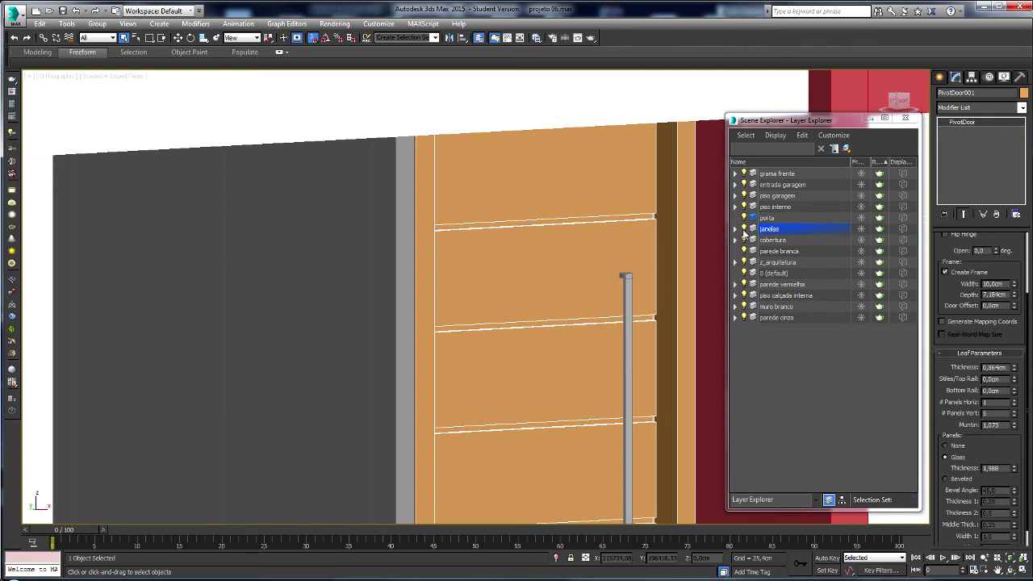
left_click(736, 230)
left_click_drag(785, 296, 767, 218)
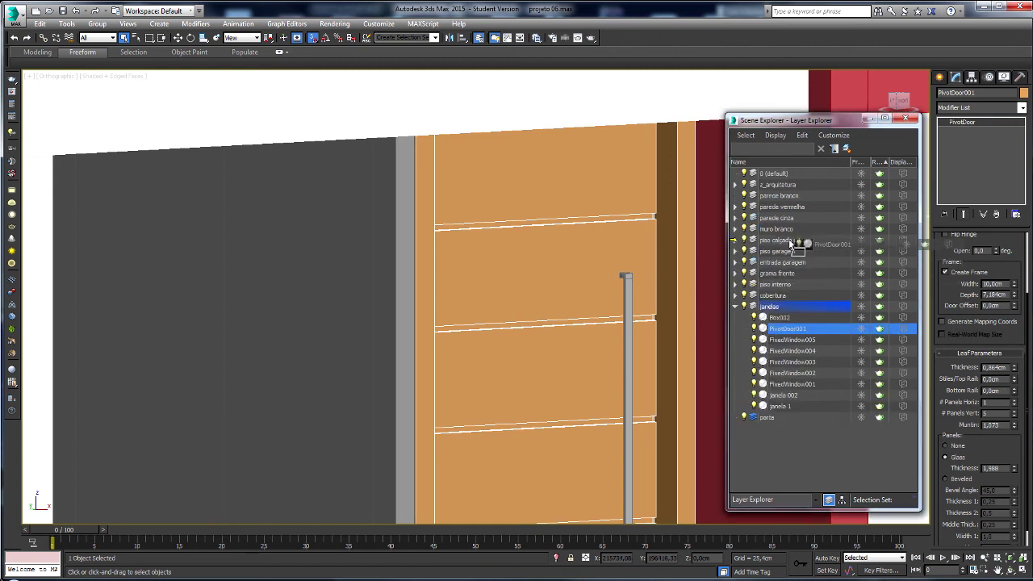
- Rename Box002 to 'puxador porta de entrada' and move it onto the porta layer
left_click(635, 311)
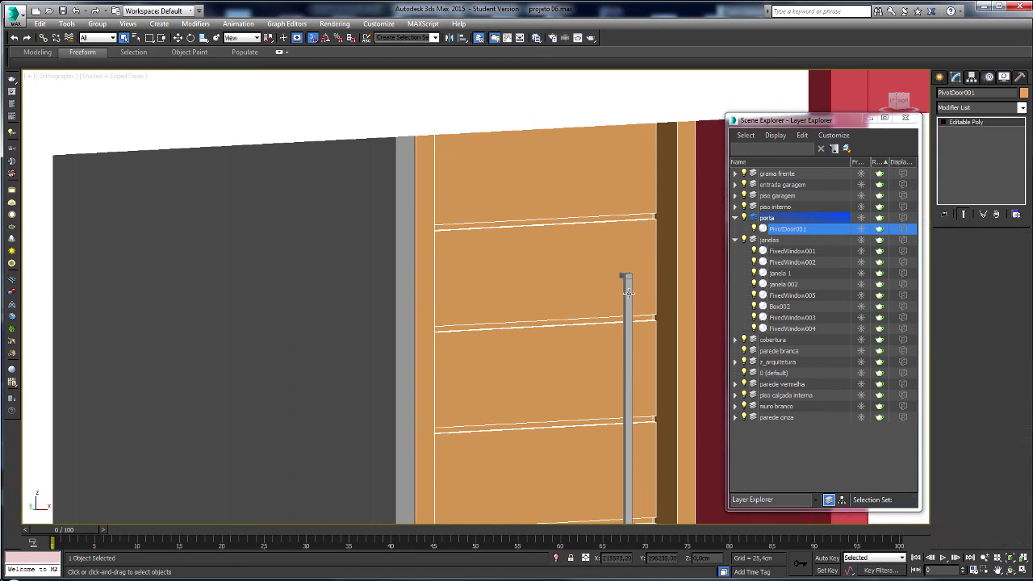
type("puxador porta de entra")
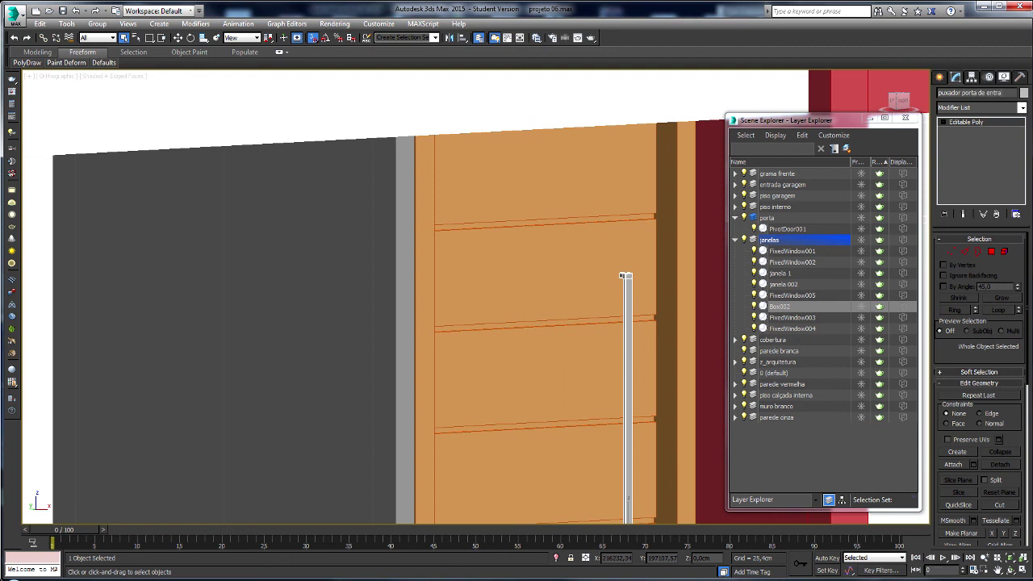
key("Return")
left_click_drag(803, 307, 780, 432)
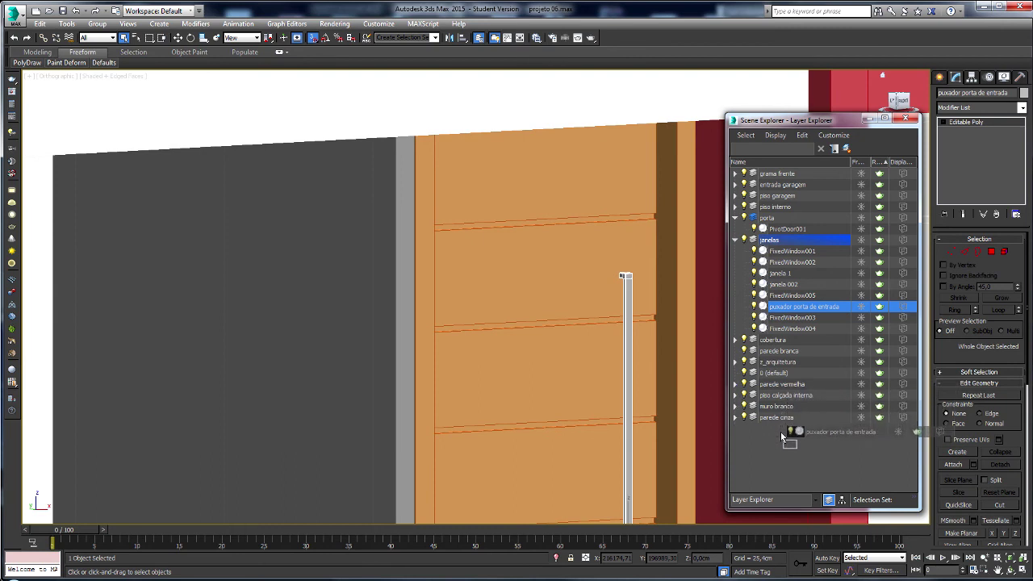
left_click_drag(779, 432, 766, 218)
- Check the porta layer, then snap the handle into its correct position on the door
left_click(743, 218)
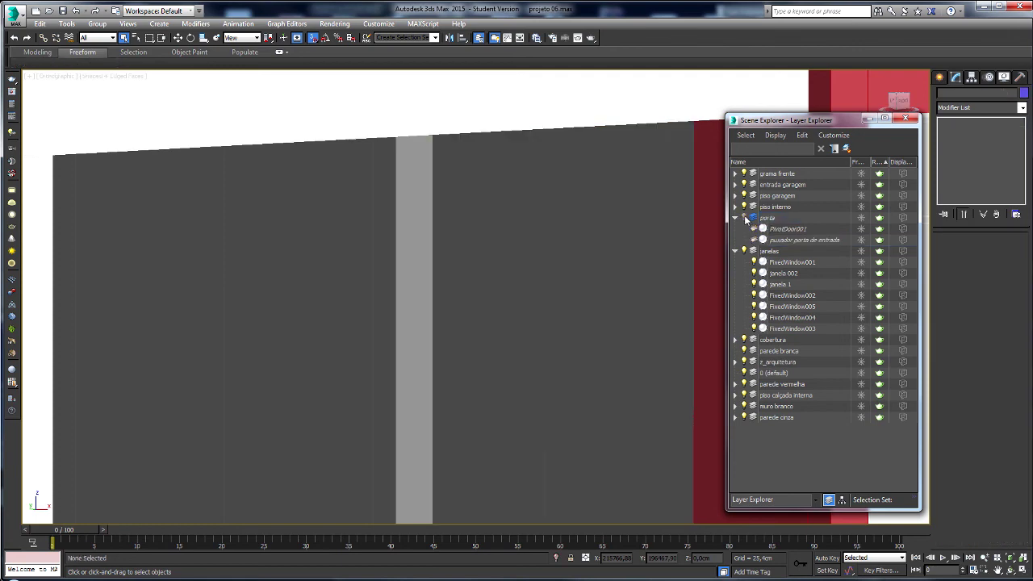
left_click(743, 218)
scroll(509, 265, "down", 2)
scroll(523, 277, "down", 3)
scroll(523, 277, "up", 2)
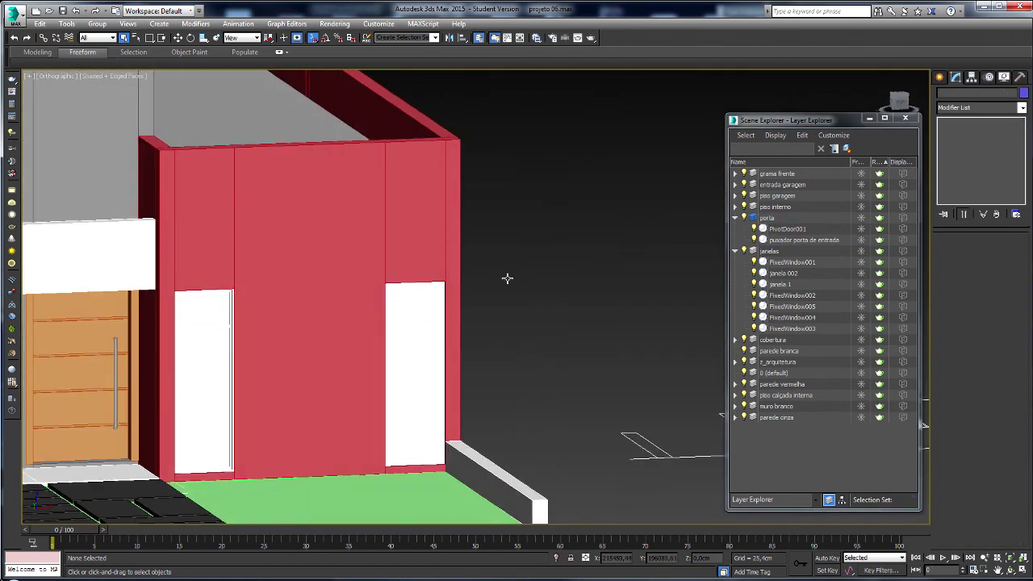
middle_click_drag(508, 279, 405, 332)
left_click(360, 323)
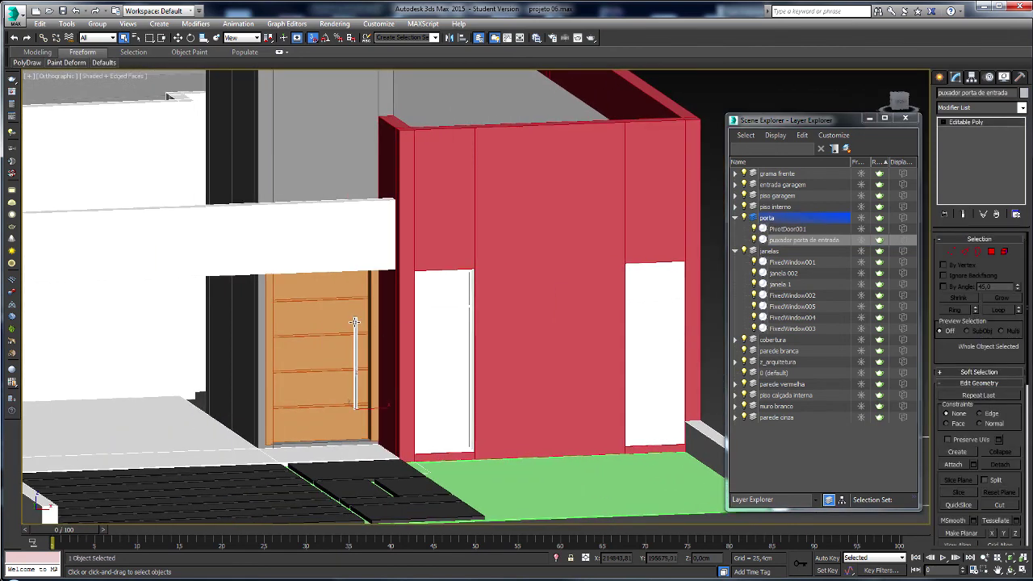
key("f")
key("z")
scroll(392, 329, "down", 4)
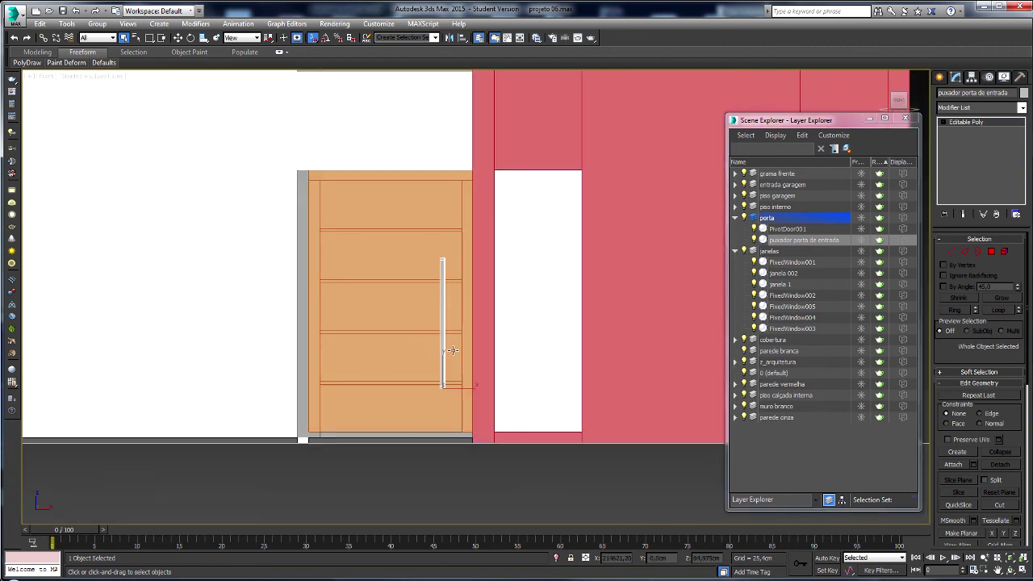
scroll(452, 350, "up", 2)
key("w")
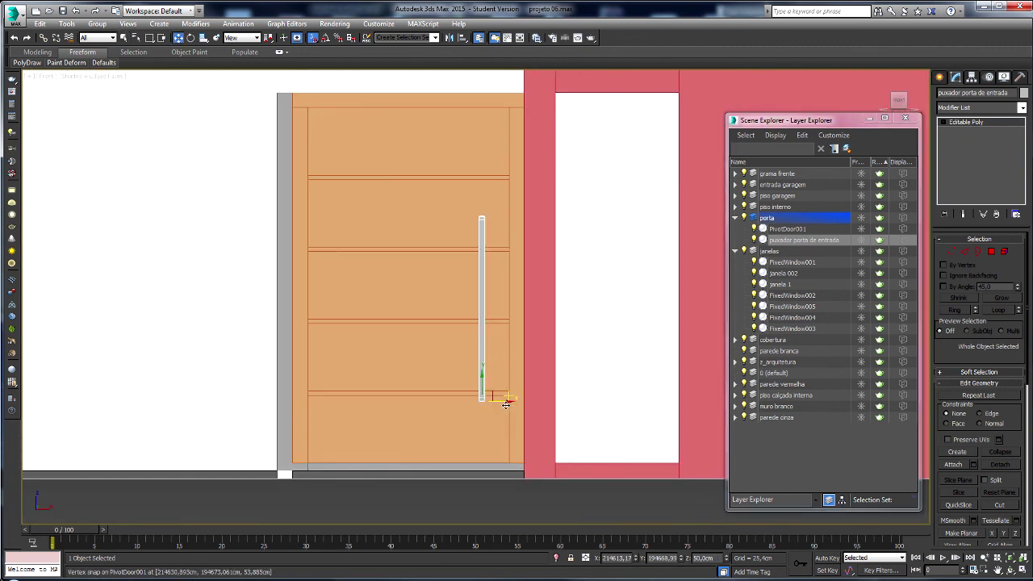
left_click_drag(502, 401, 494, 405)
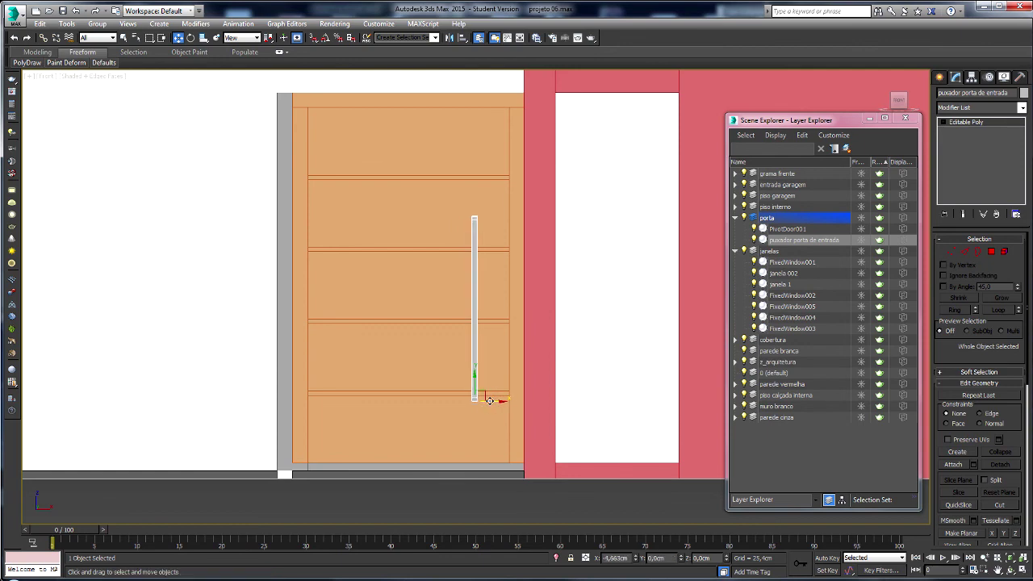
scroll(493, 394, "down", 5)
middle_click_drag(493, 392, 527, 389, "alt")
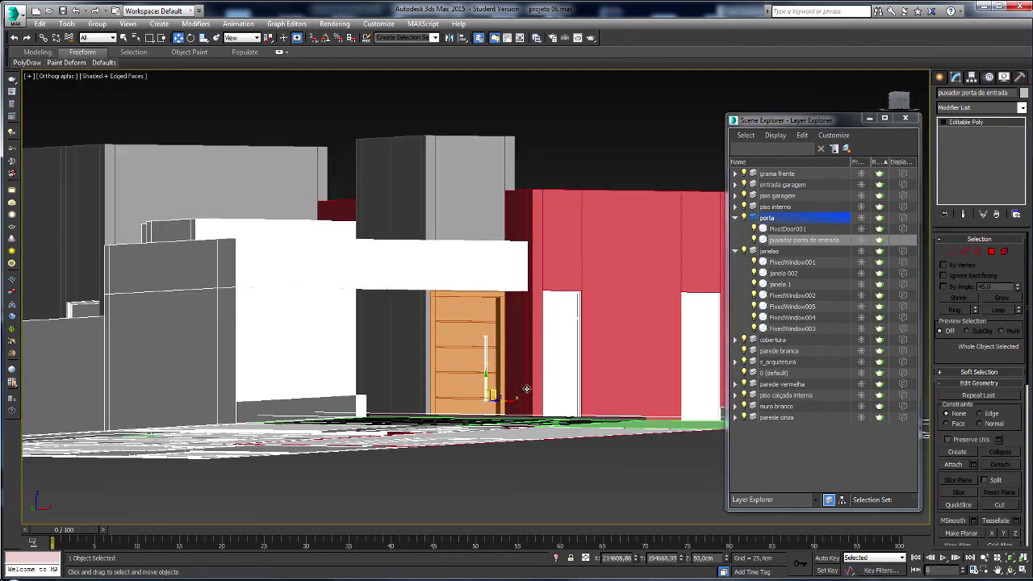
- Close the layer explorer and incrementally save the scene as projeto 07.max
left_click(904, 118)
middle_click_drag(546, 269, 543, 289, "alt")
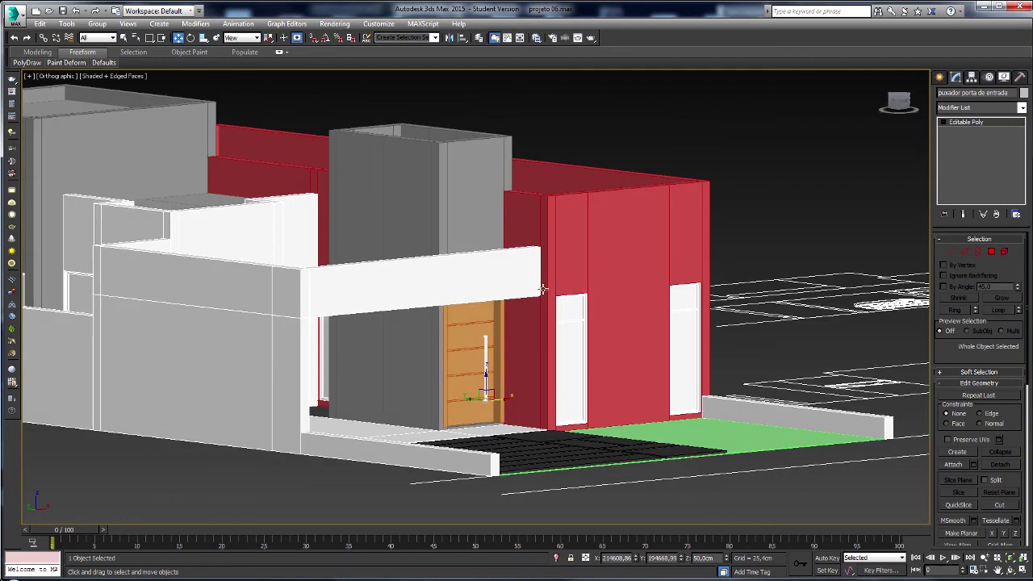
mouse_move(513, 328)
middle_mouse_down()
mouse_move(577, 331)
mouse_move(700, 372)
middle_mouse_up()
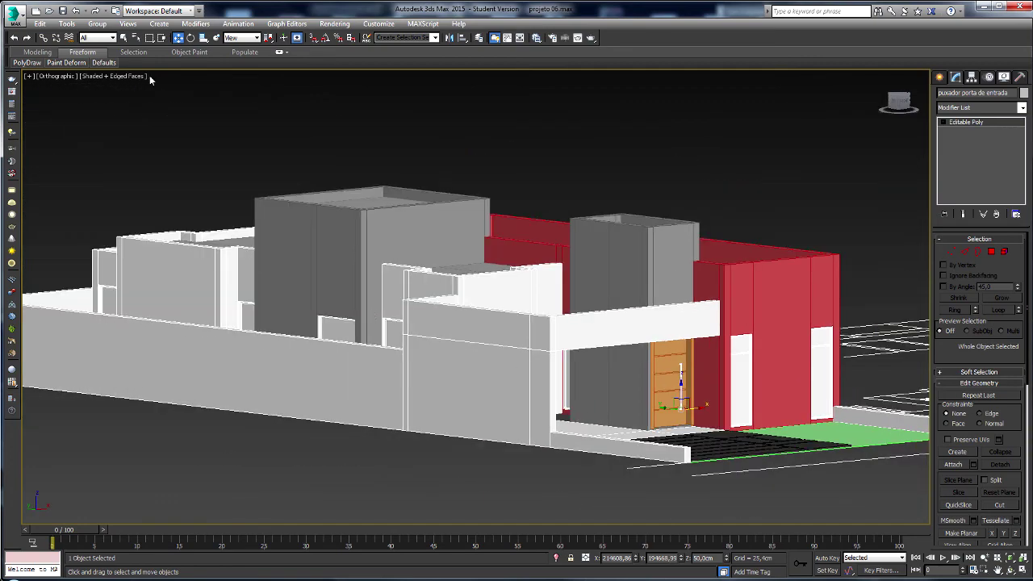
key("ctrl+s")
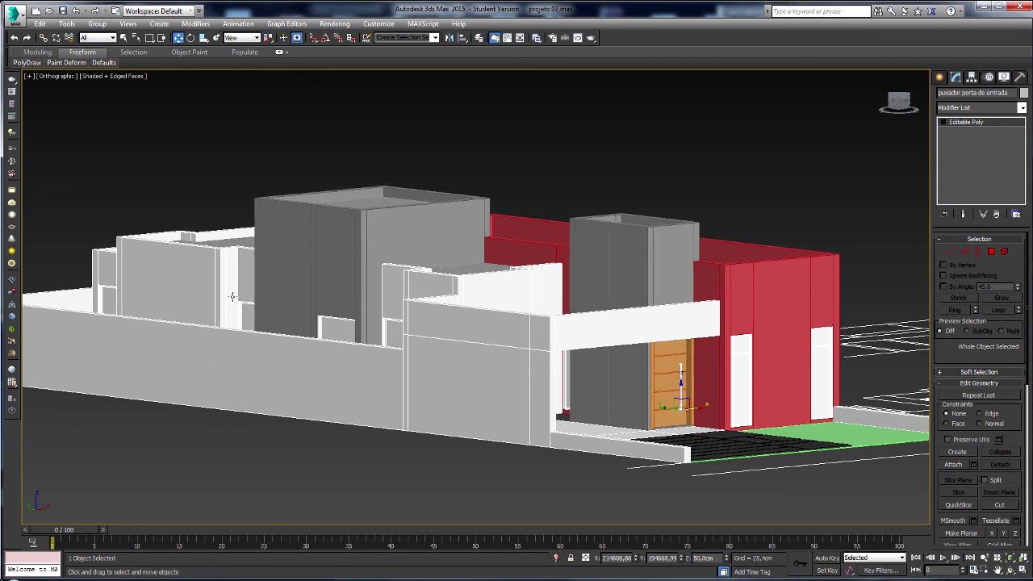